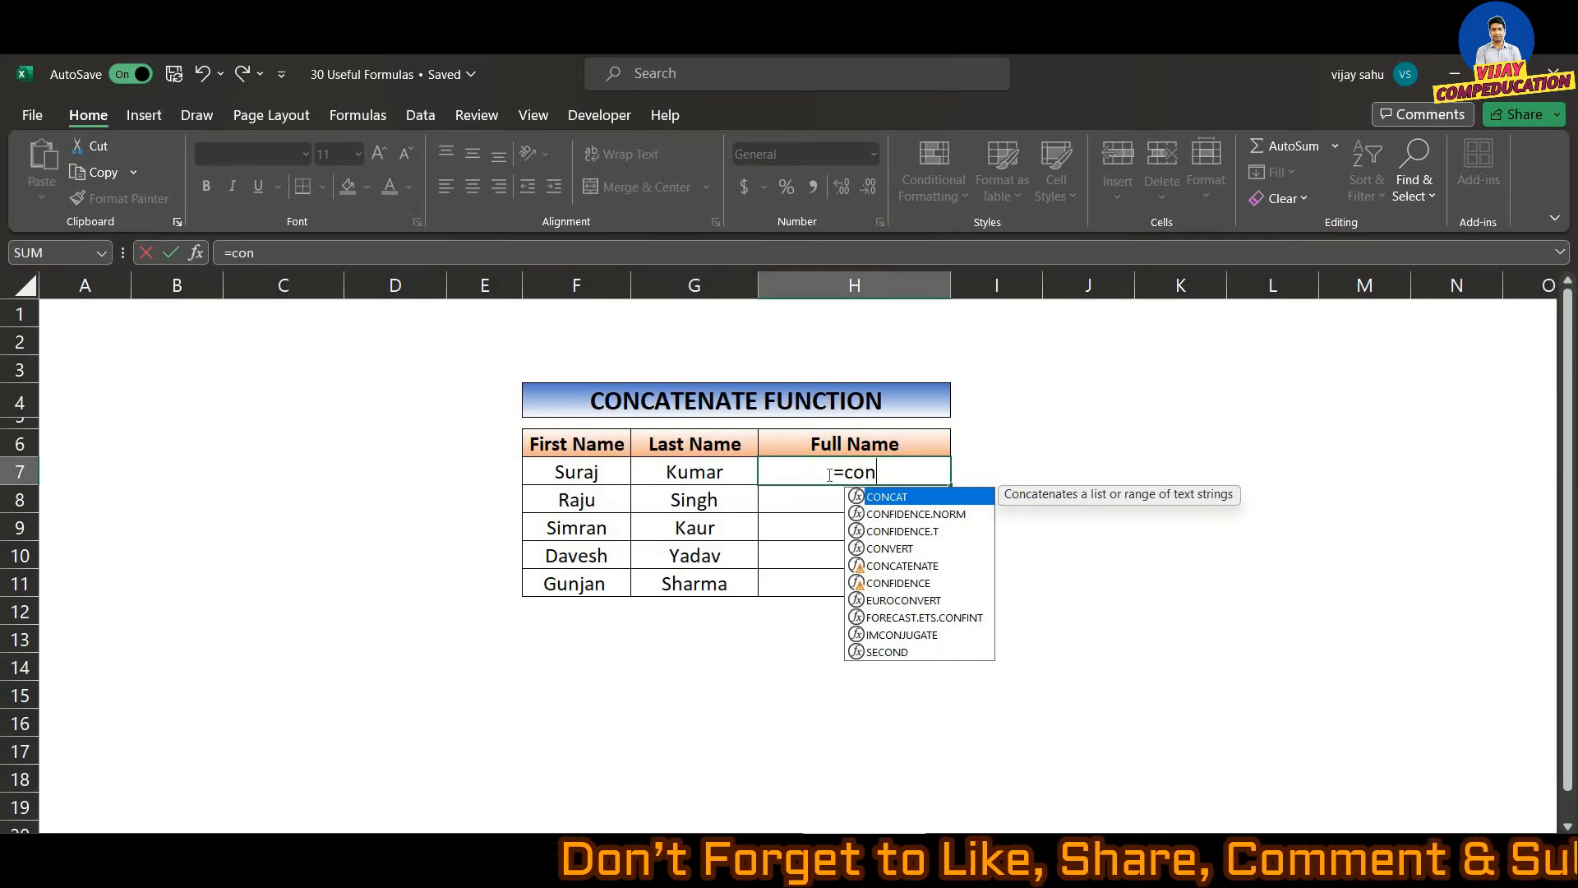
Complete the formula in H7 as =CONCAT(F7,G7) to join the first and last name.
key(Tab)
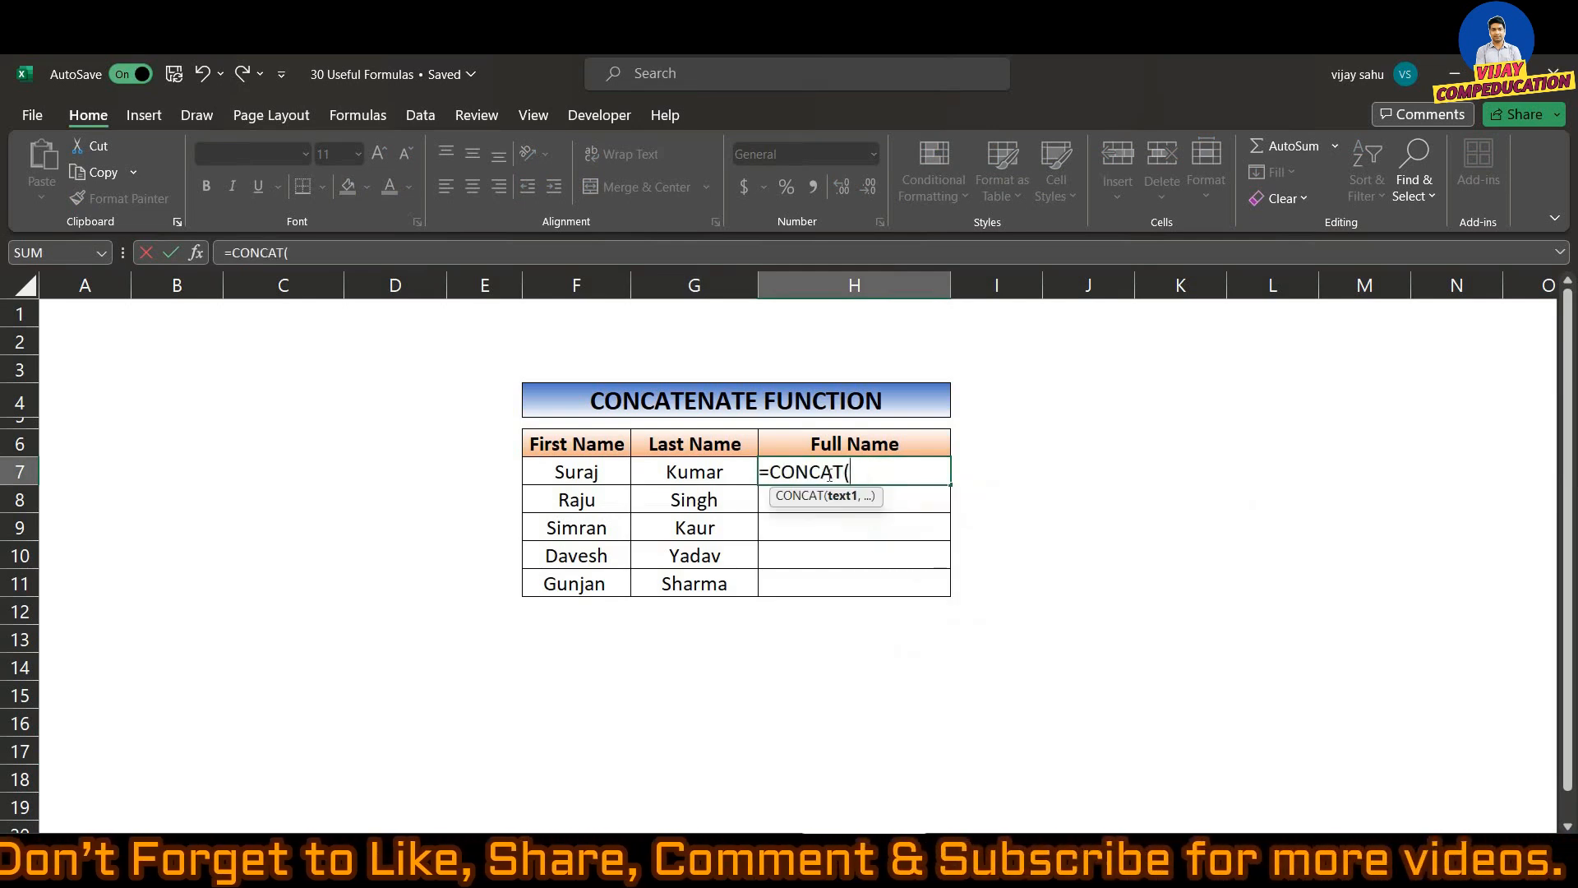
key(Left)
key(Left)
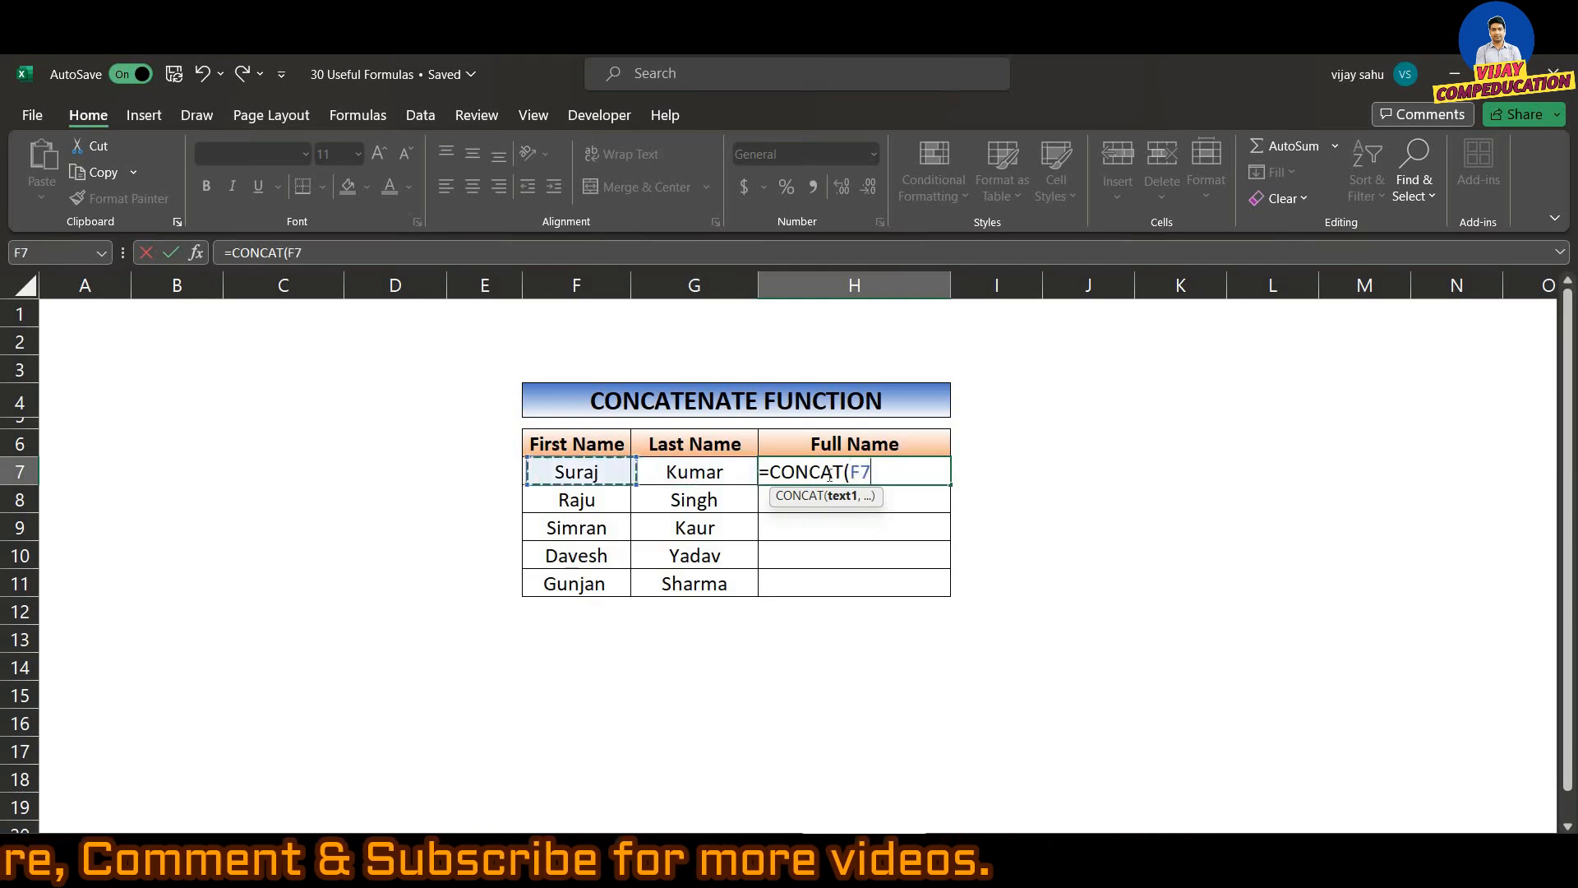
text(,)
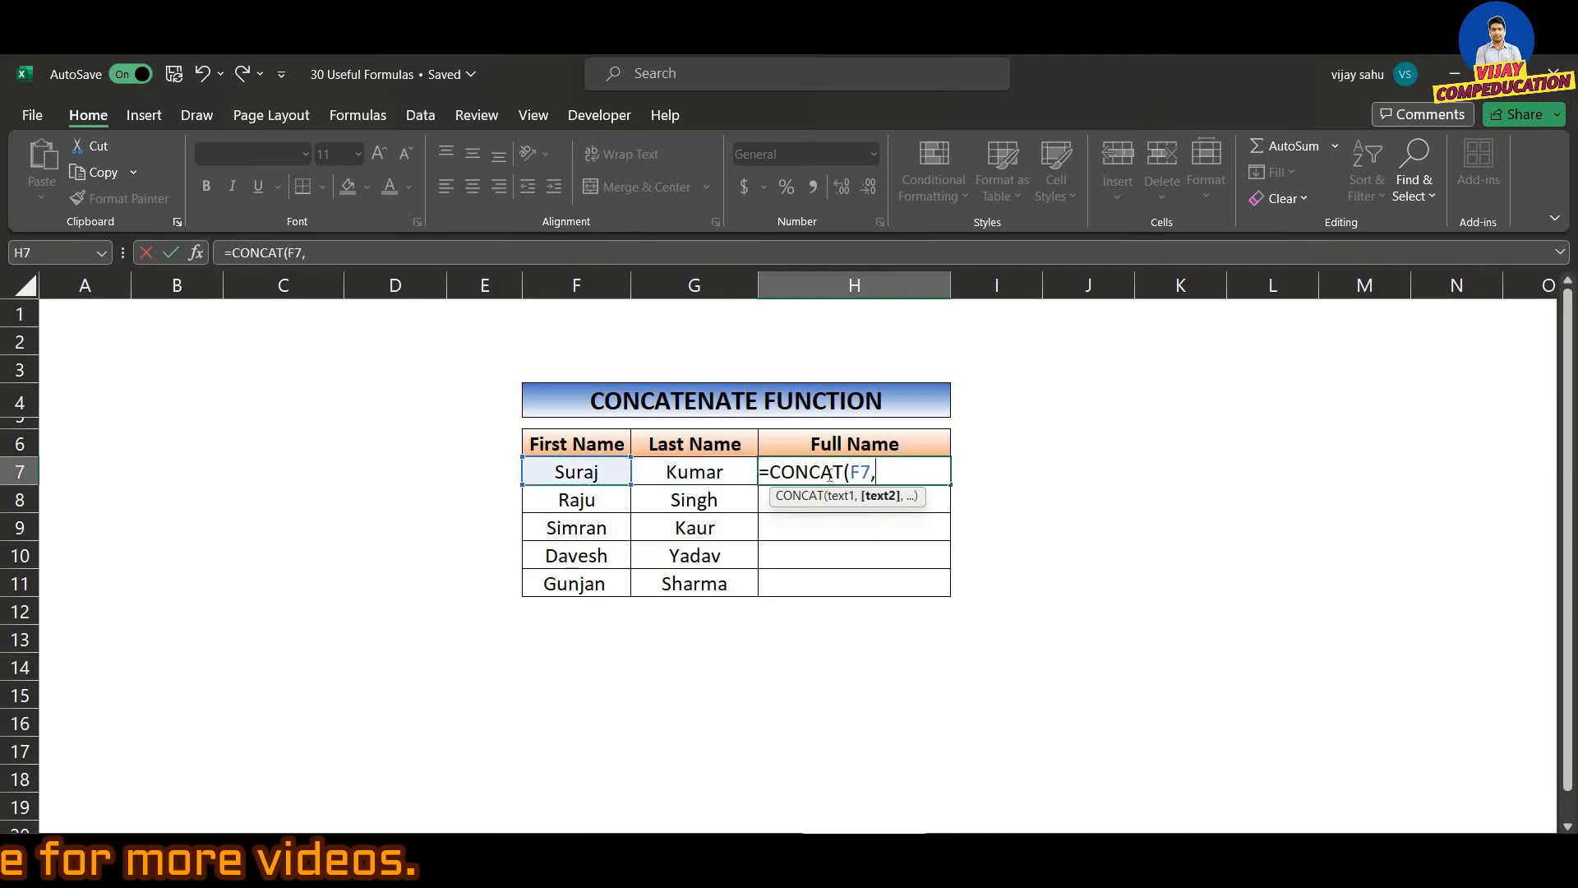
key(Left)
text())
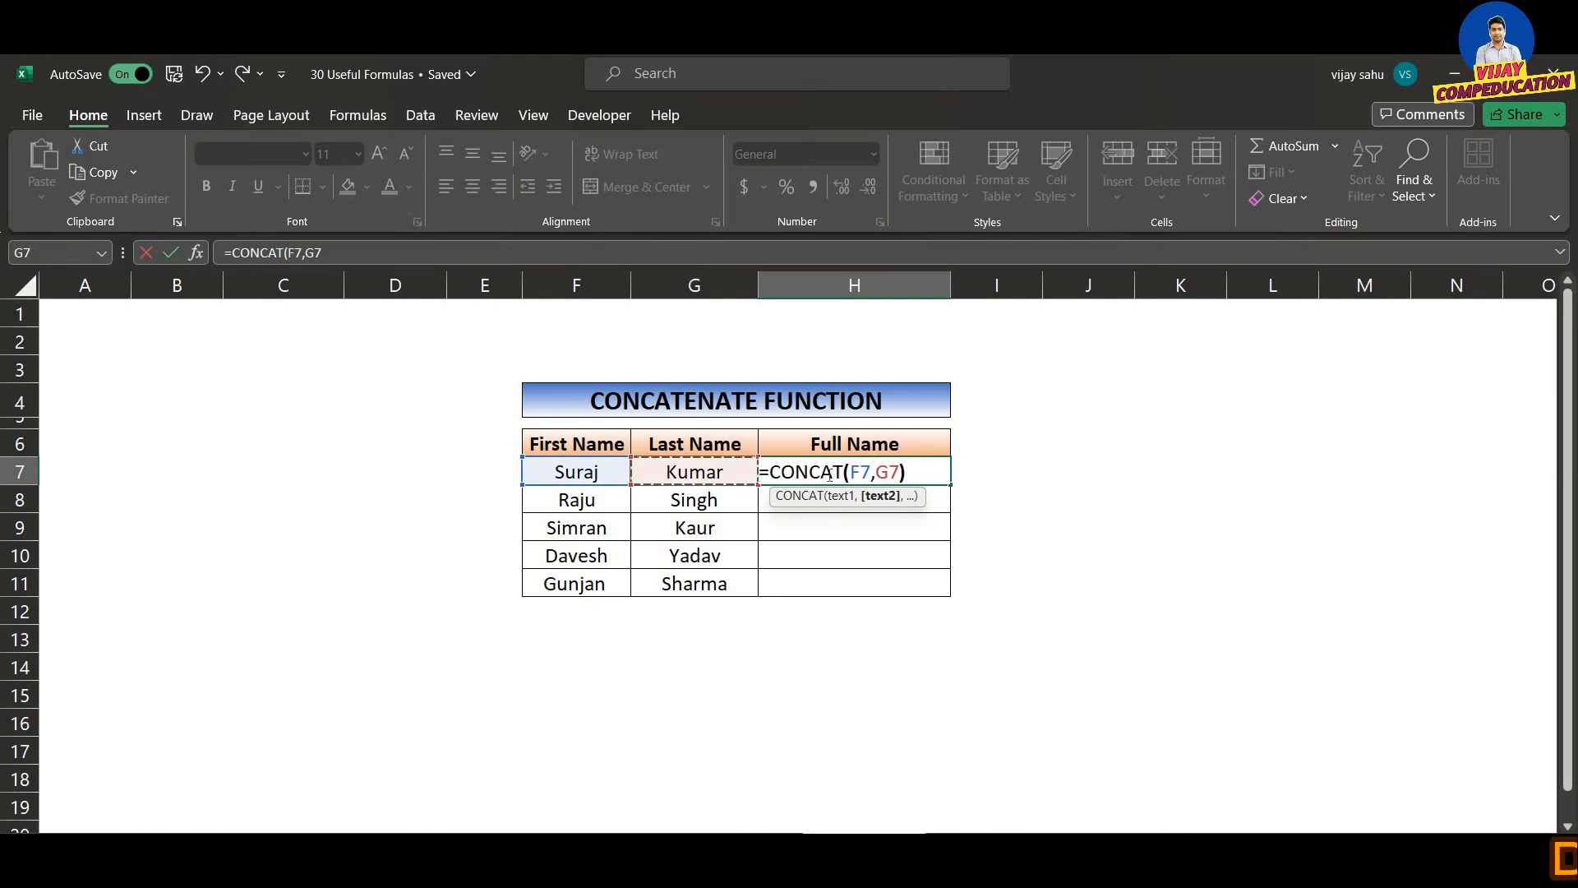
key(Return)
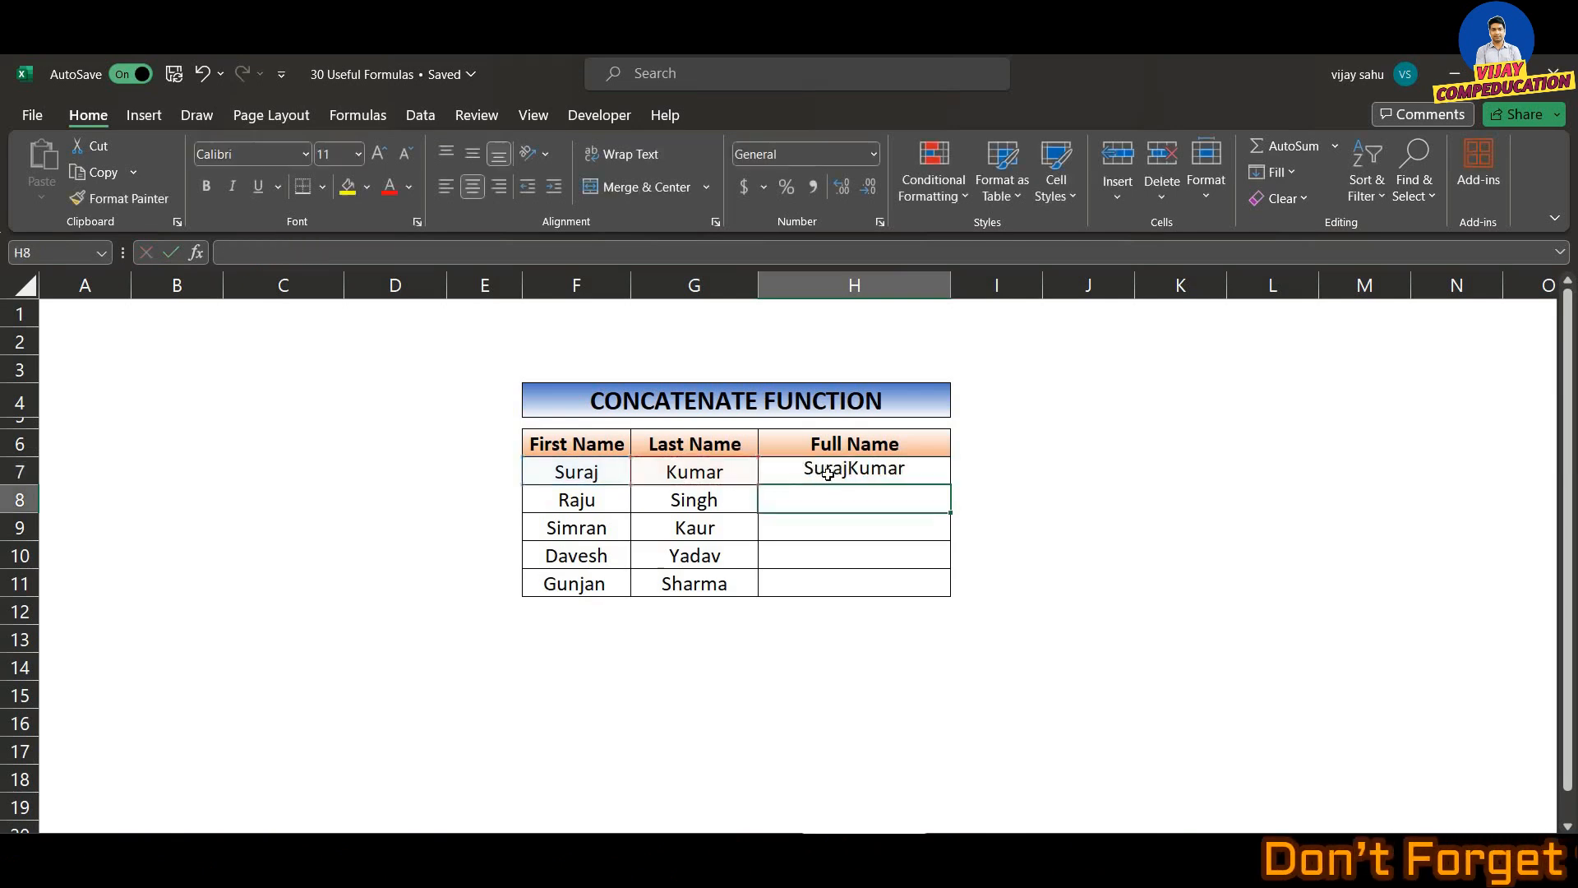
Edit the H7 formula to =CONCAT(F7," ",G7) so a space separates the first and last name.
click(896, 473)
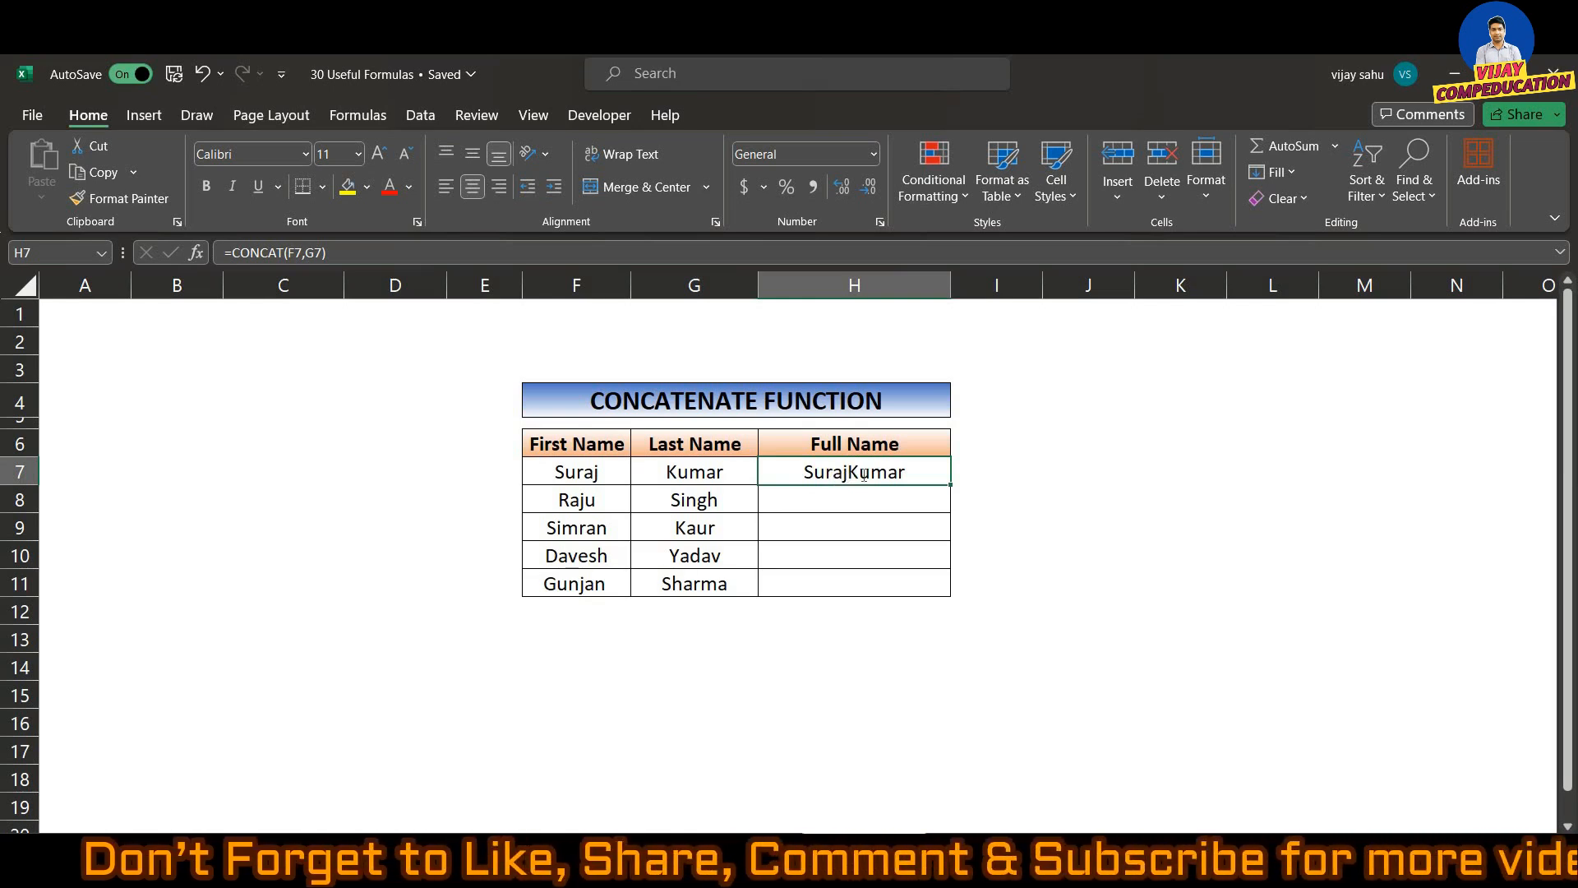
key(F2)
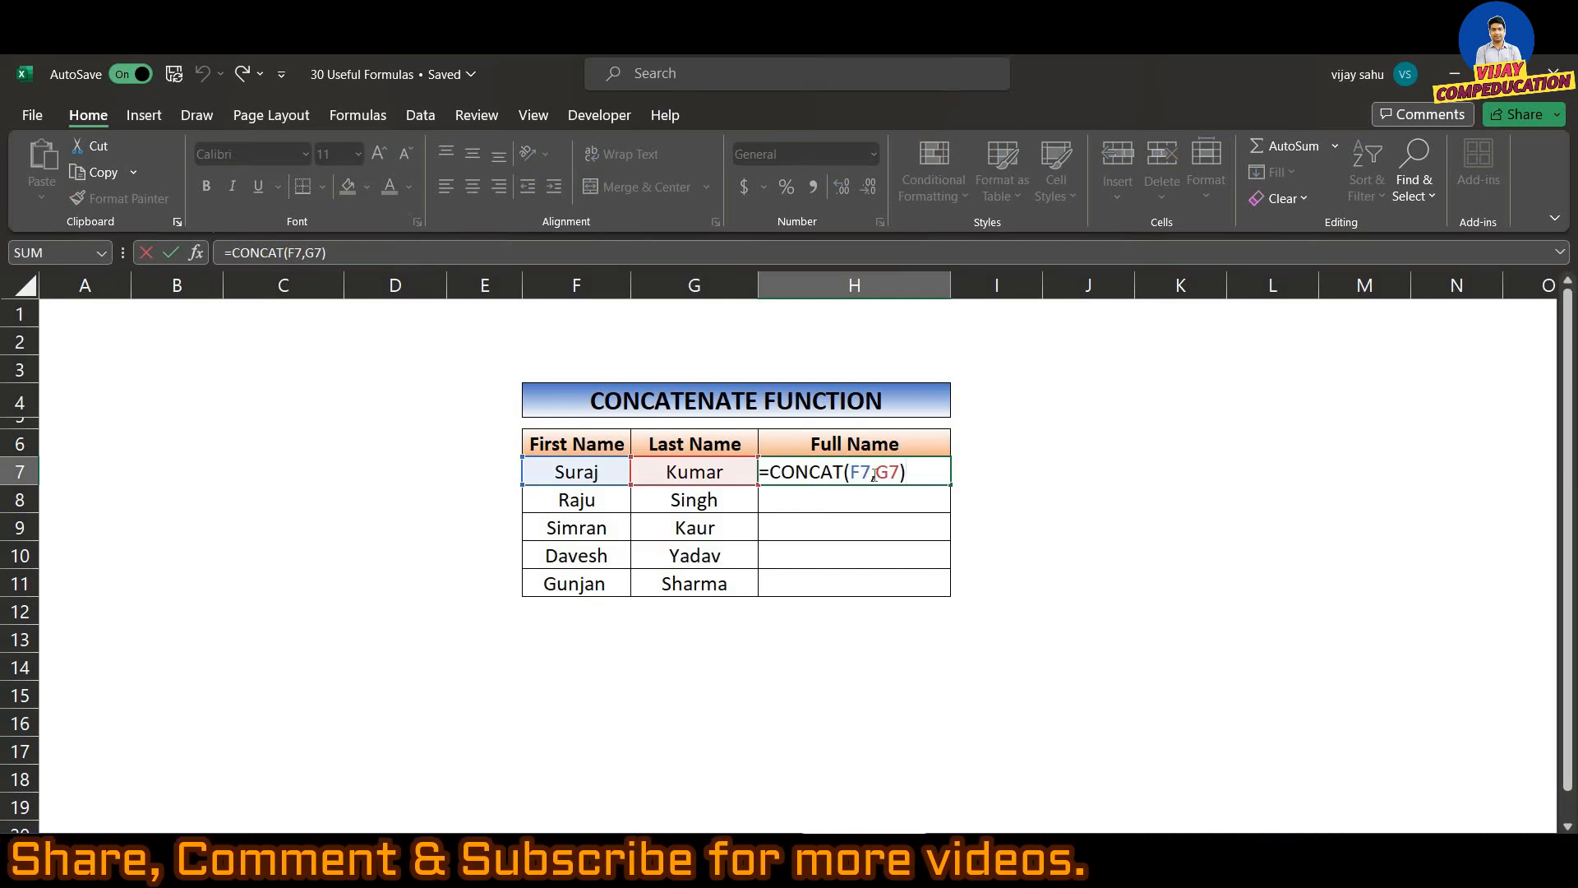
click(872, 474)
key(Right)
text("")
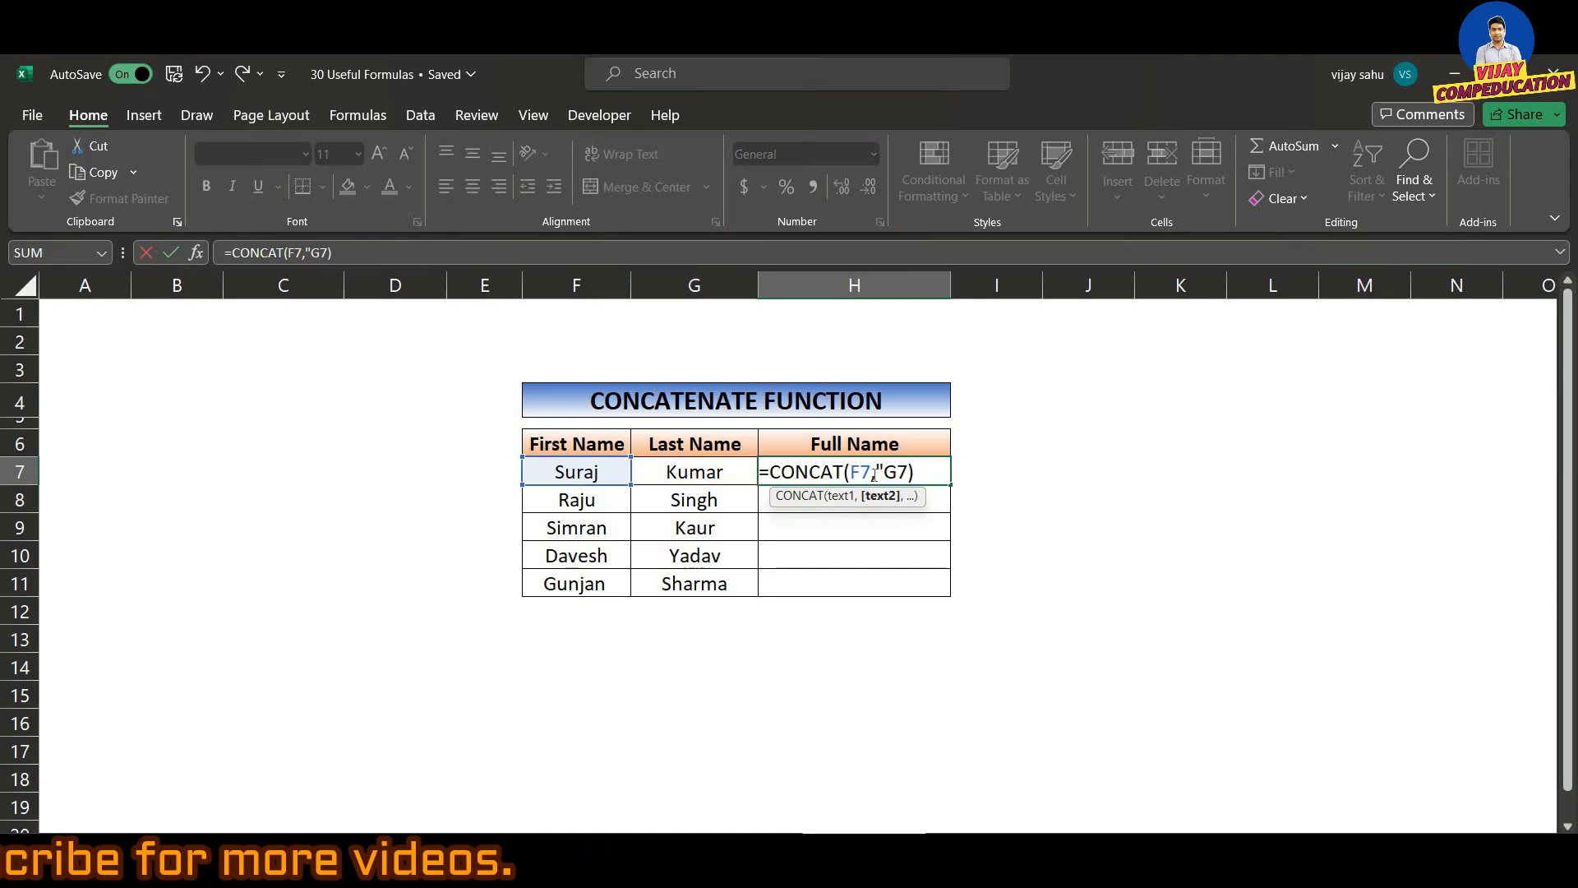
text(,)
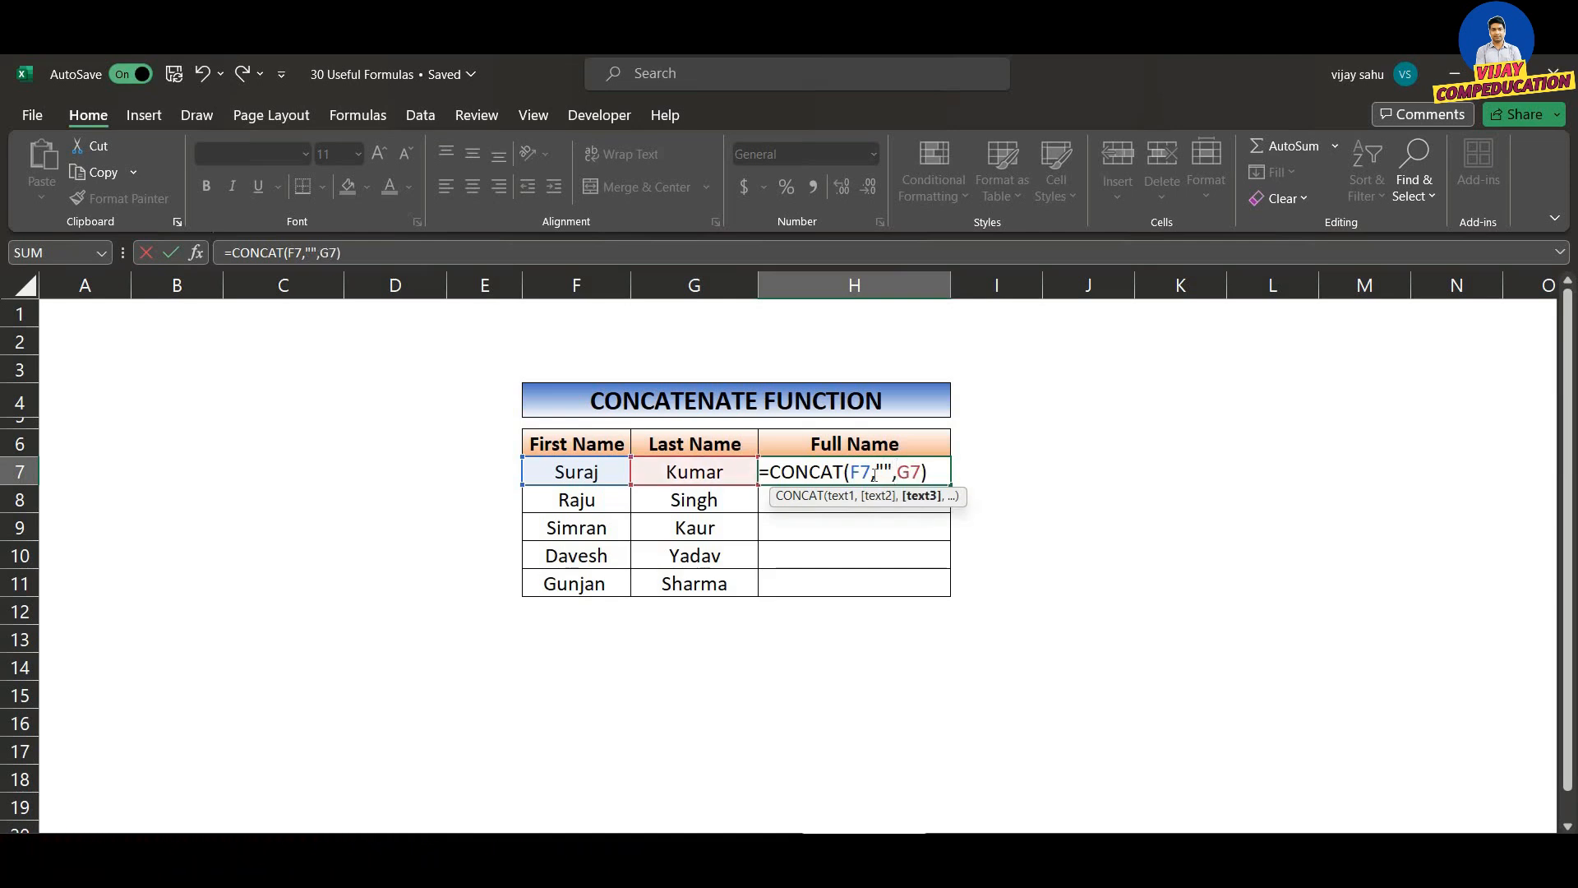
click(884, 473)
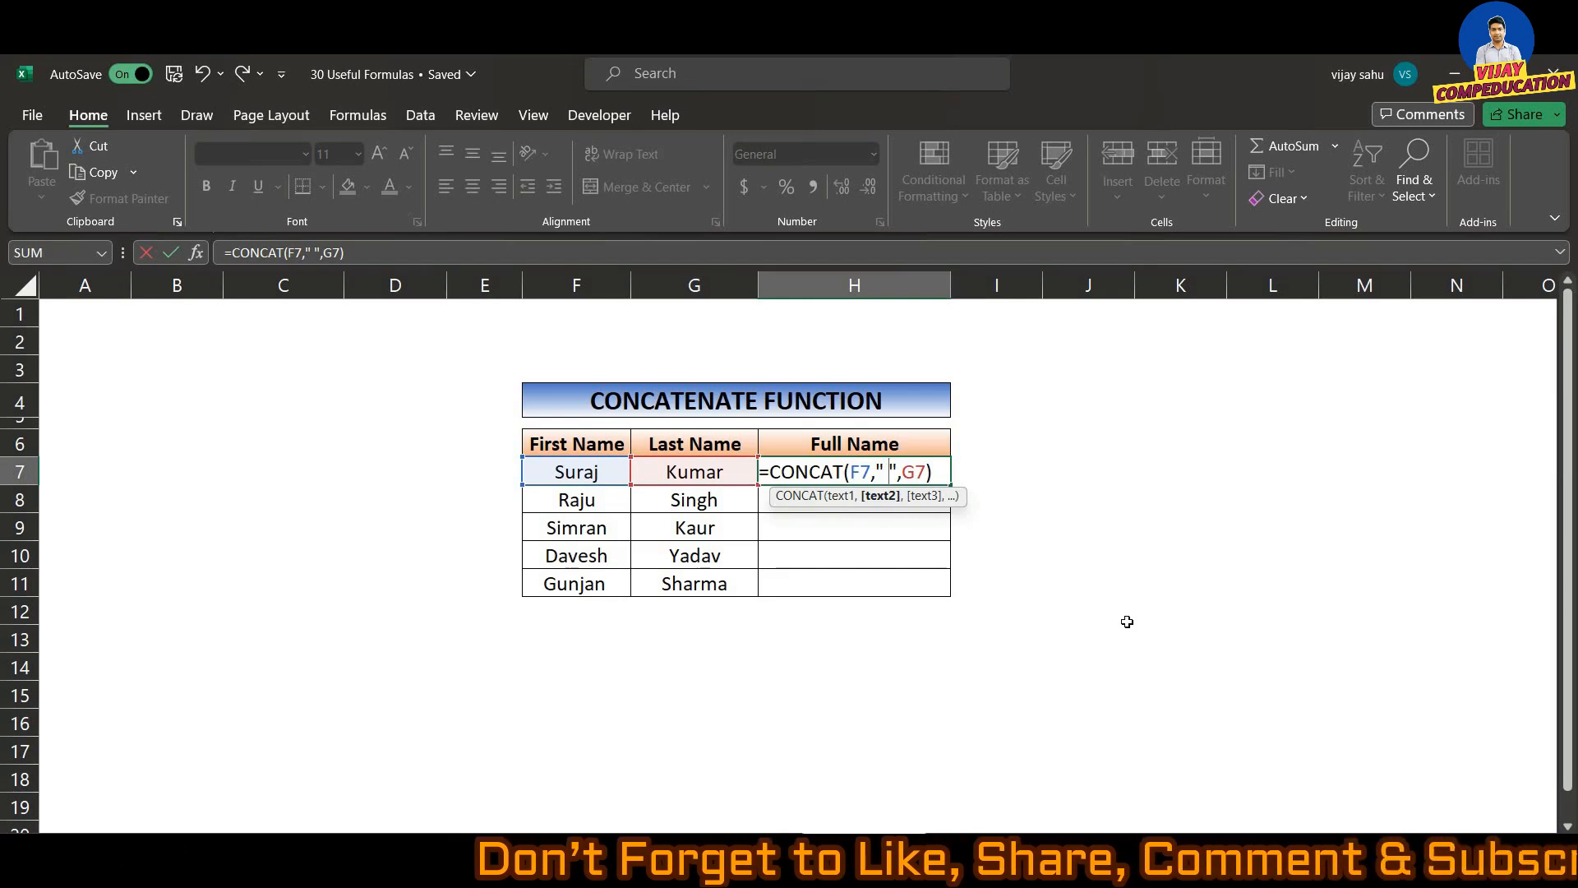
key(Return)
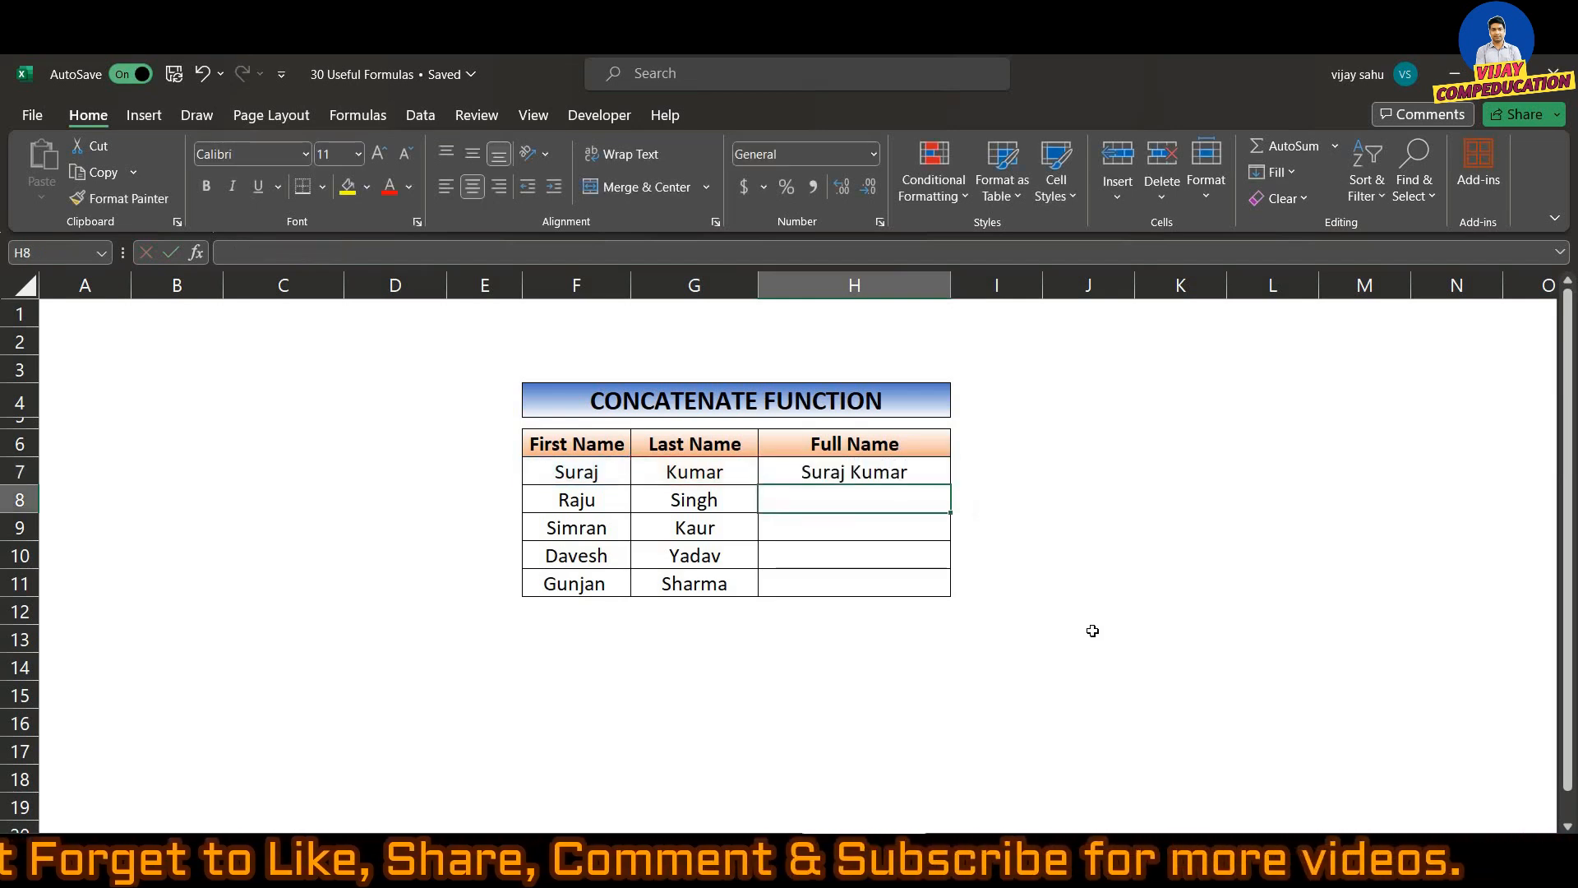
Fill the CONCAT formula from H7 down through H11 in the Full Name column.
click(915, 477)
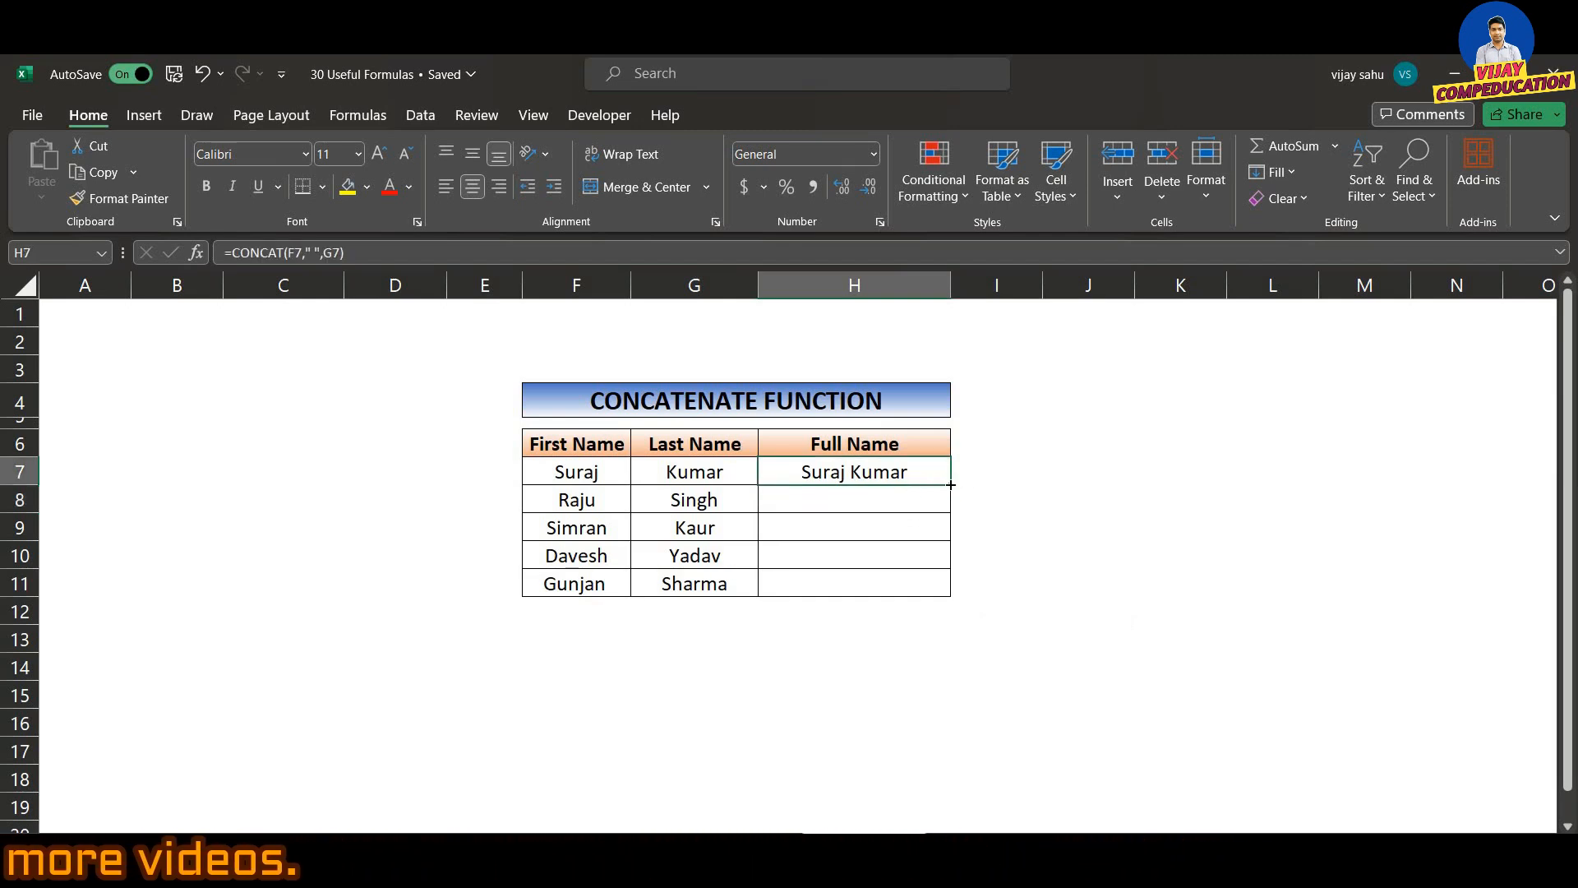
drag(951, 485, 951, 595)
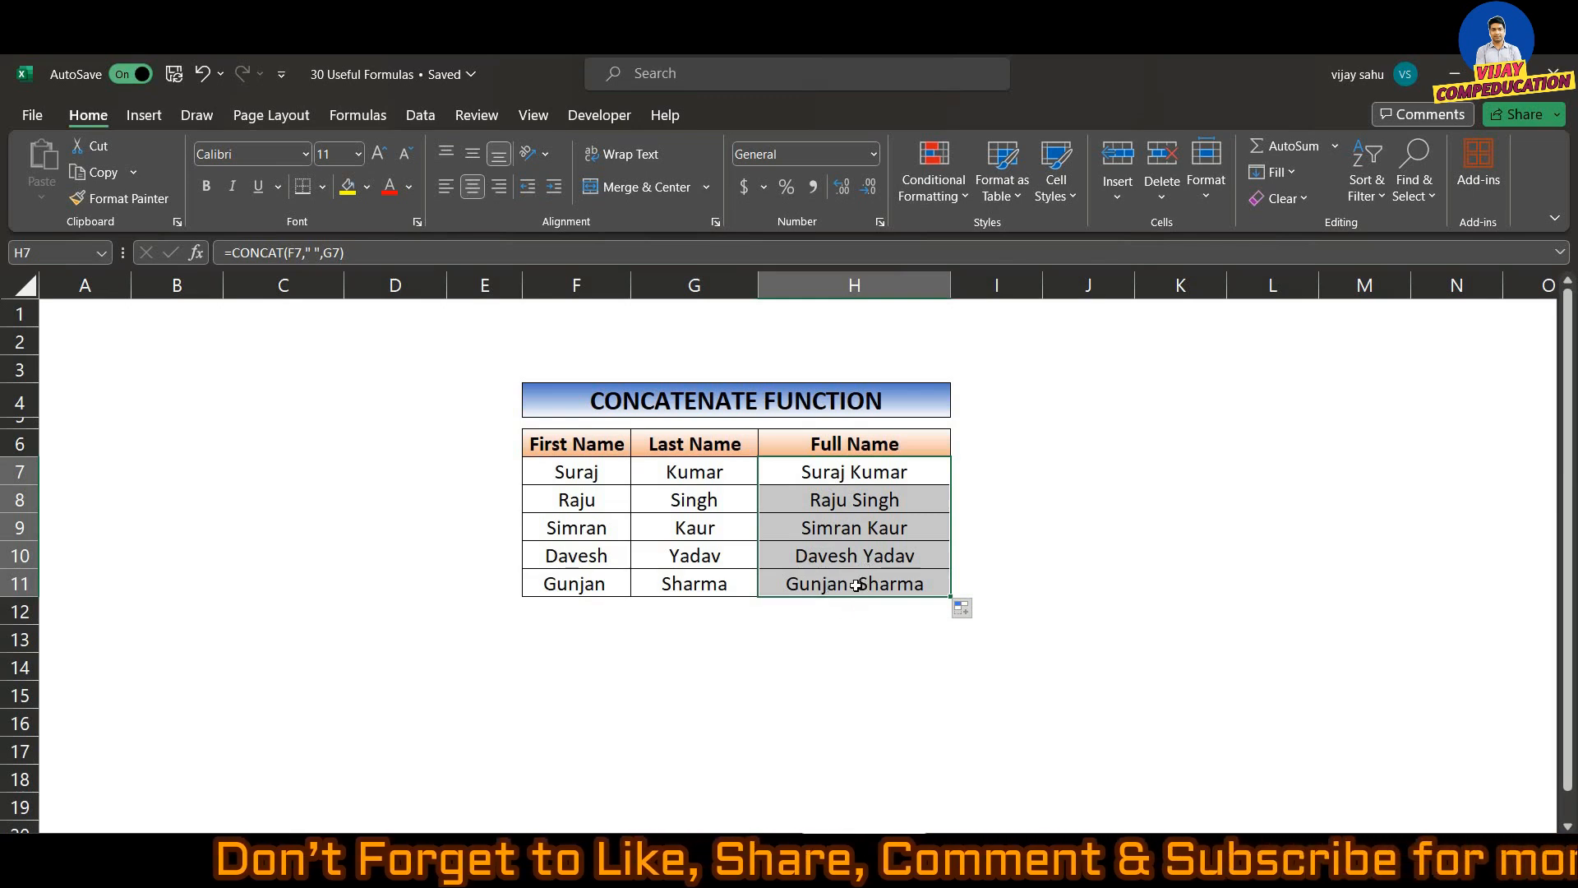
click(1024, 551)
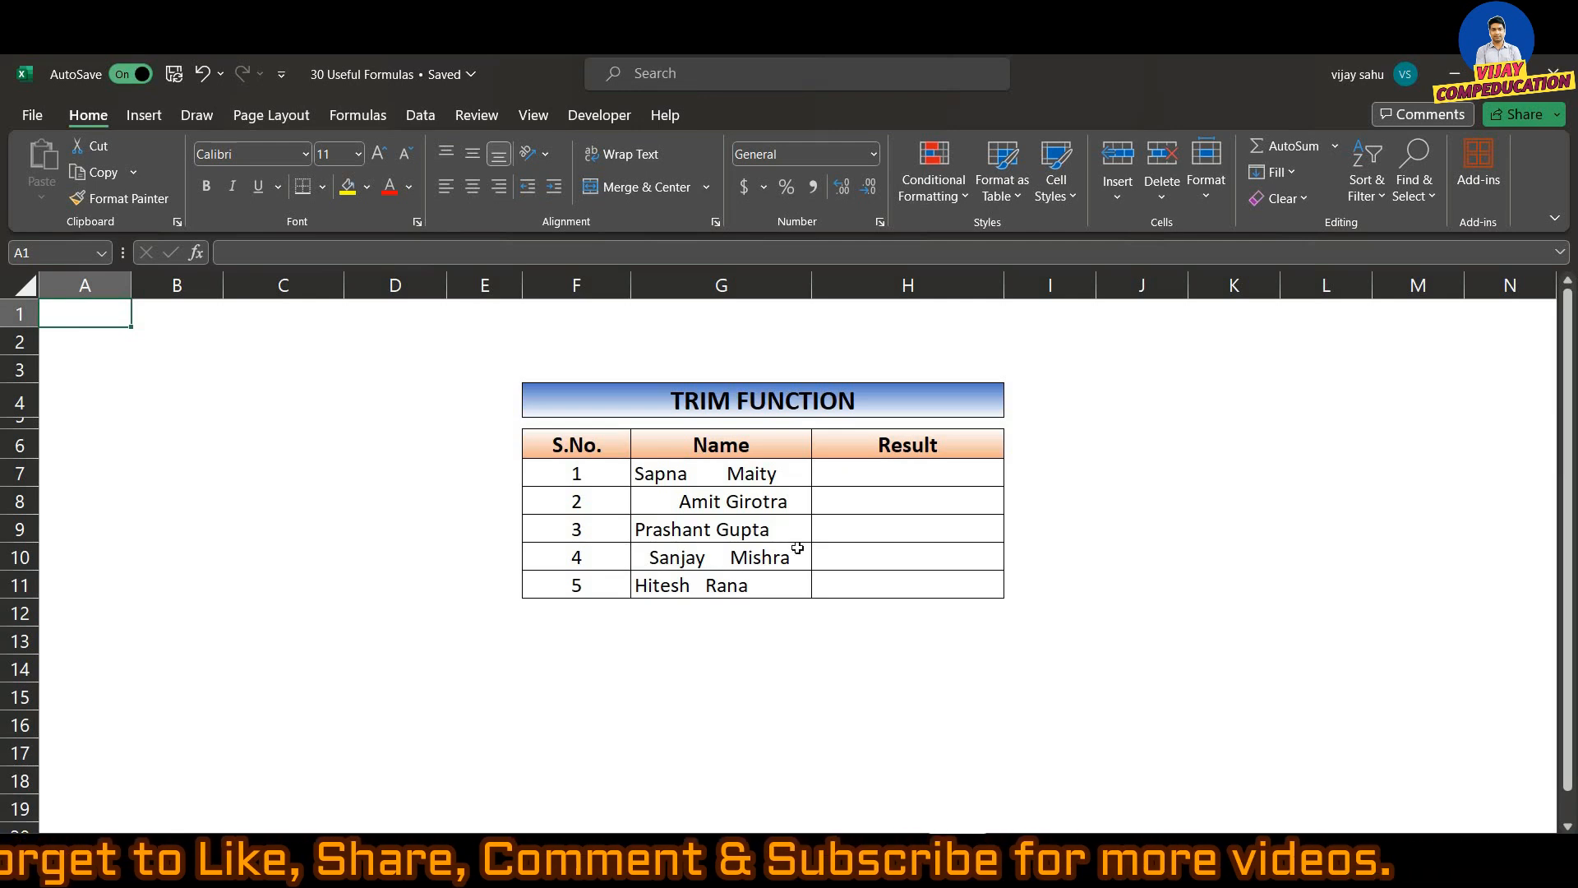
Enter =TRIM(G7) in H7, the first Result cell of the TRIM FUNCTION table.
click(889, 476)
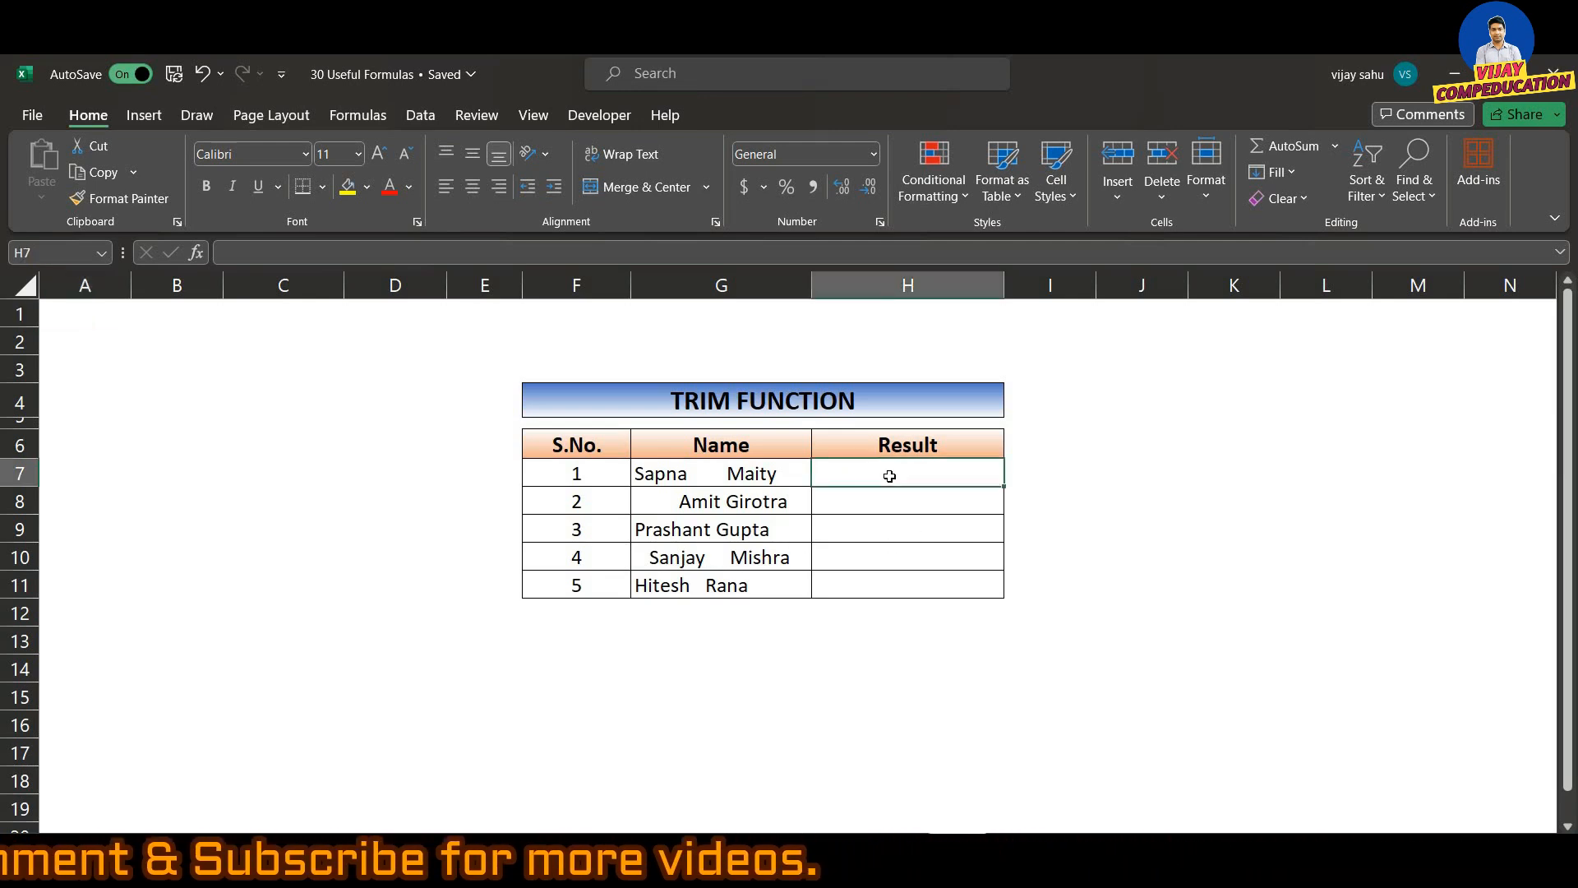
text(=trim)
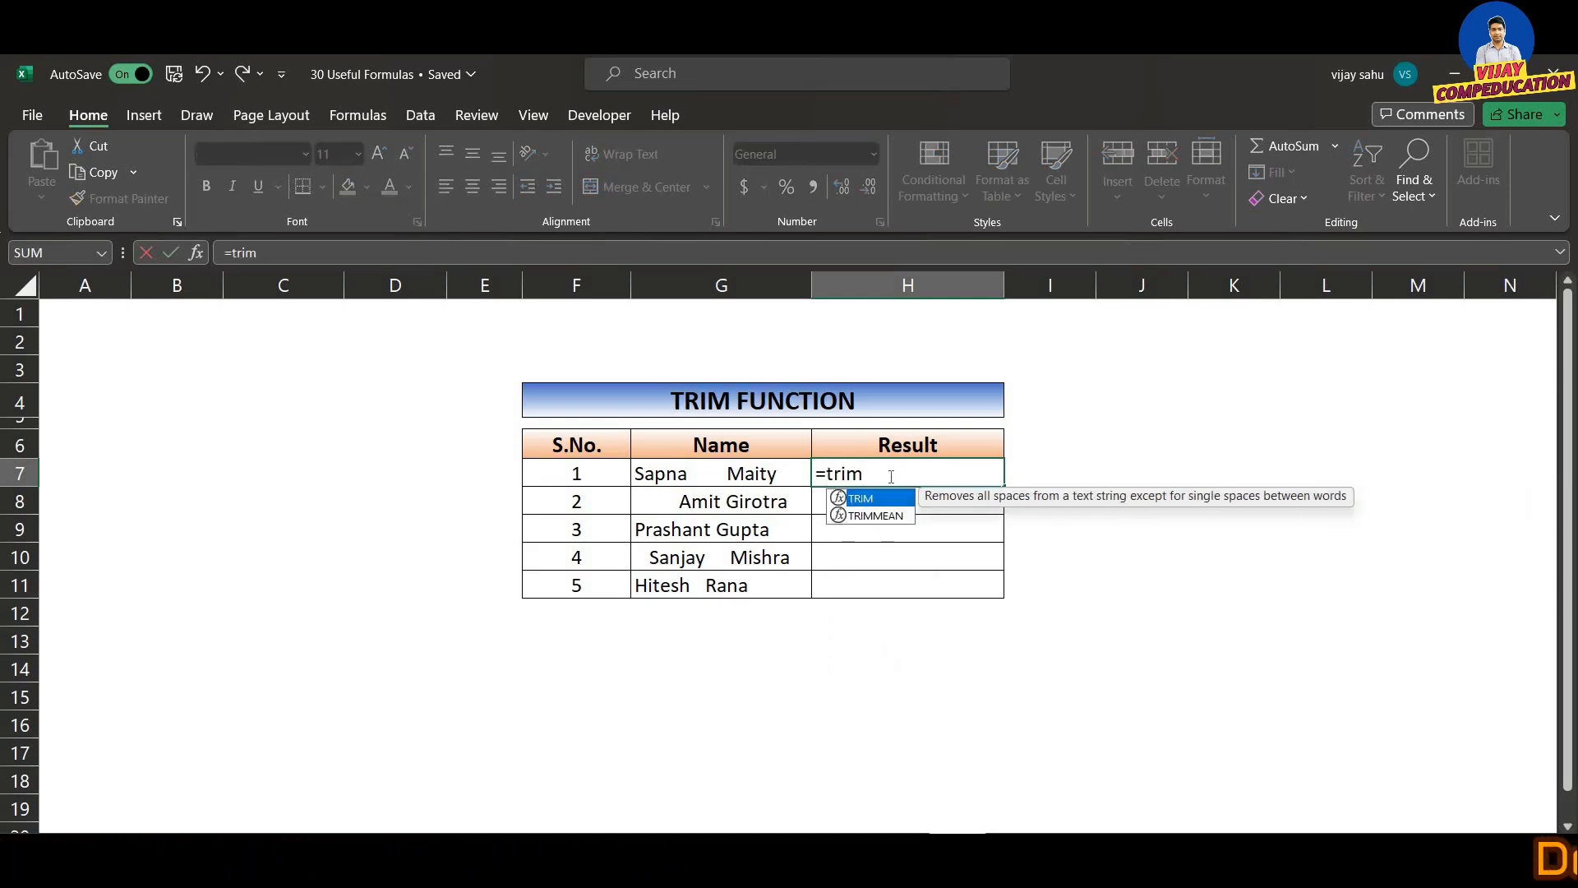
key(Tab)
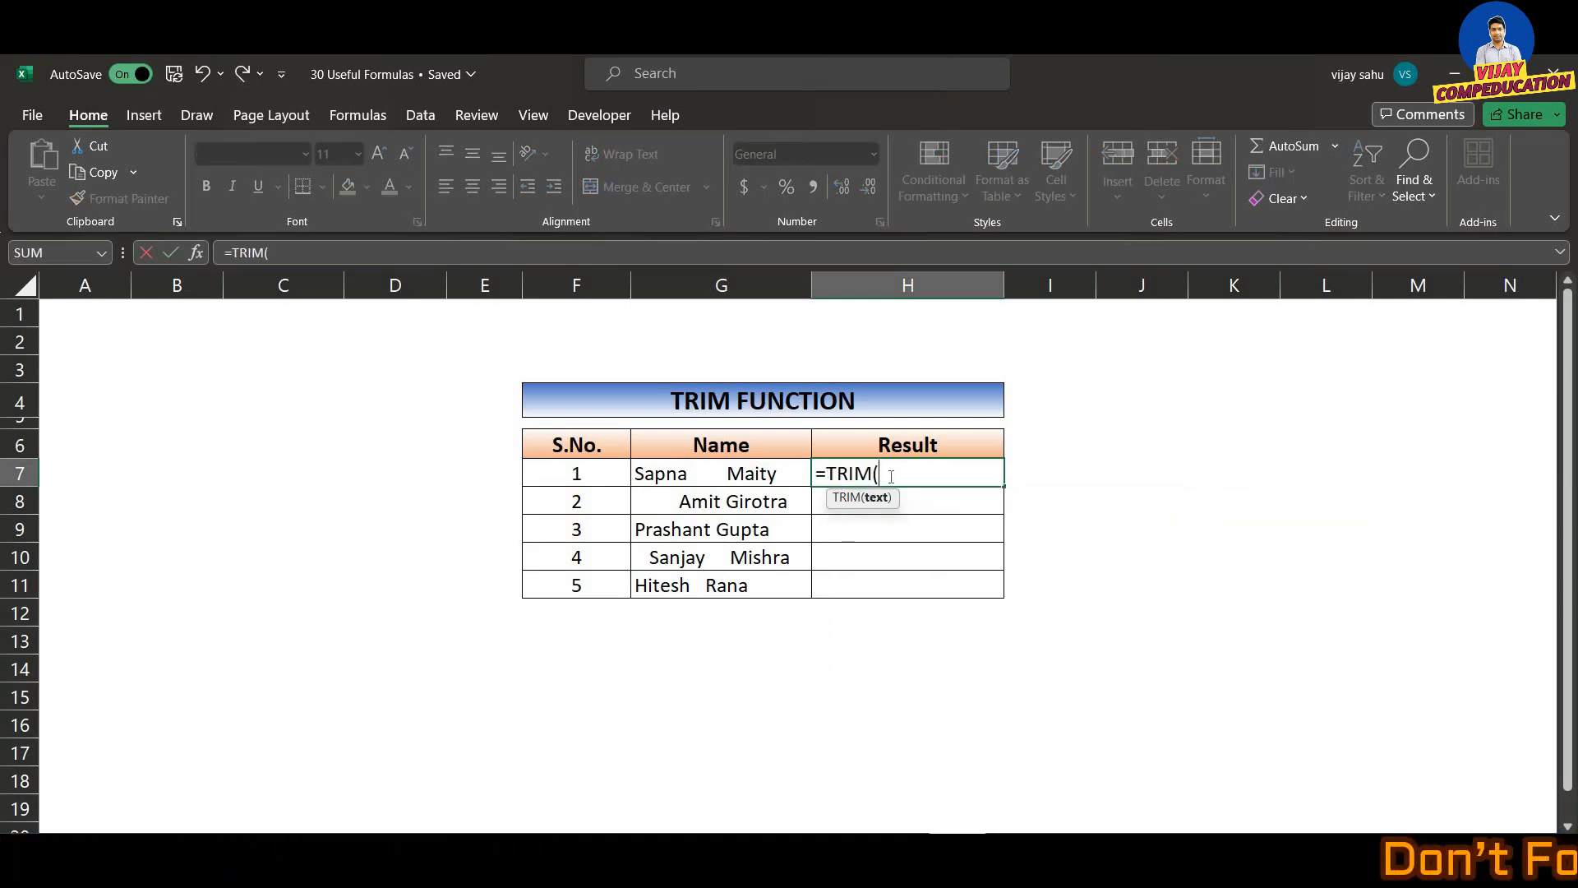
key(Left)
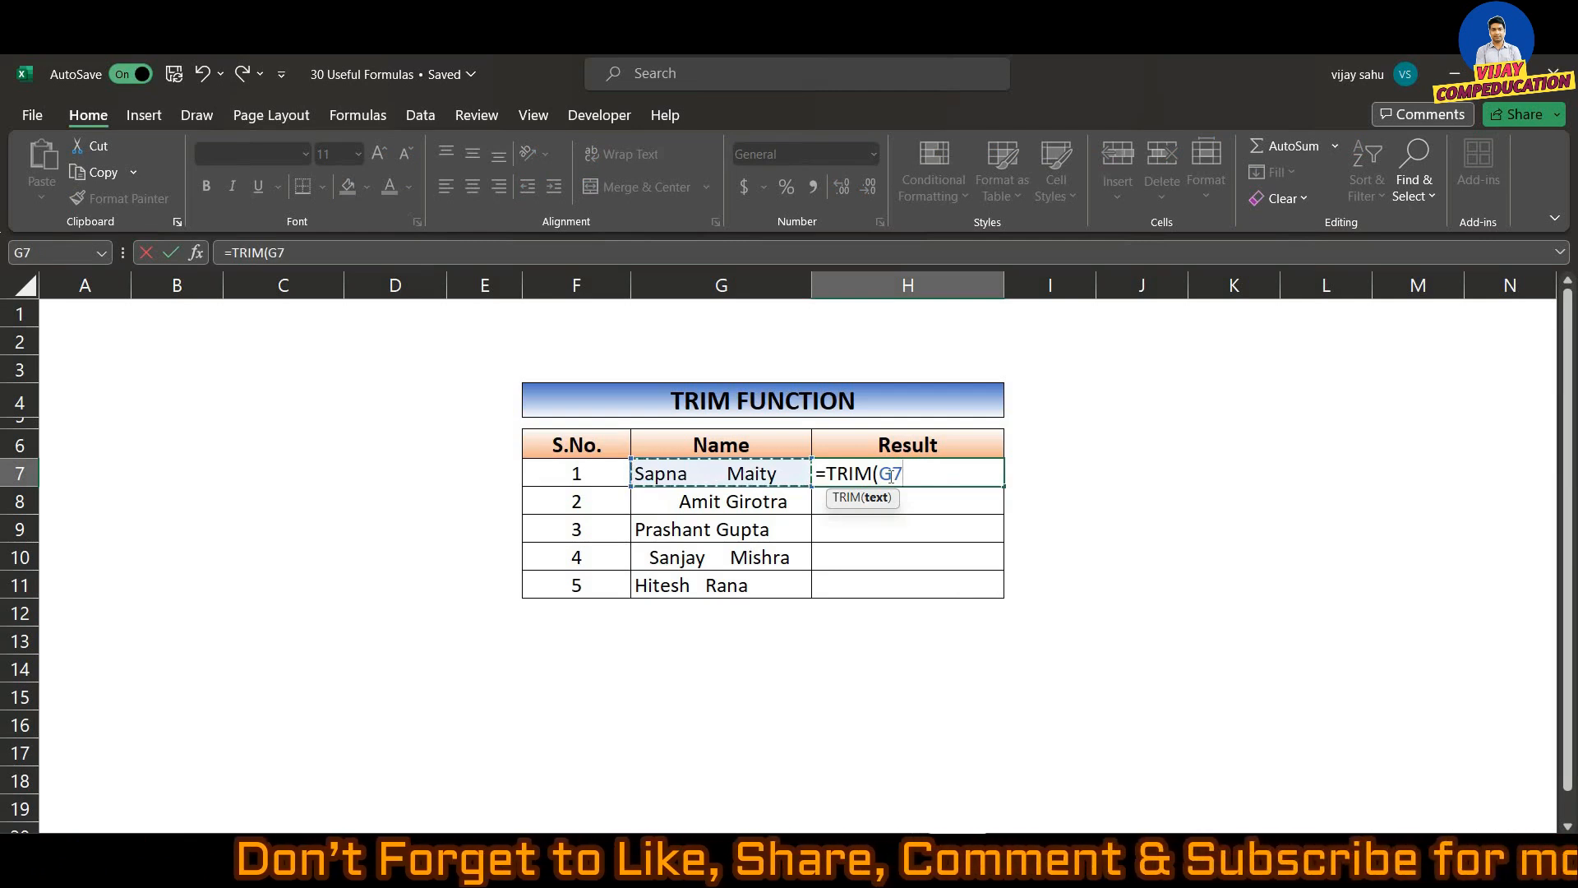
text())
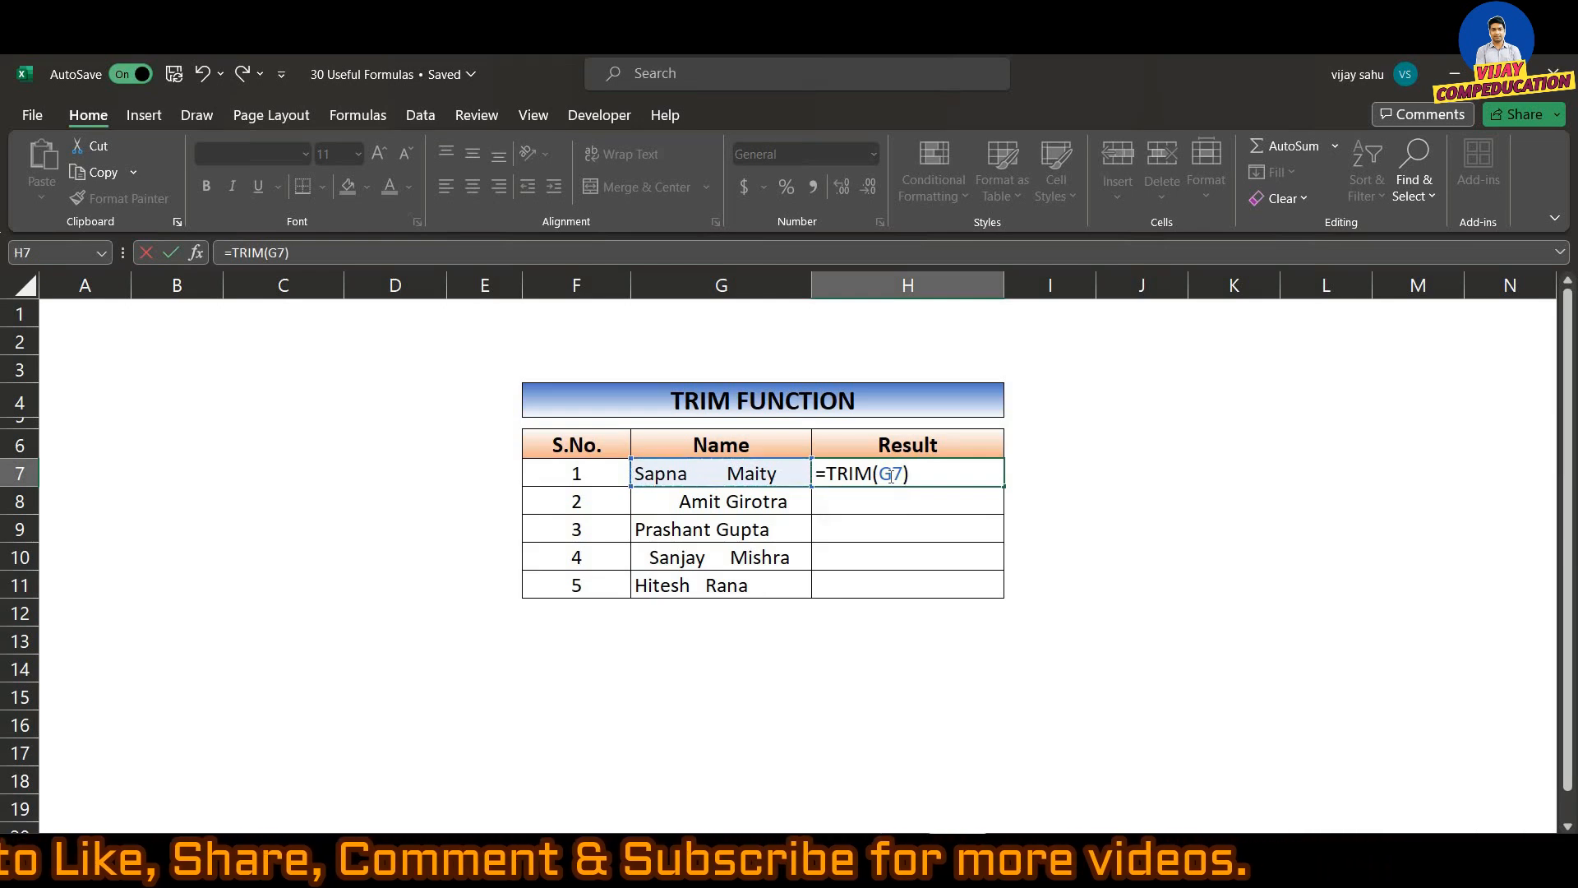
key(Return)
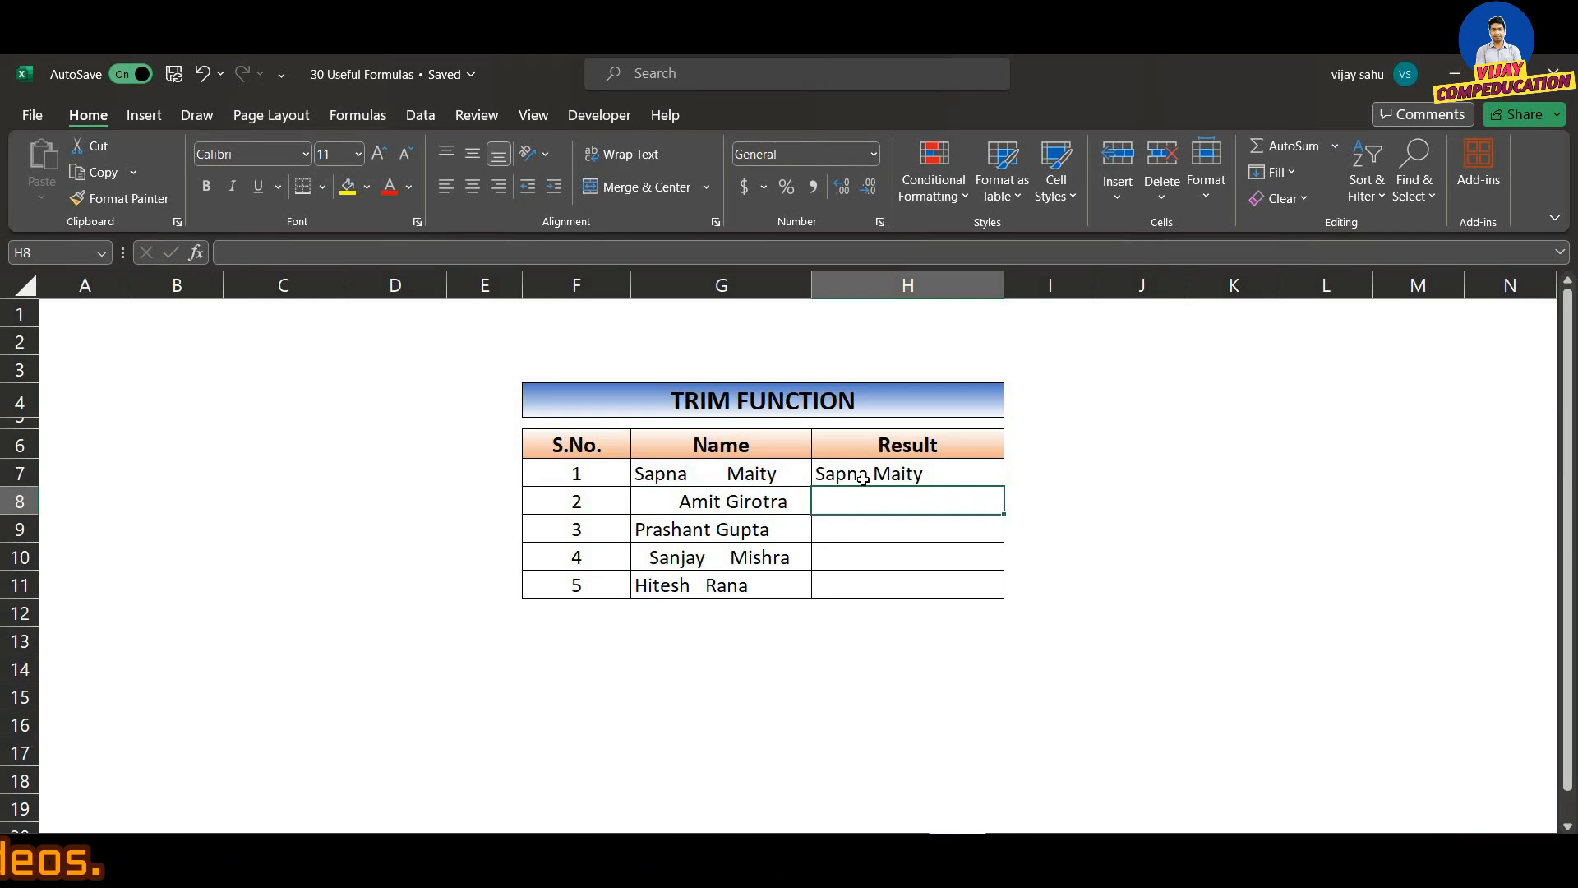
Fill the TRIM formula from H7 down through H11 in the Result column.
click(899, 471)
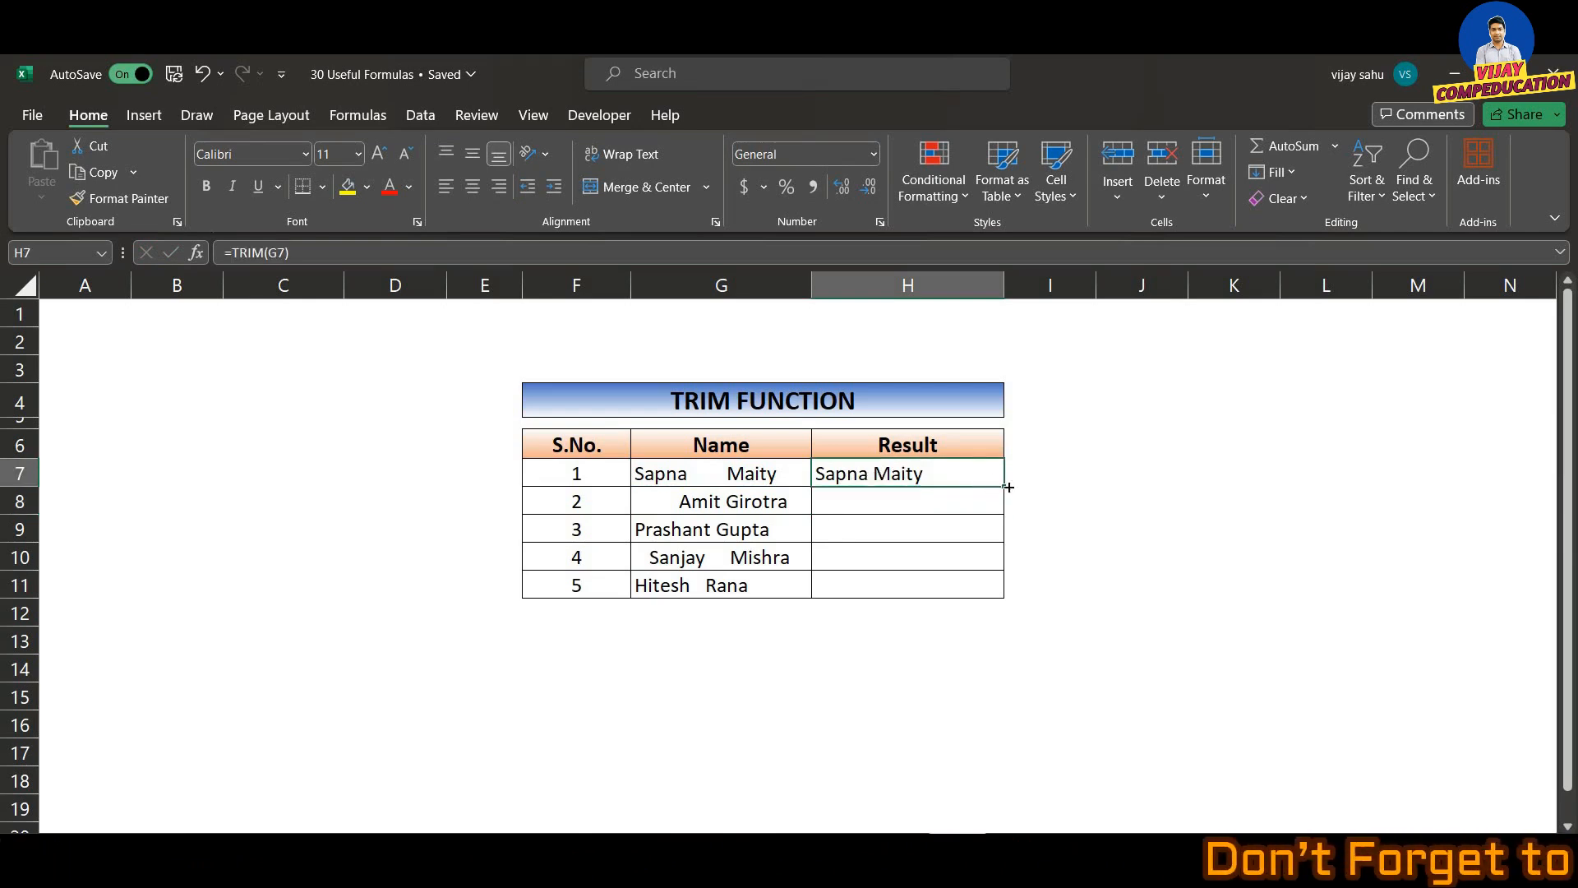
double_click(1005, 487)
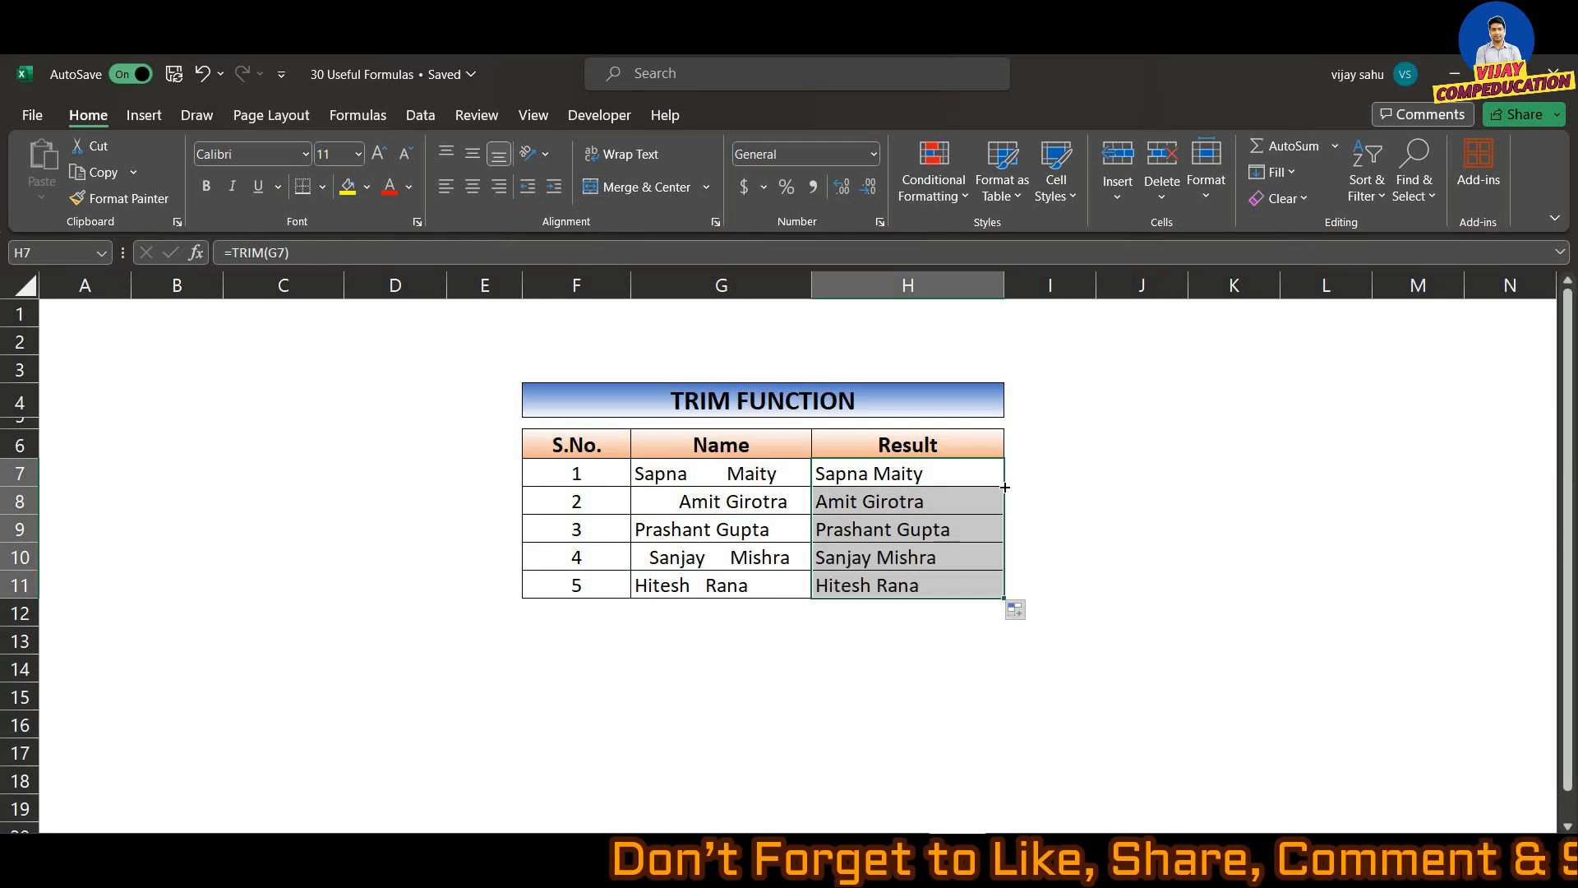
click(865, 643)
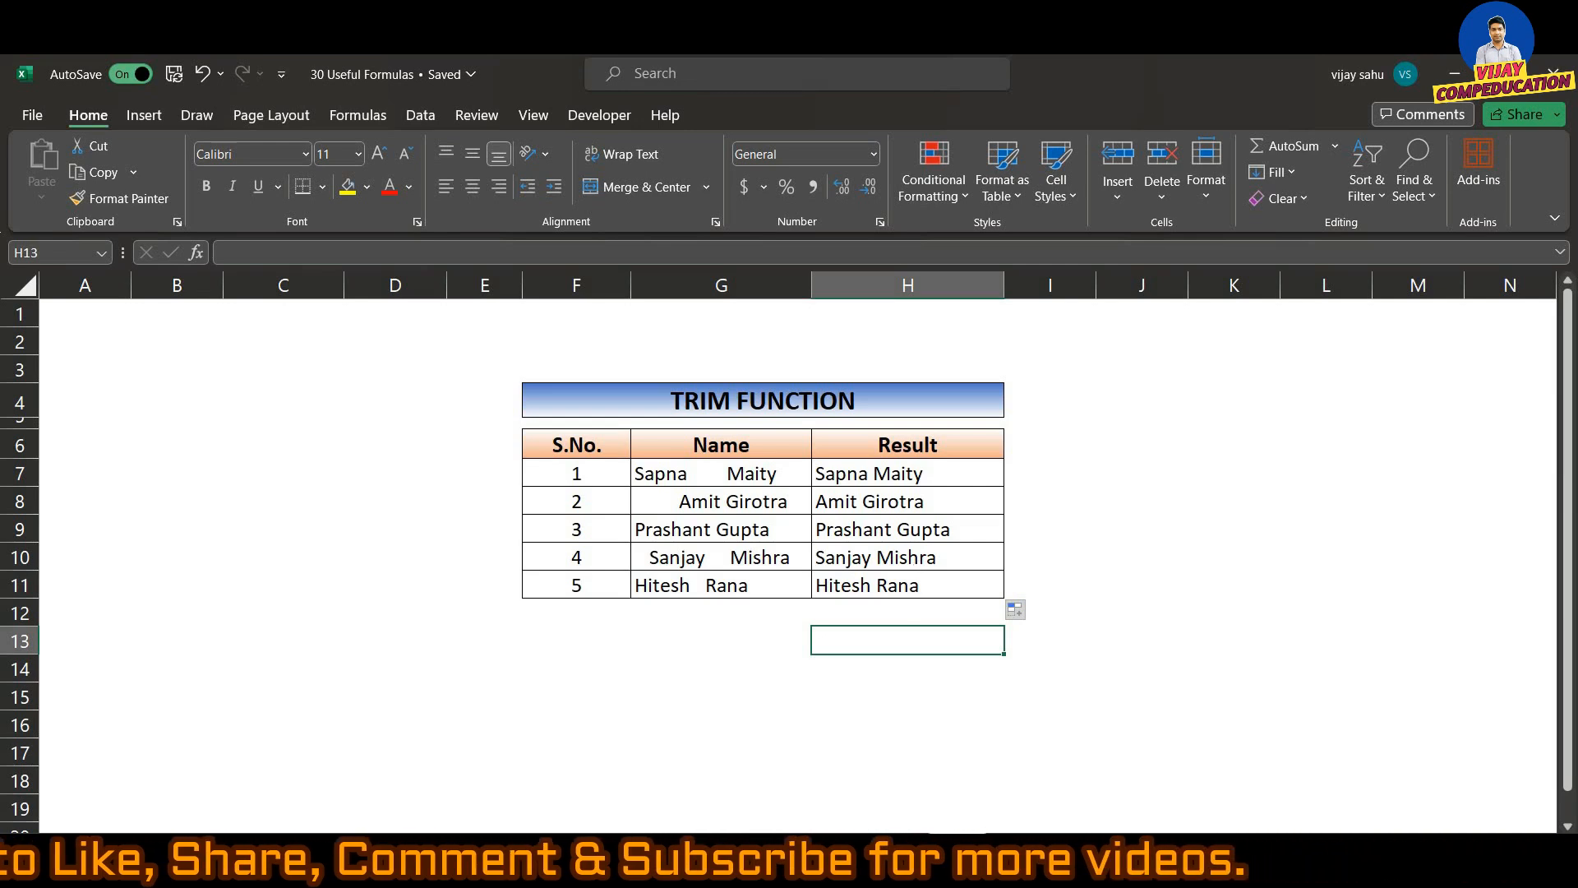
Switch to the & FUNCTION sheet and clear the existing Full Name formulas in H7:H11.
key(ctrl+Page_Down)
click(808, 473)
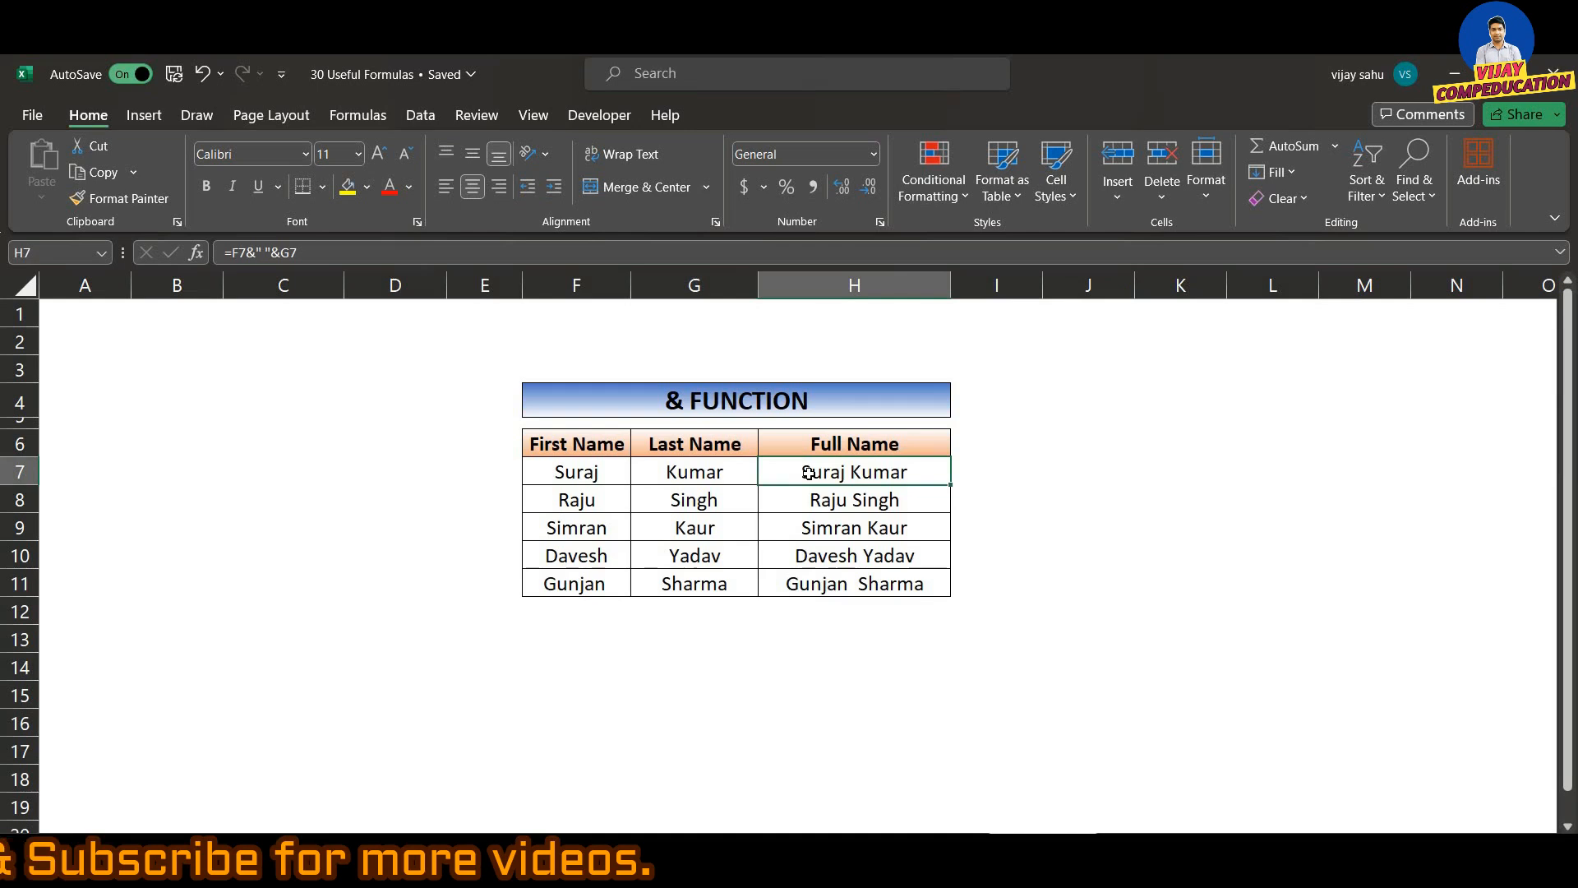
key(shift+Down)
key(Delete)
key(Down)
key(Down)
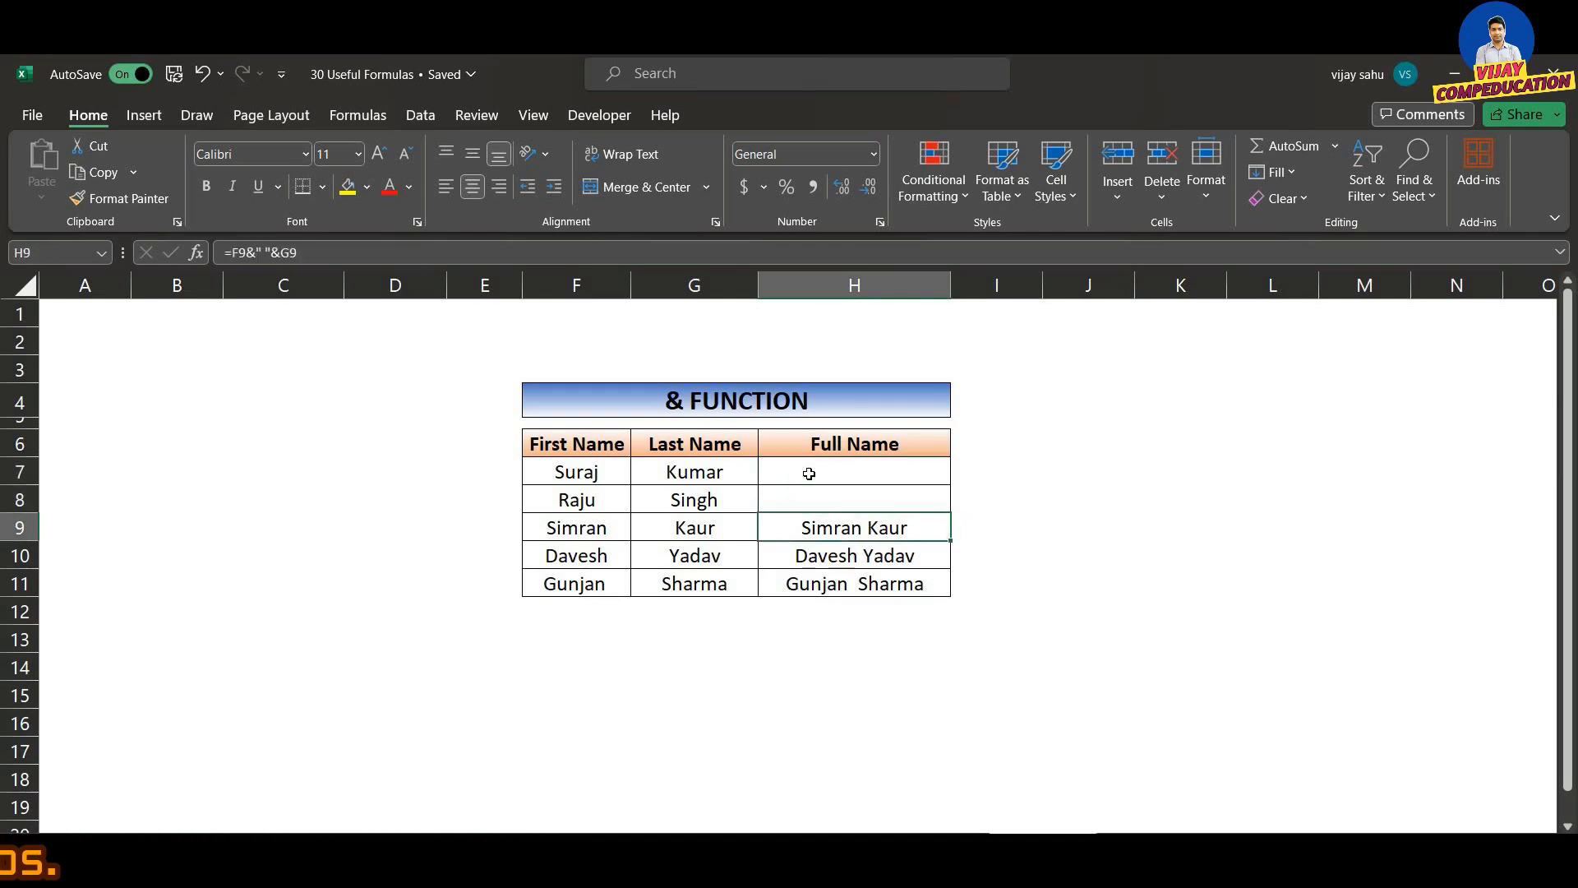
key(shift+Down)
key(shift+Down)
key(Delete)
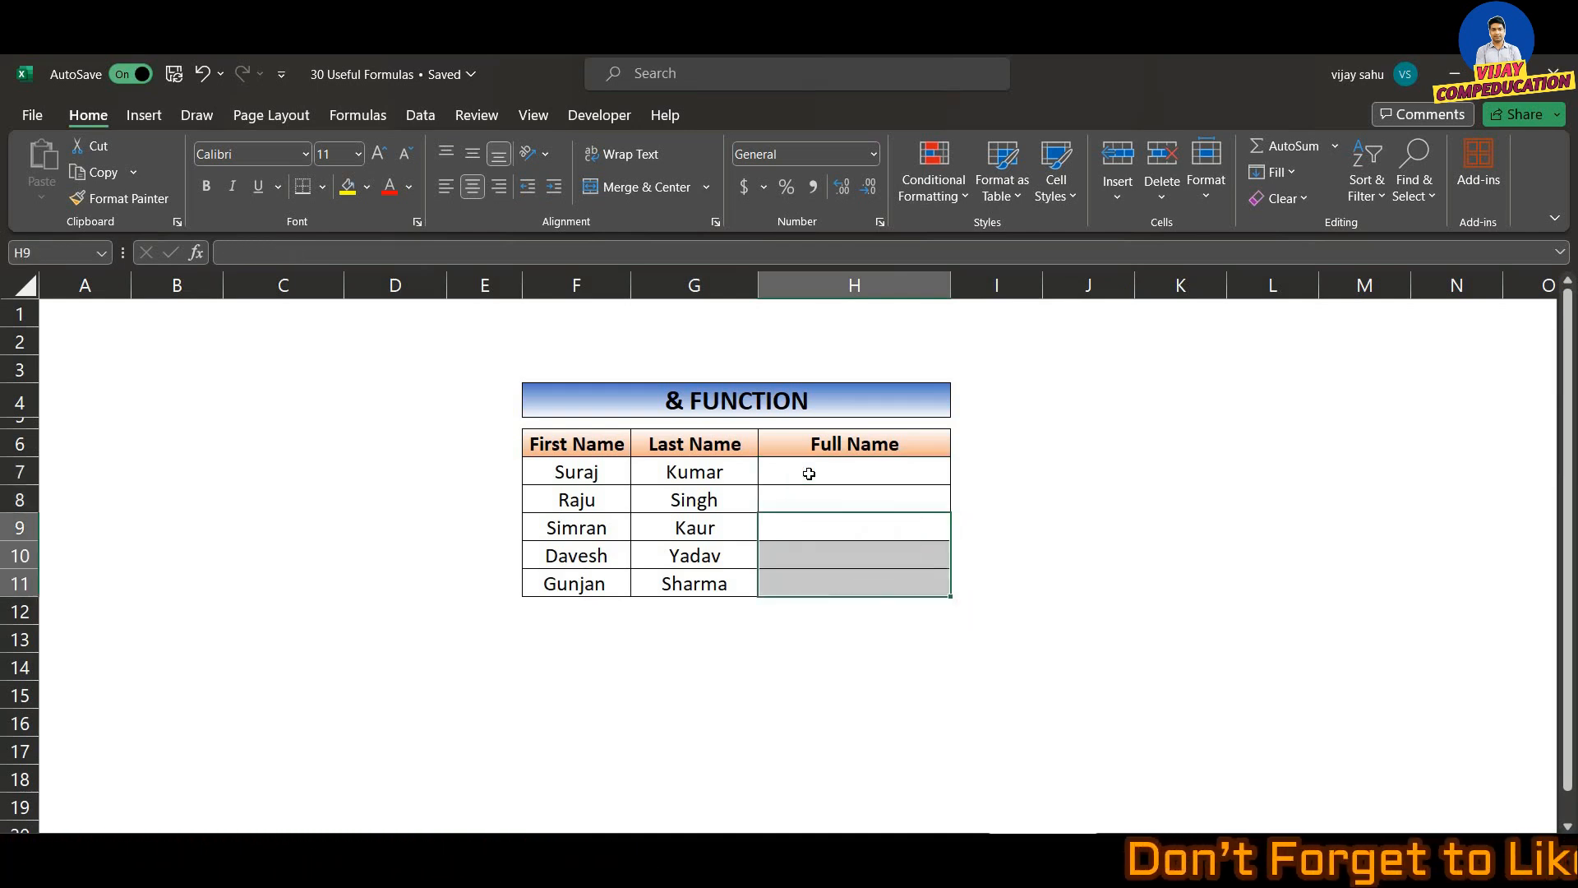
key(Up)
key(Up)
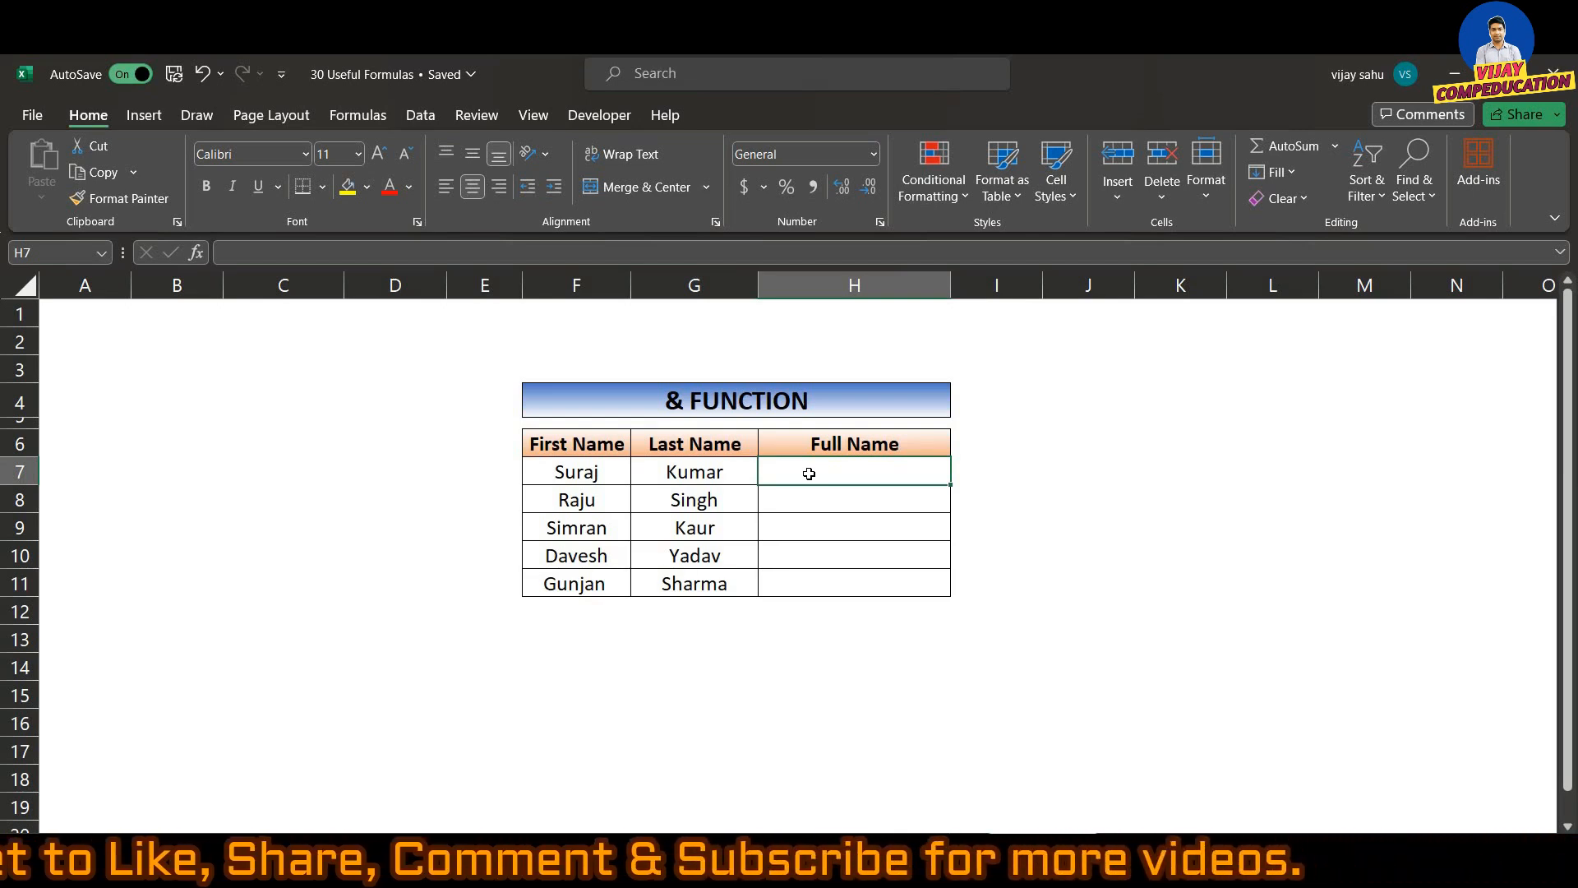
Enter =F7&" "&G7 in H7 to join the first and last name with a space.
text(=)
key(Left)
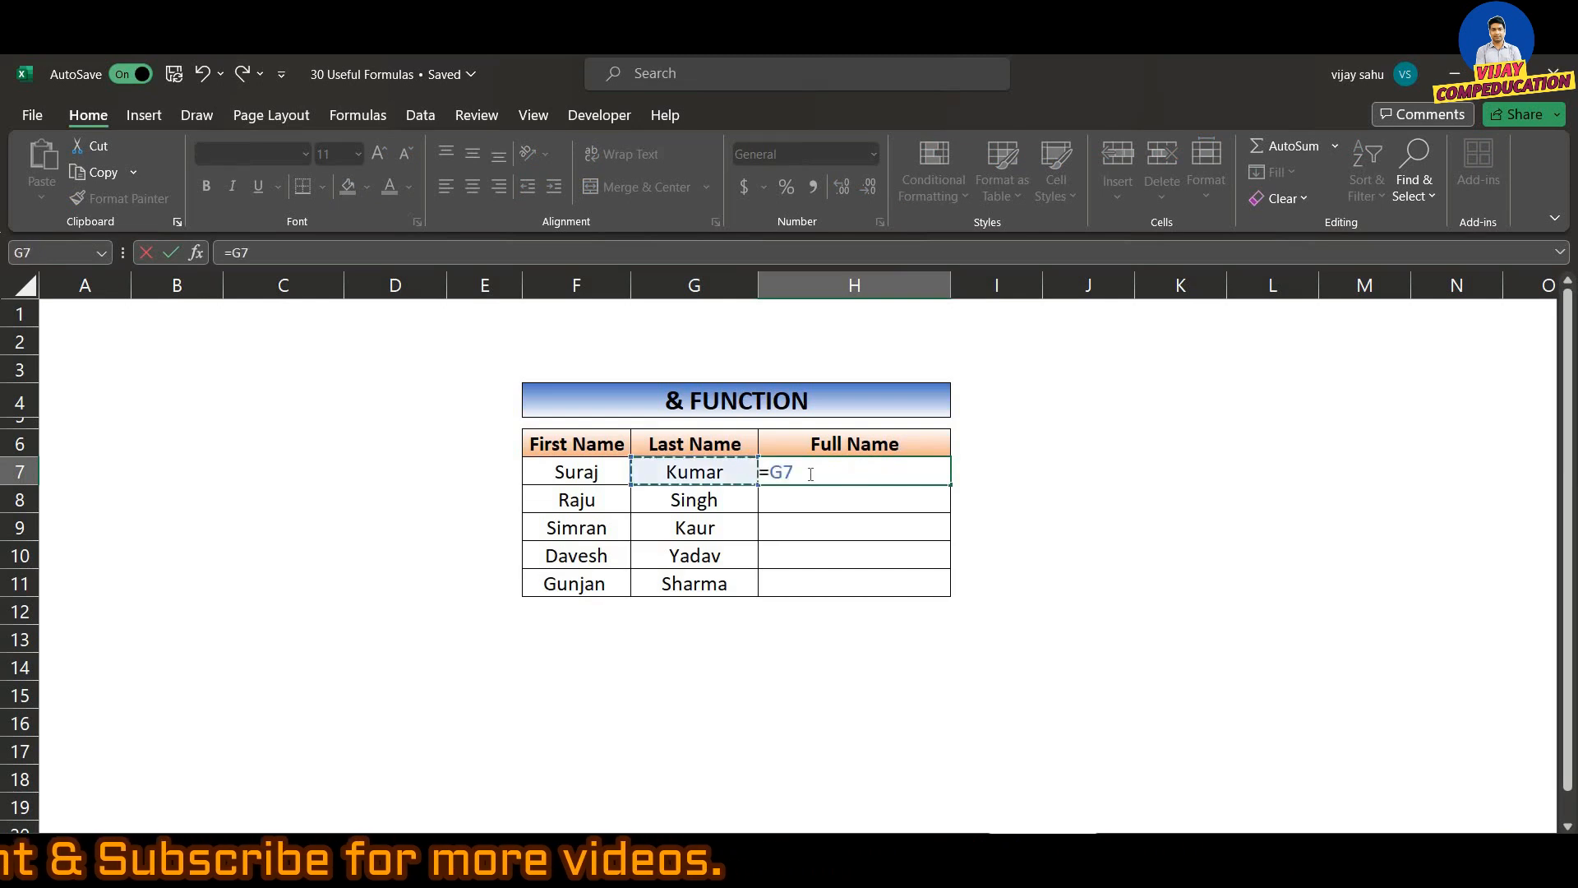
key(Left)
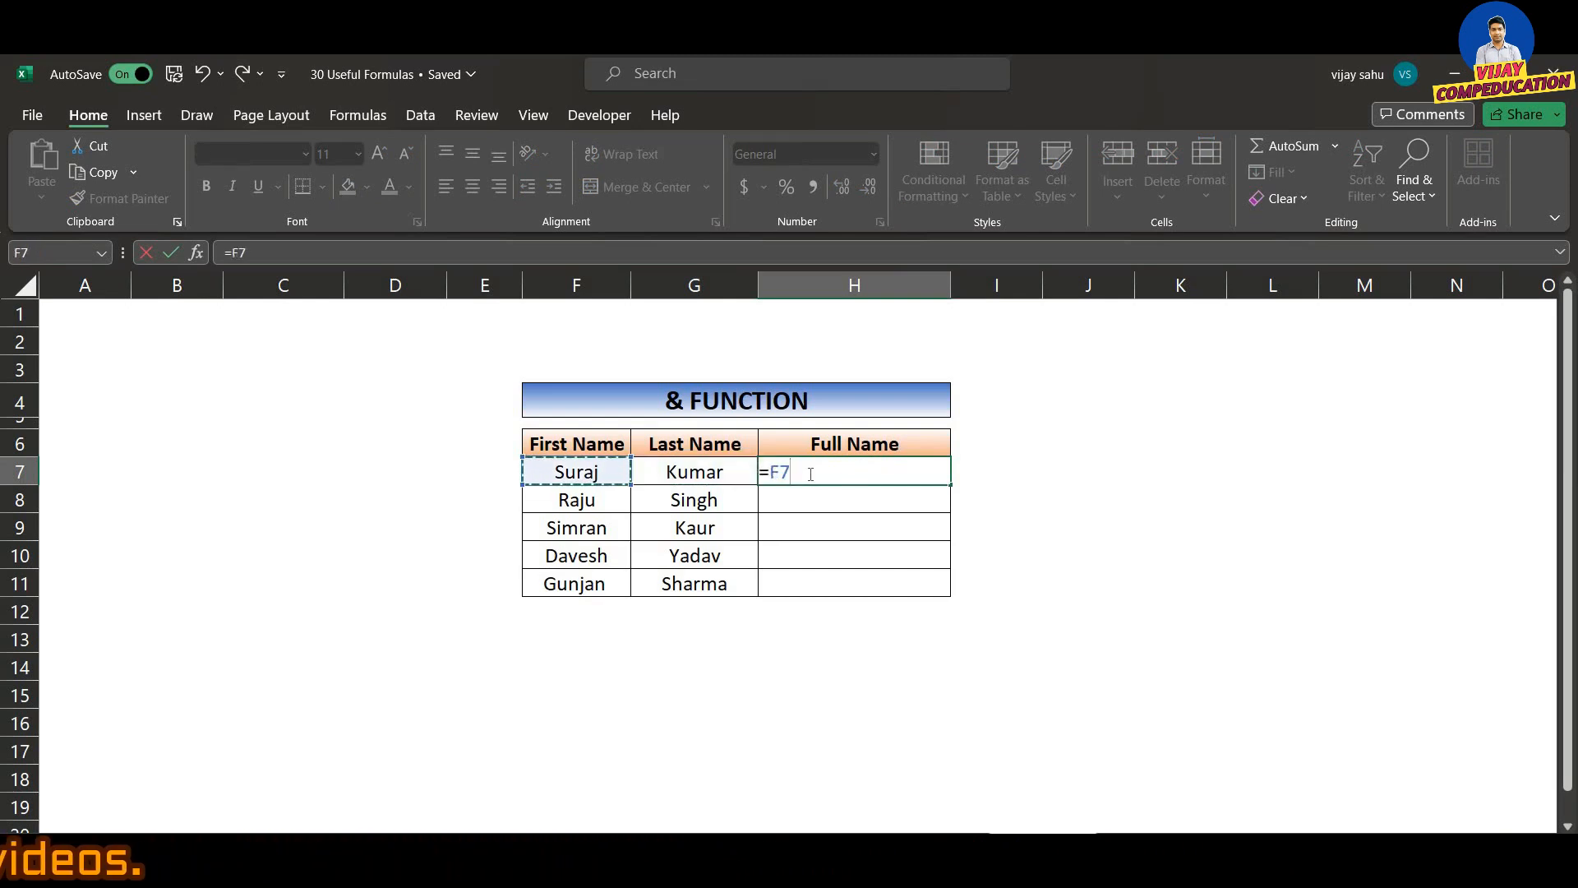
text(&)
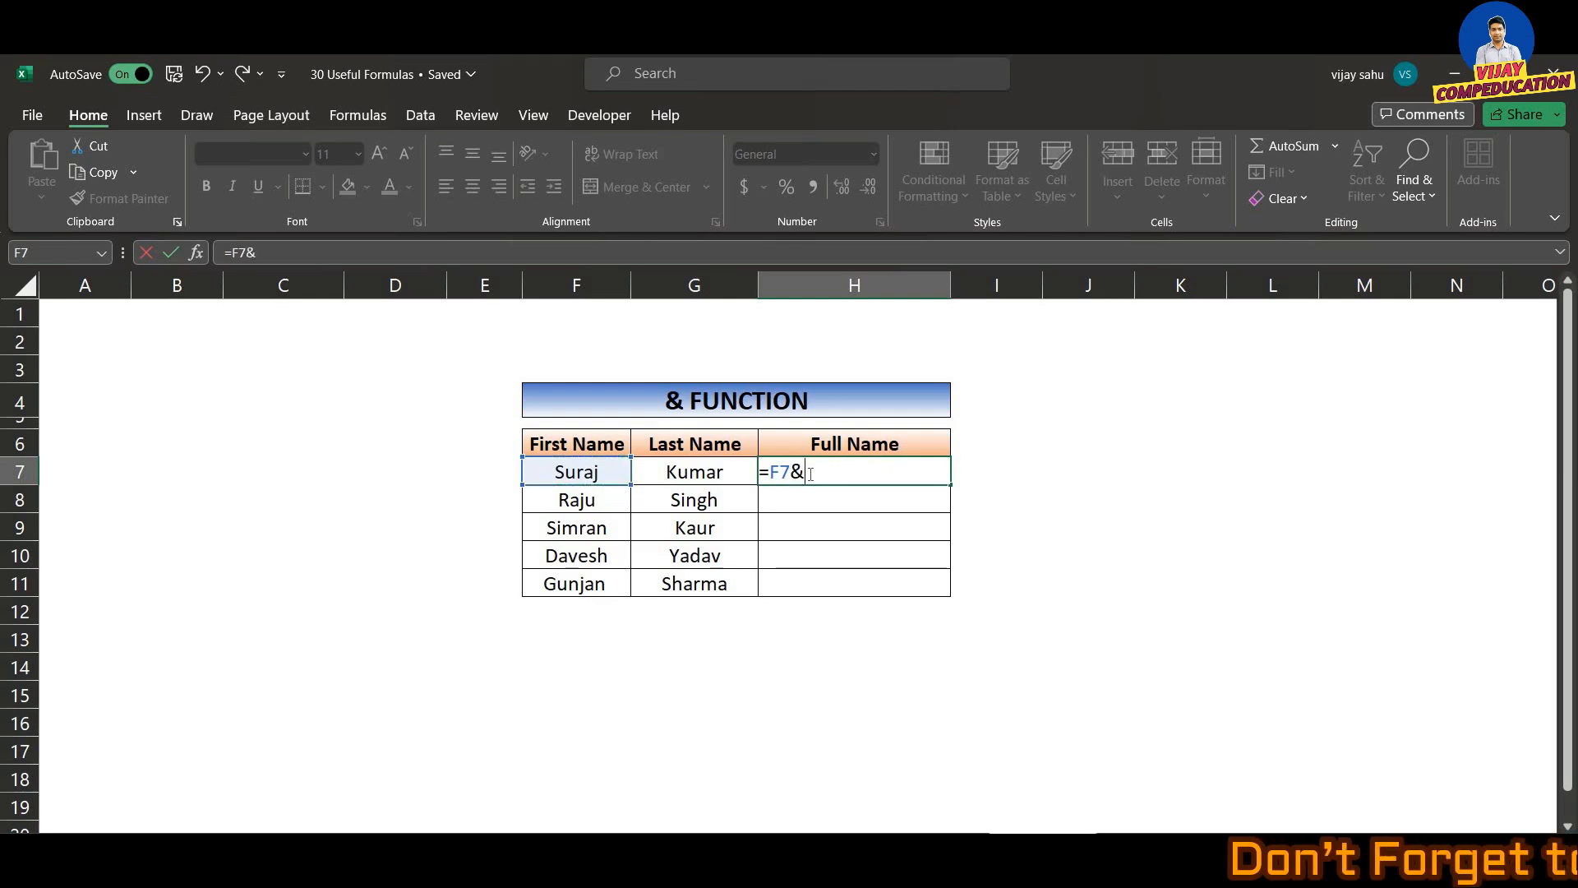
text(")
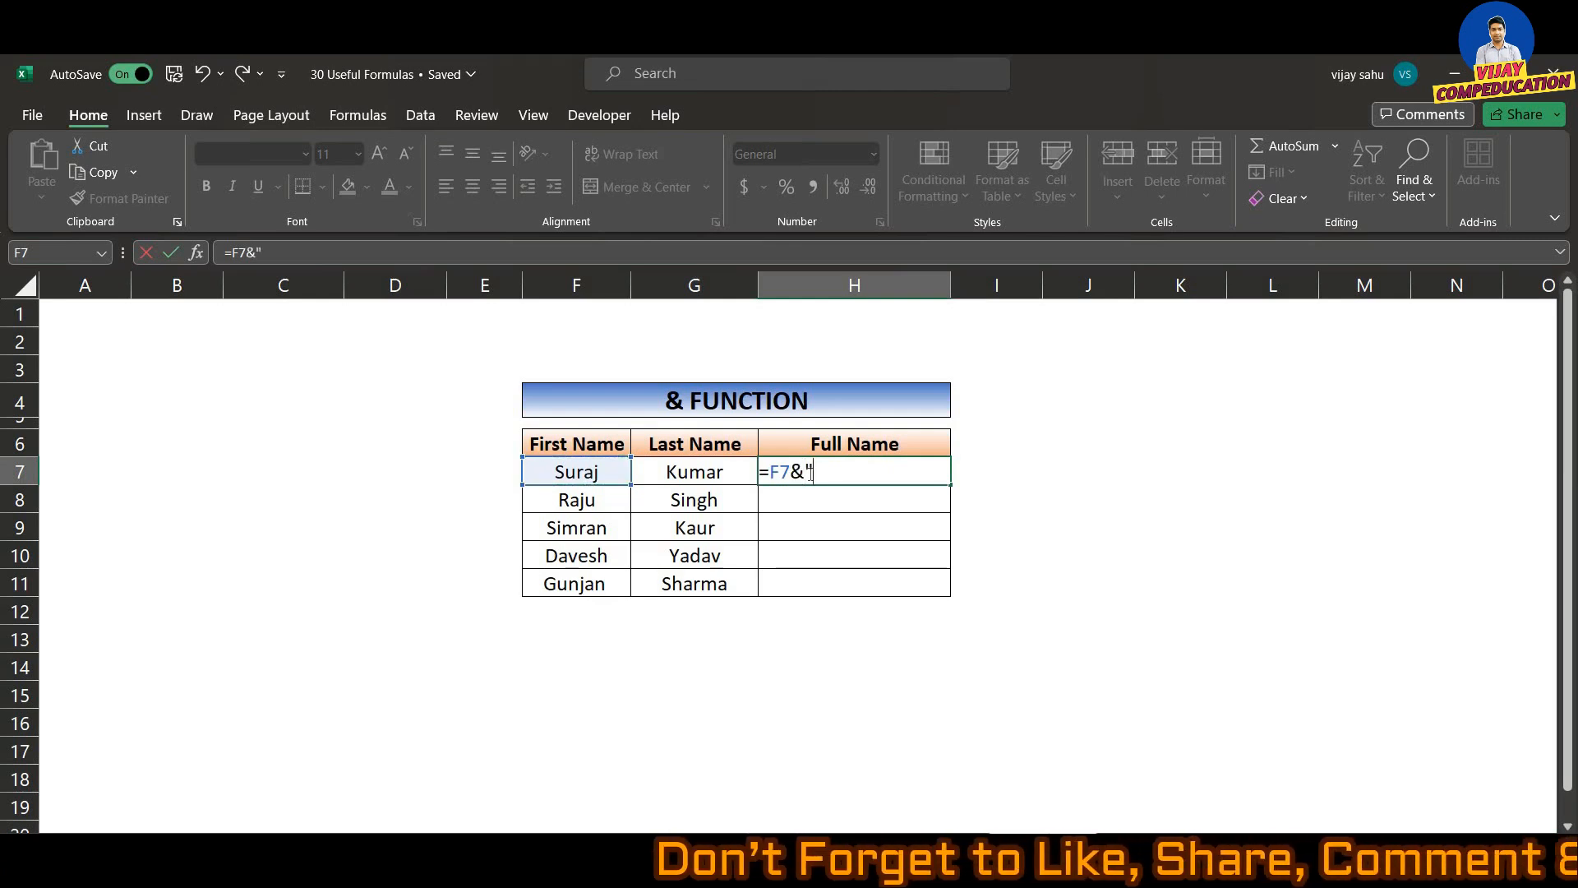
text( ")
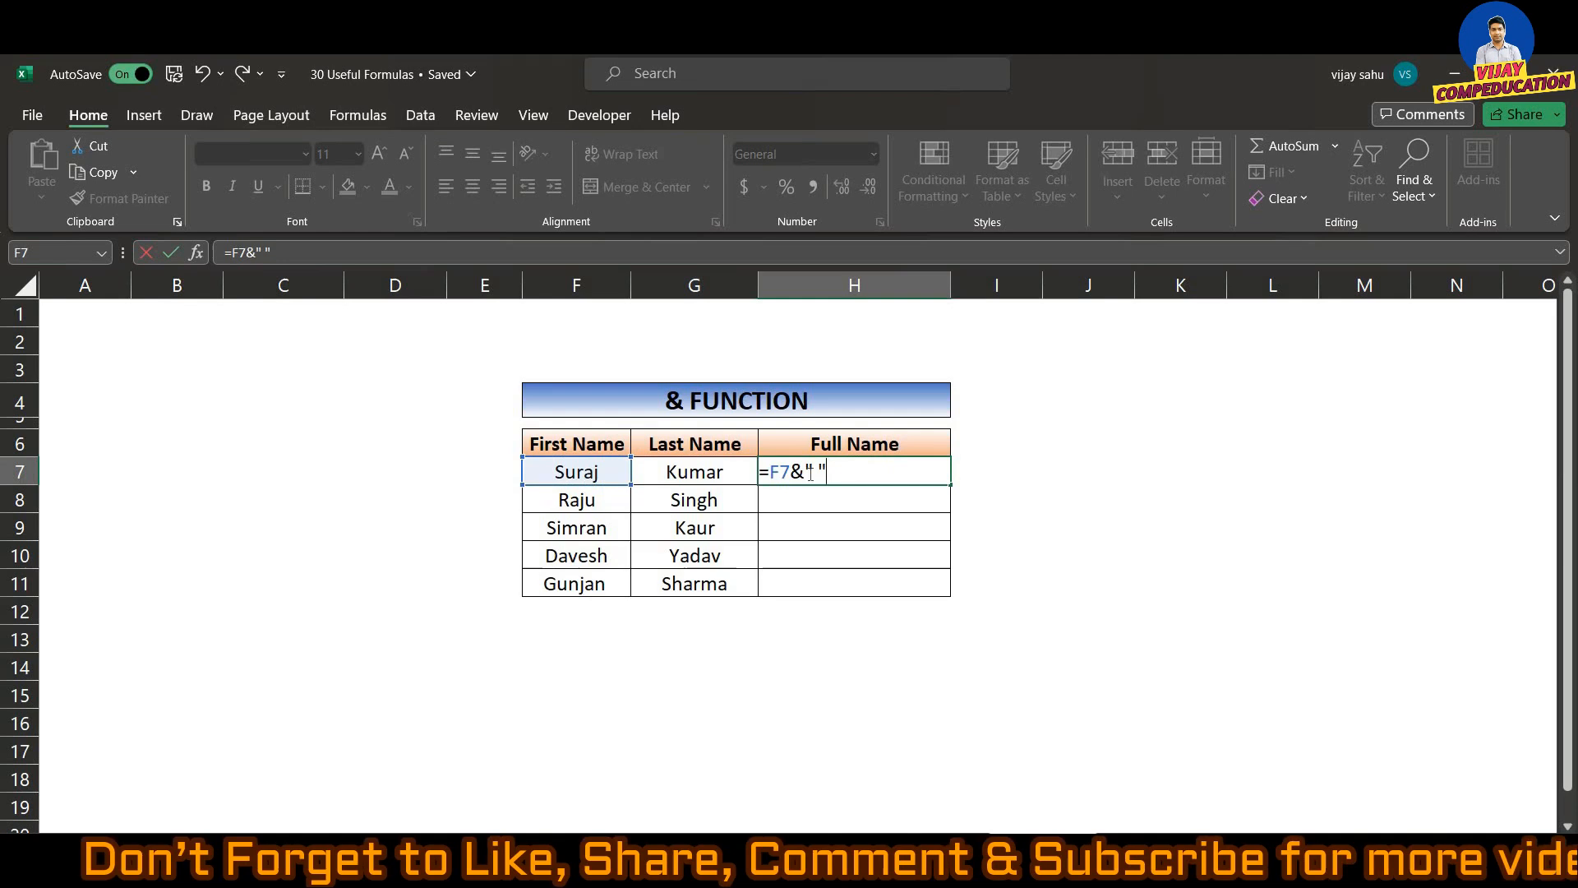
text(&)
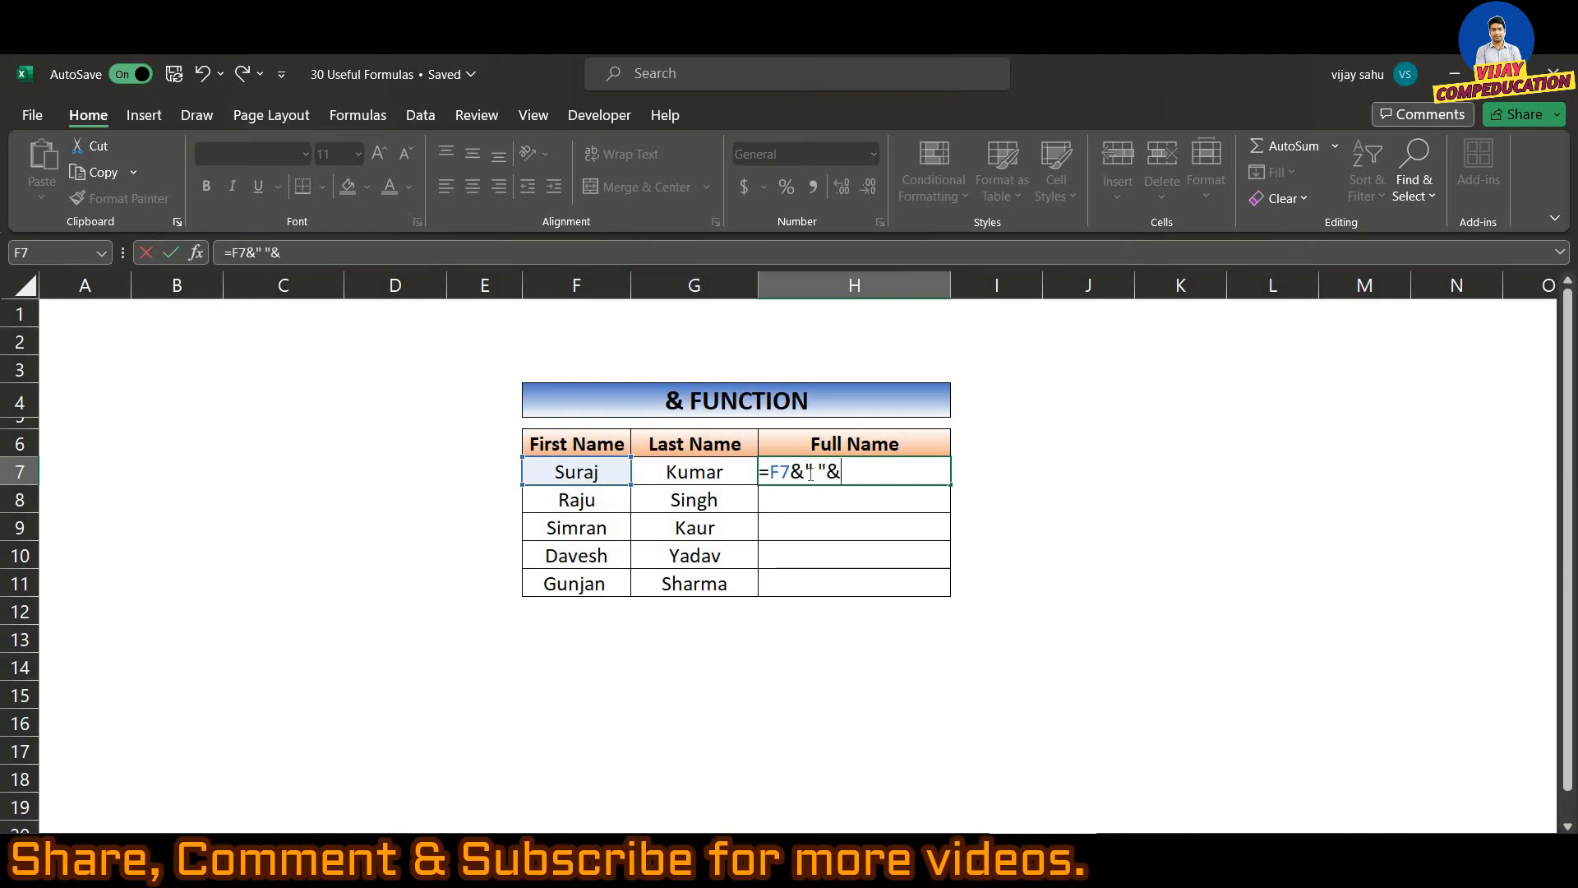
key(Left)
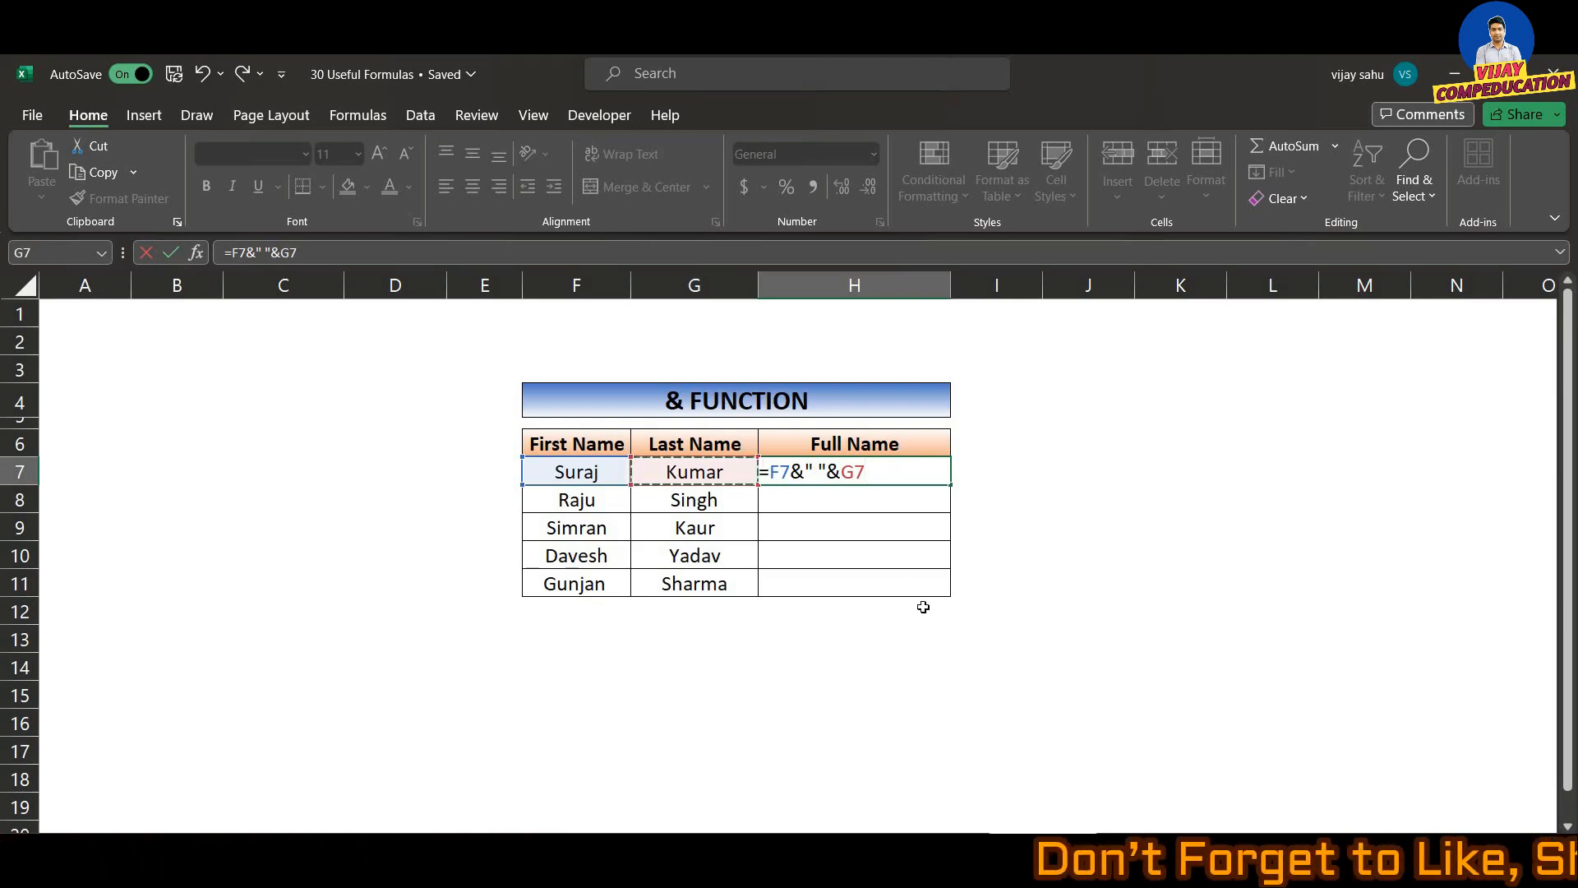
key(Return)
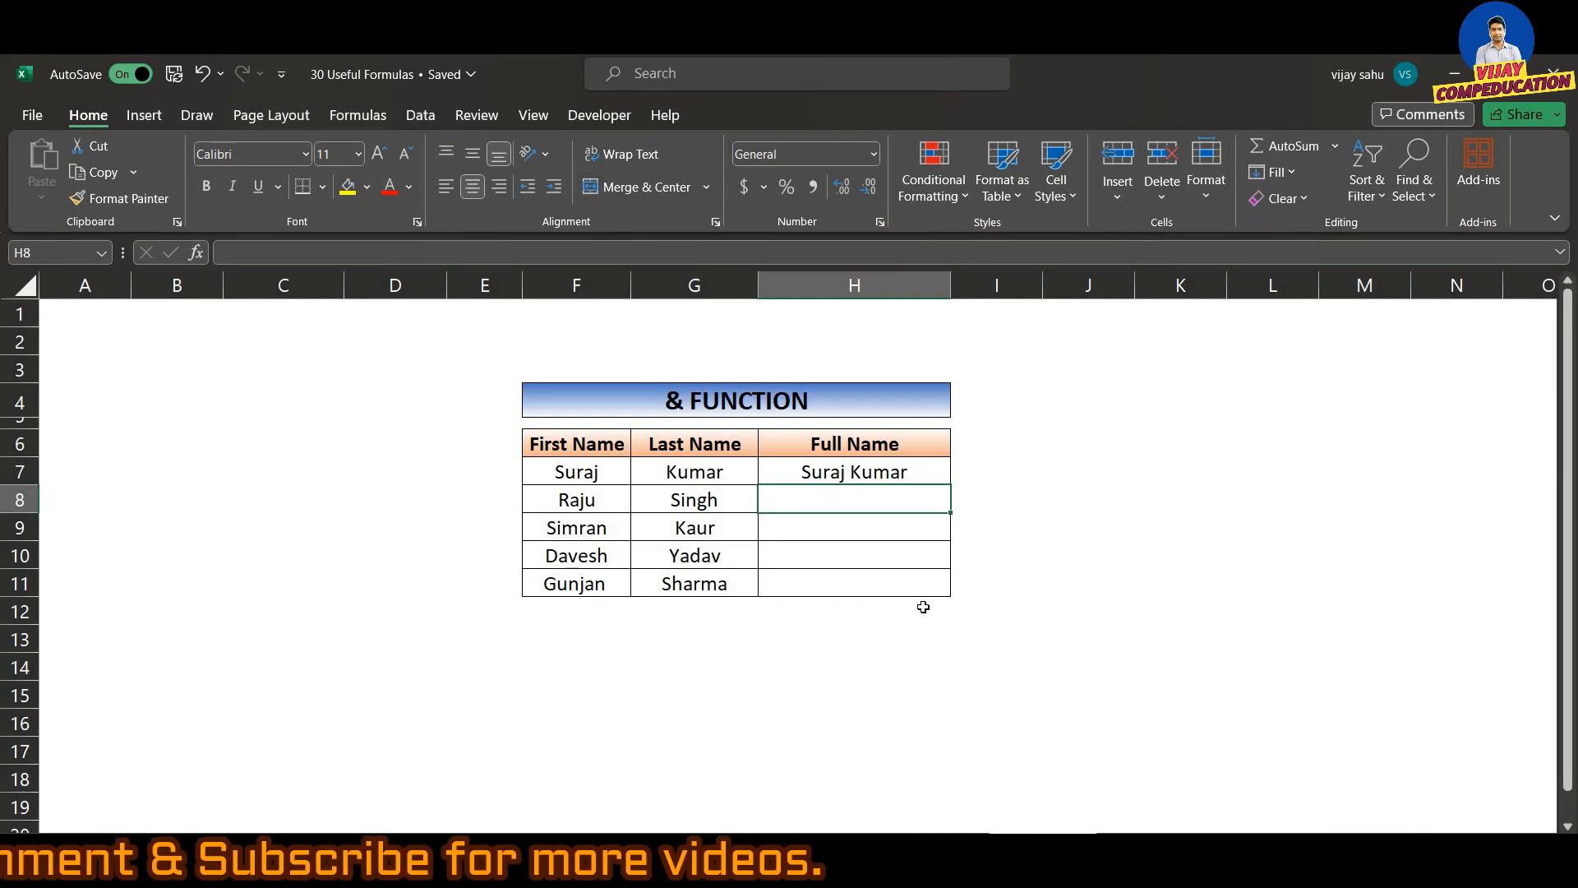
Fill the name-joining formula from H7 down through H11 in the Full Name column of the & FUNCTION table.
click(938, 473)
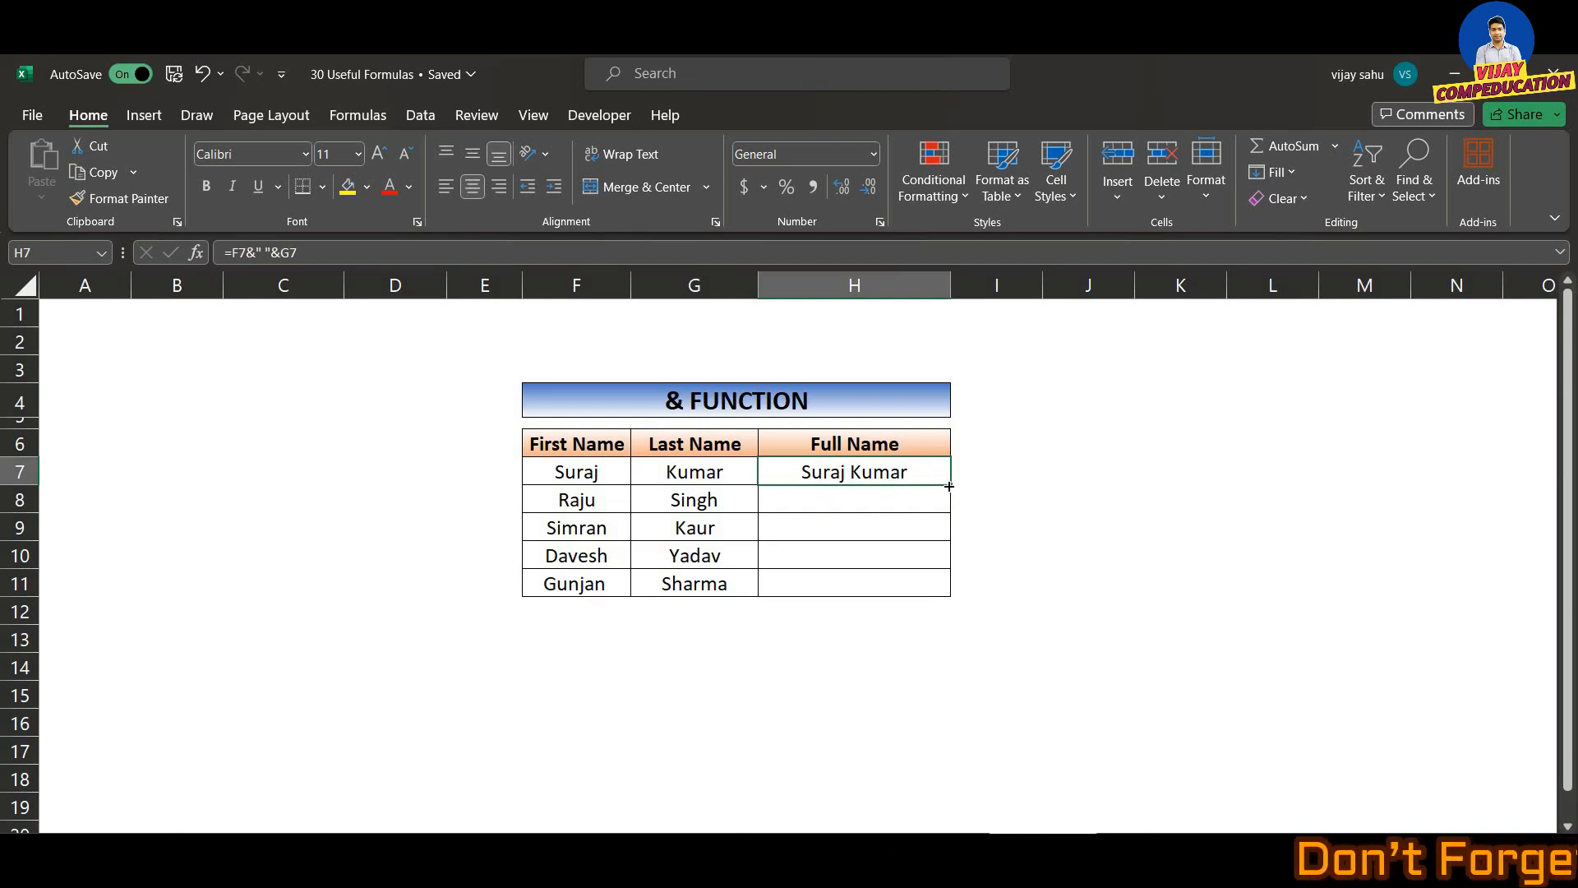
double_click(949, 486)
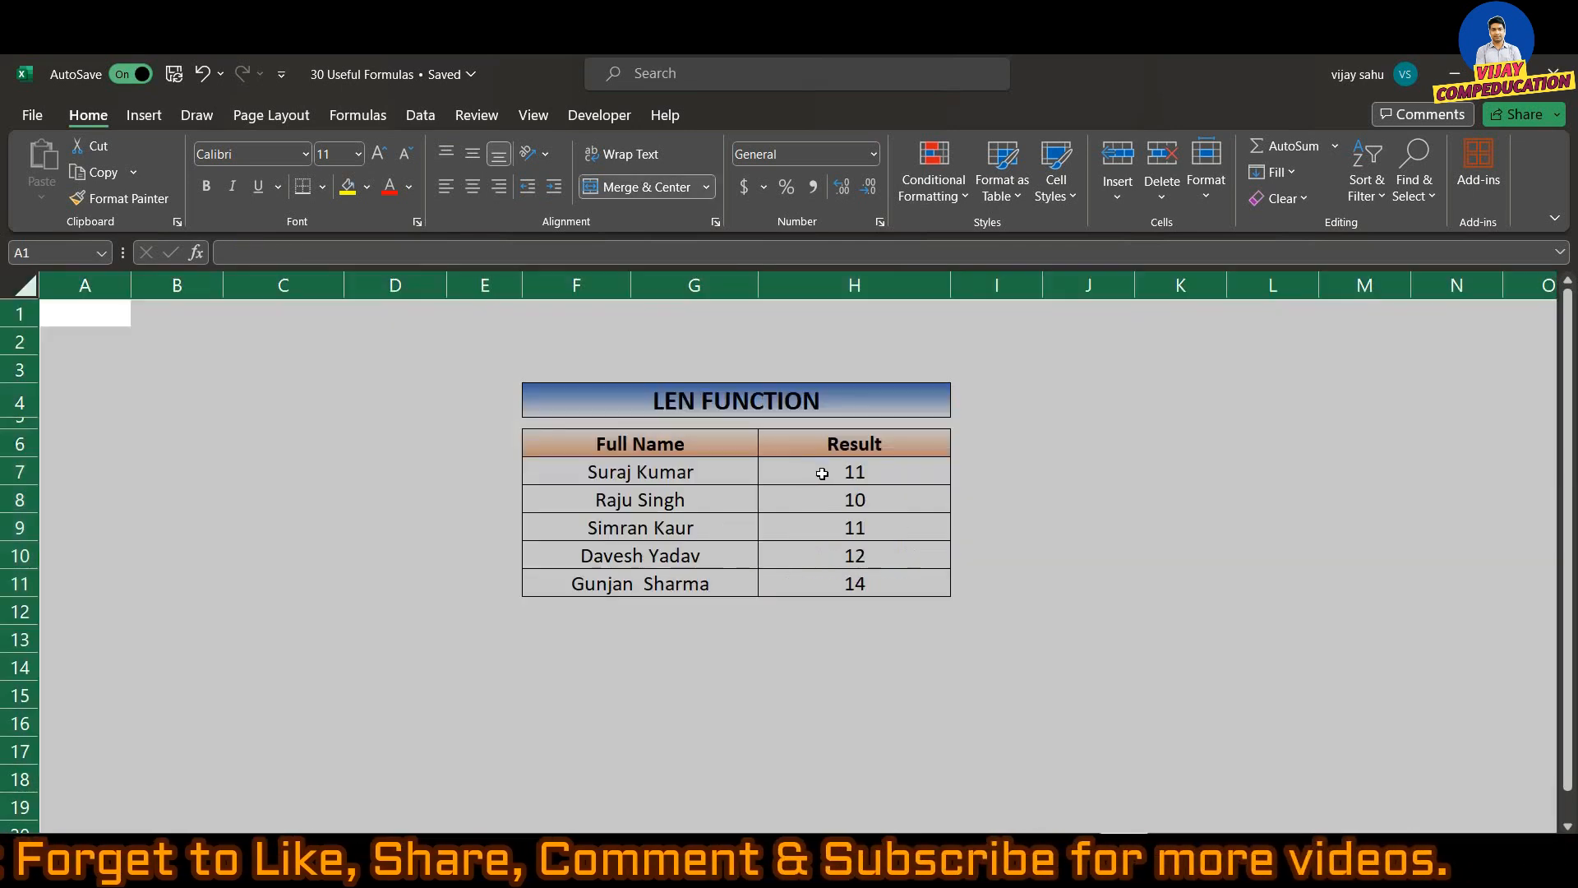
Clear the existing Result formulas in H7:H11 of the LEN FUNCTION table.
click(822, 473)
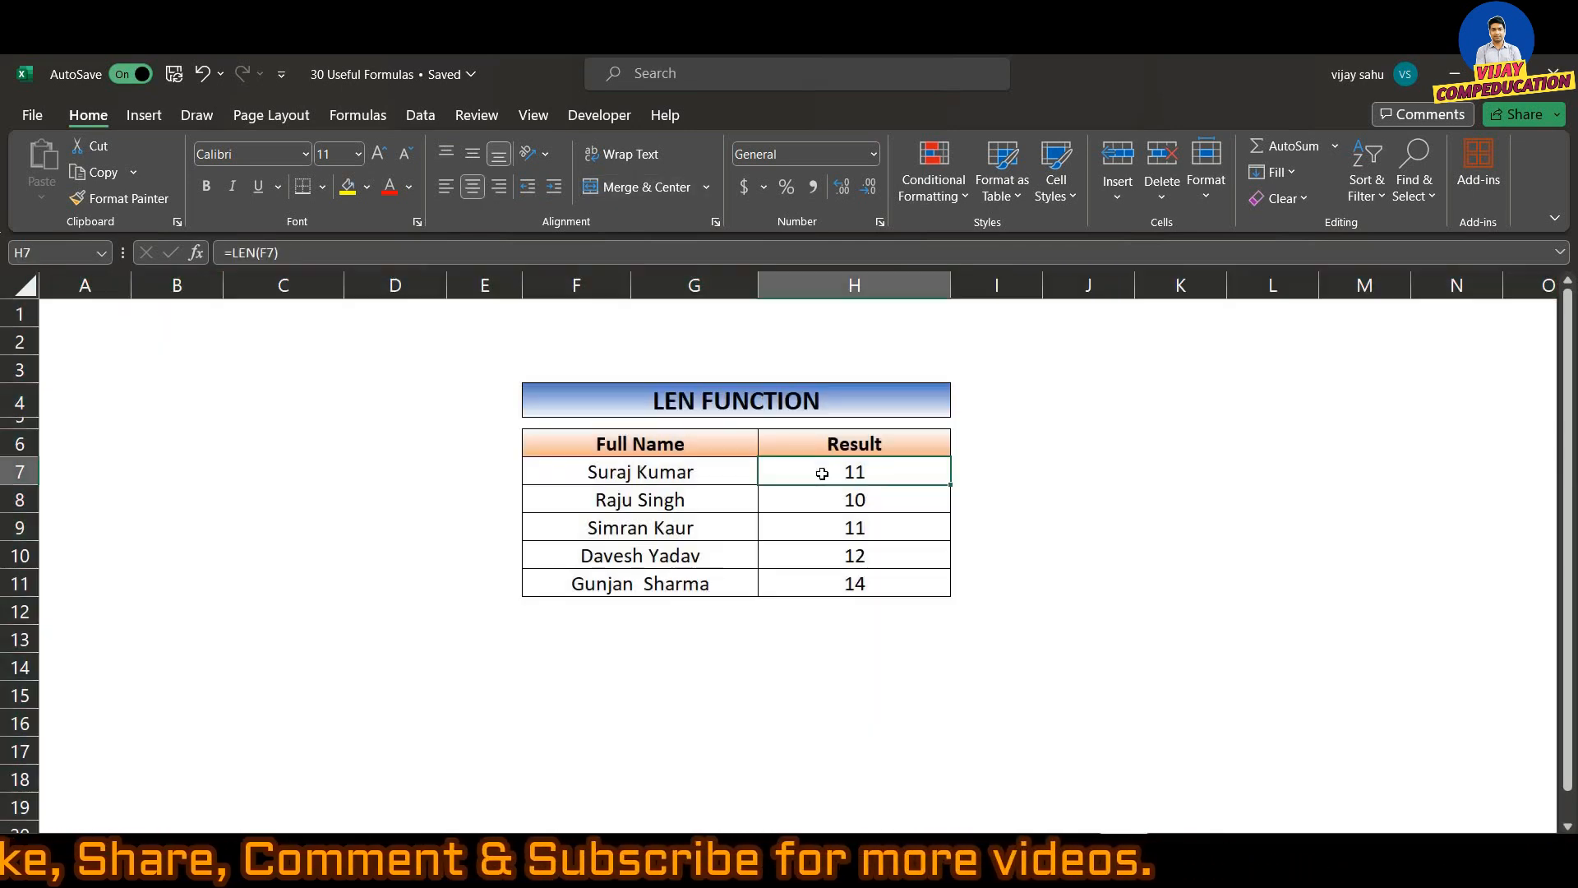
key(shift+Down)
key(shift+Down)
key(shift+Down)
key(shift+Down)
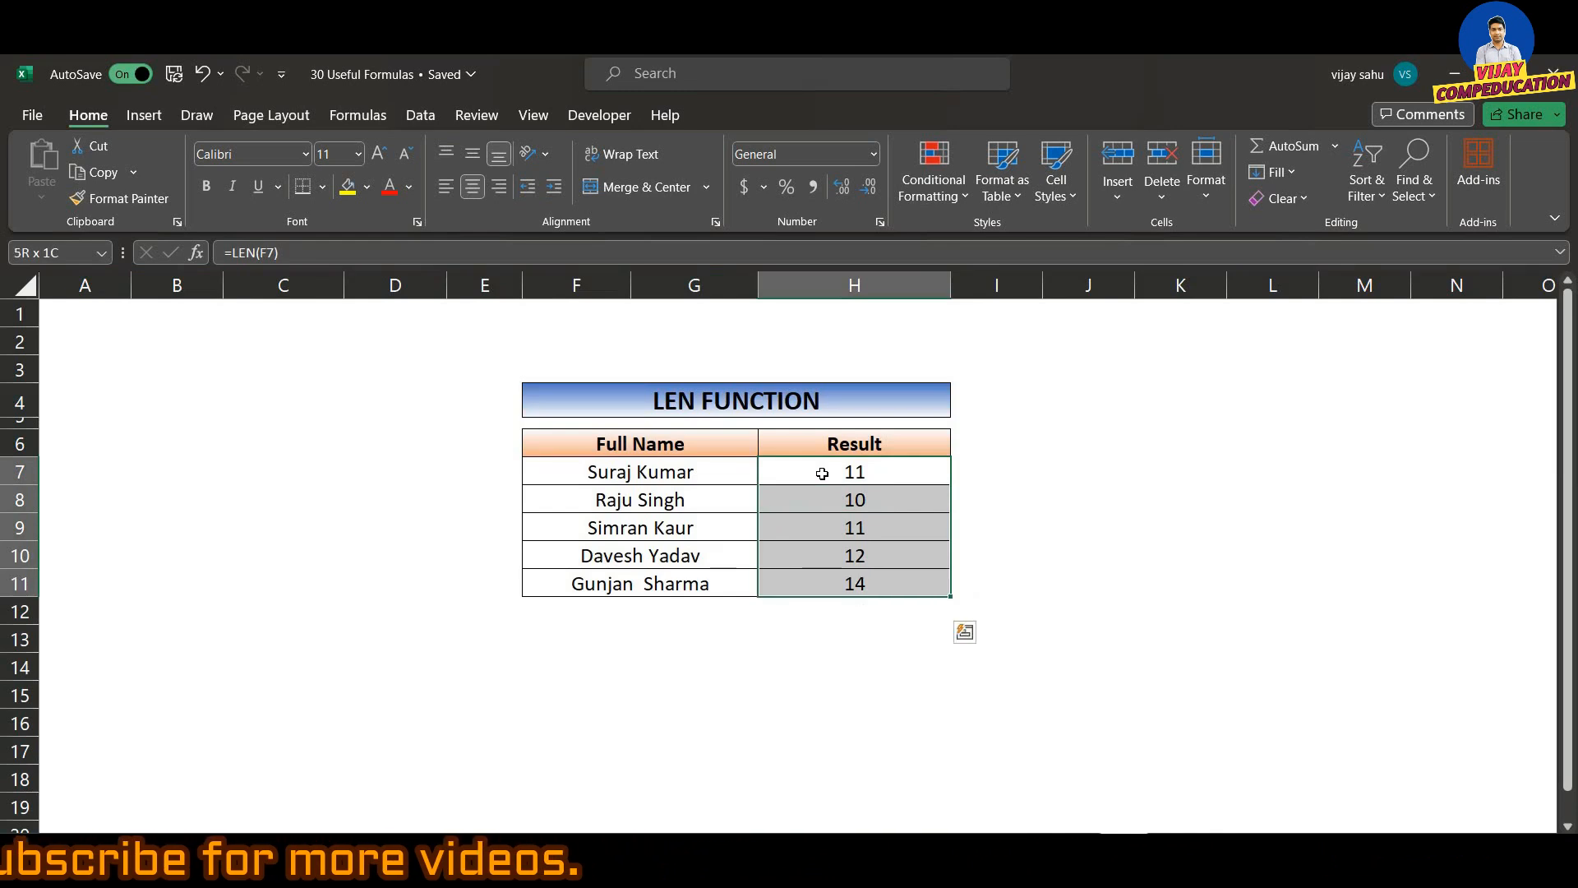
key(Delete)
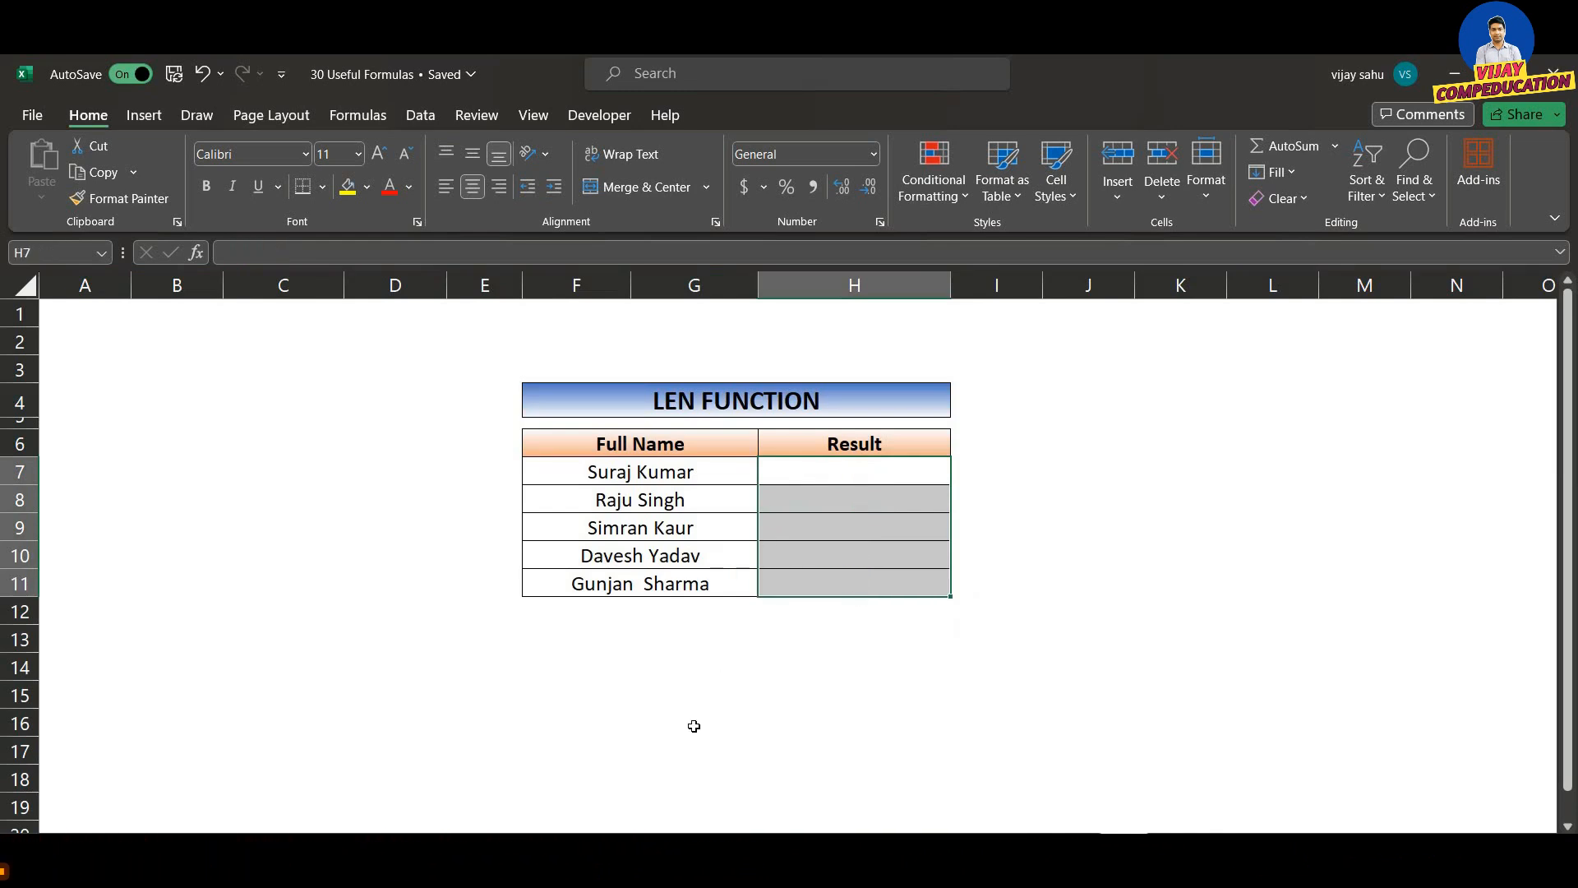
click(694, 726)
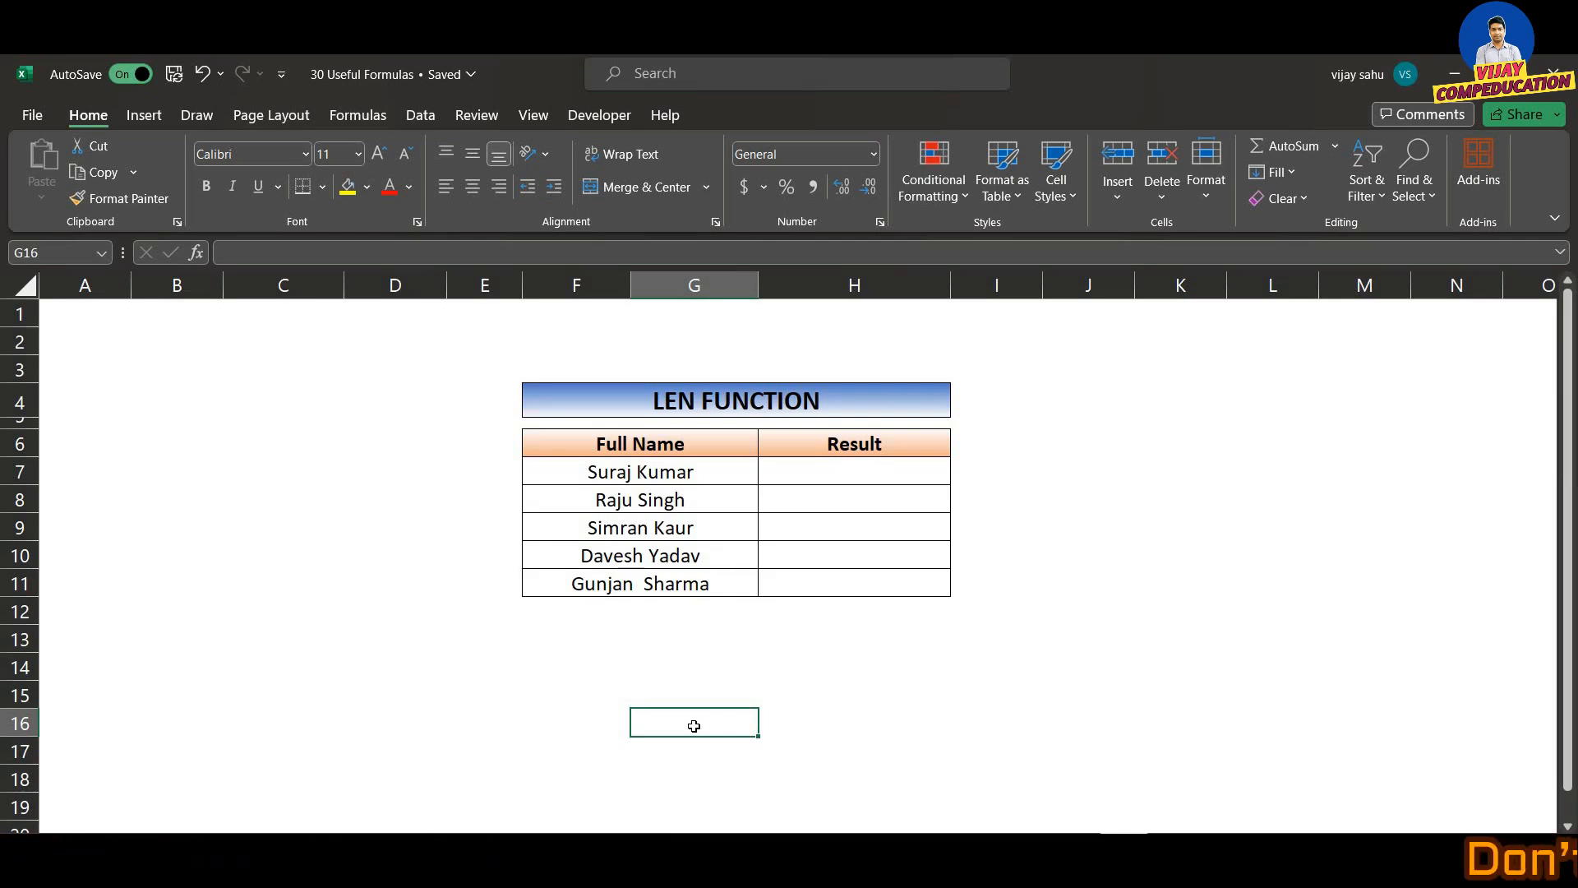
Enter =LEN(F7) in H7 to count the characters of the first full name.
click(818, 466)
text(=len)
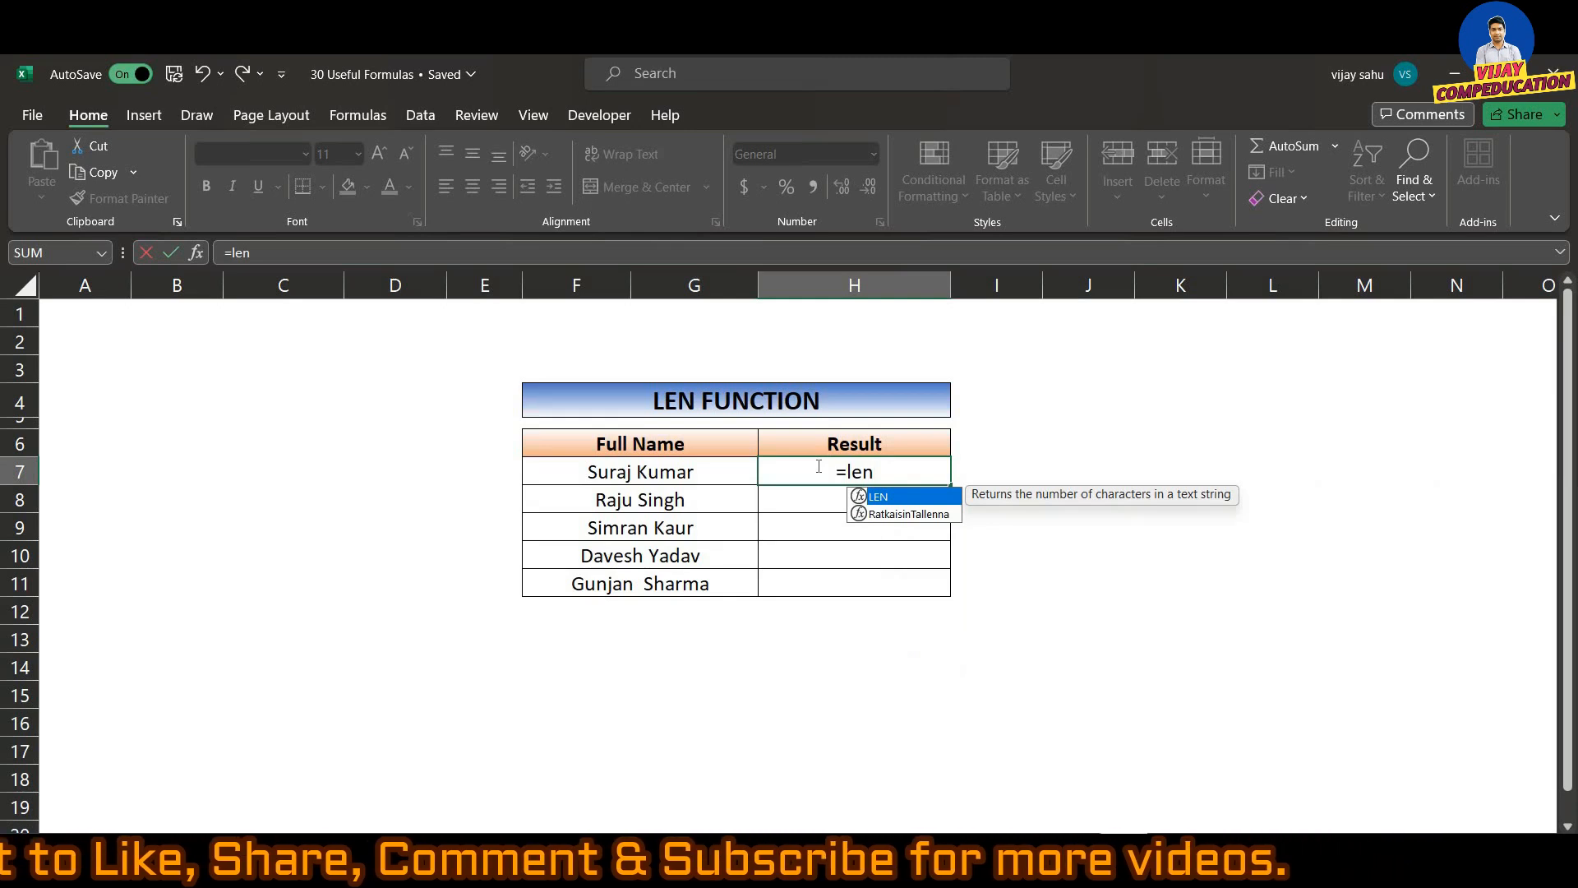
key(Tab)
key(Left)
key(Left)
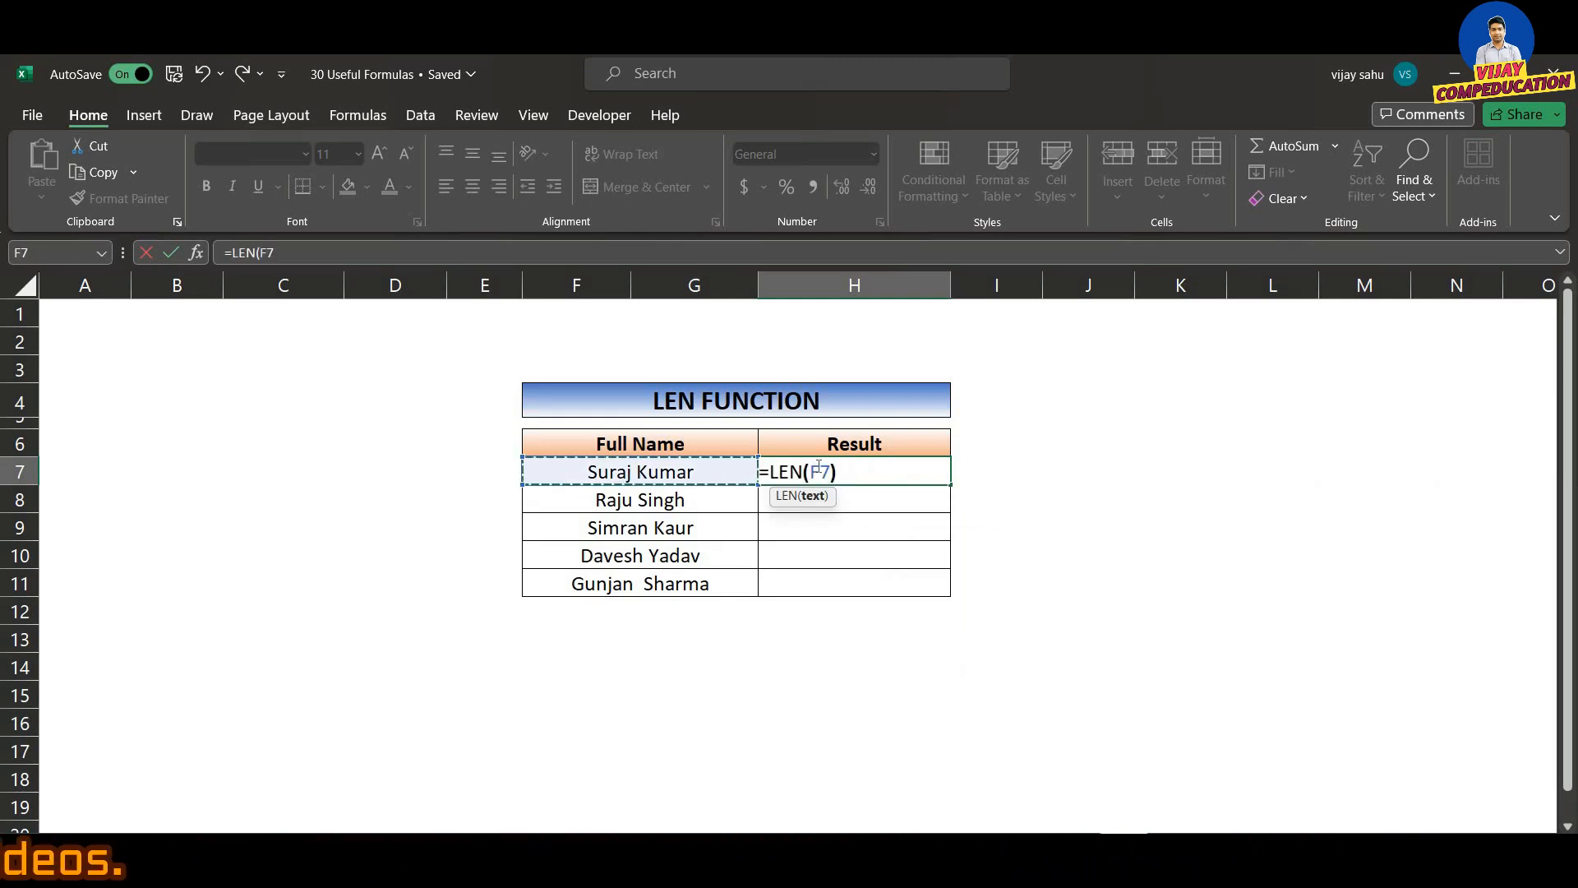
text())
key(Return)
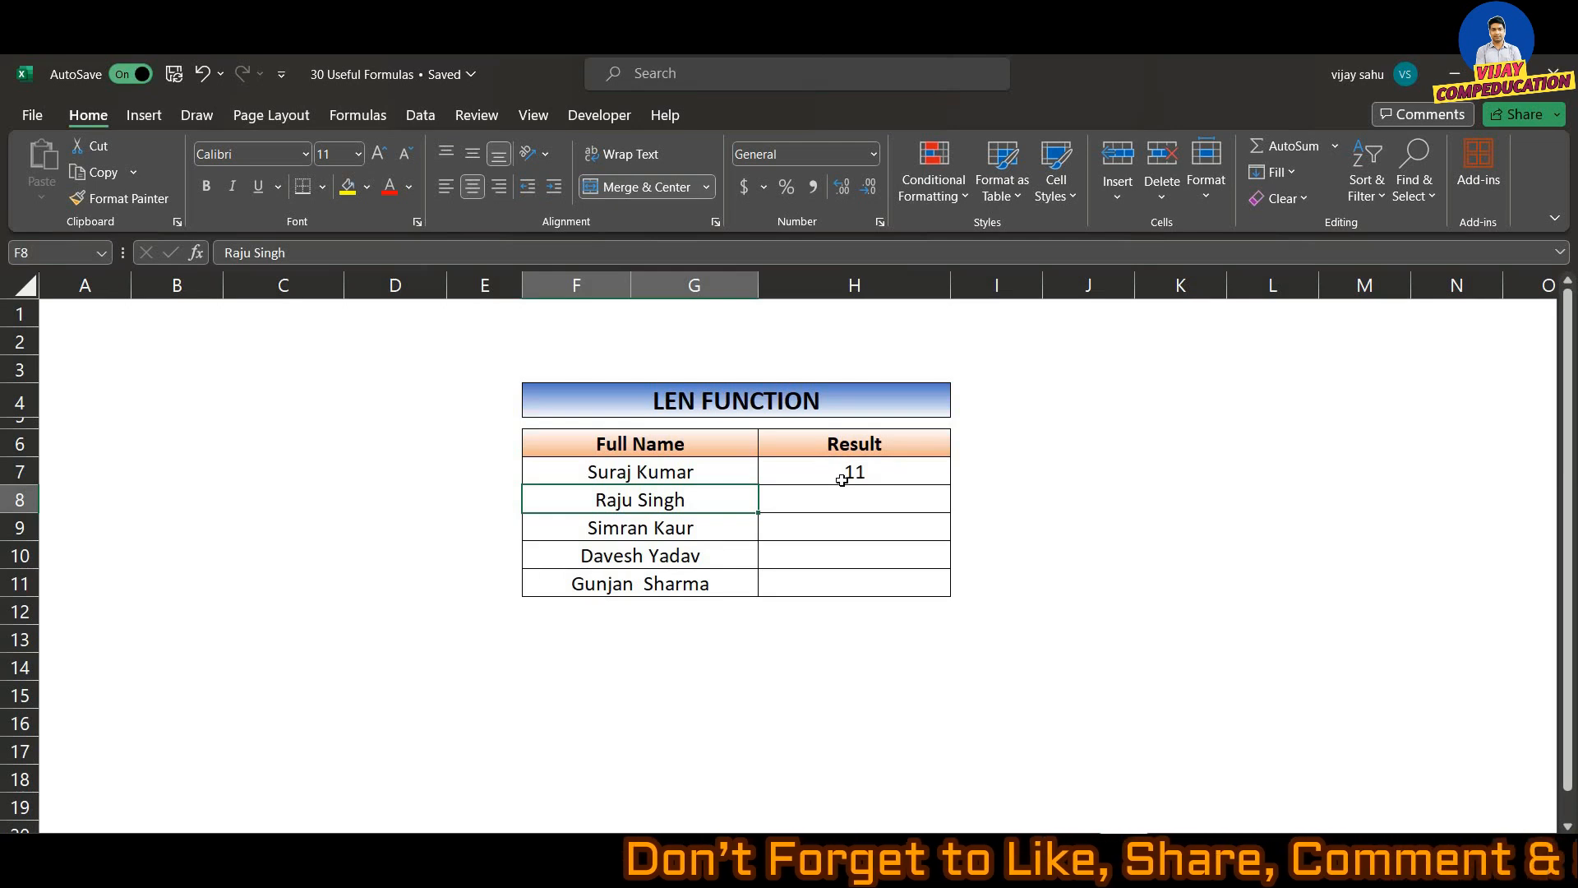
click(842, 480)
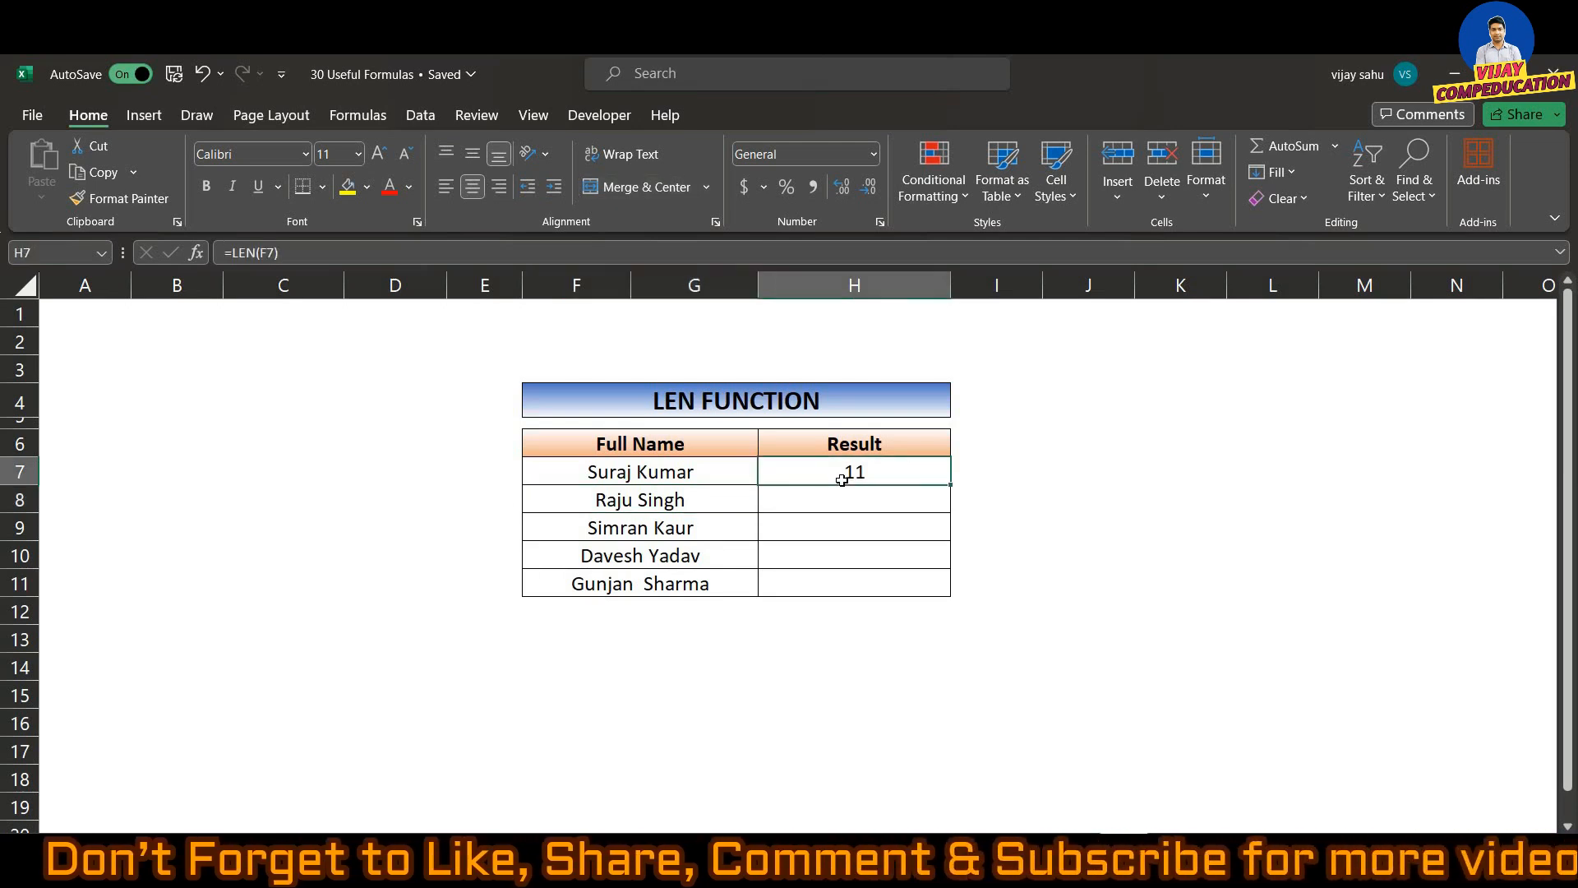
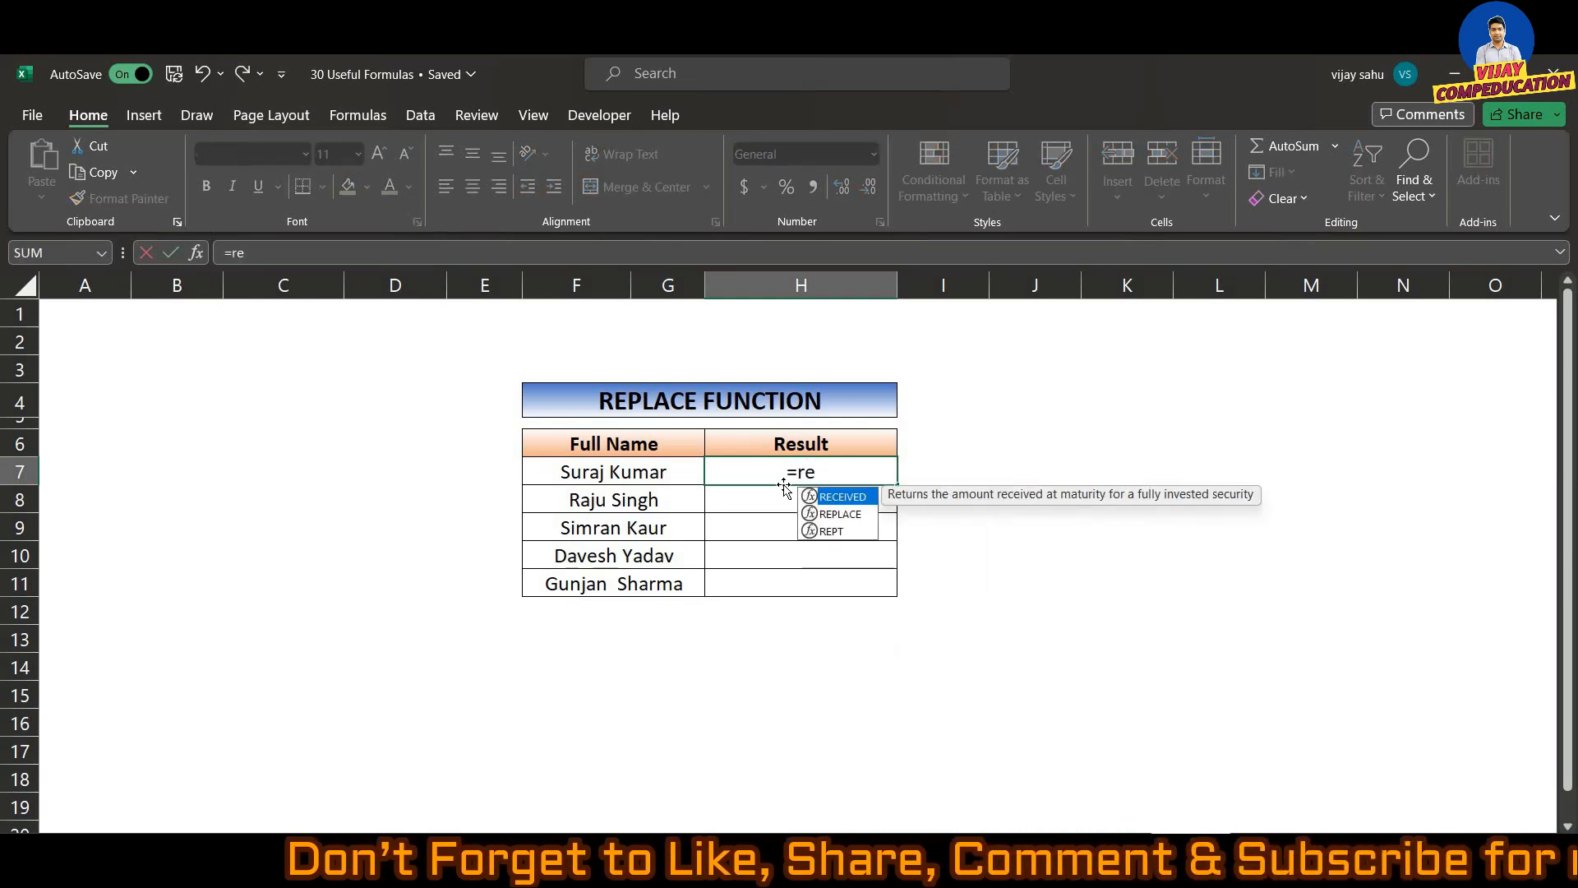
Complete the formula in H7 of the REPLACE FUNCTION table as =REPLACE(F7,1,3,"Ba").
key(Down)
key(Tab)
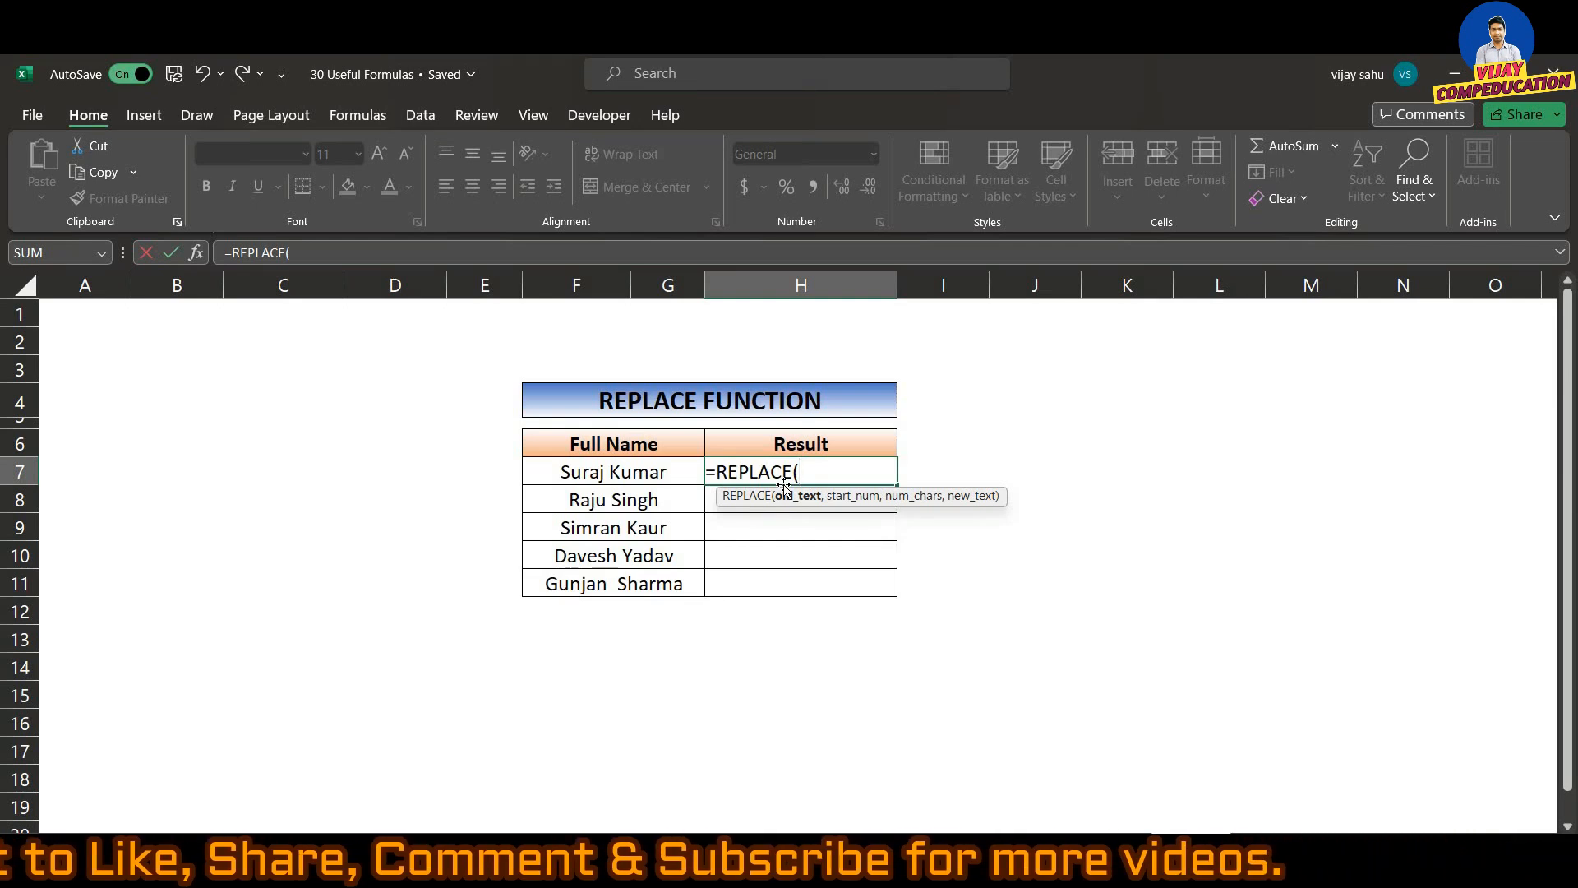
key(Left)
key(Left)
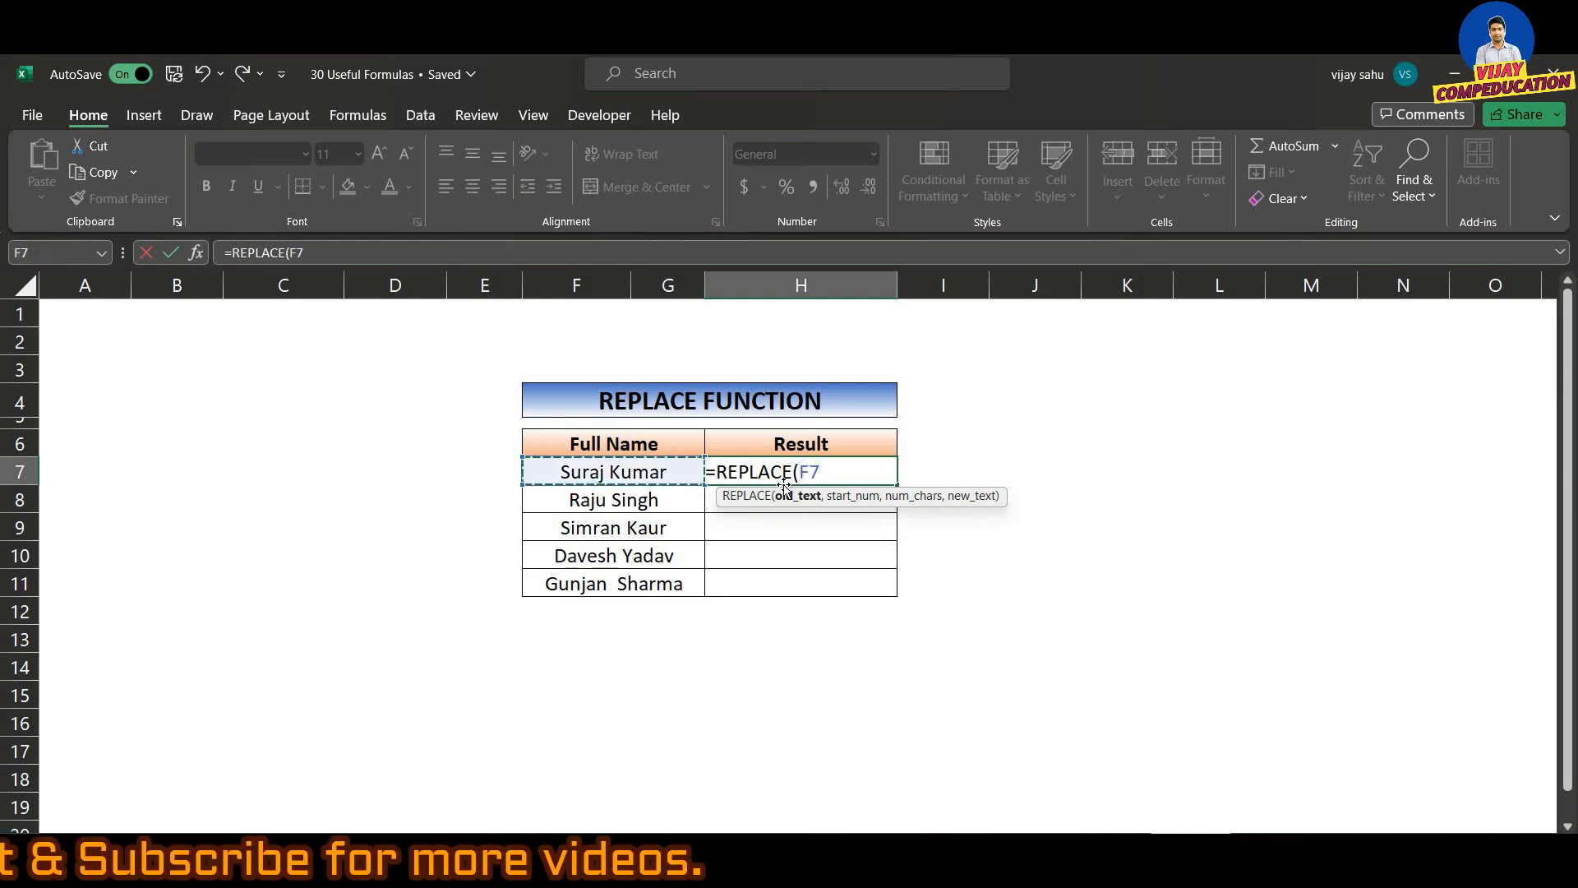
text(,)
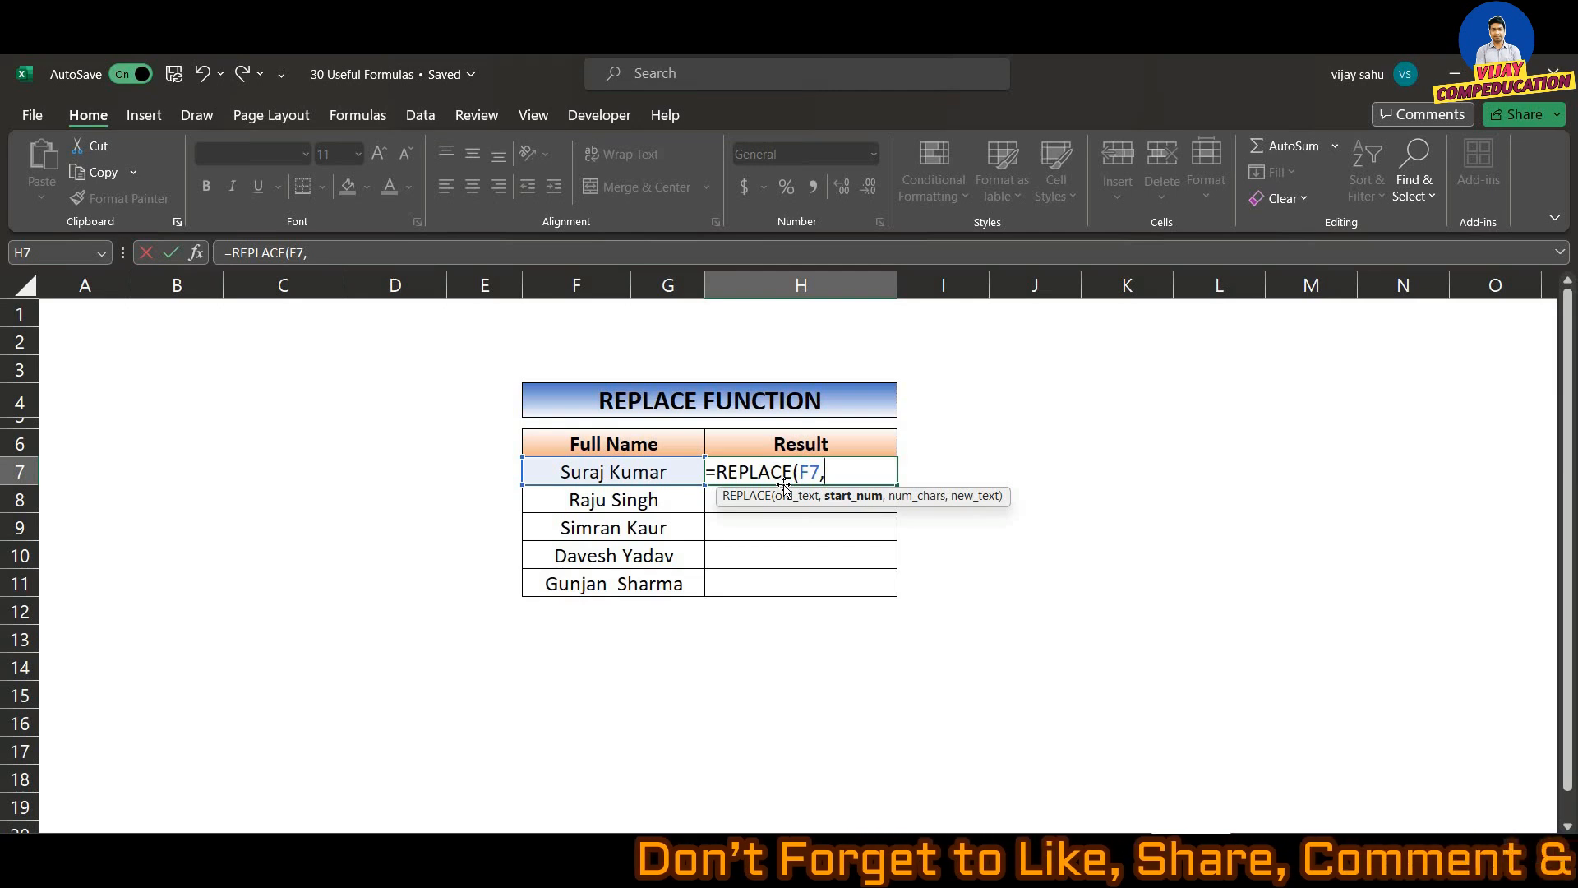
text(1)
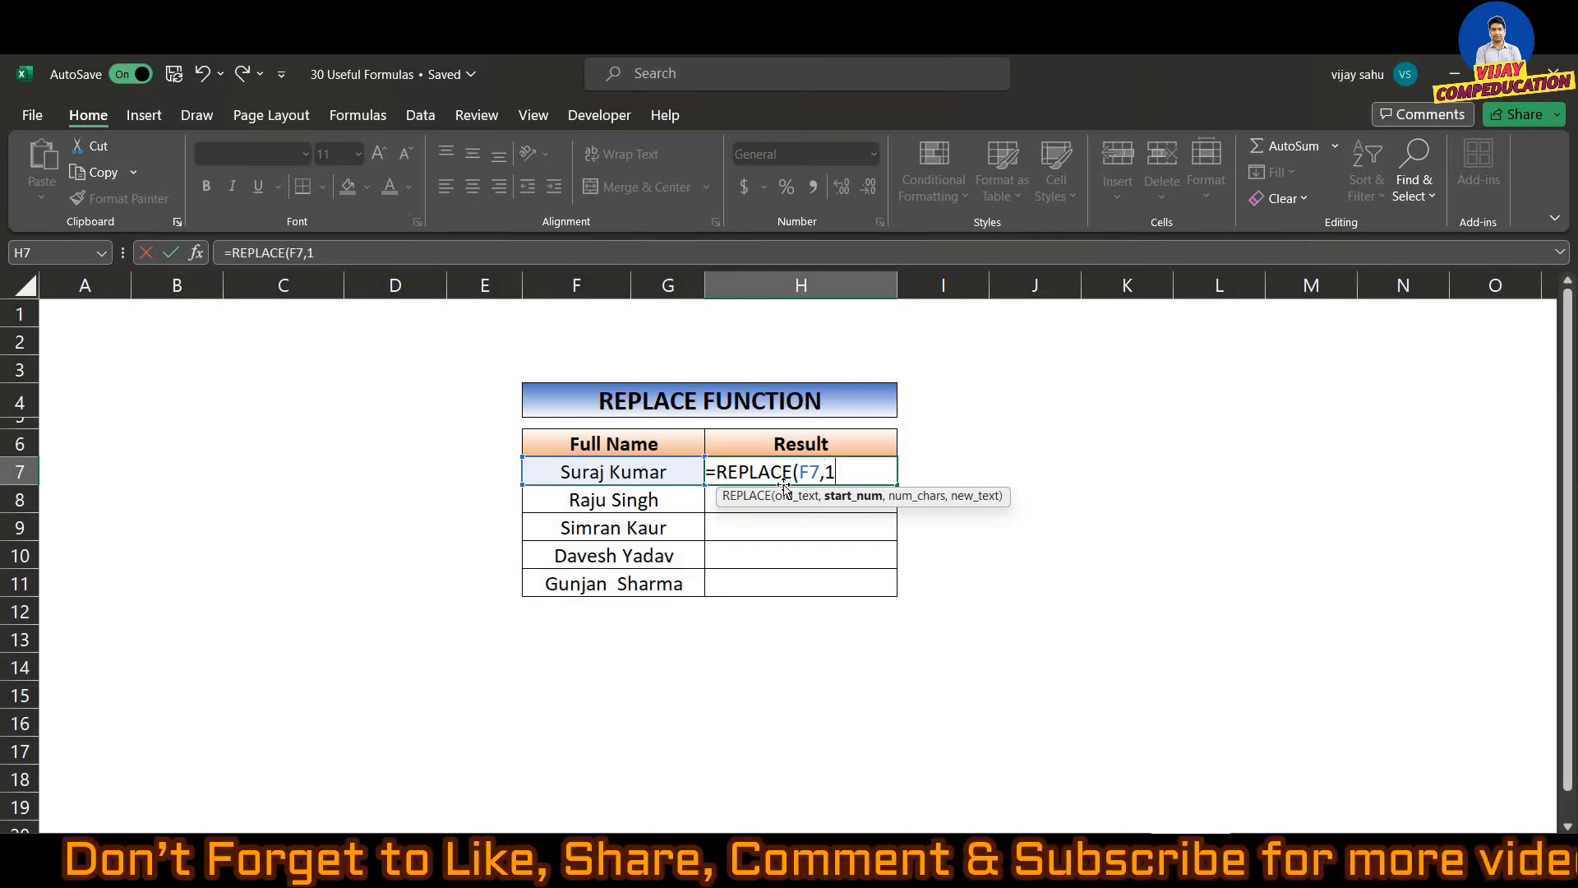
text(,)
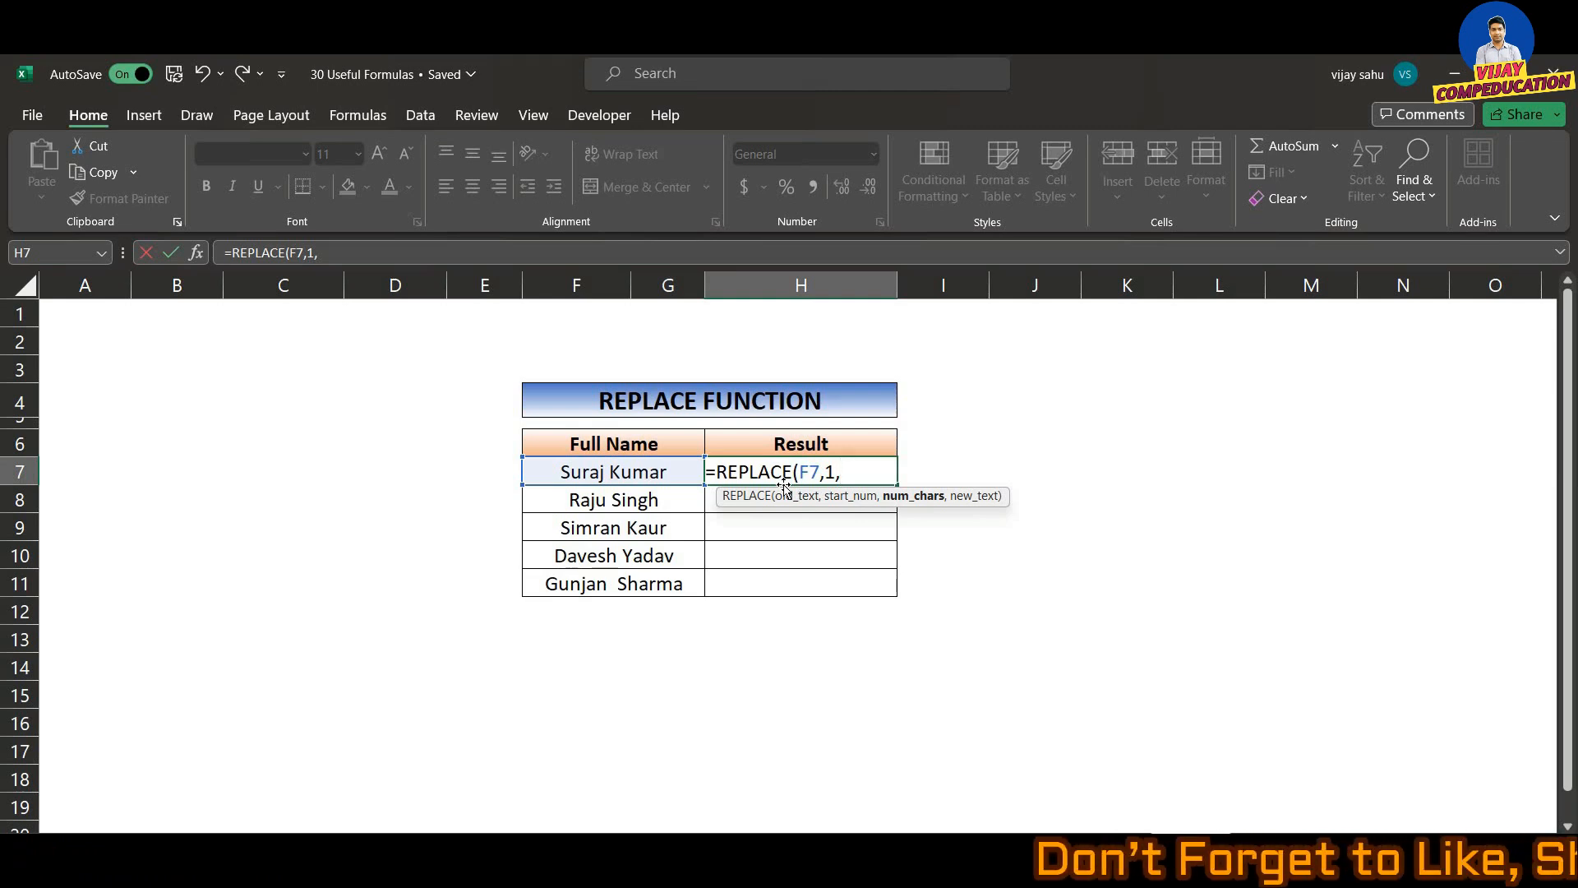
text(3)
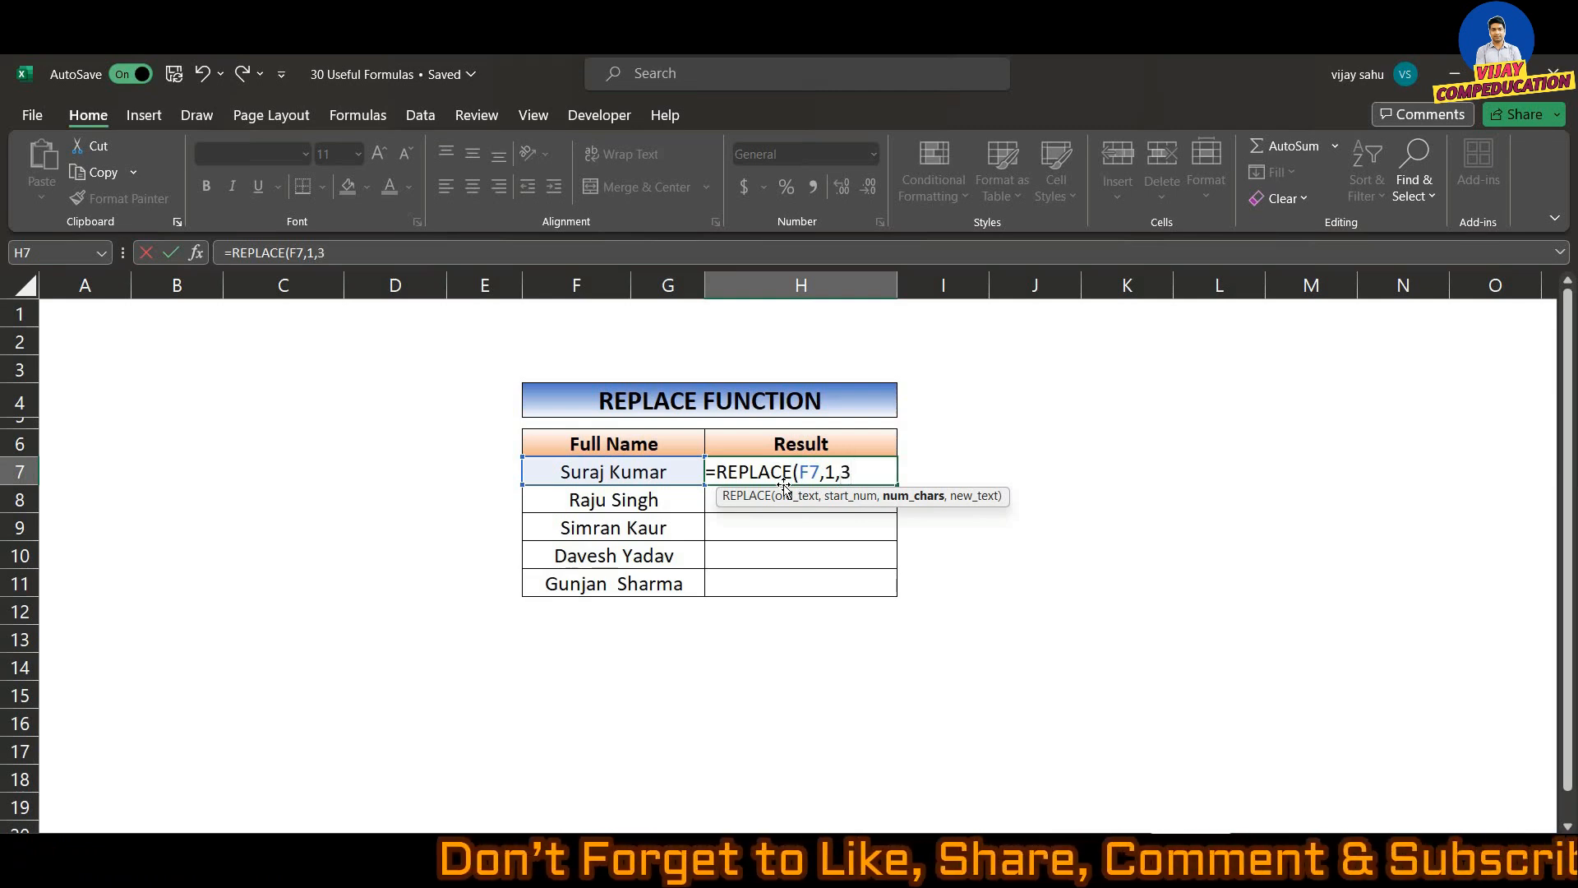
text(,)
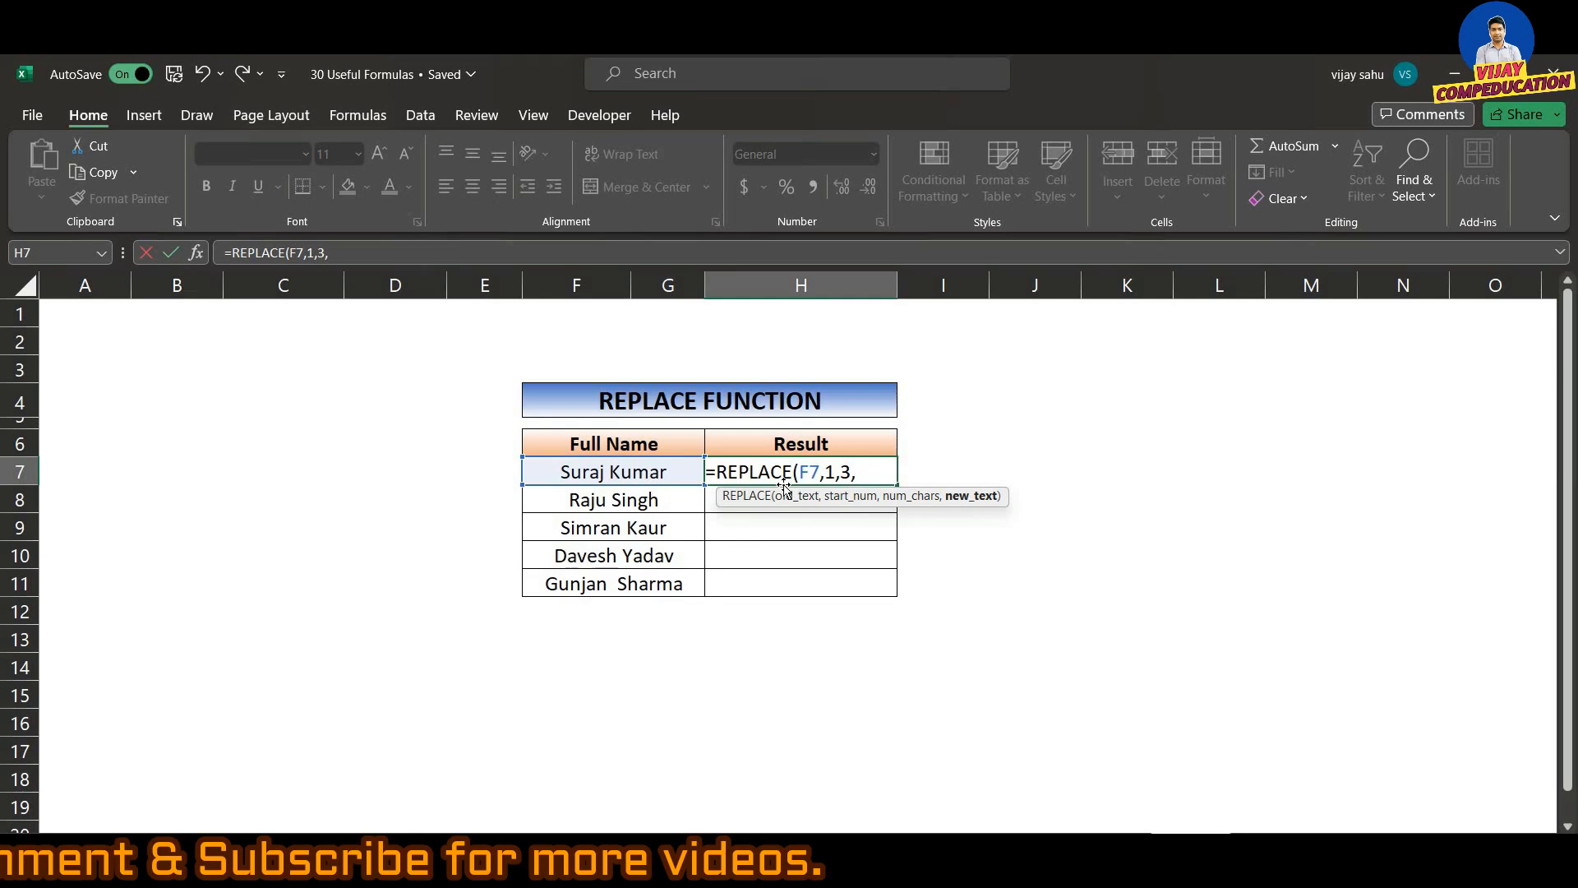
text("Ba)
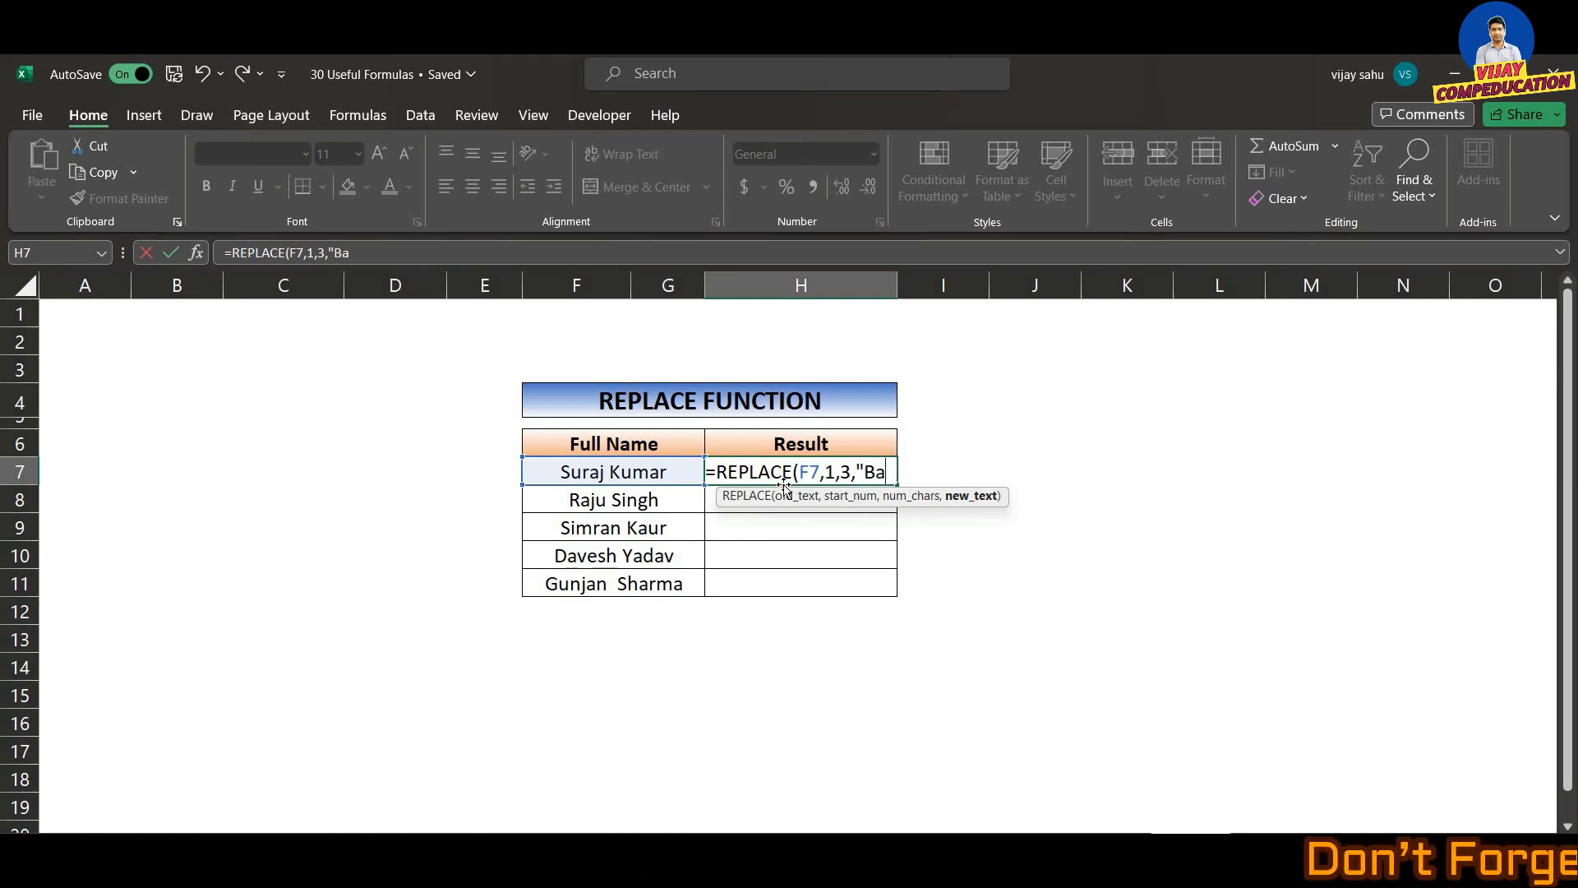
text(")
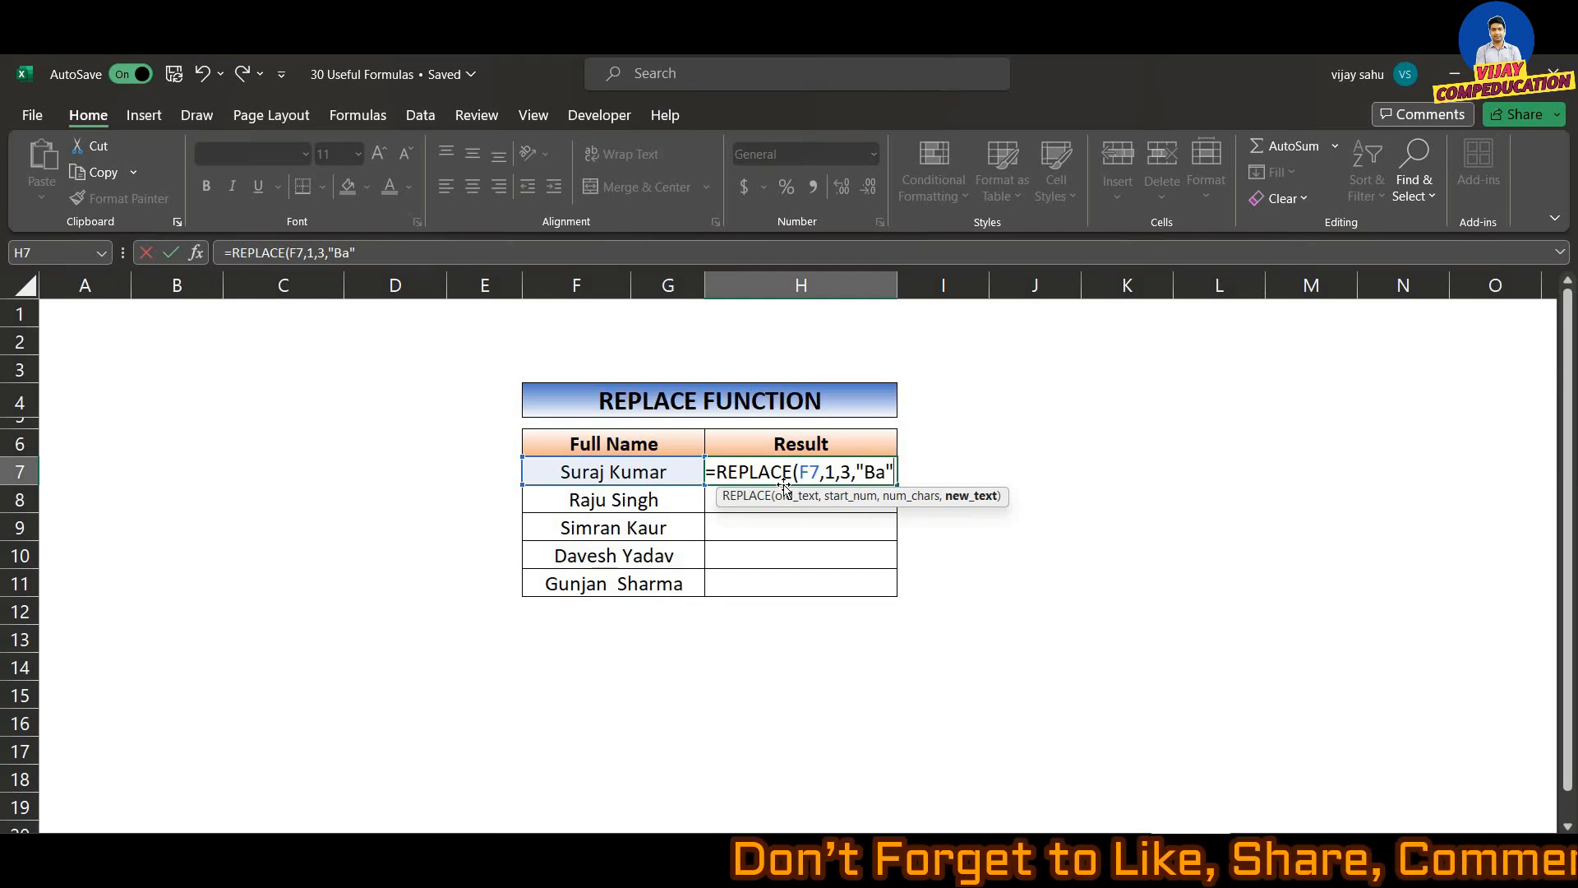
text())
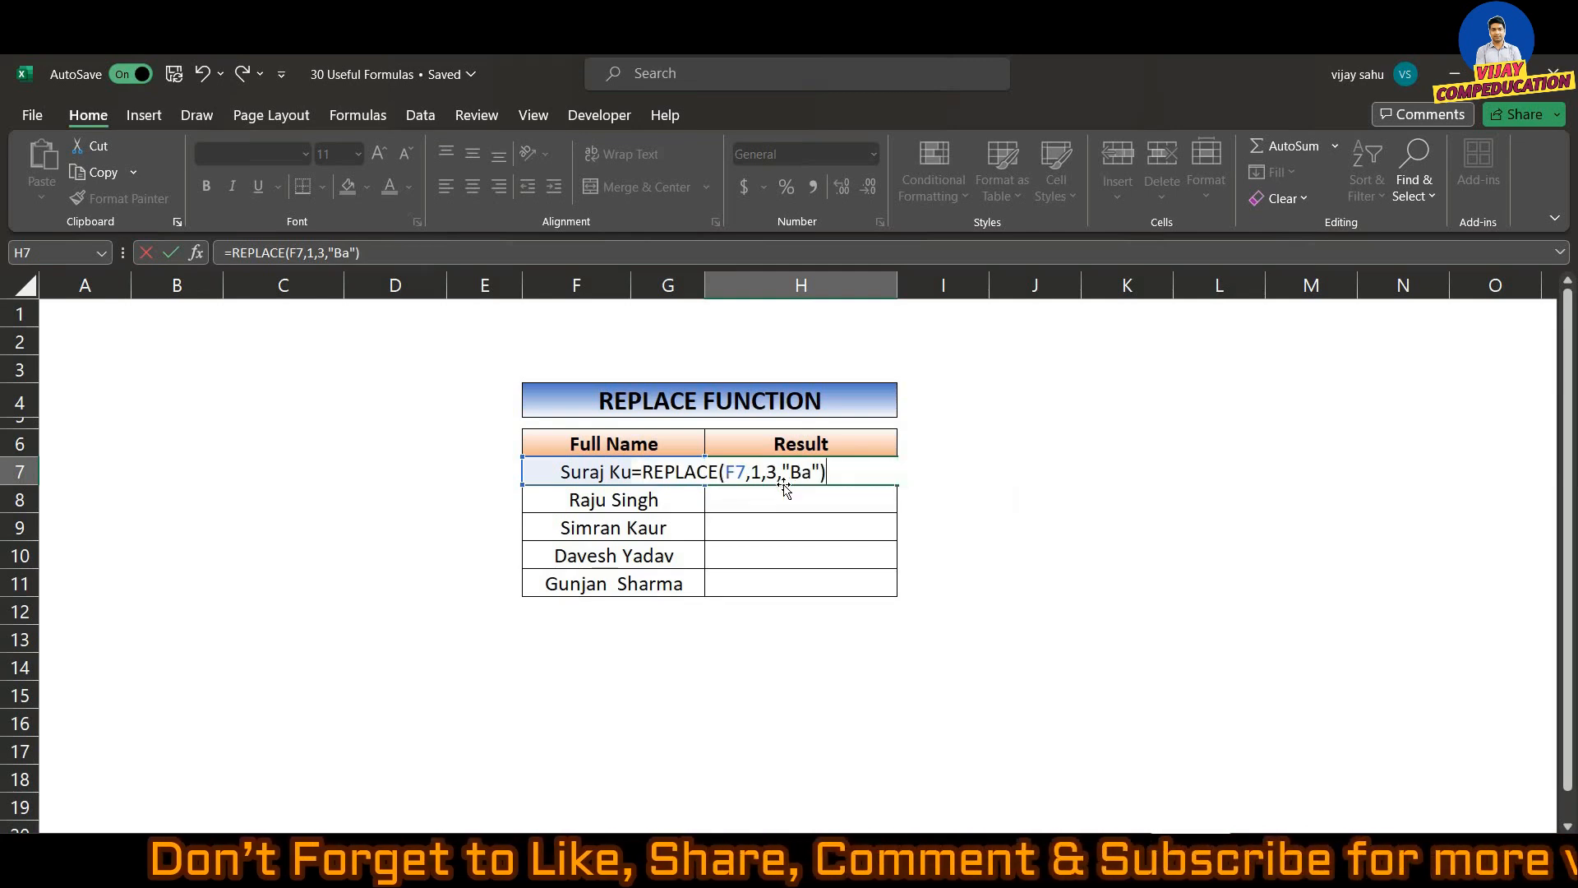
key(Return)
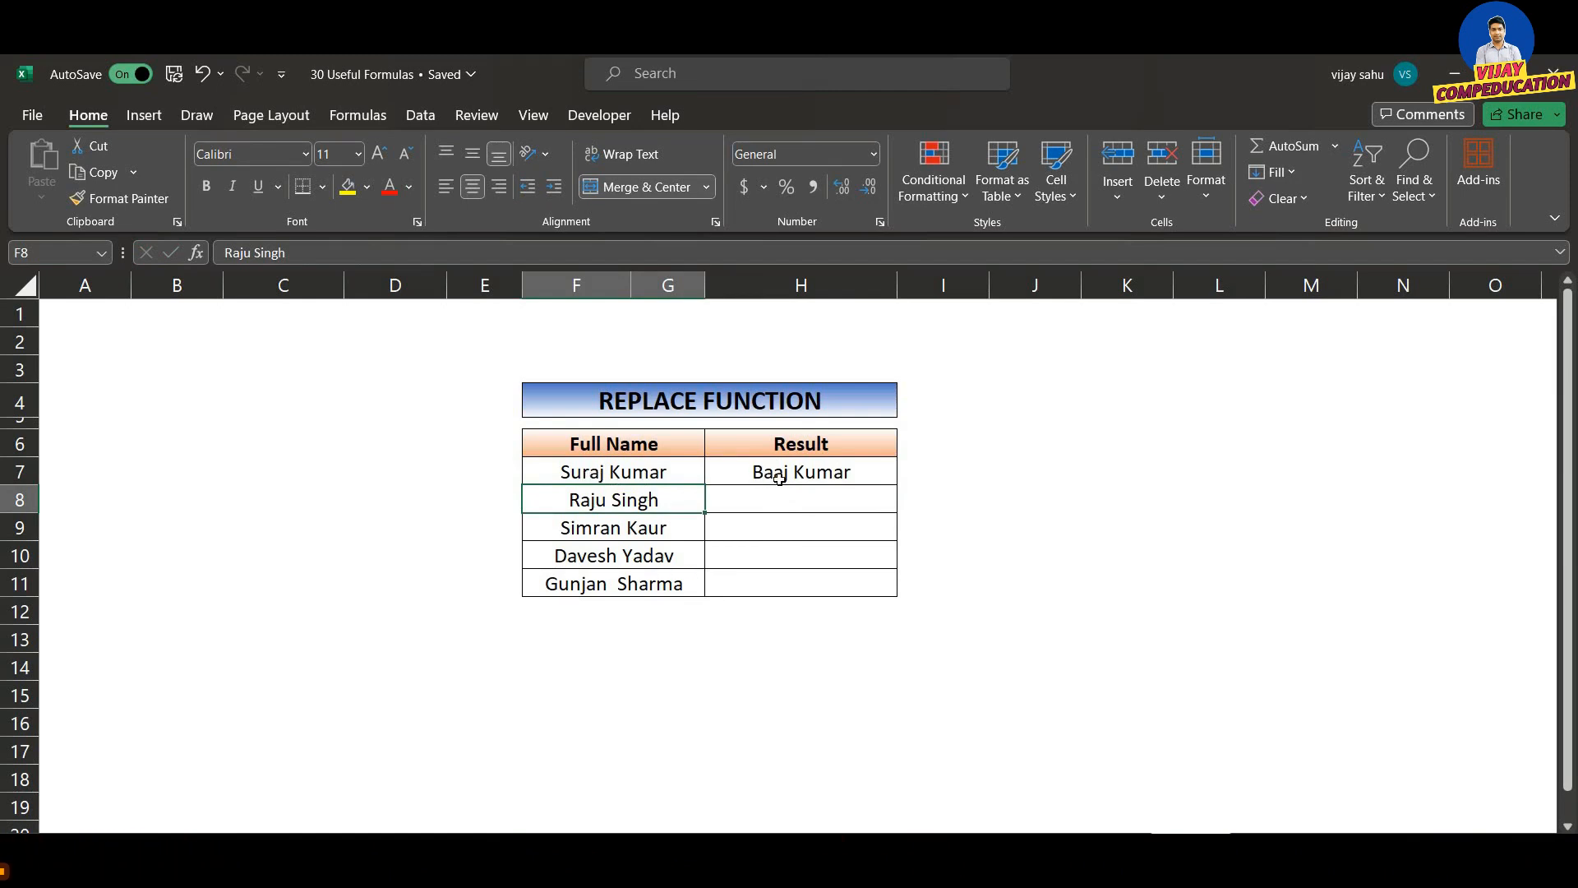
Edit the REPLACE formula in H7 so that its new text is "Baaa".
click(778, 477)
double_click(777, 476)
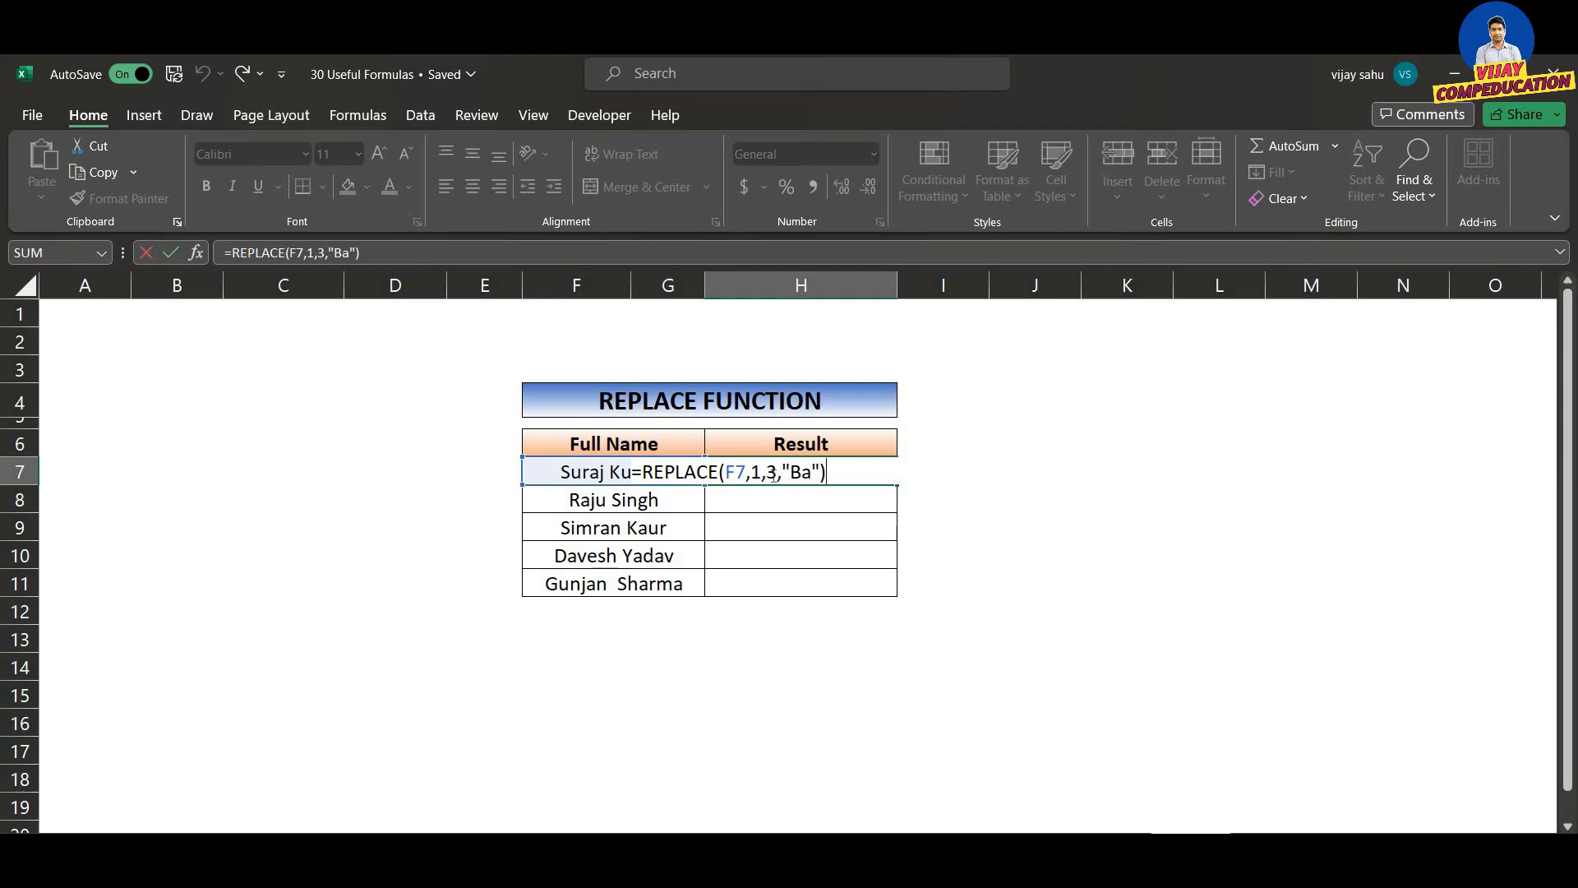
click(812, 471)
text(aa)
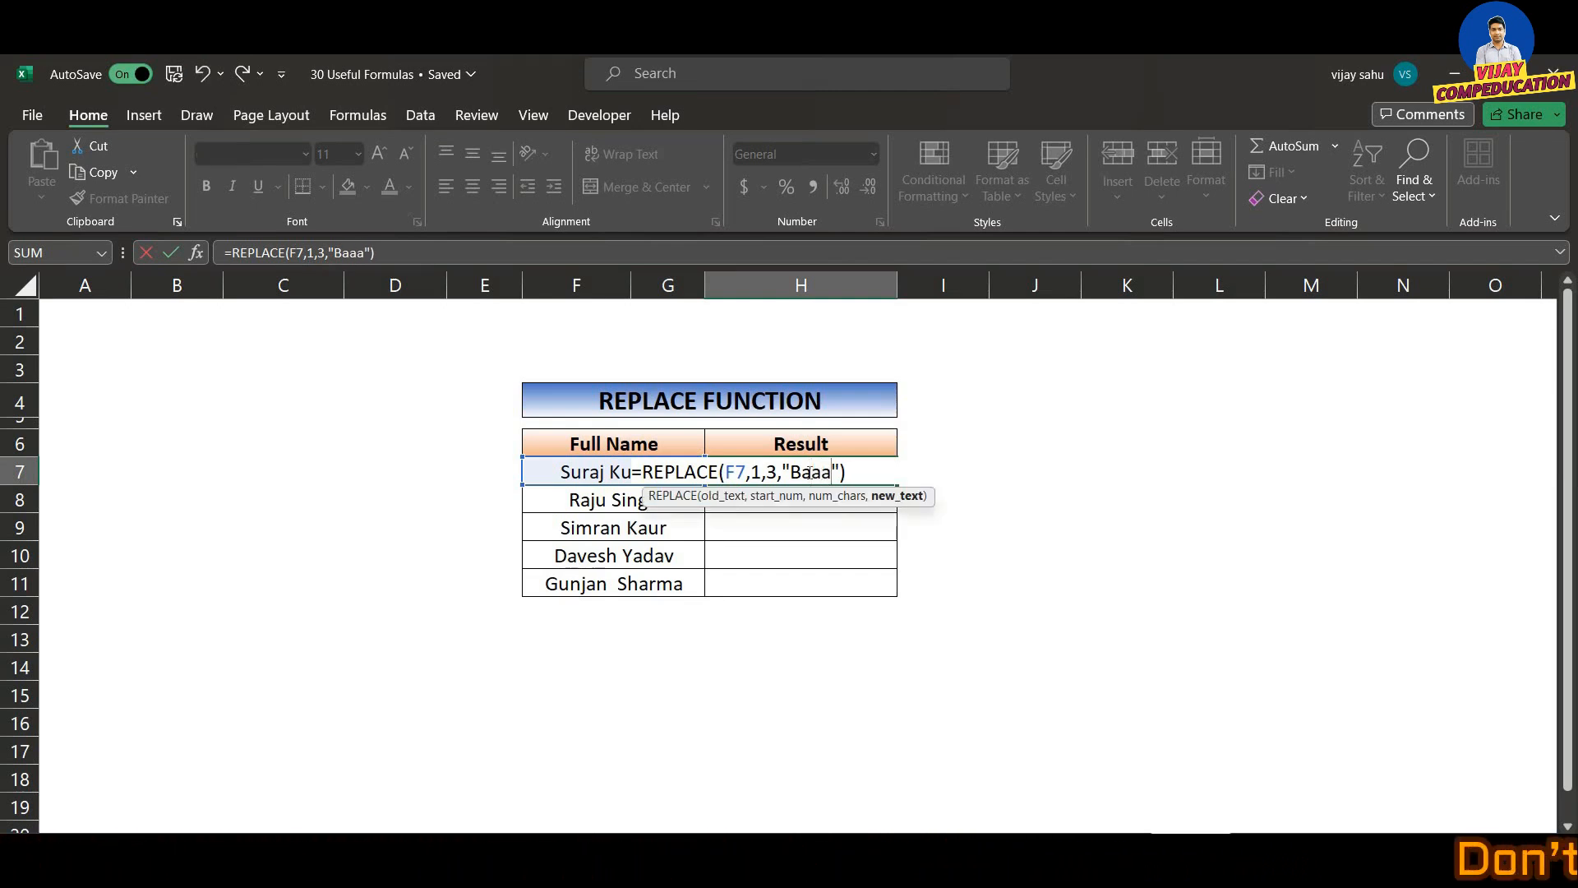
key(Return)
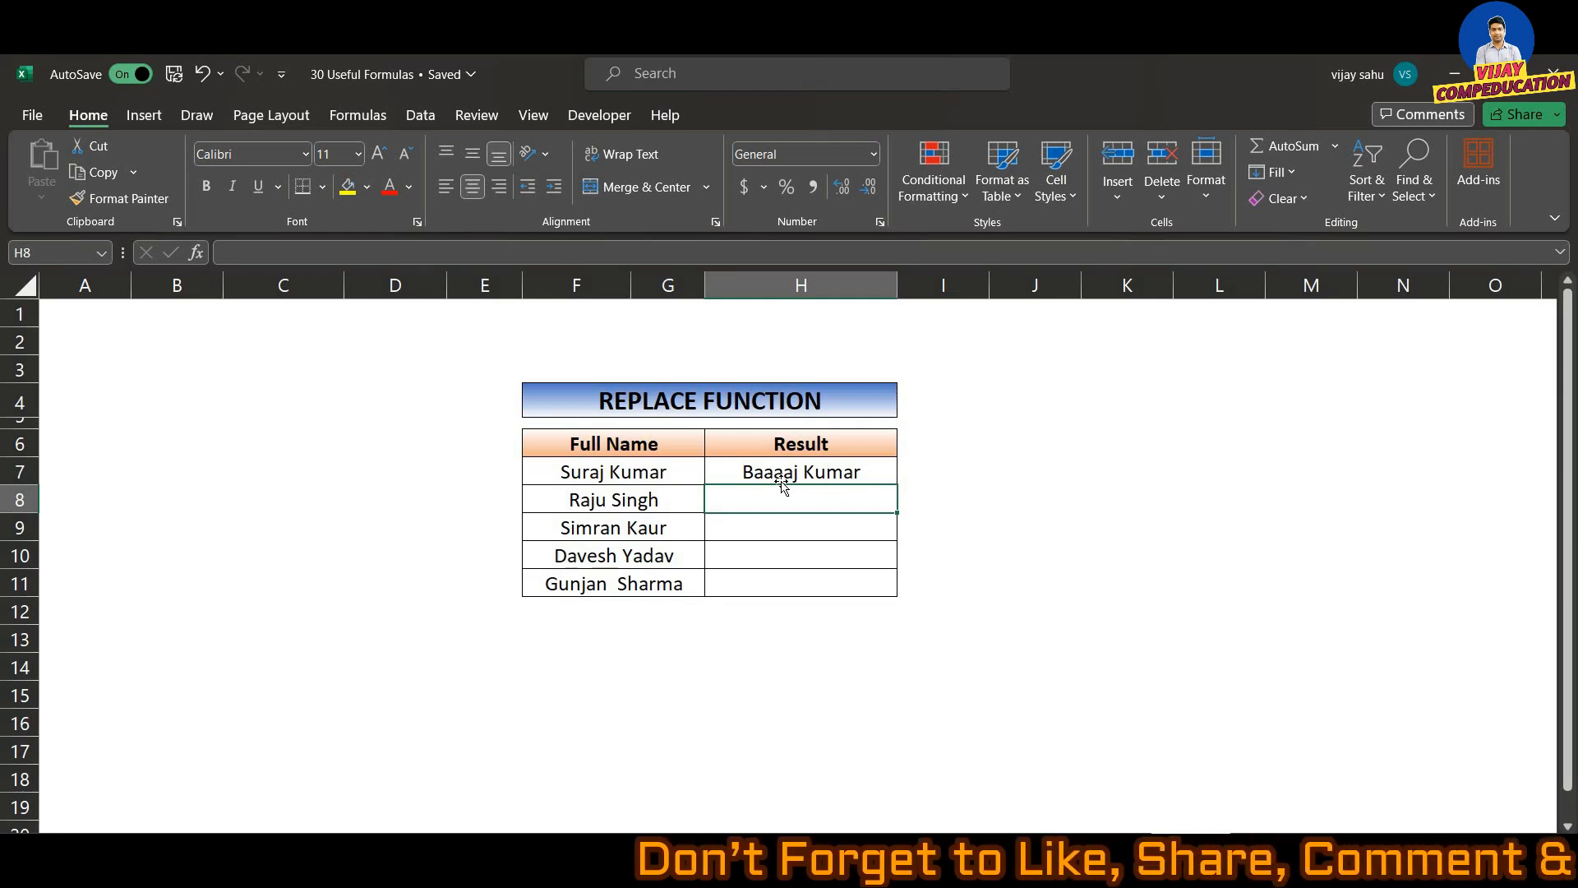
Enter =REPLACE(F8,5,4,"Sinh") in H8 of the REPLACE FUNCTION table.
text(=)
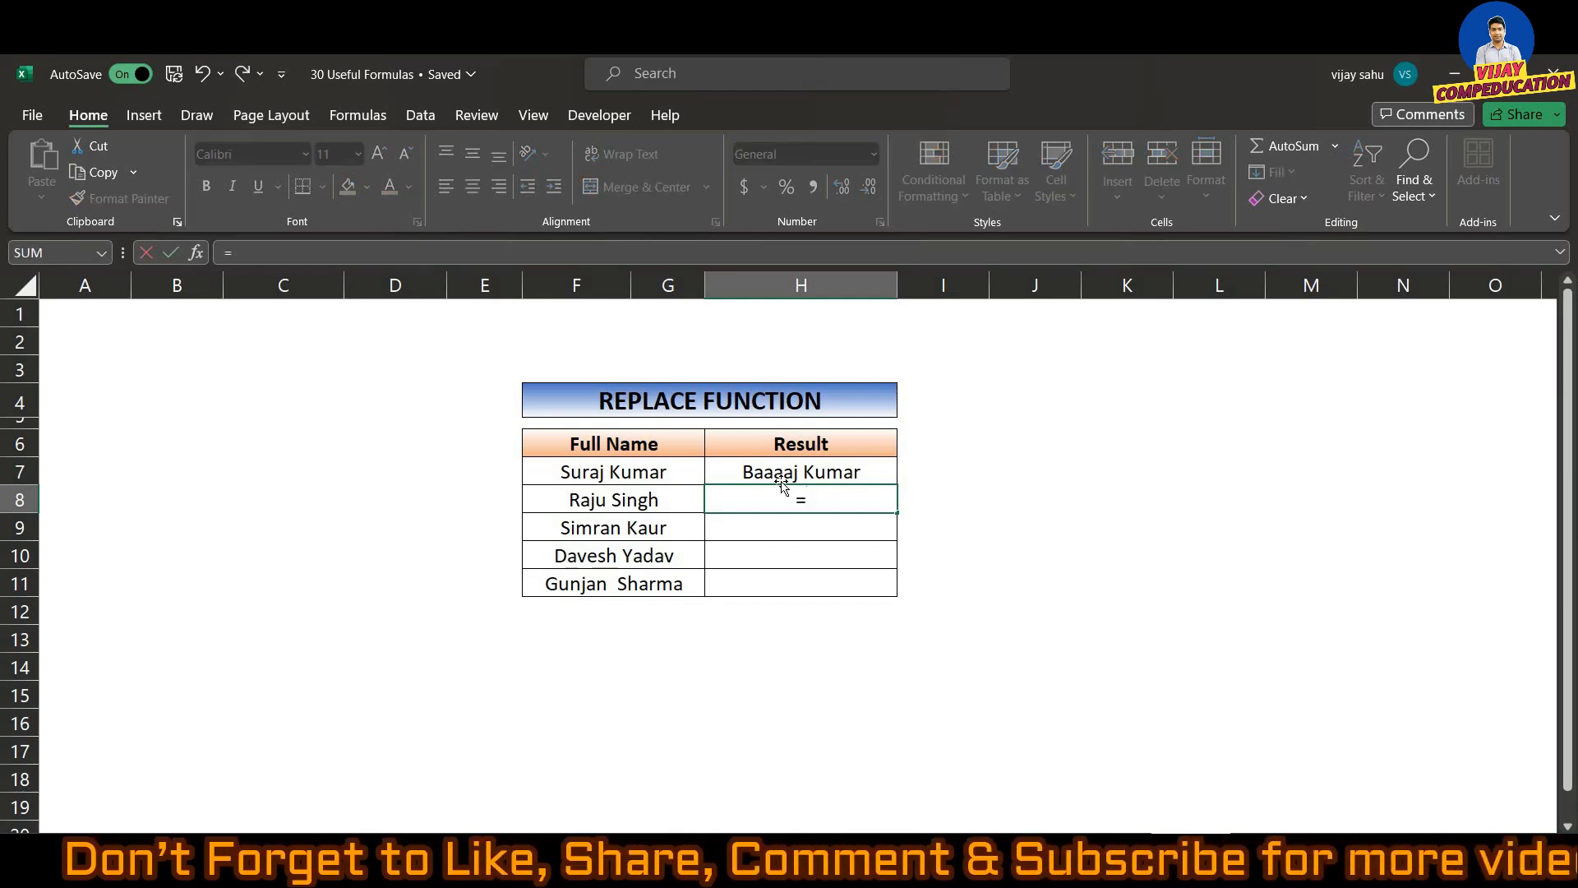
text(rep)
key(Down)
key(Up)
key(Tab)
key(Left)
key(Left)
text(,)
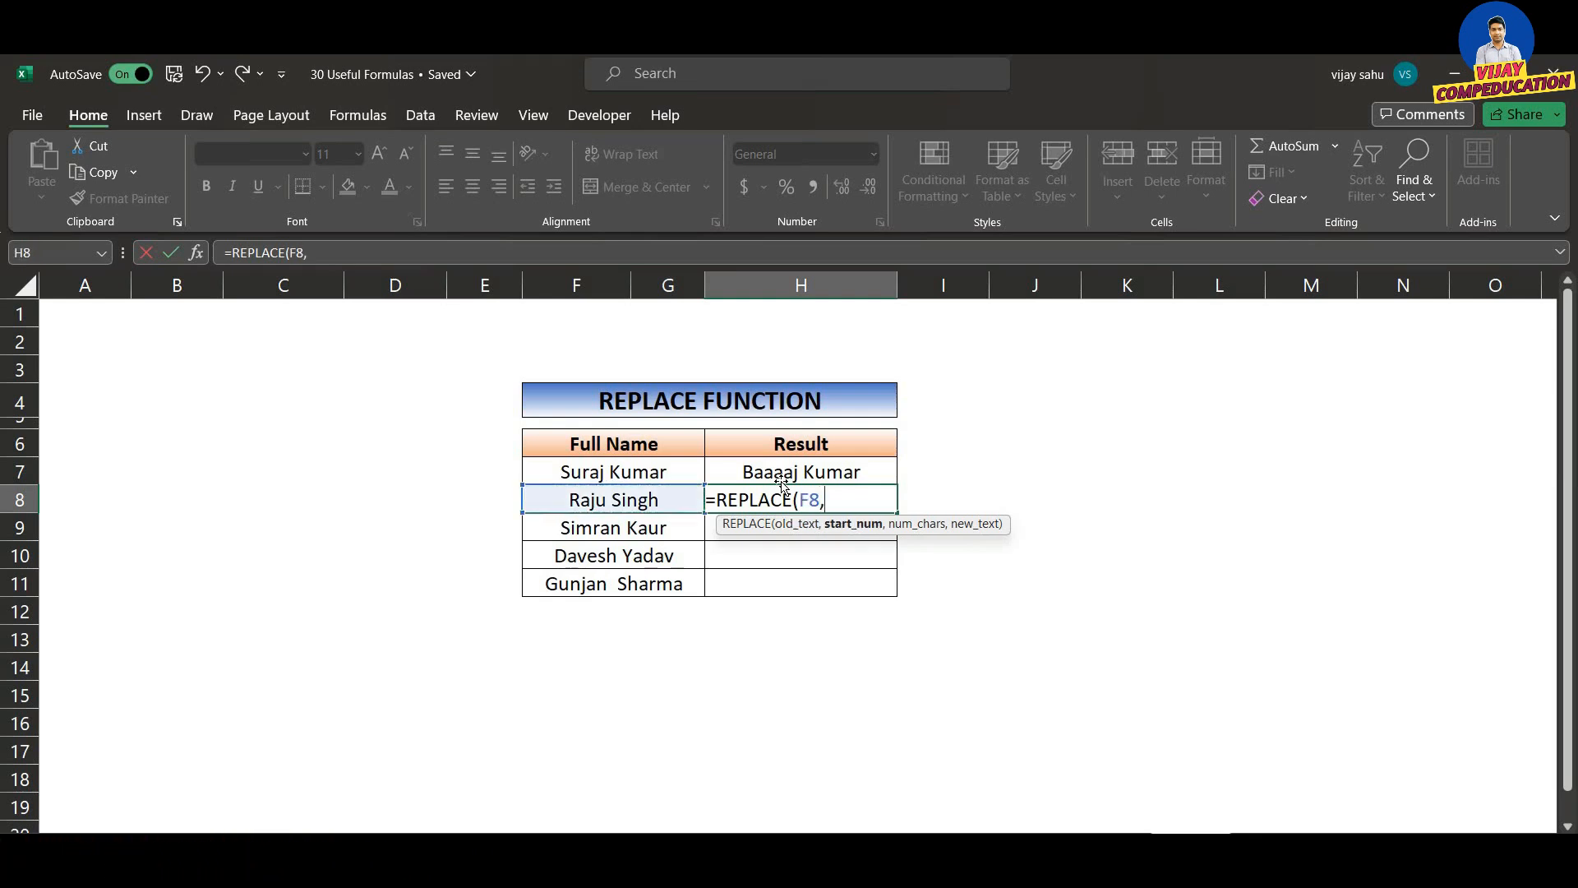
text(5)
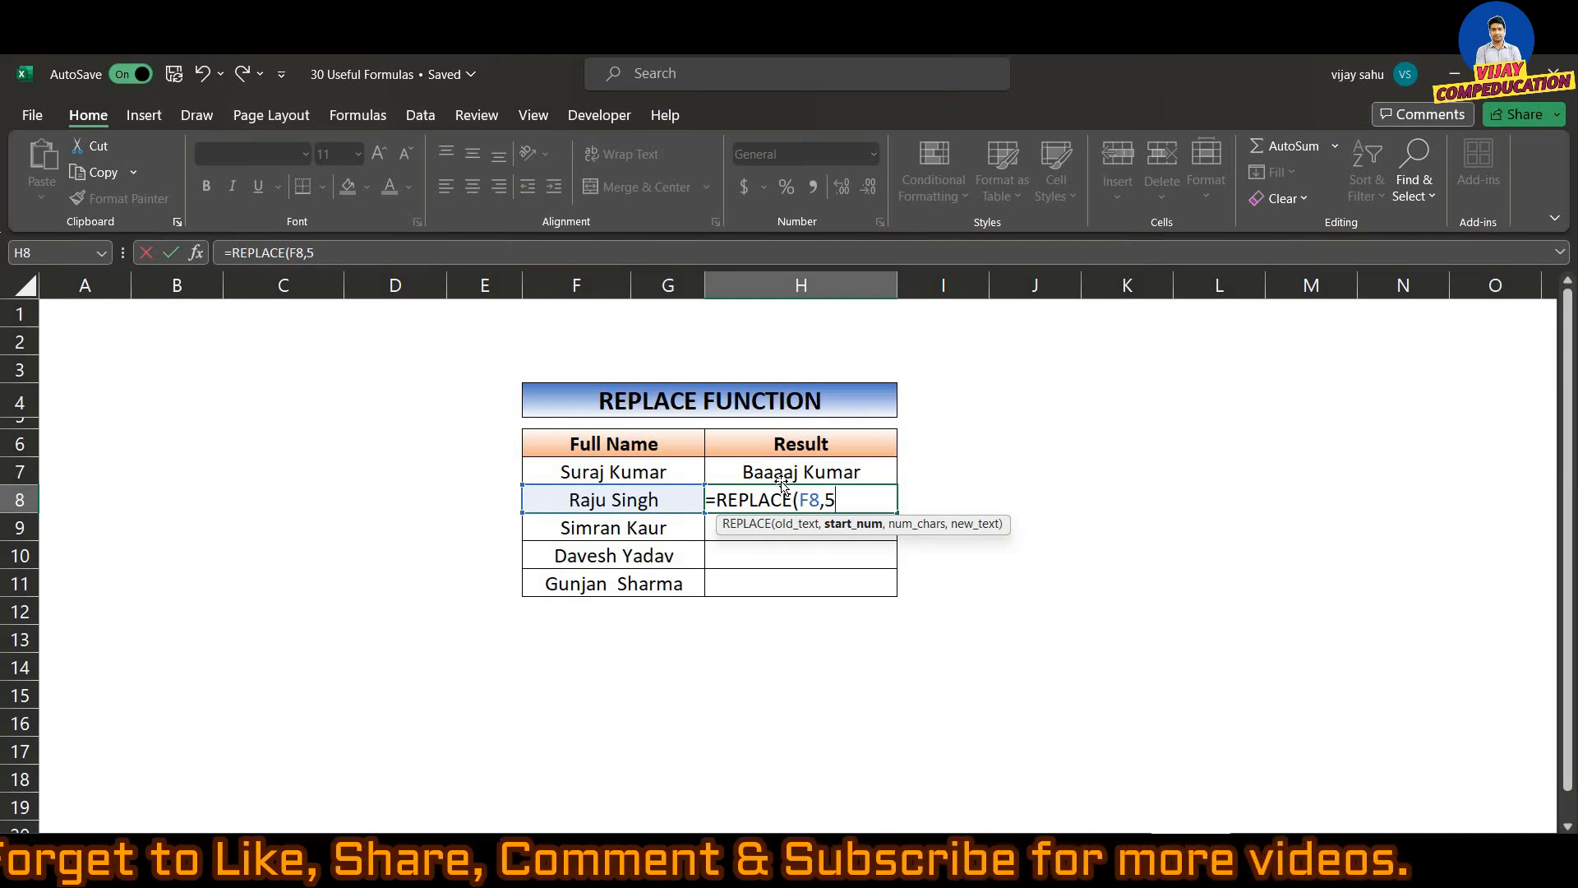
text(,)
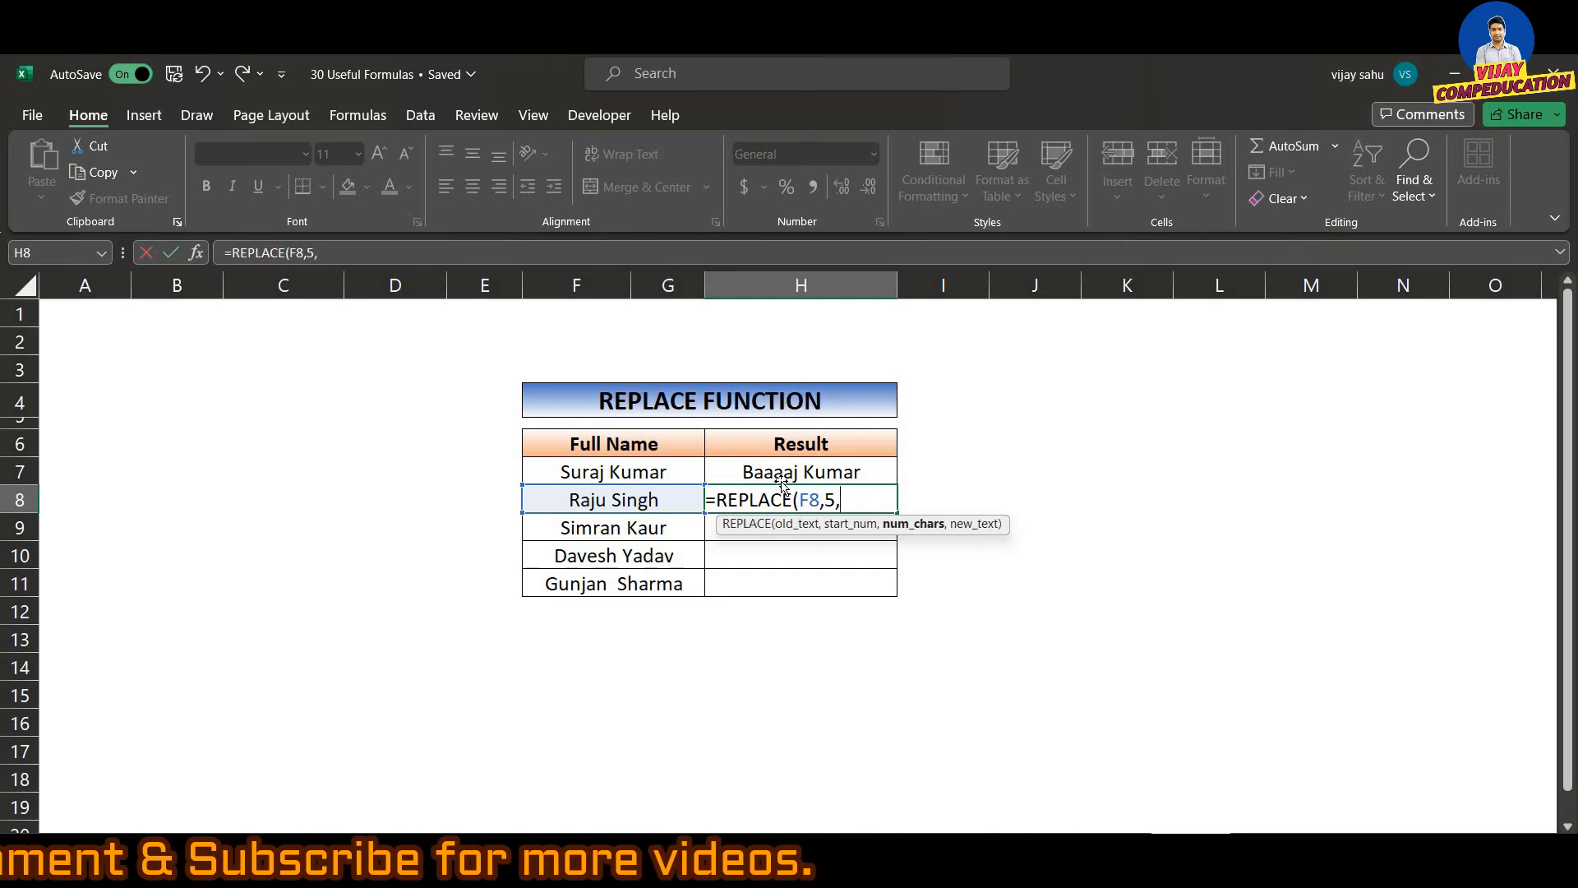
text(4)
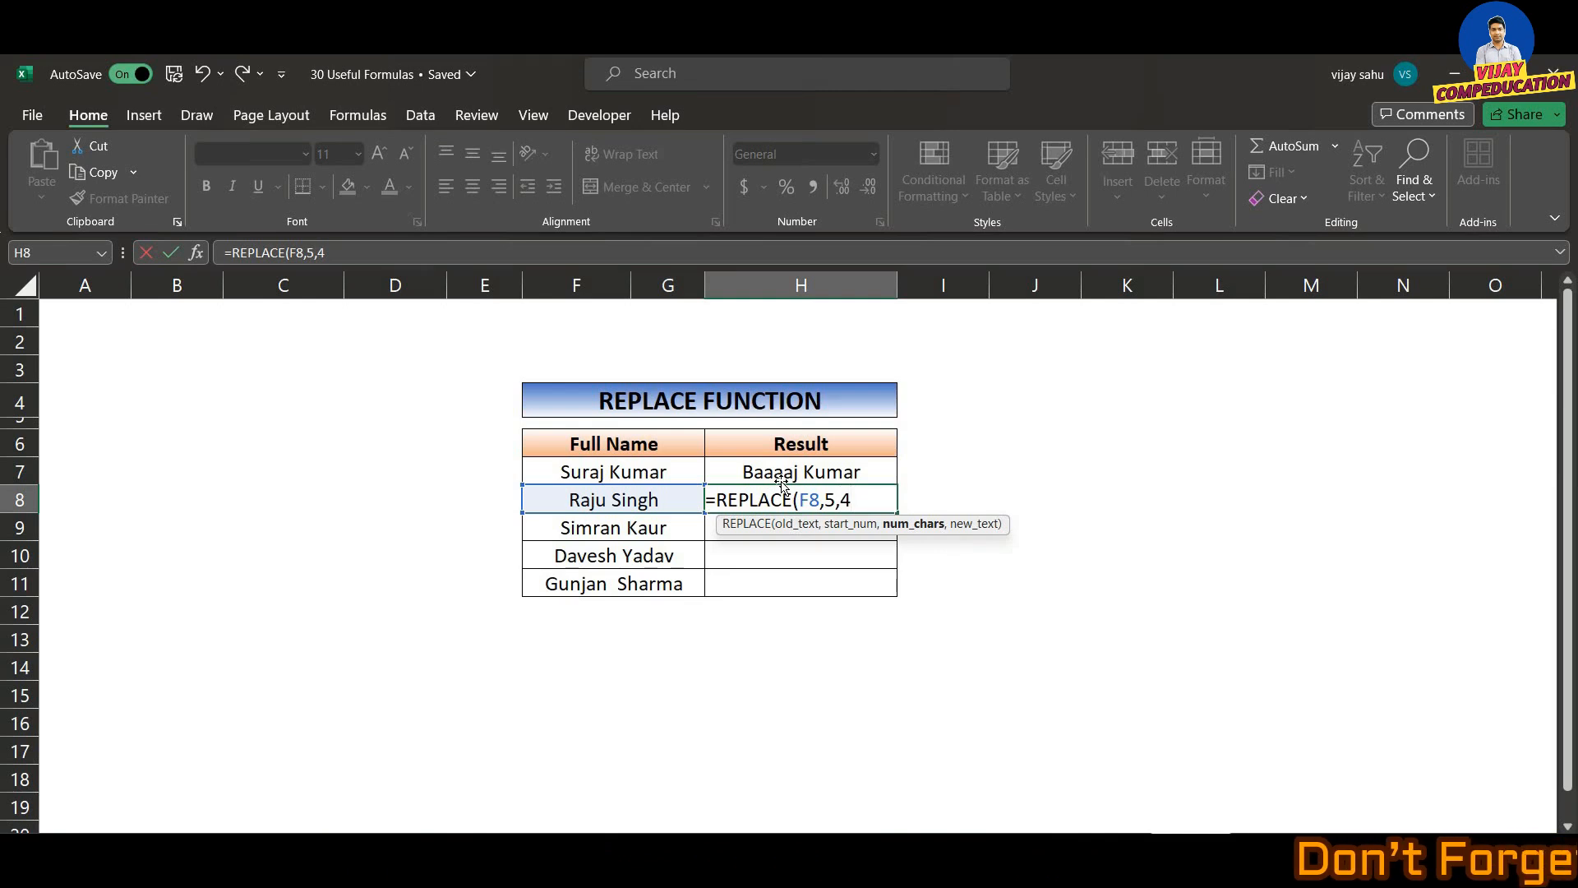
text(,)
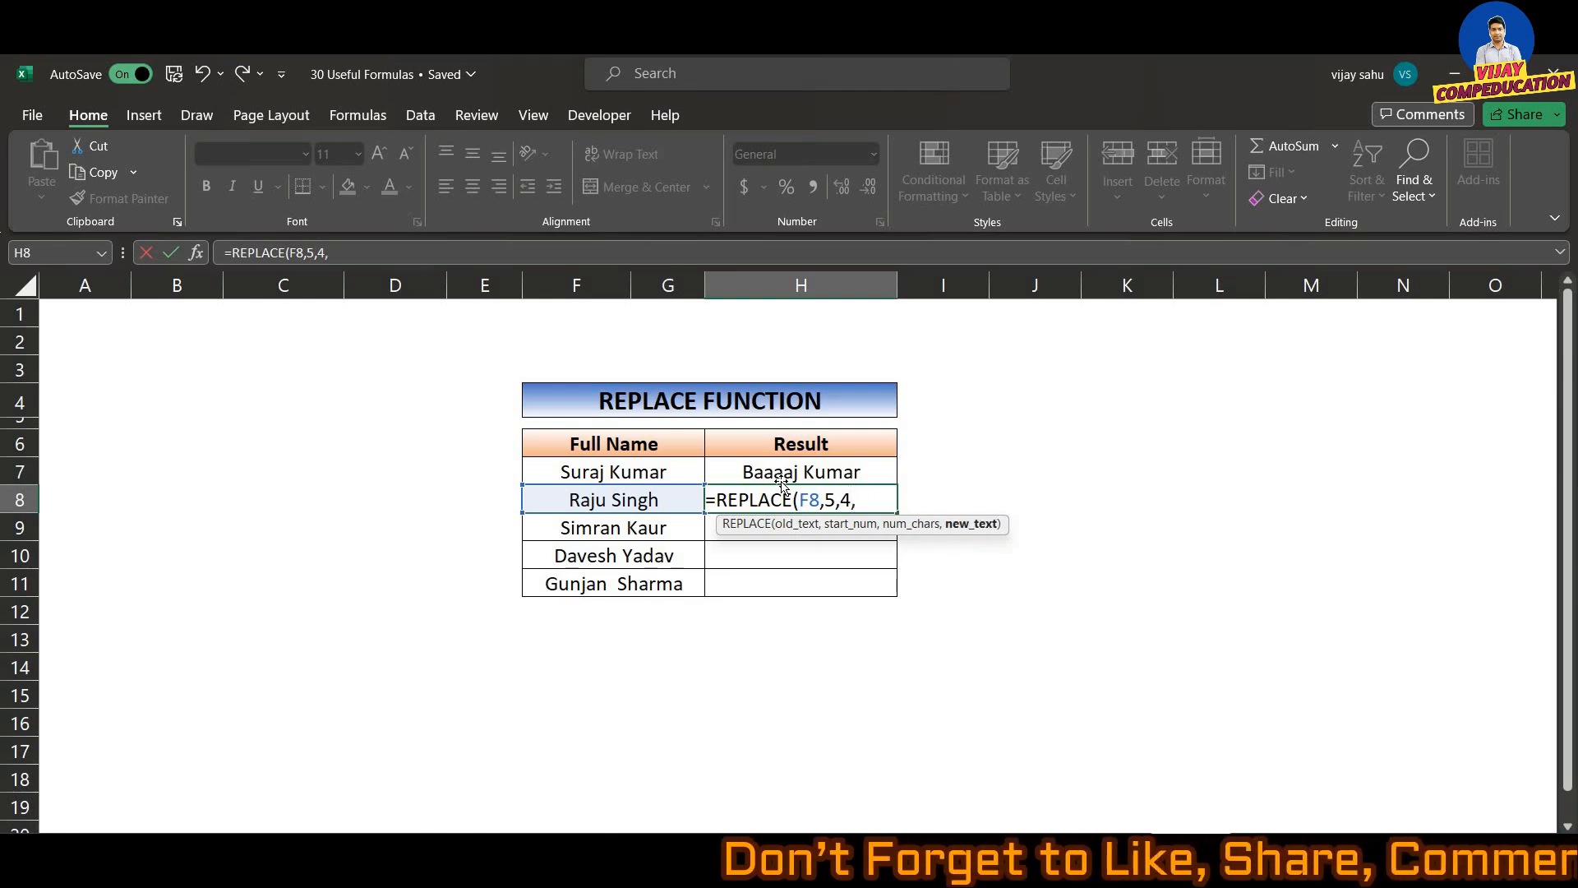
text(")
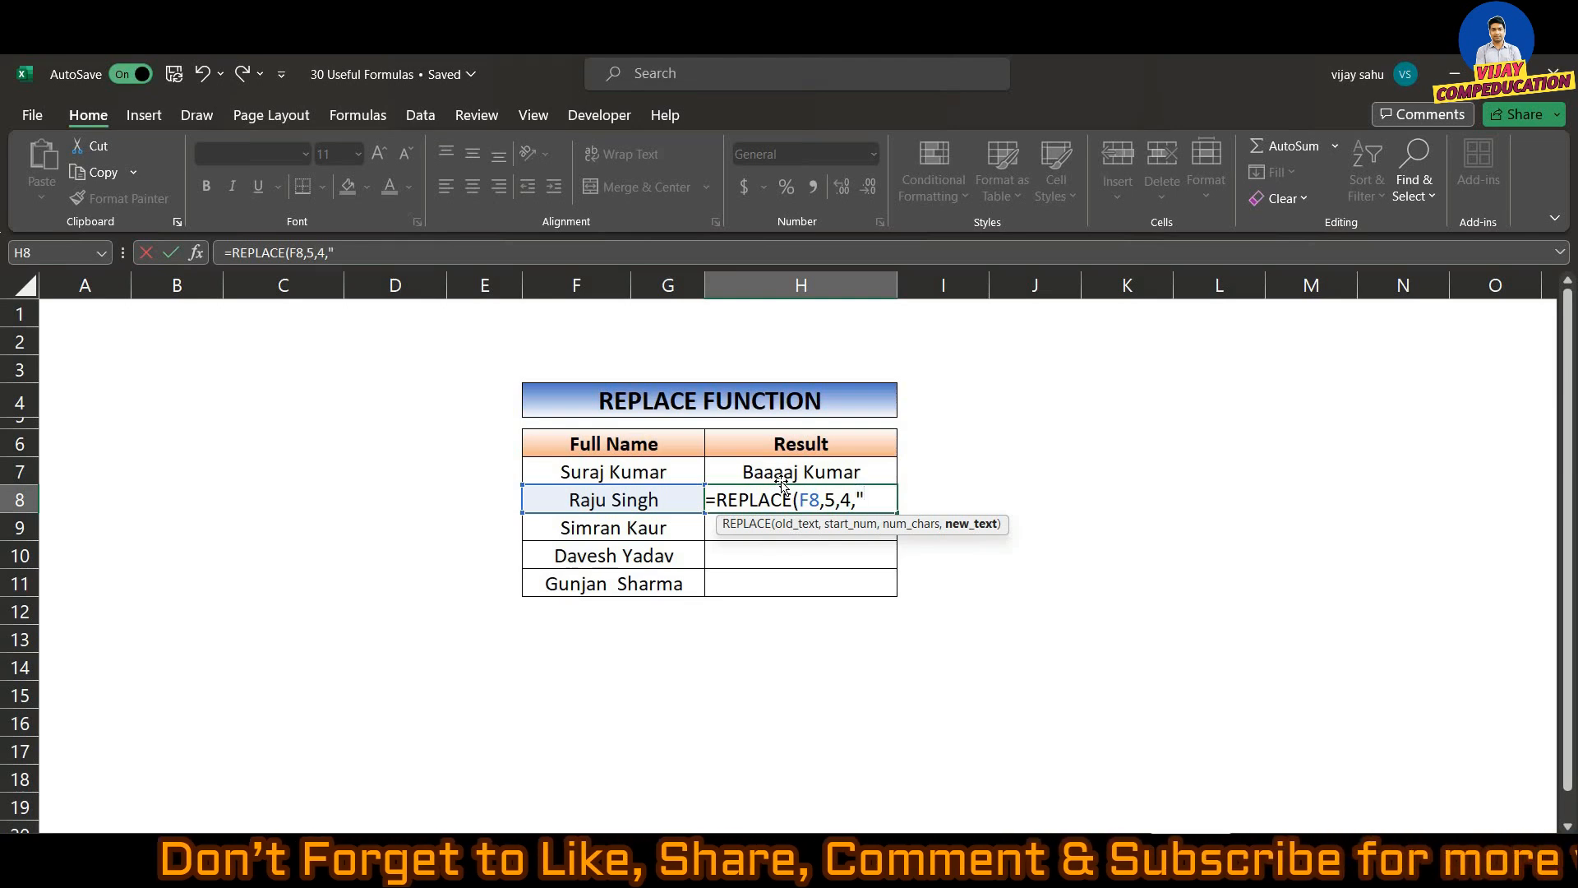
text(Sinj)
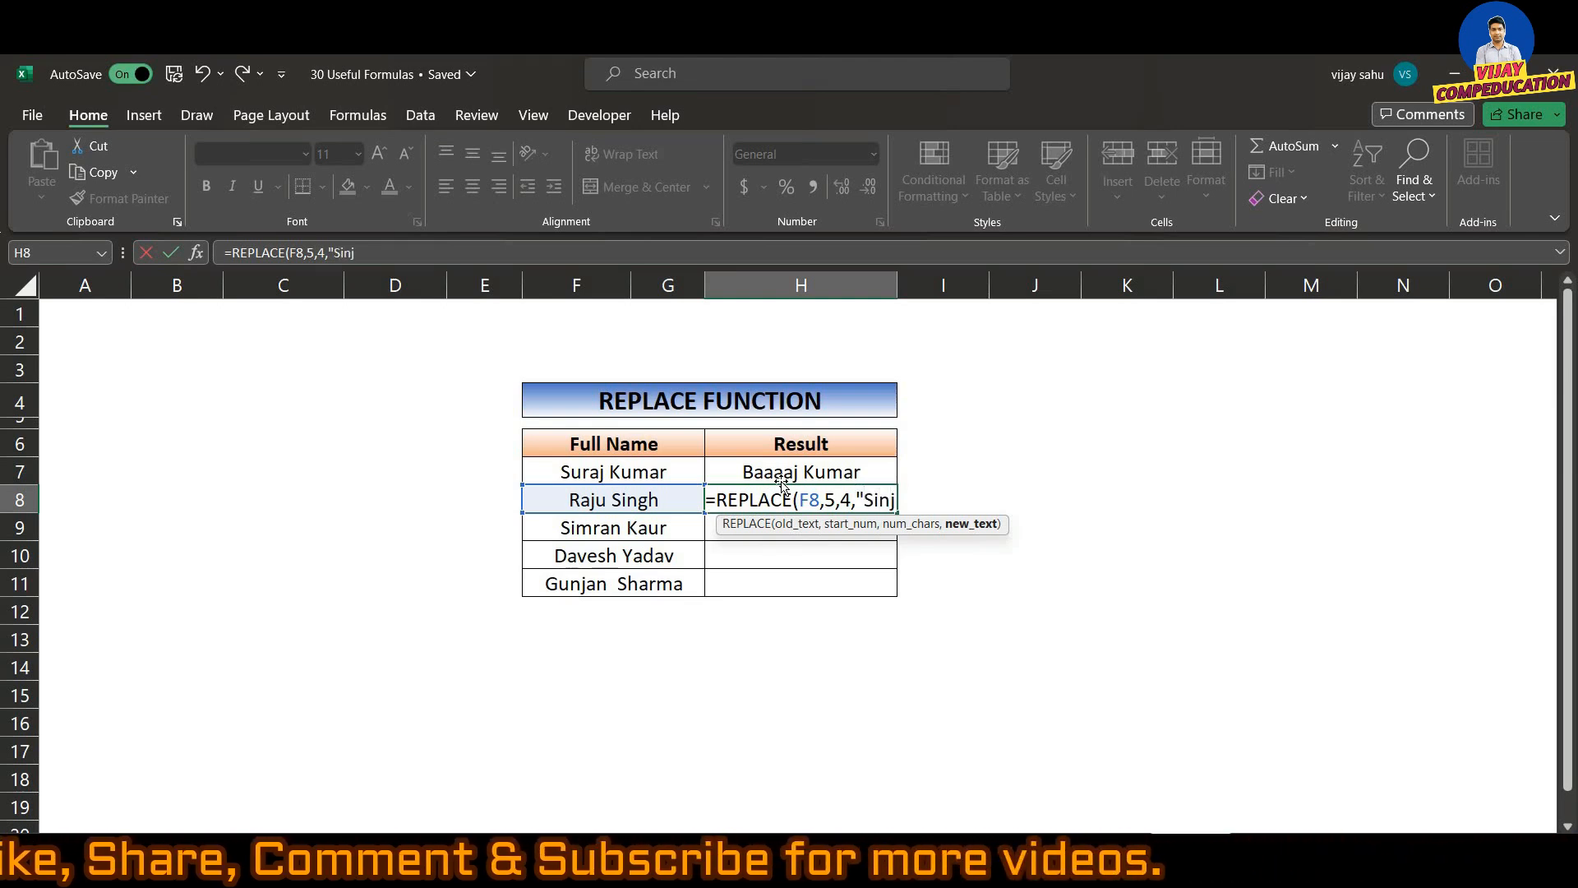
key(BackSpace)
text(h)
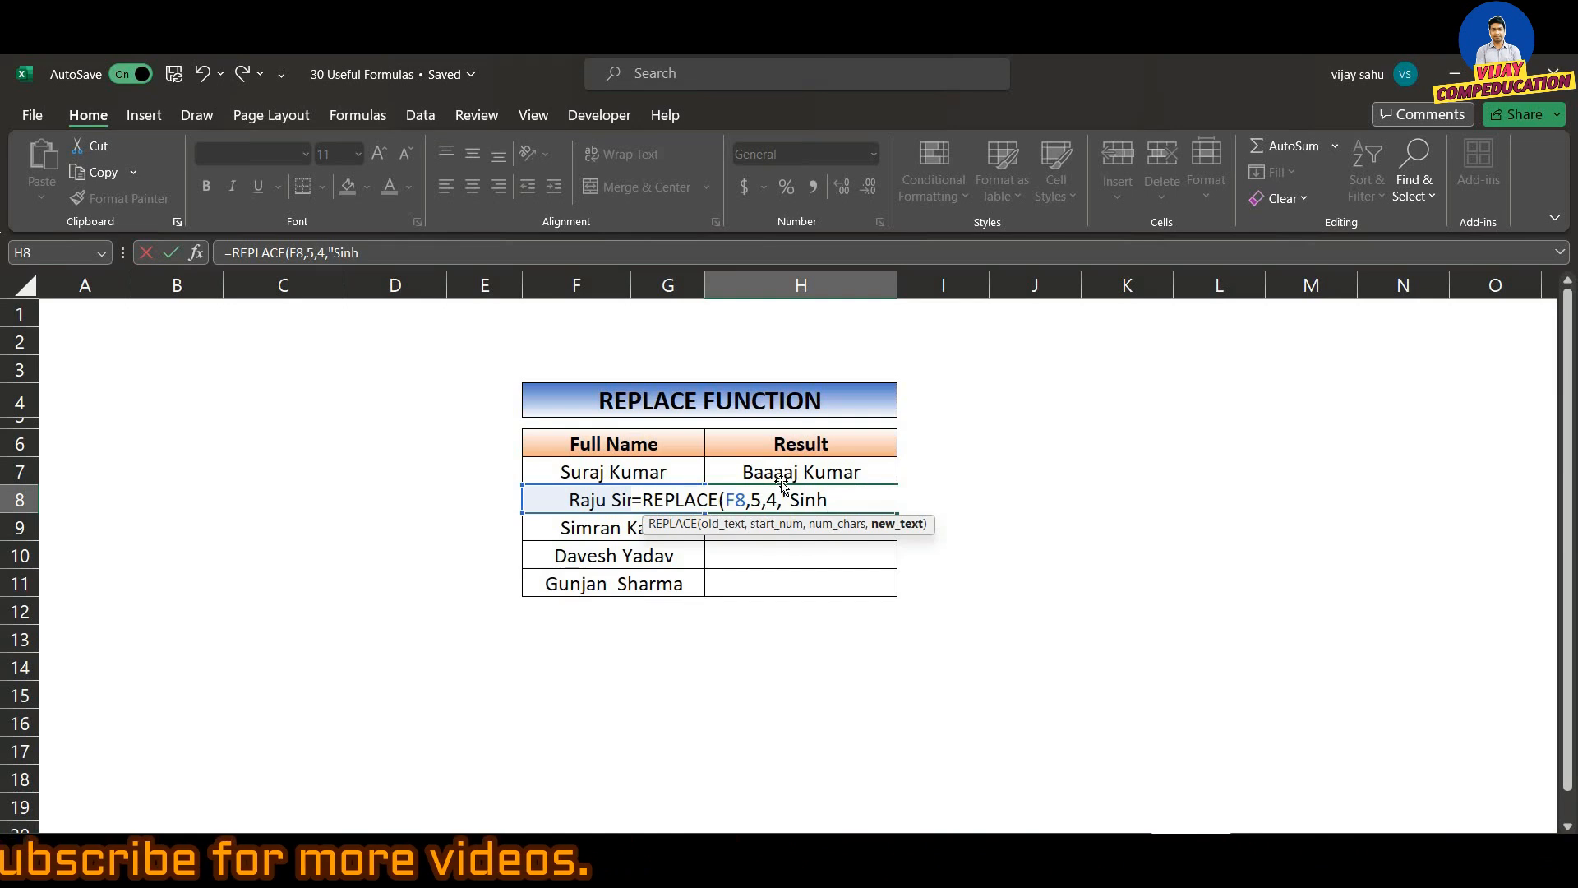
text("))
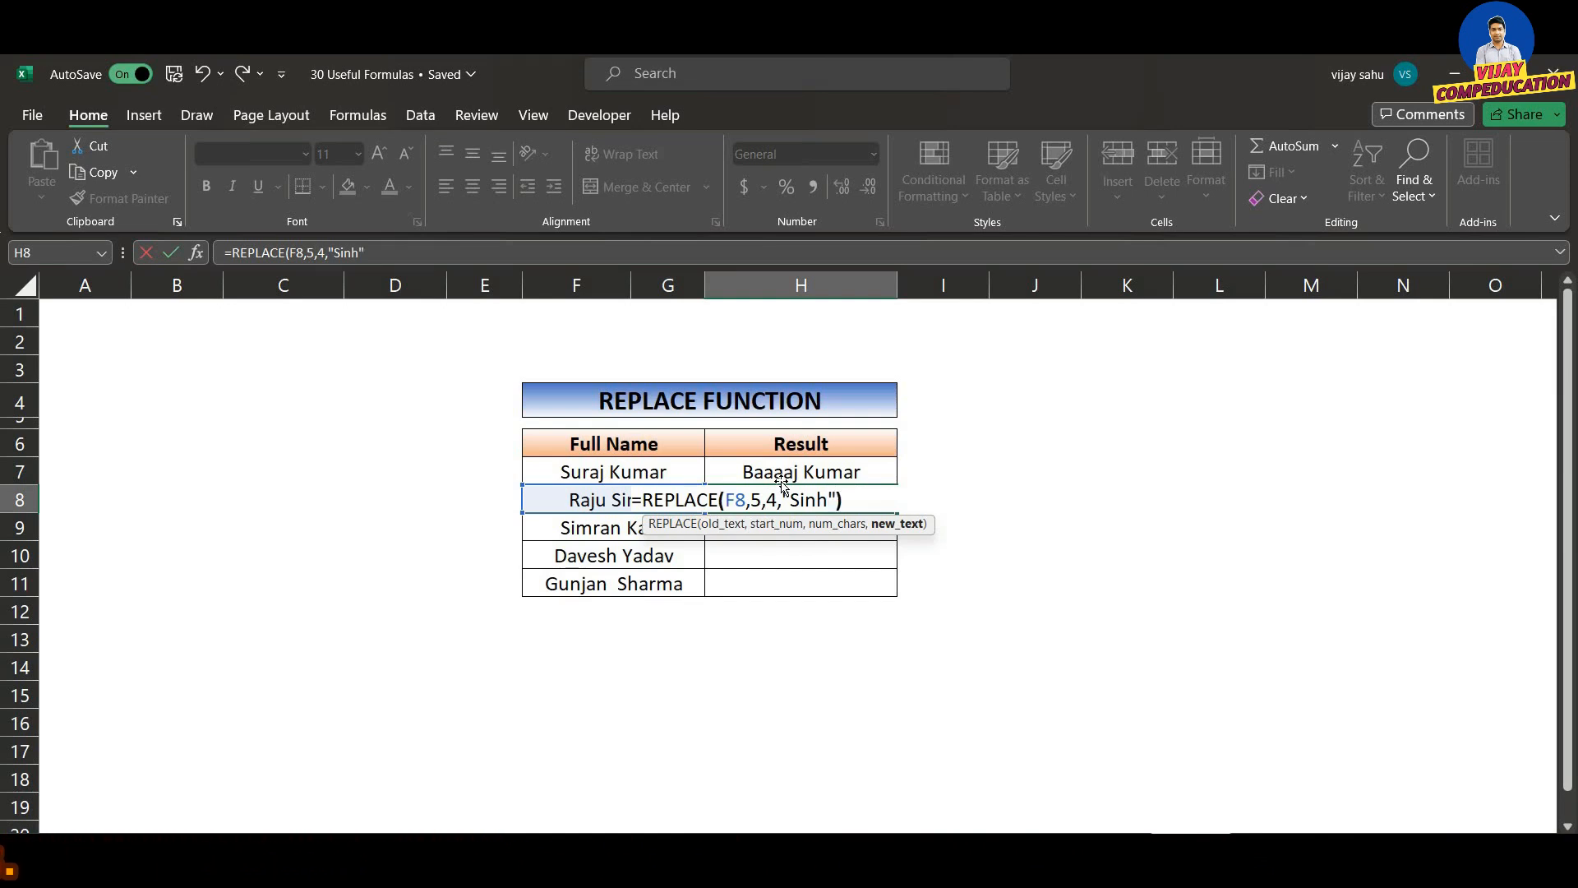
key(Return)
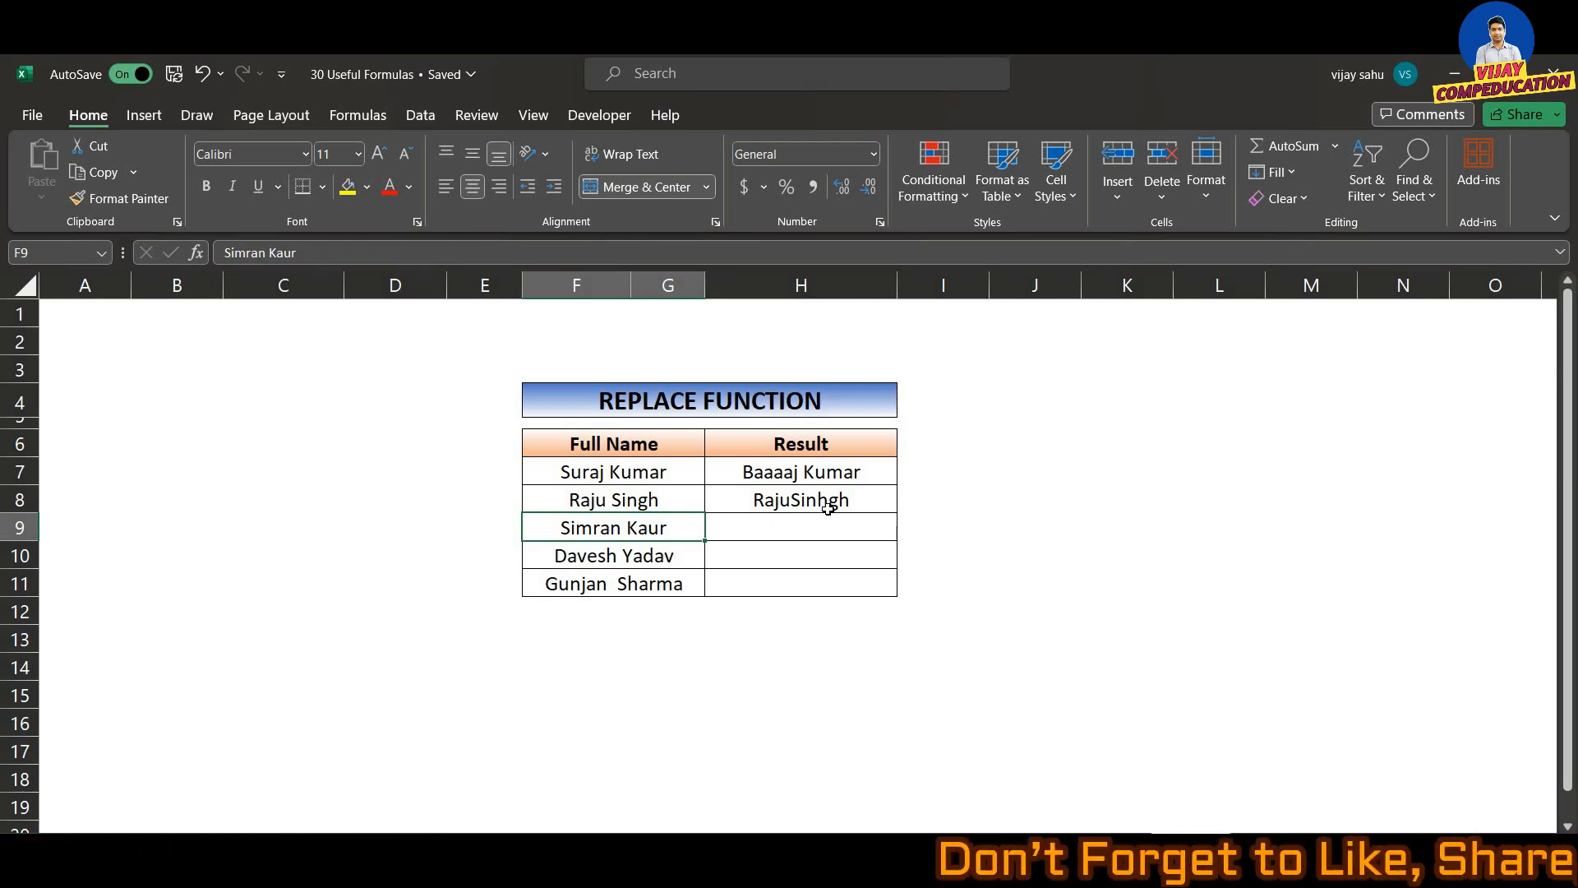
Go to the SUBSTITUTE FUNCTION sheet and select its first Result cell, H7.
key(ctrl+Page_Down)
click(849, 670)
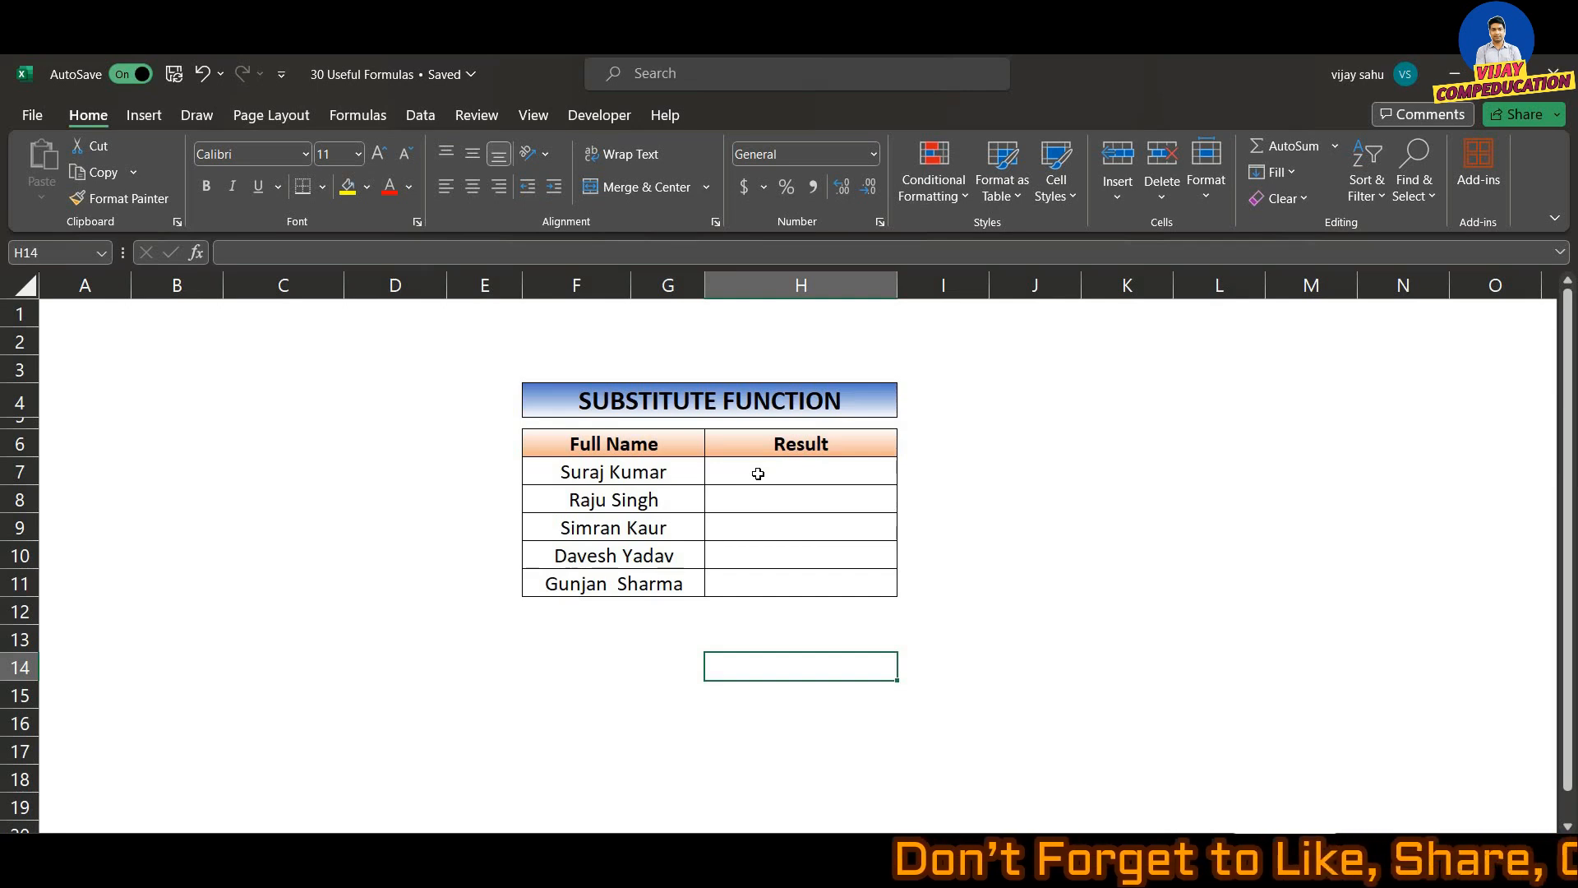
text(=)
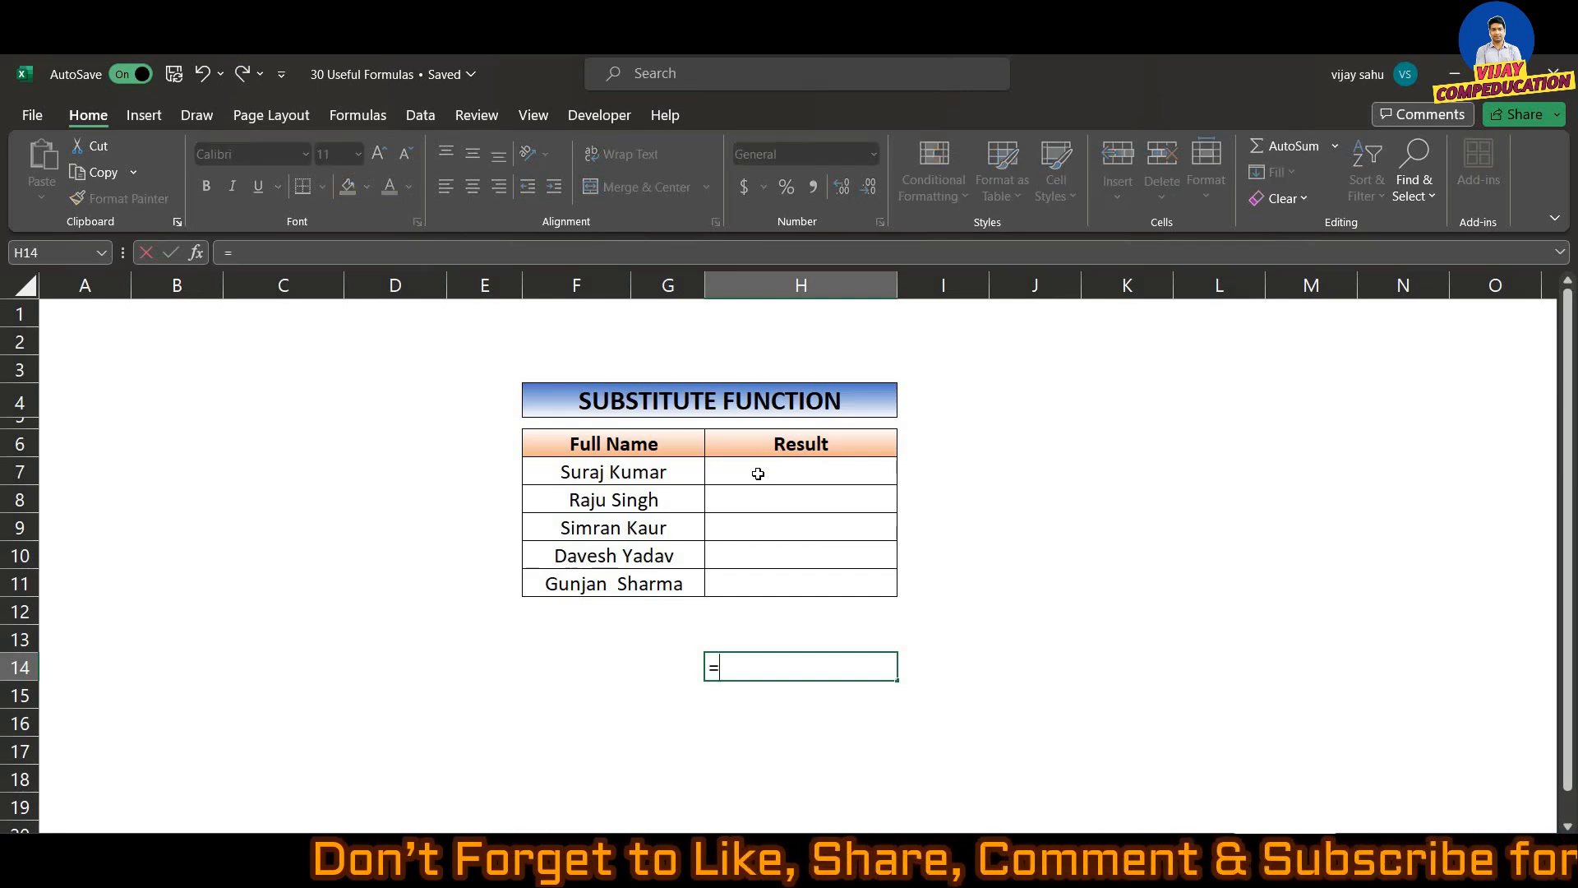
key(BackSpace)
key(Up)
key(Up)
key(Up)
key(Up)
key(Up)
key(Up)
key(Up)
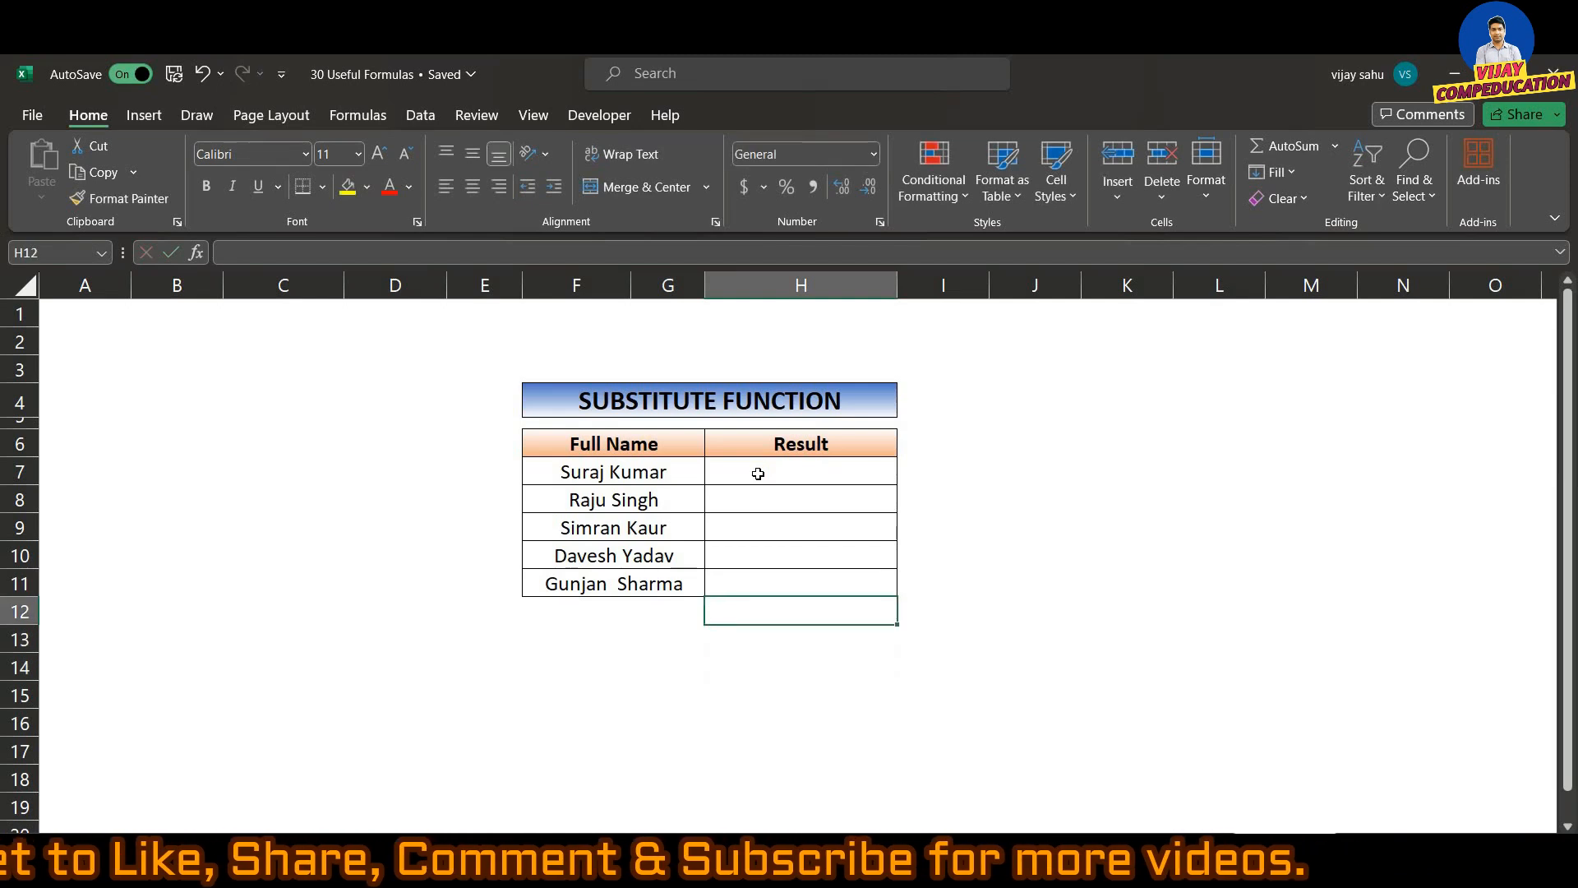
Enter a SUBSTITUTE formula in H7 that replaces the first name within F7 with a different first name.
text(=sub)
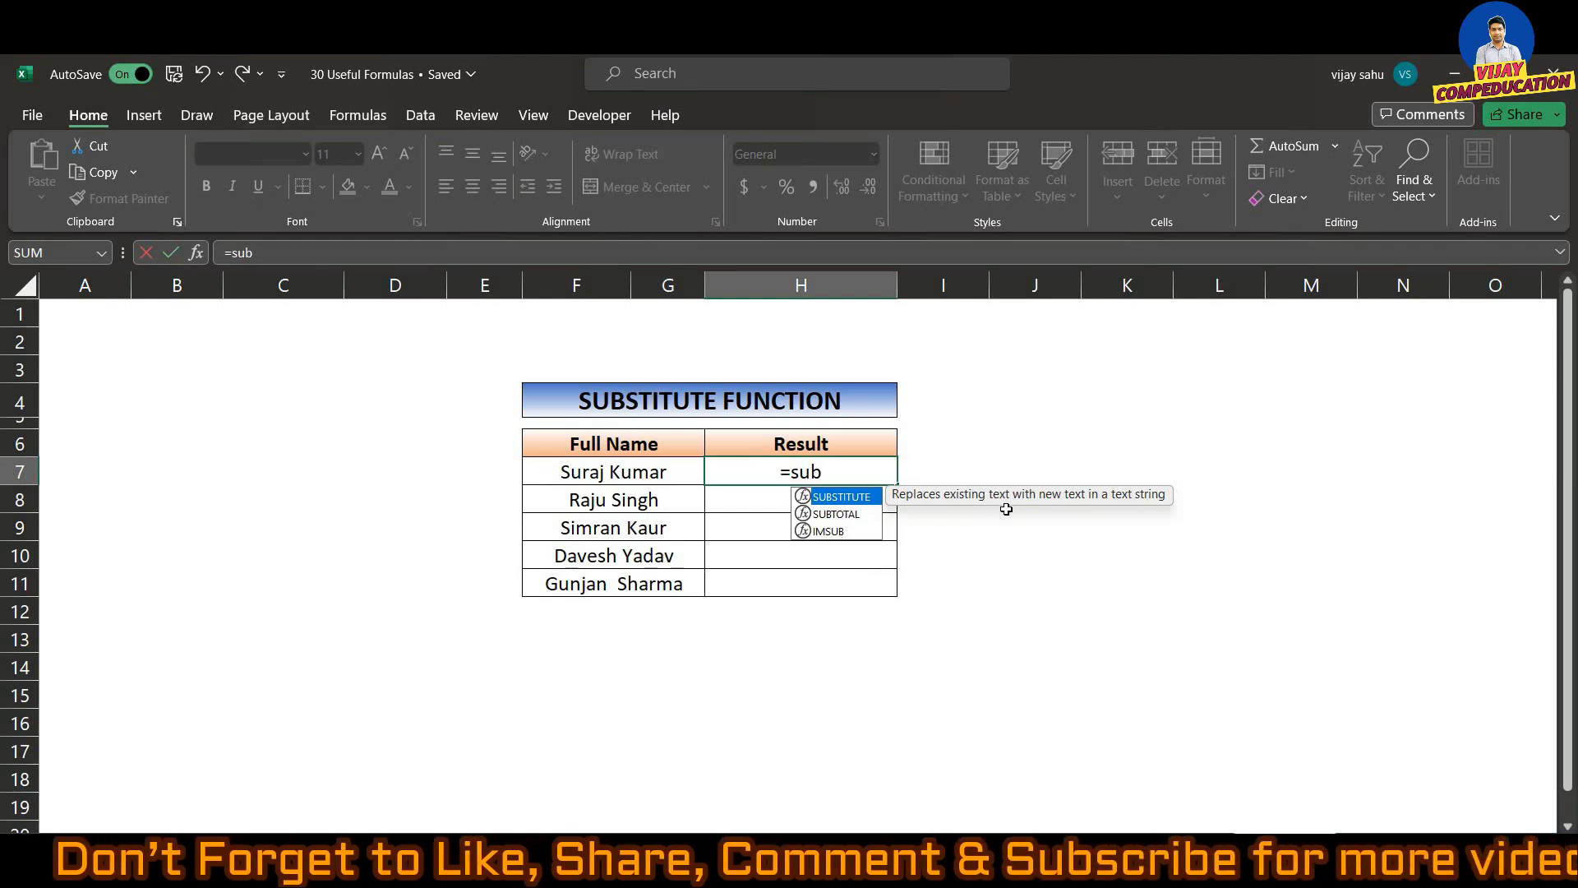
key(Tab)
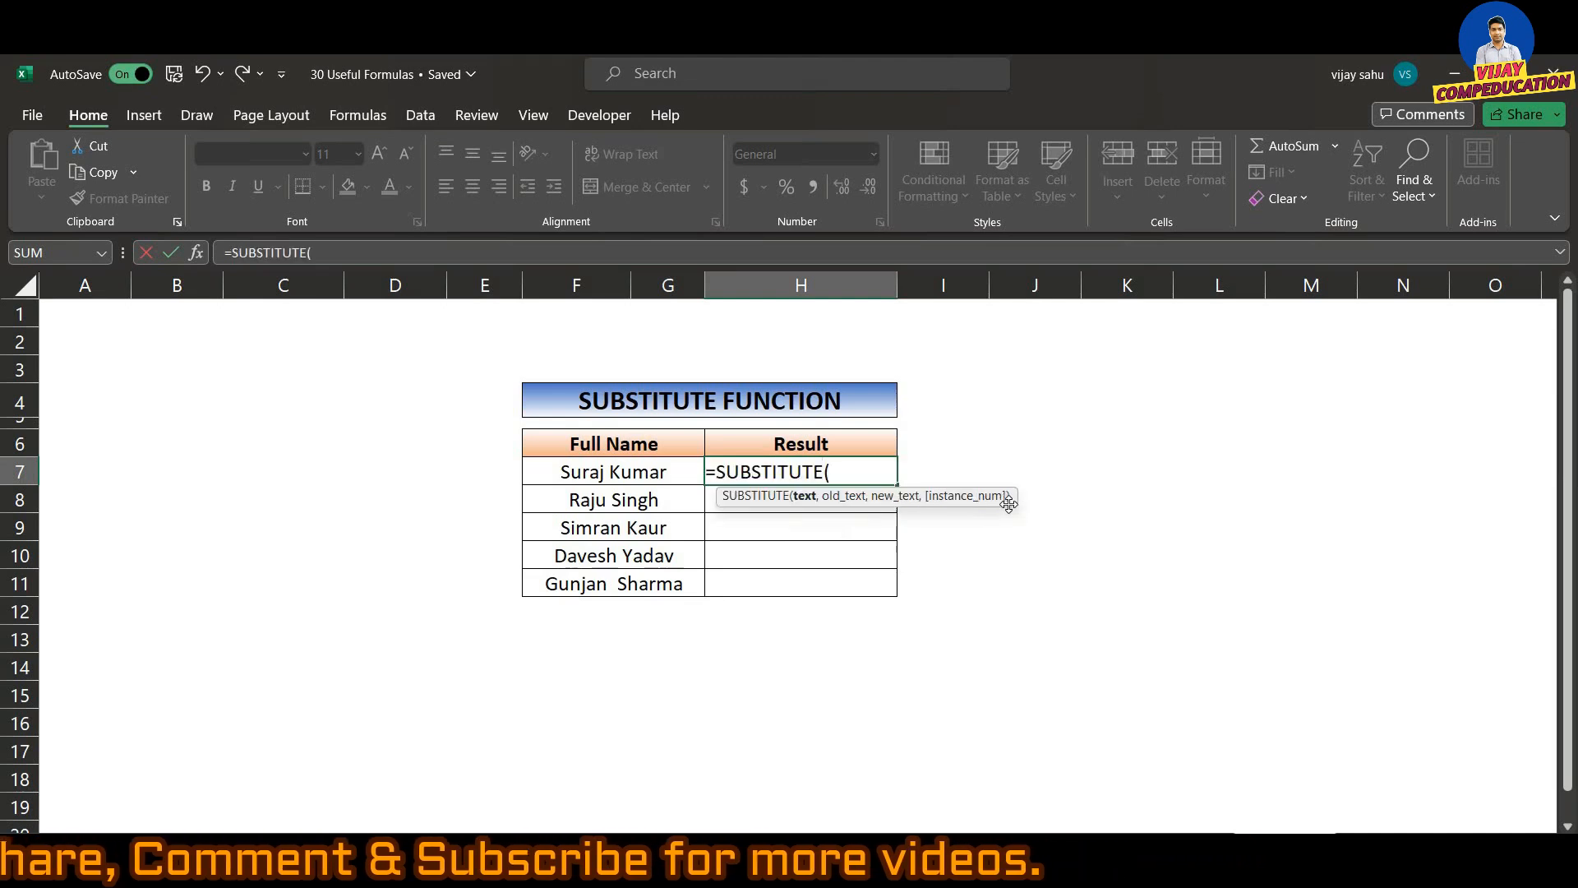
key(Left)
text(,)
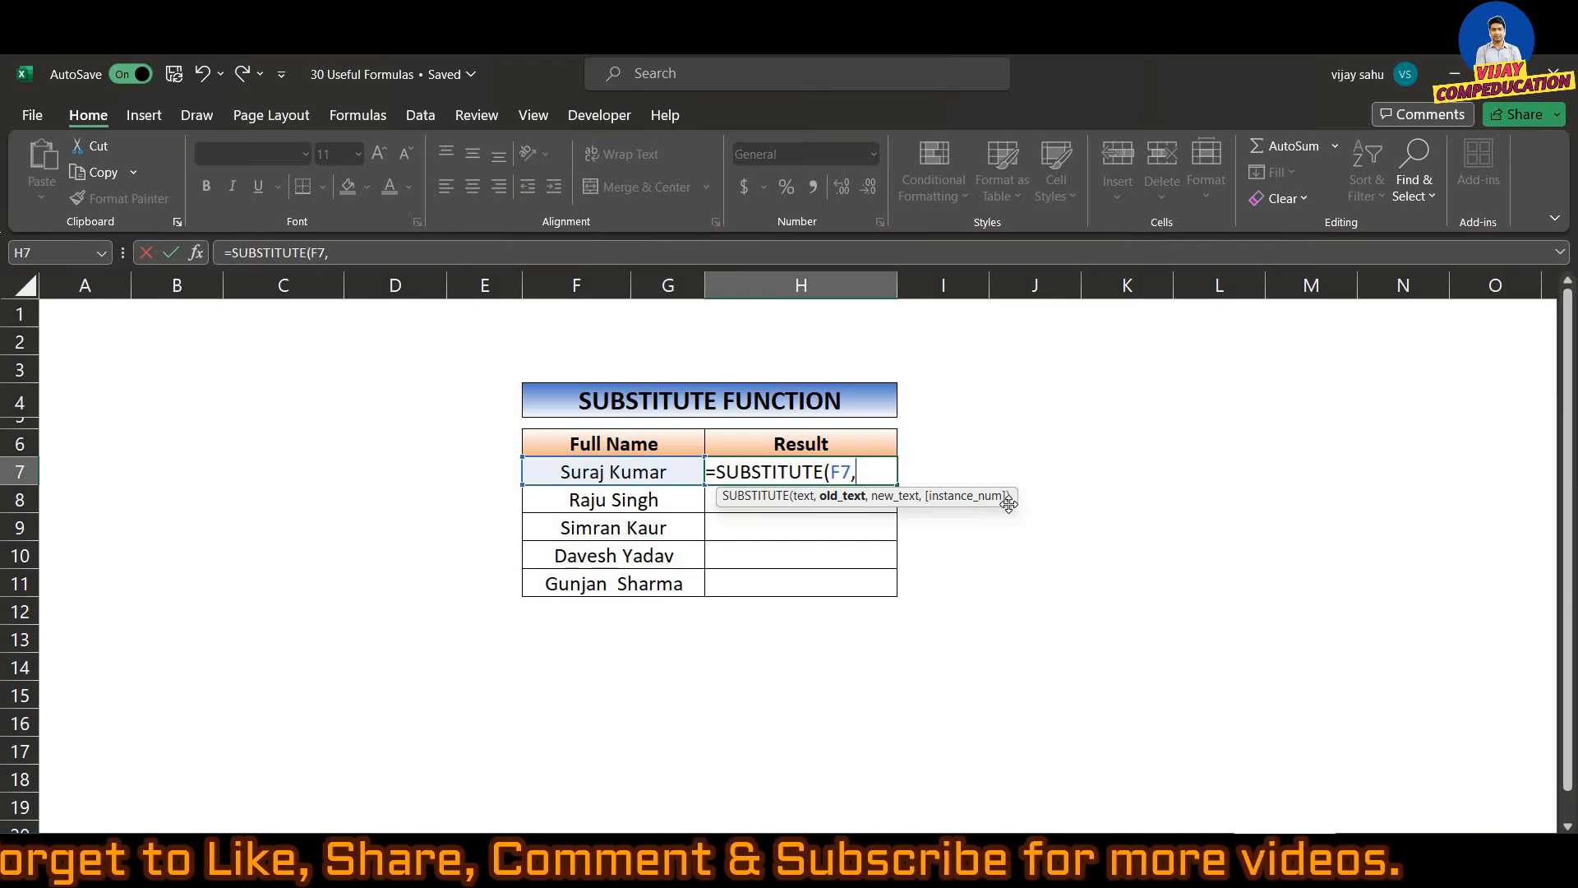
text("Su)
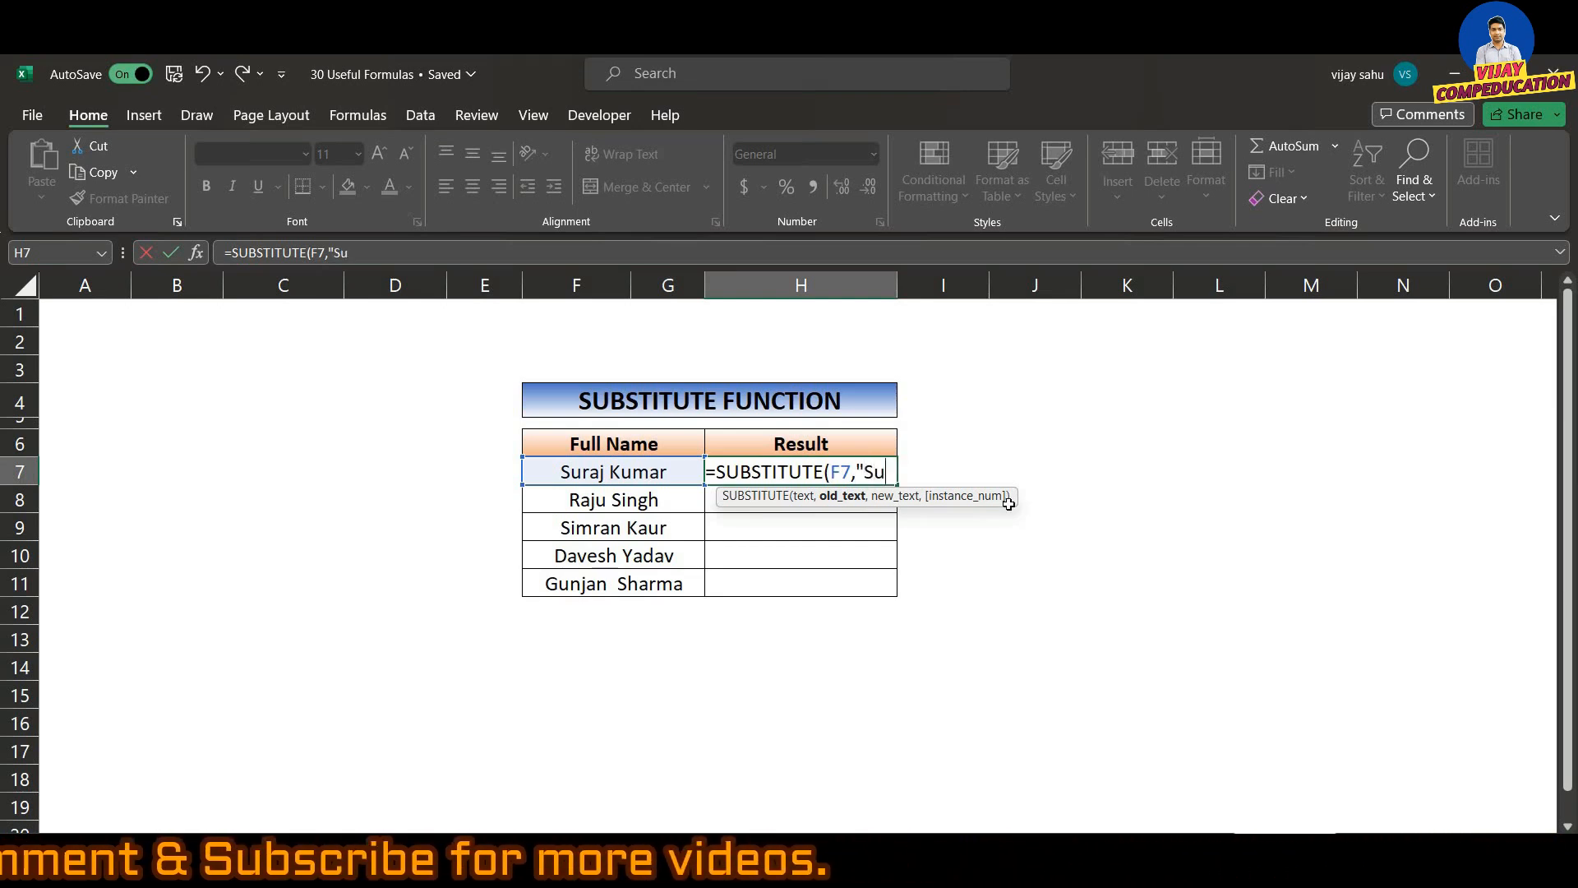
text(raj",)
text("")
text(Ro)
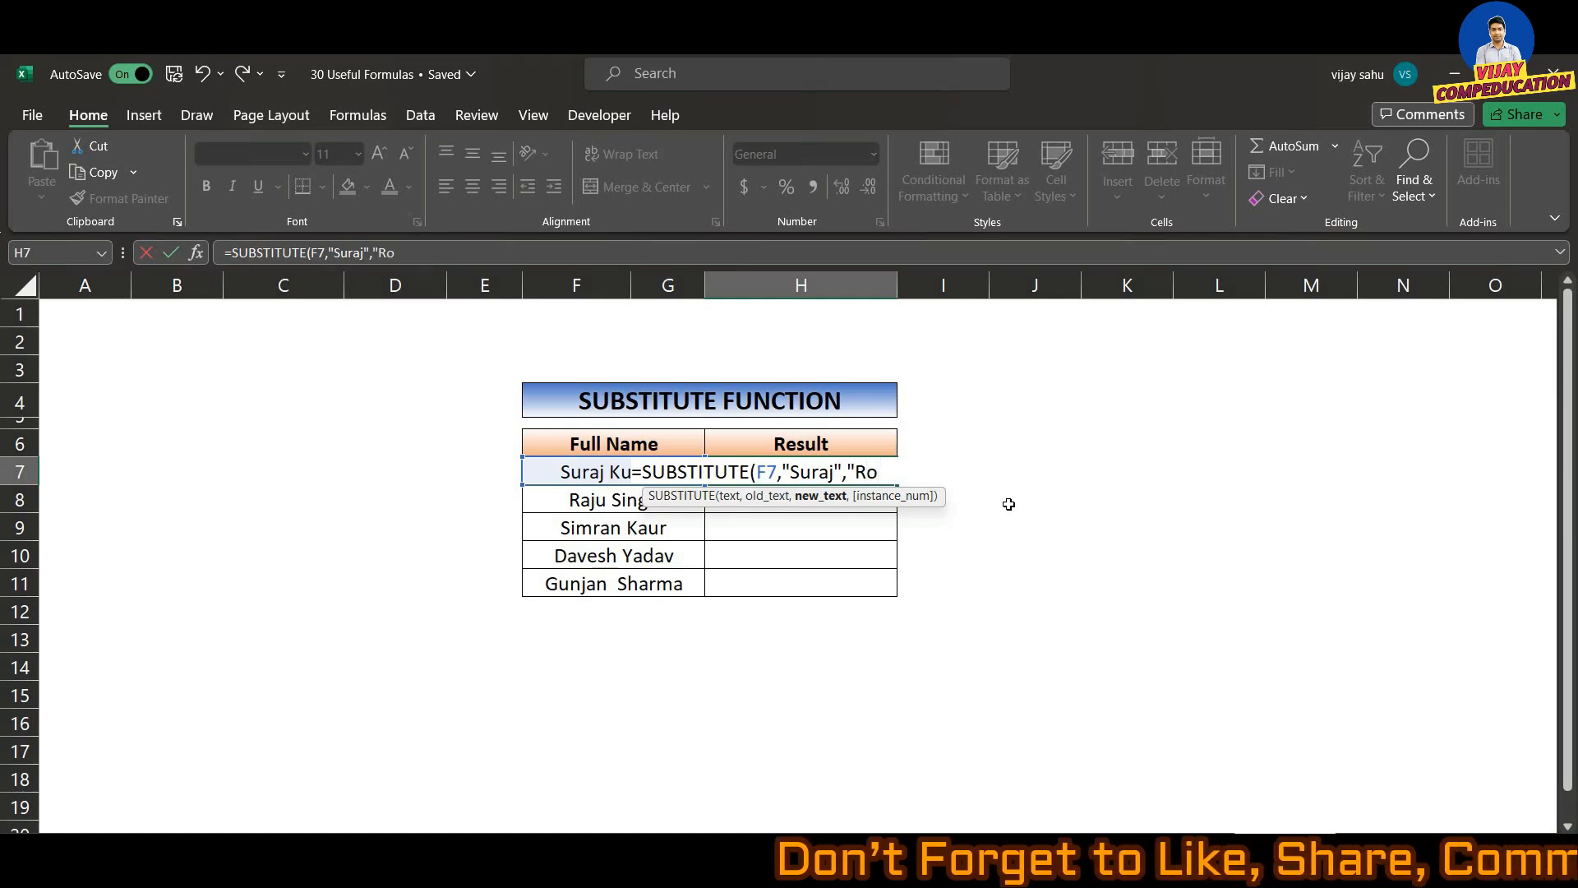
text(hit")
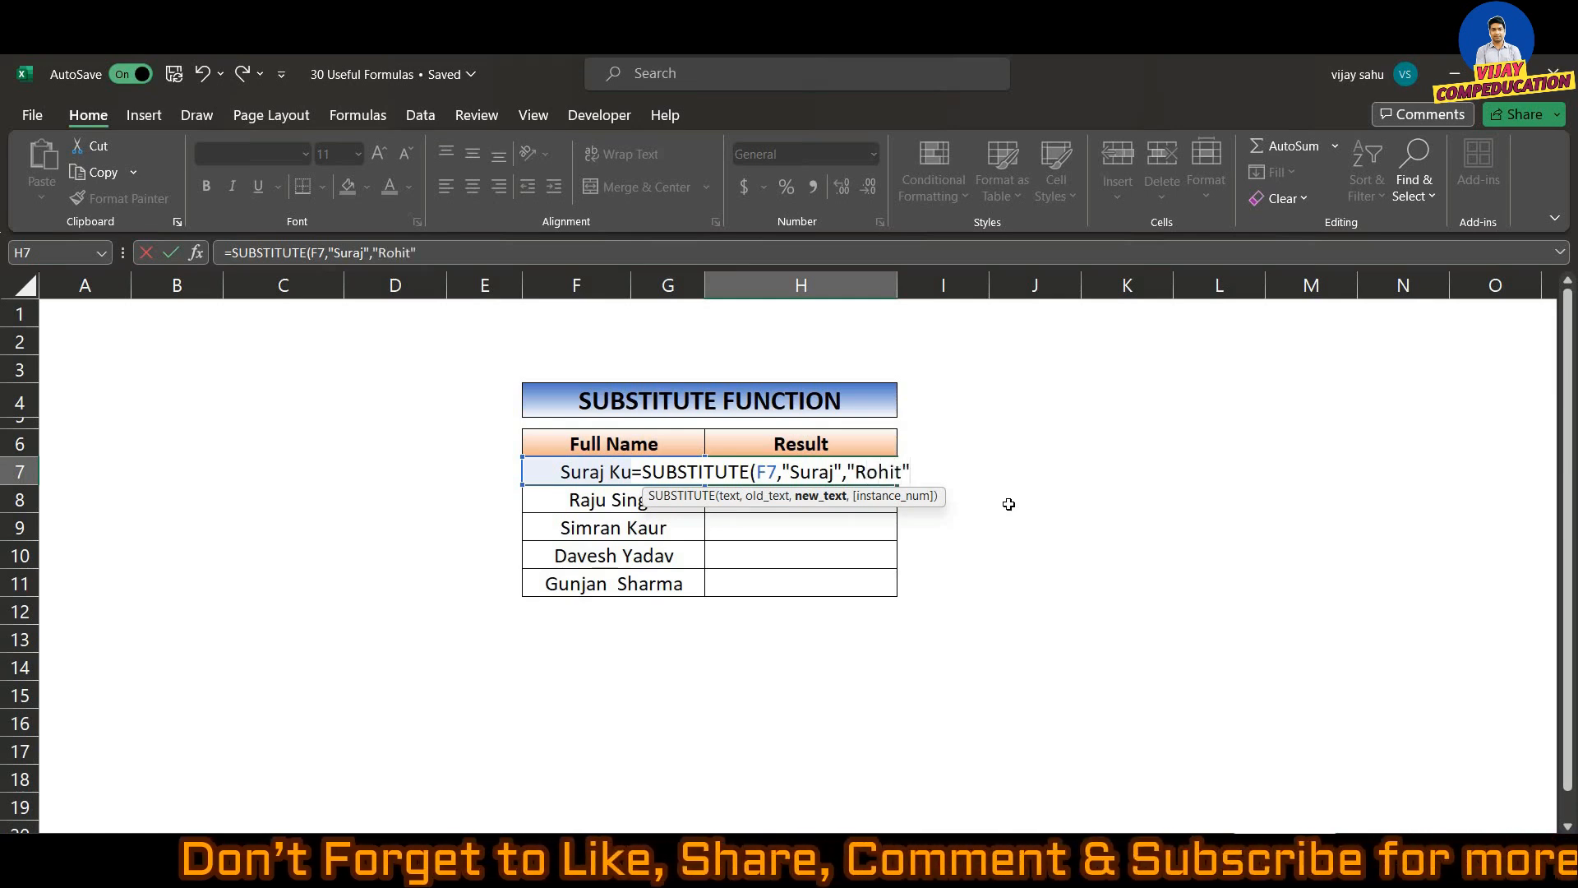
text())
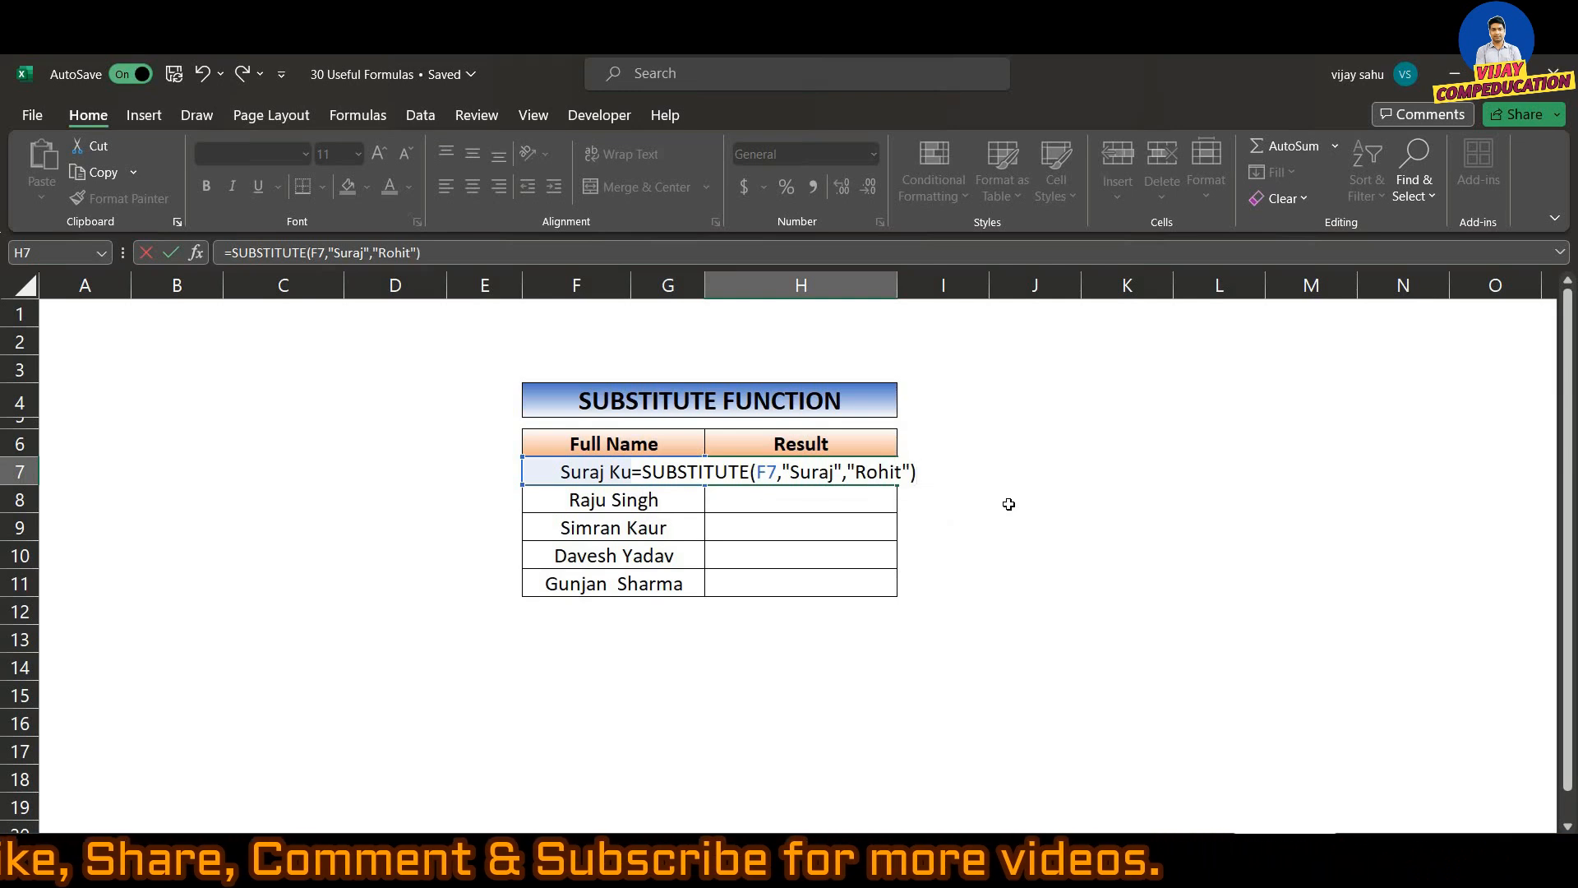
key(Return)
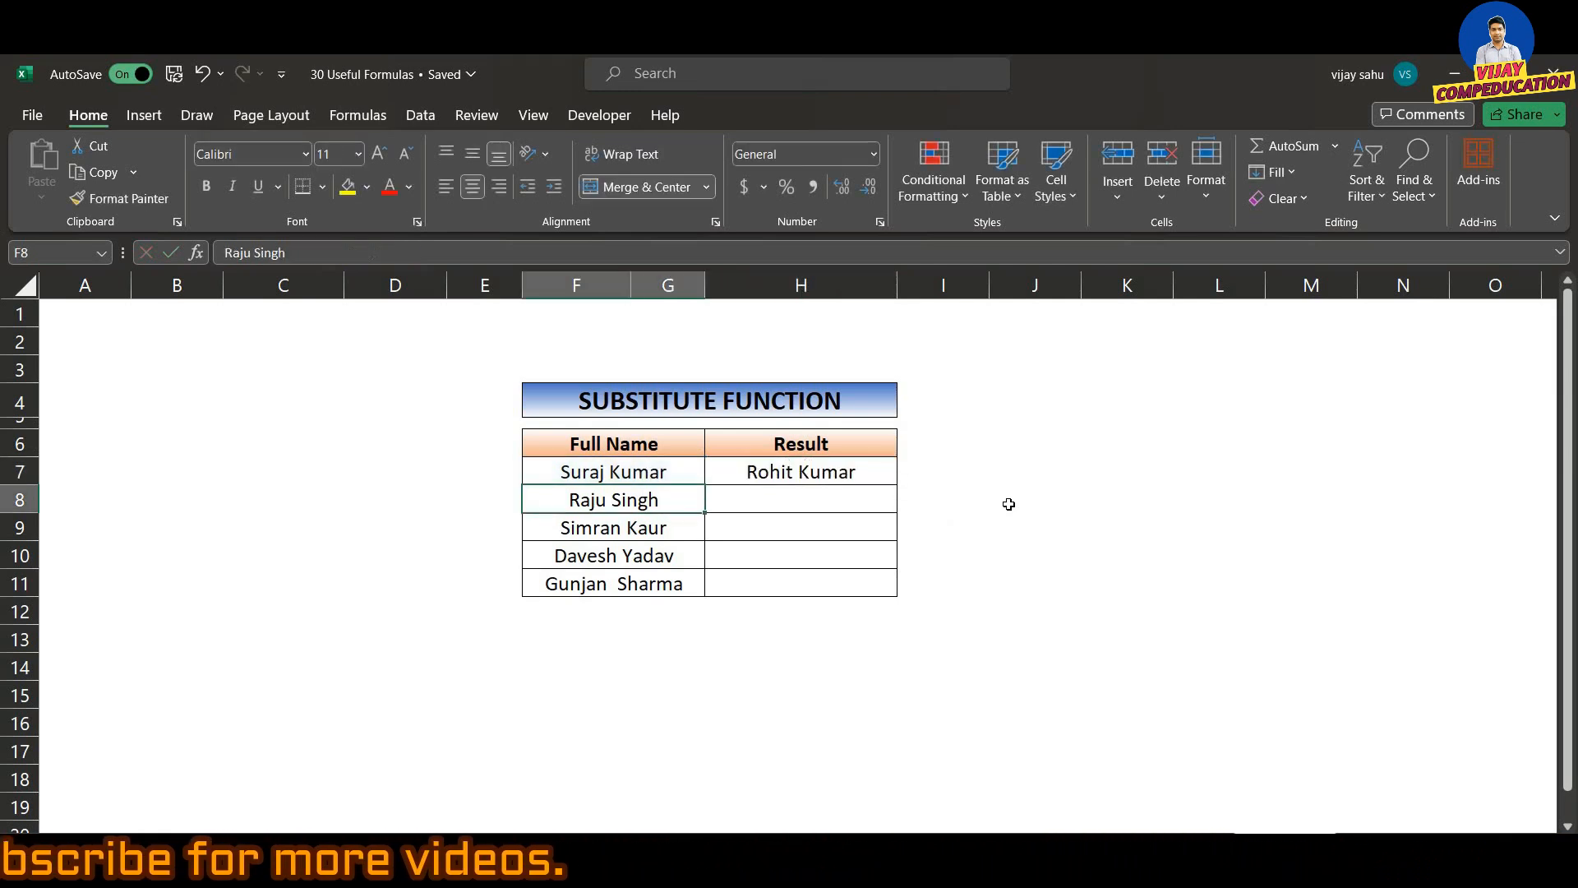
Enter a SUBSTITUTE formula in H8 that replaces the surname within F8 with a different surname.
click(767, 472)
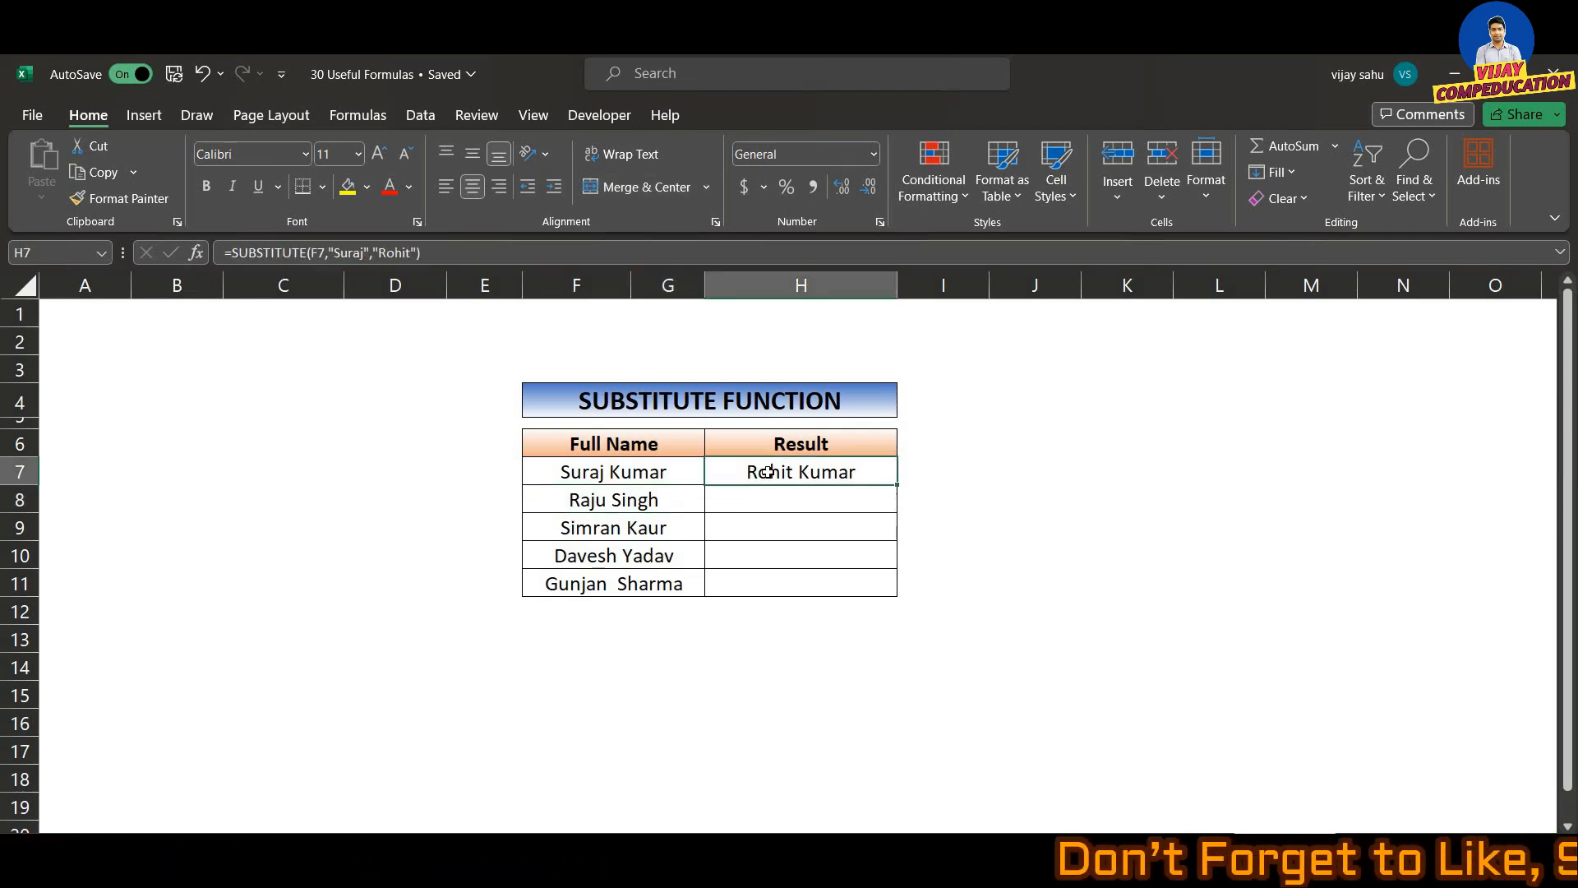
click(772, 500)
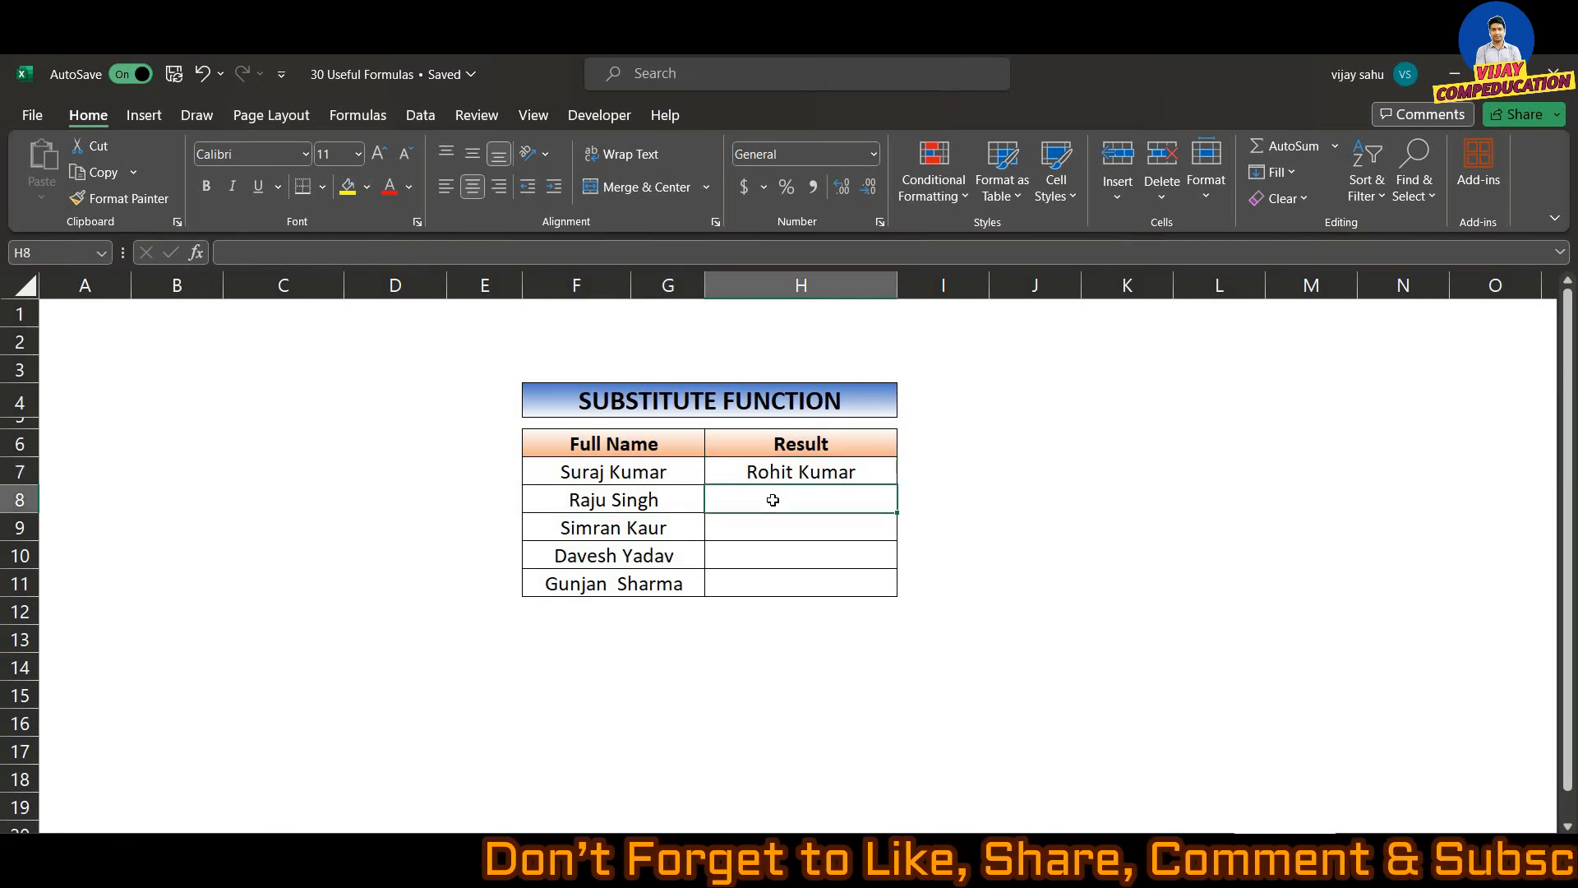
text(=sub)
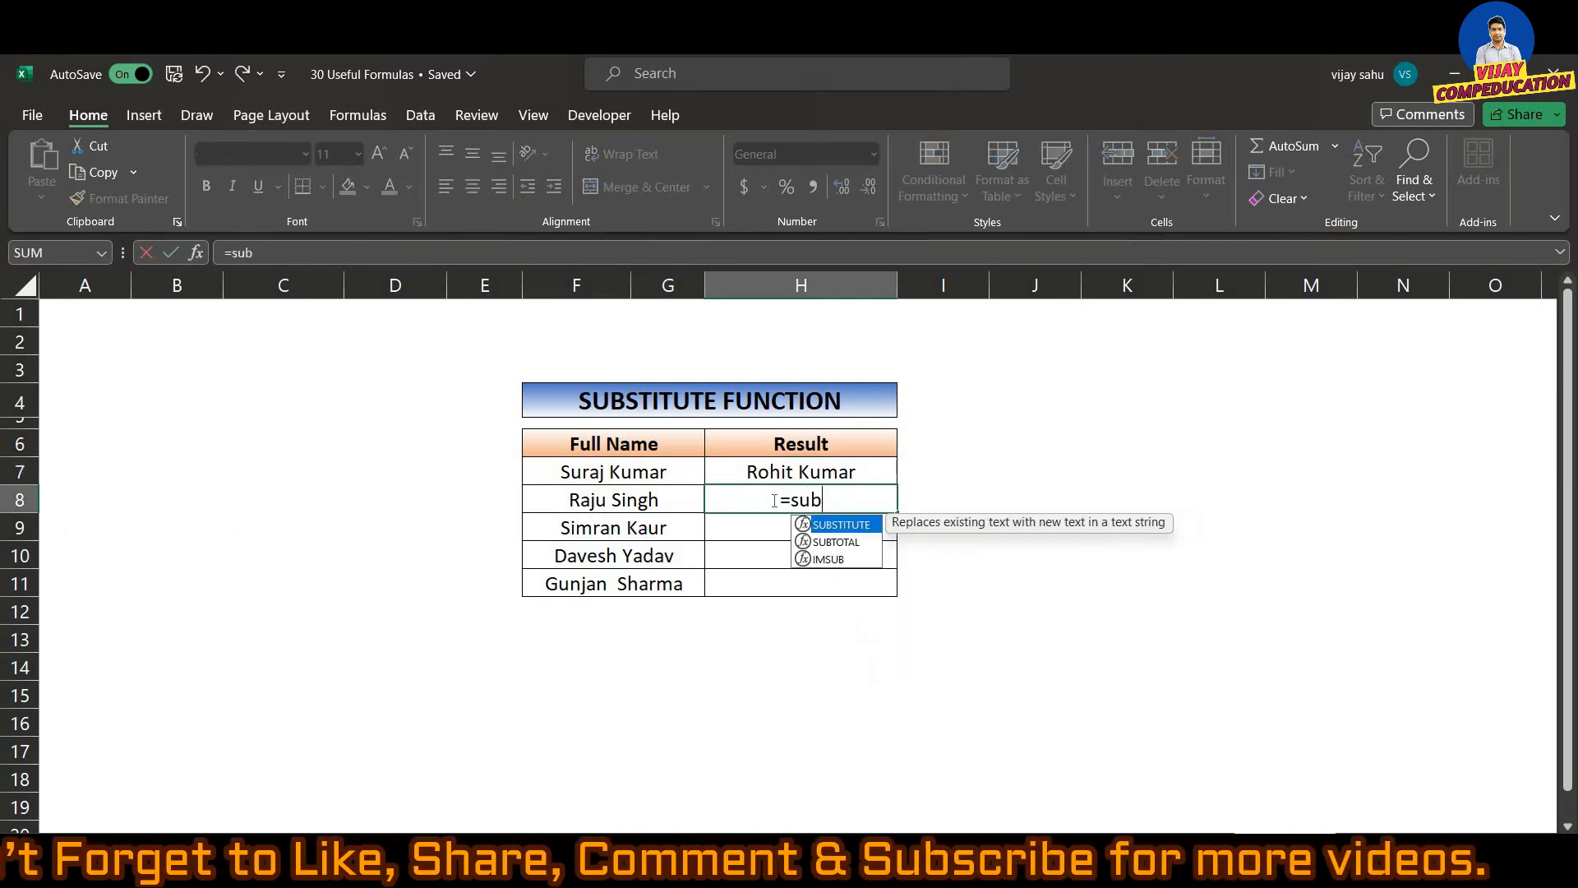
key(Tab)
key(Left)
key(Left)
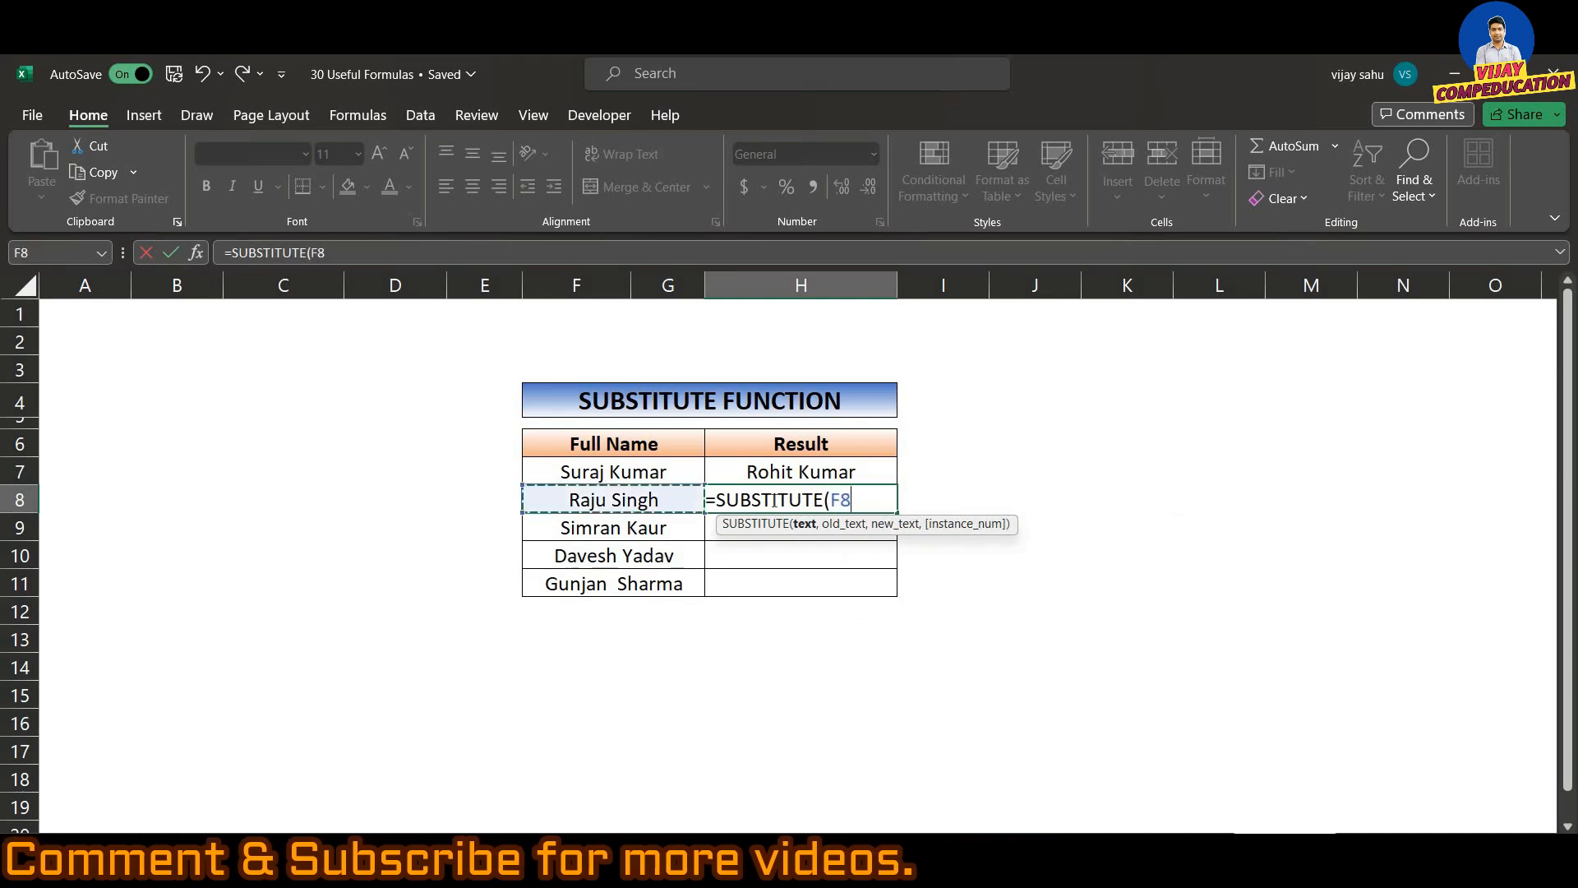
text(,)
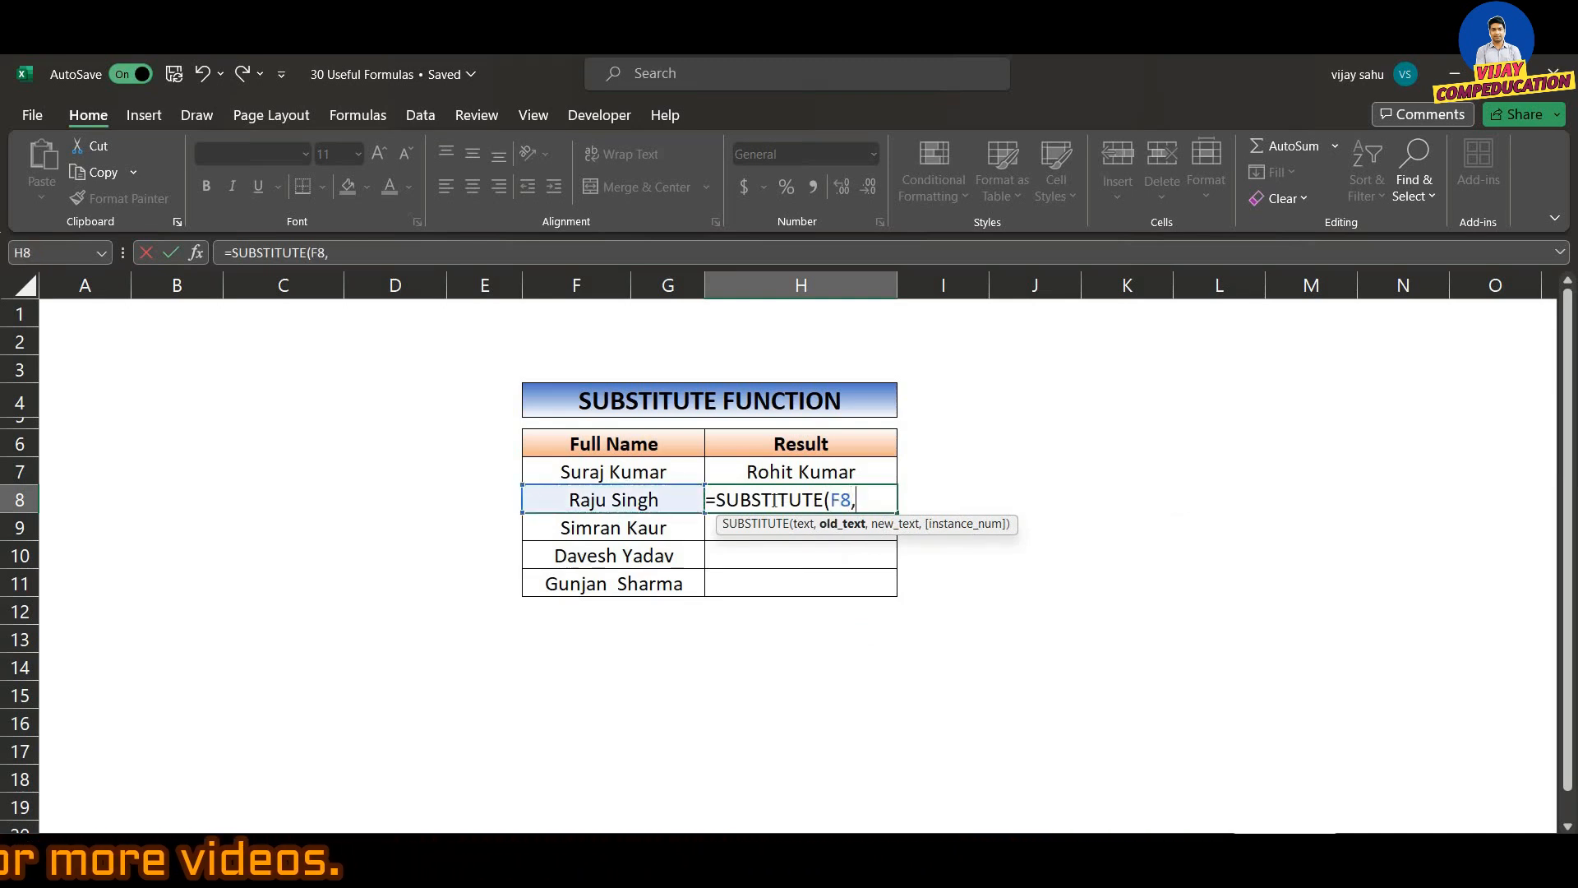
text(")
text(Si)
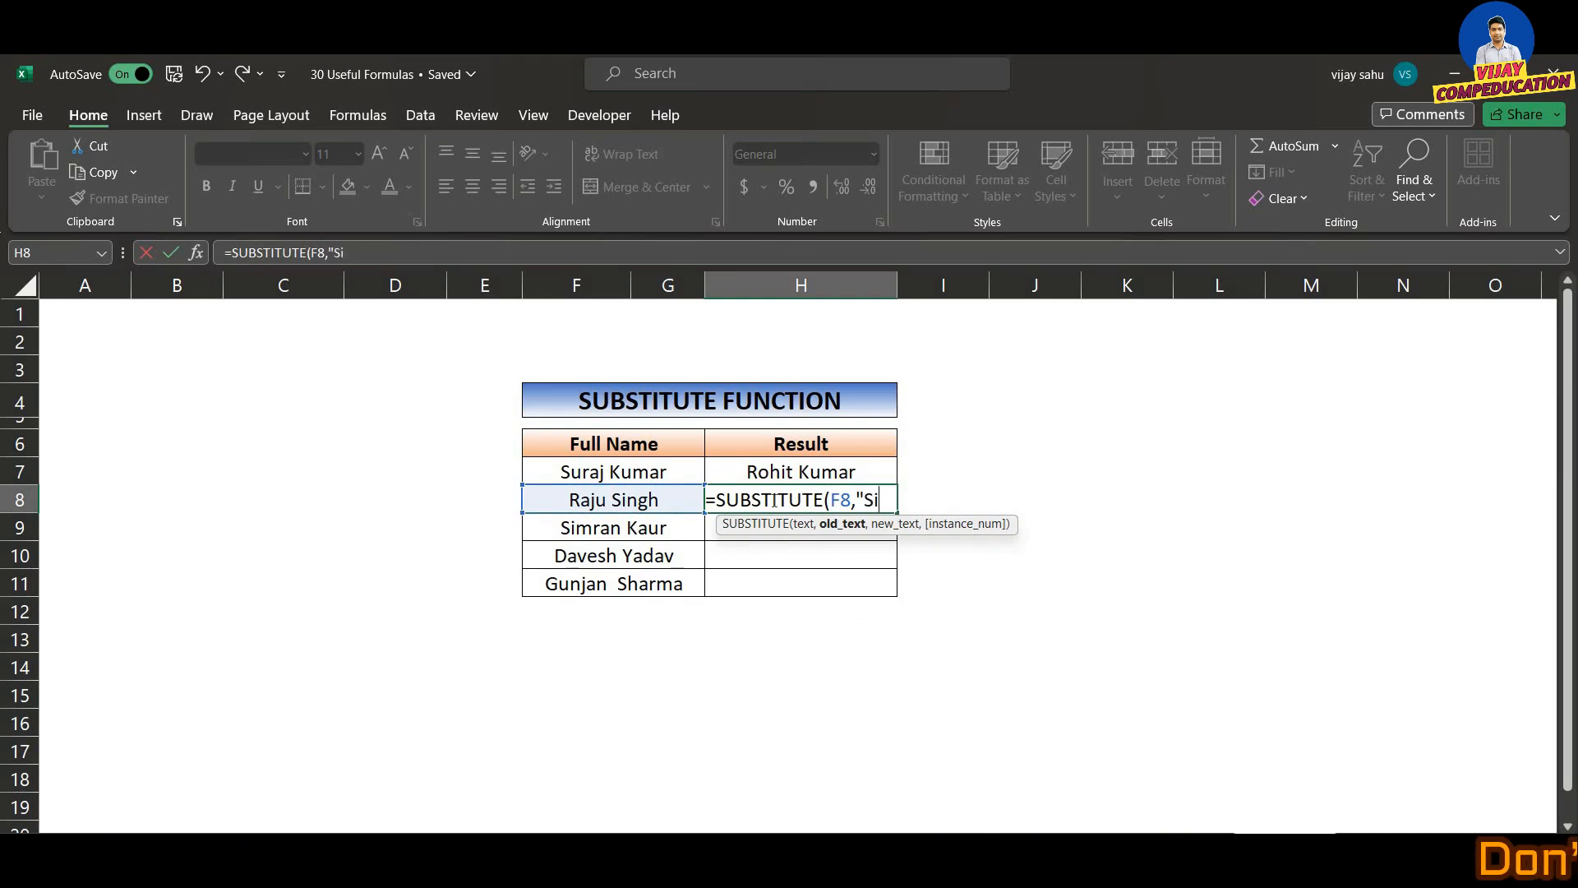
text(ngh","Ya)
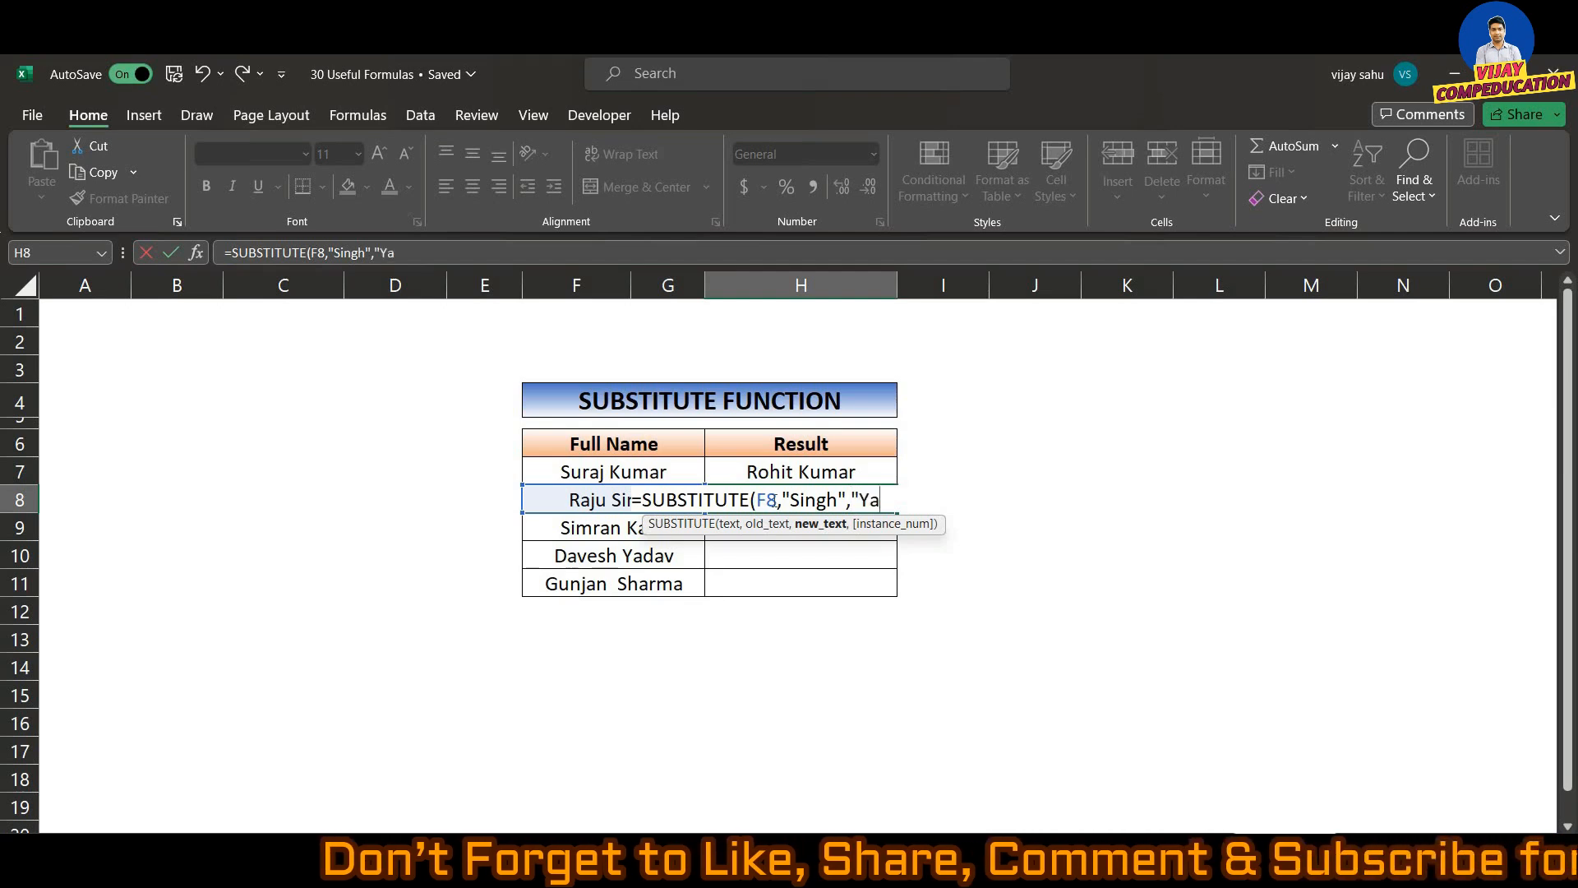
text(dav")
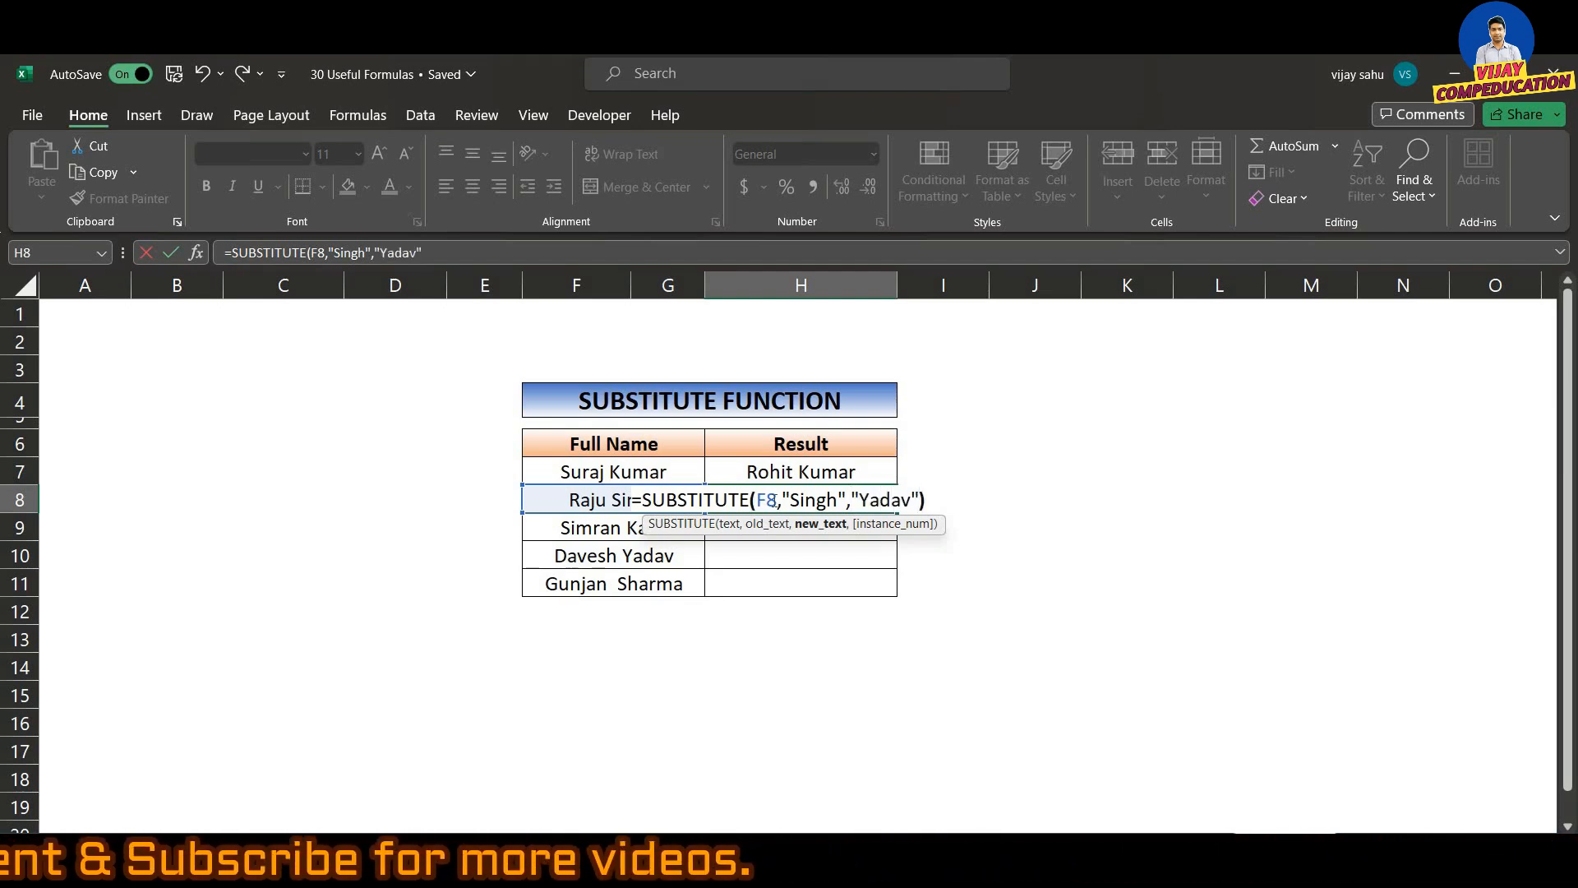
text())
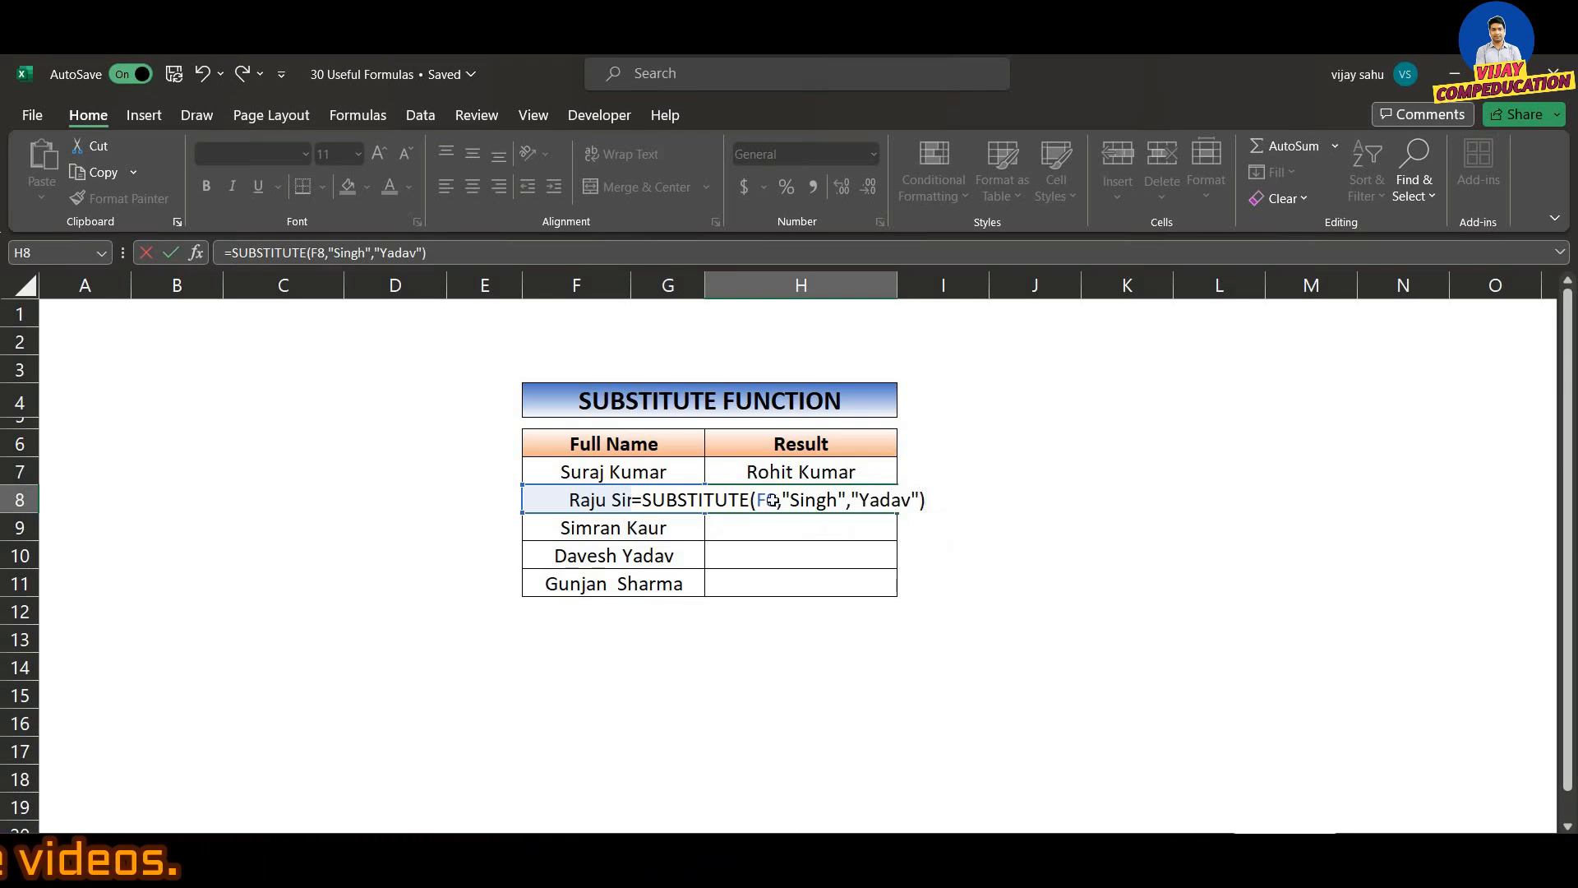
key(Return)
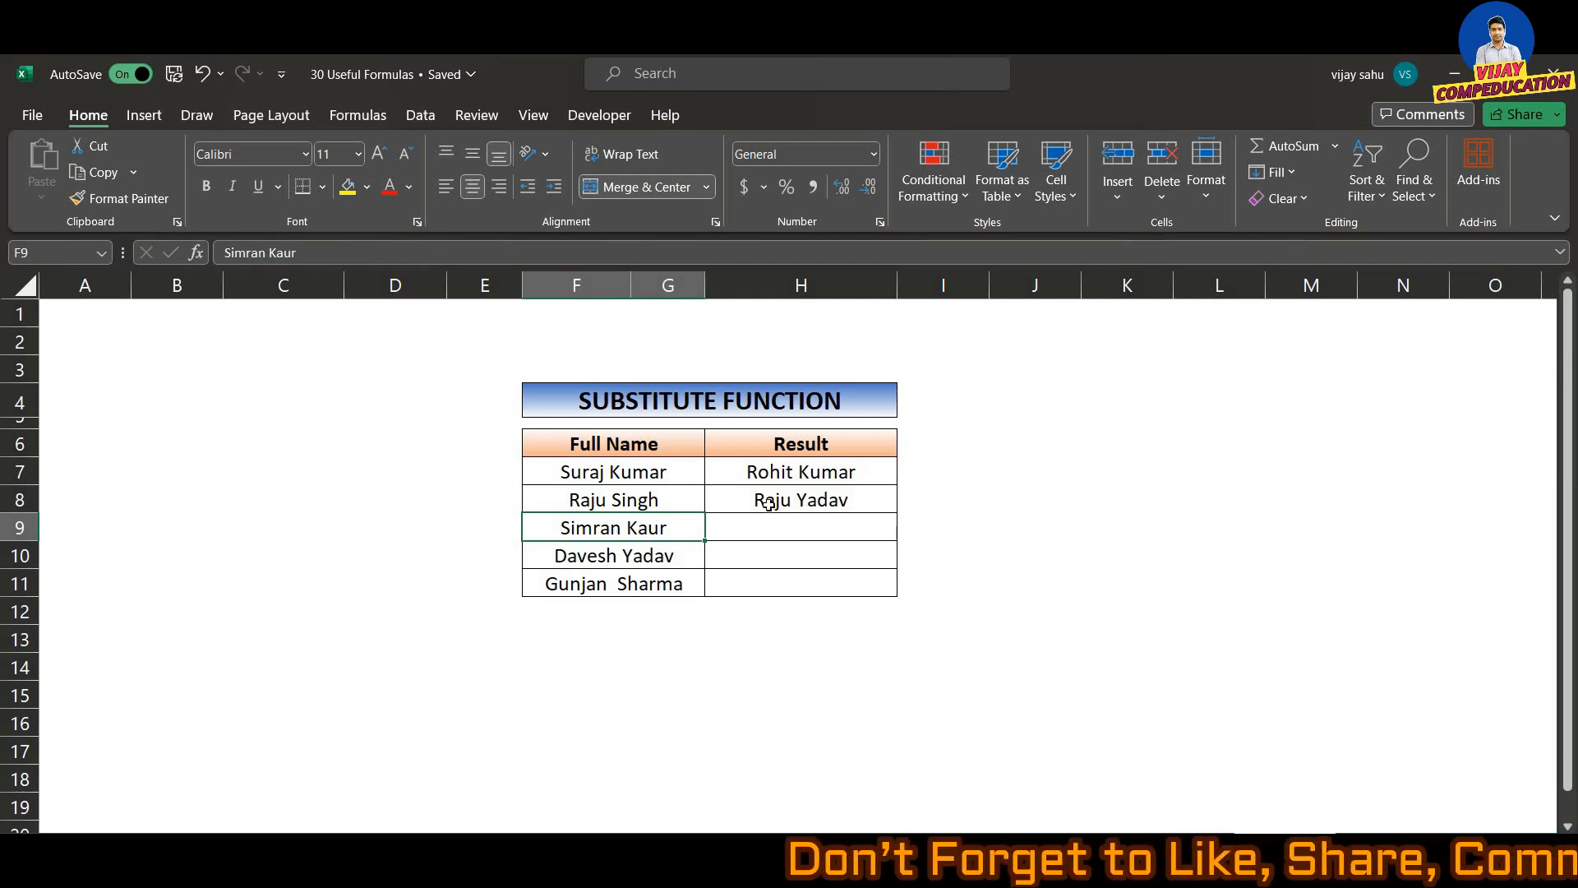
On the LEFT, MID and RIGHT FUNCTION sheet, enter =LEFT(E7,5) in the first cell of the Left column, G7.
click(653, 499)
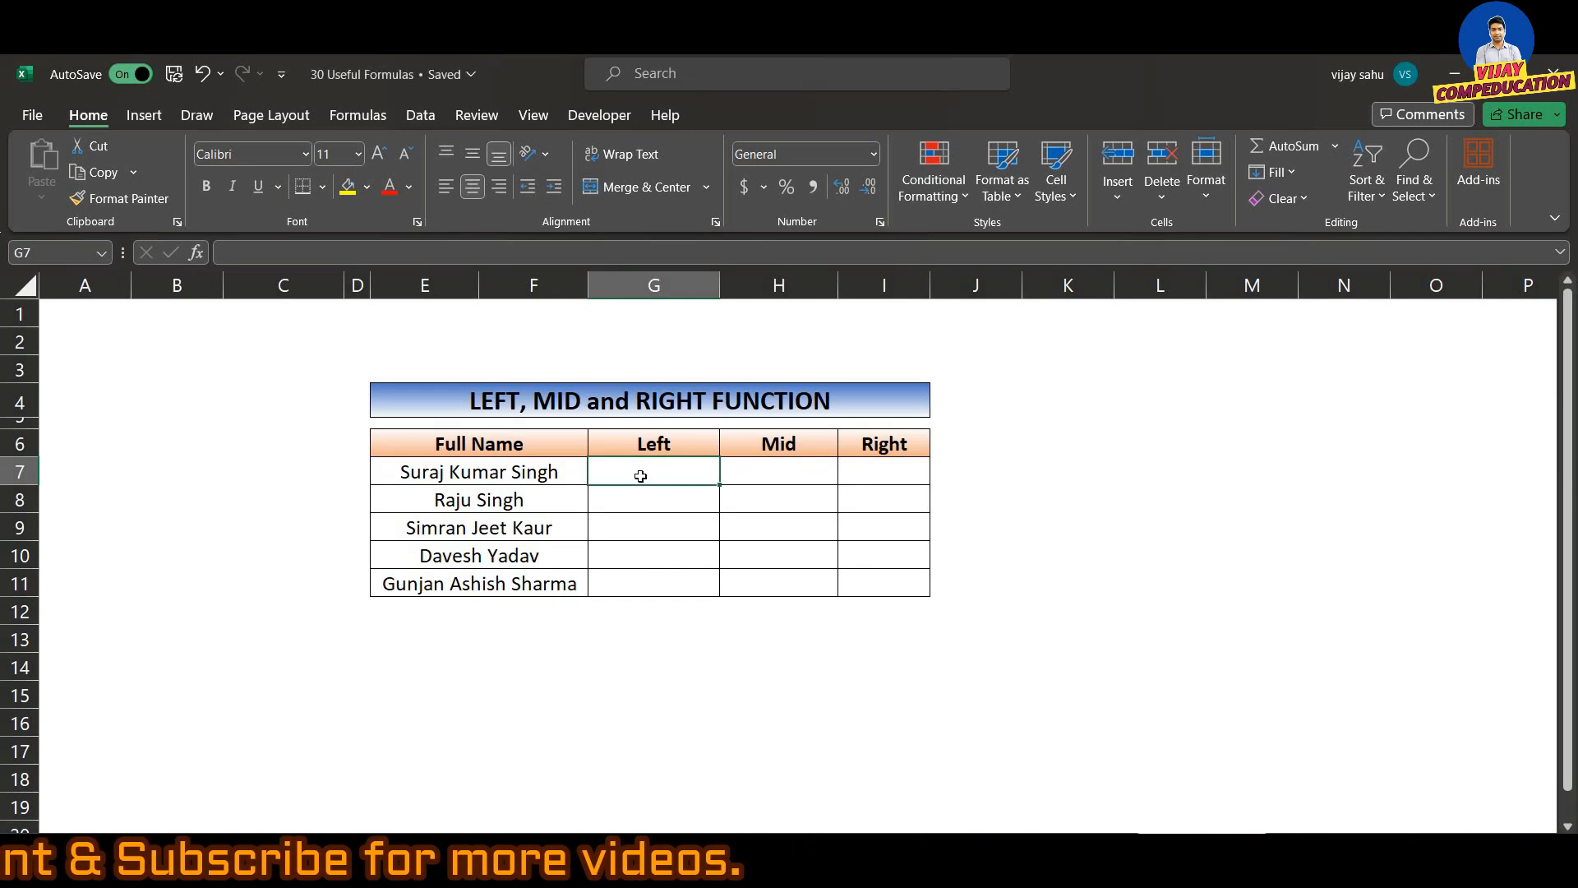
text(=lef)
key(Tab)
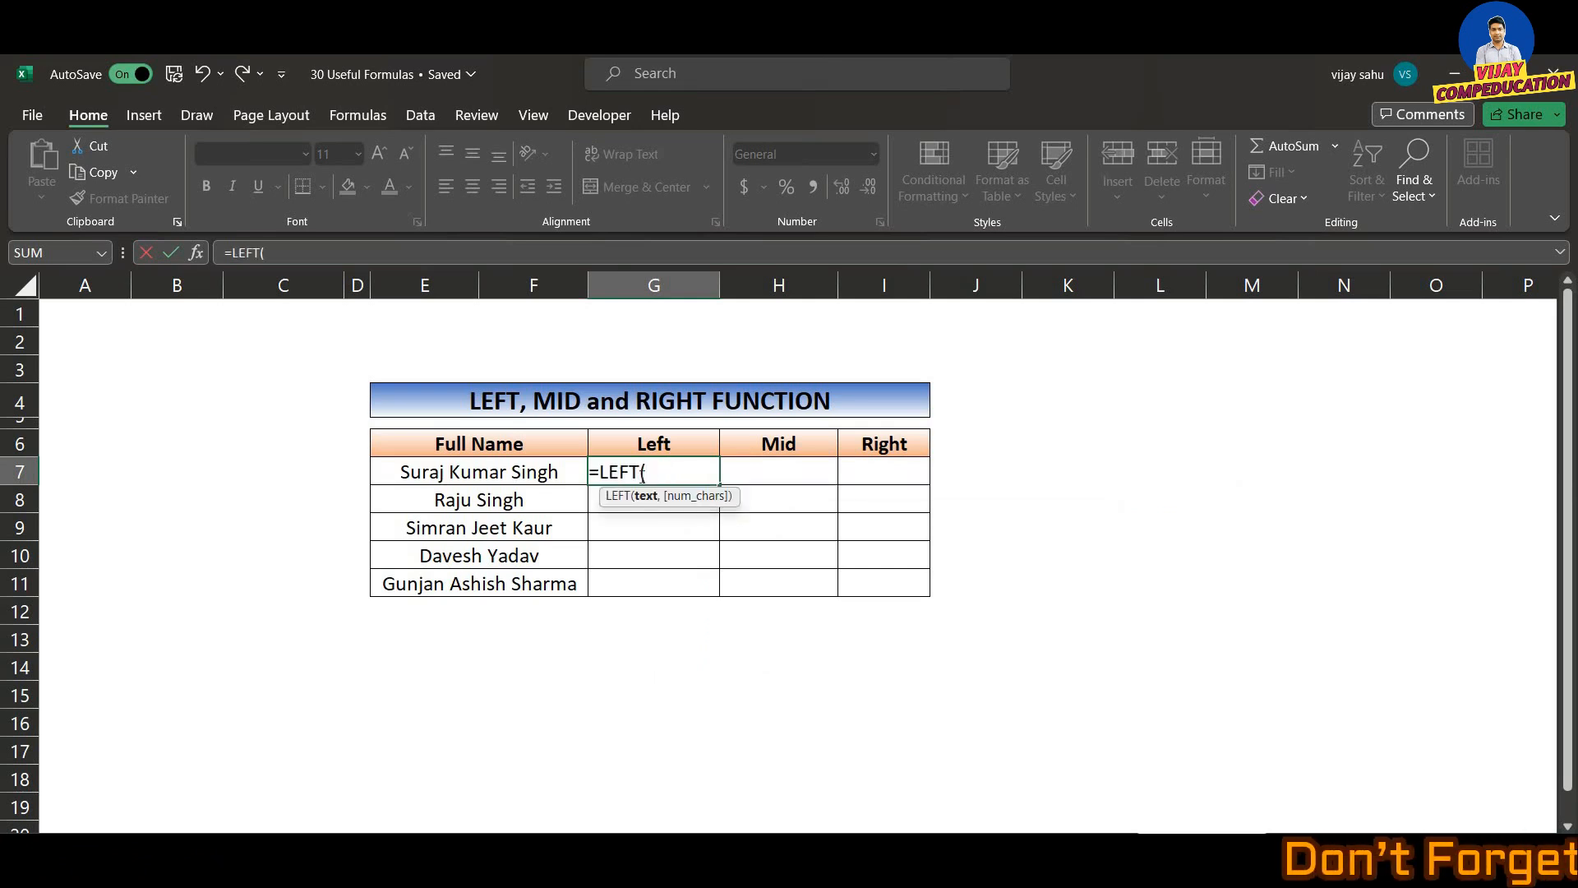
key(Left)
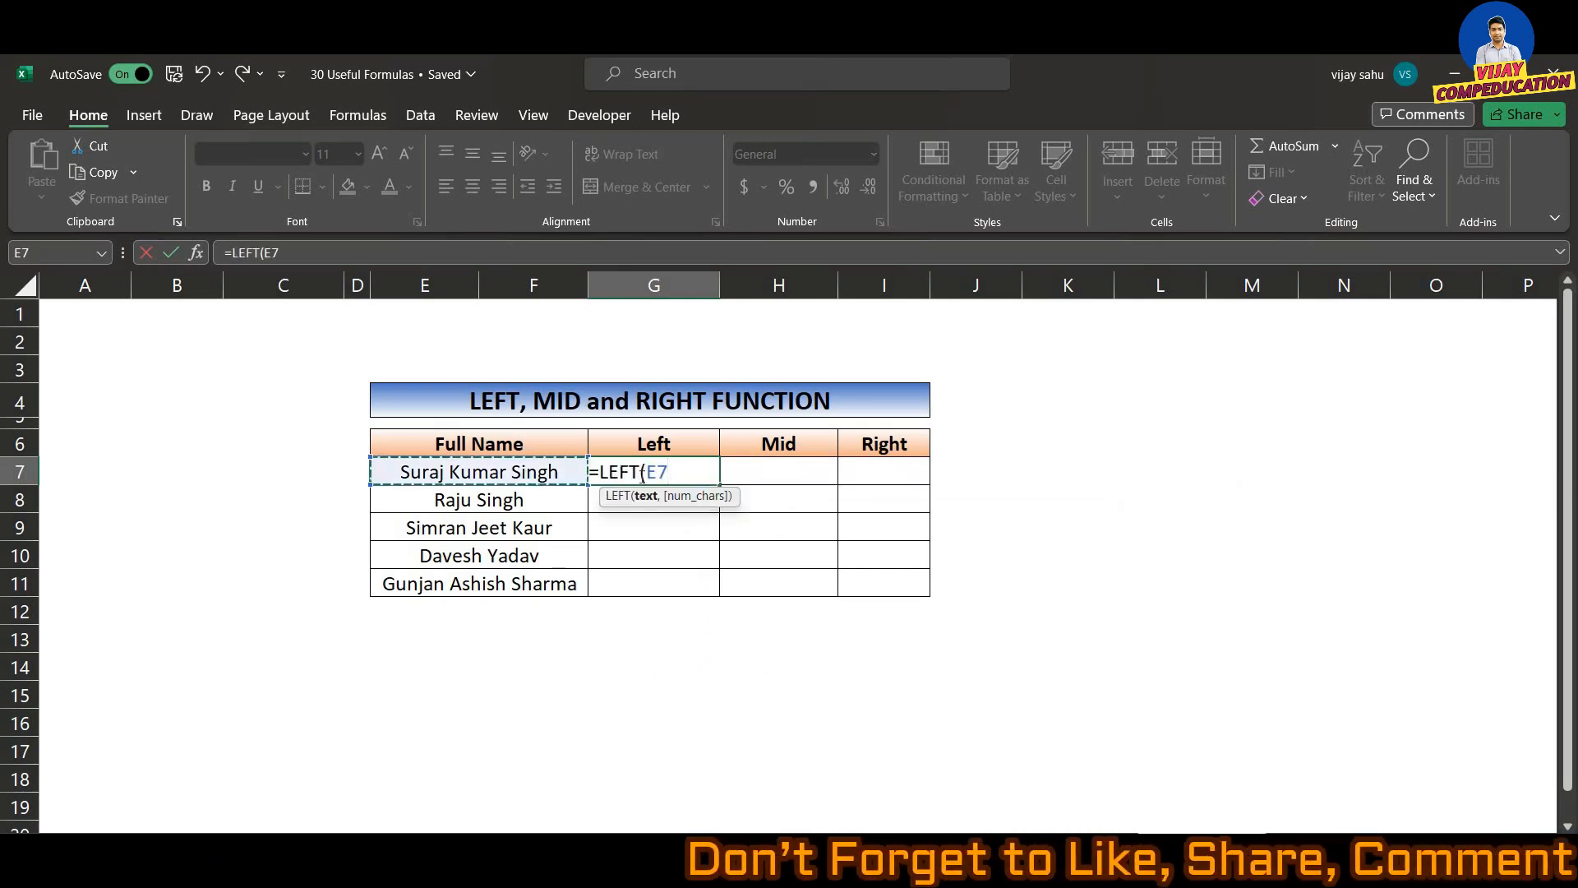
text(,)
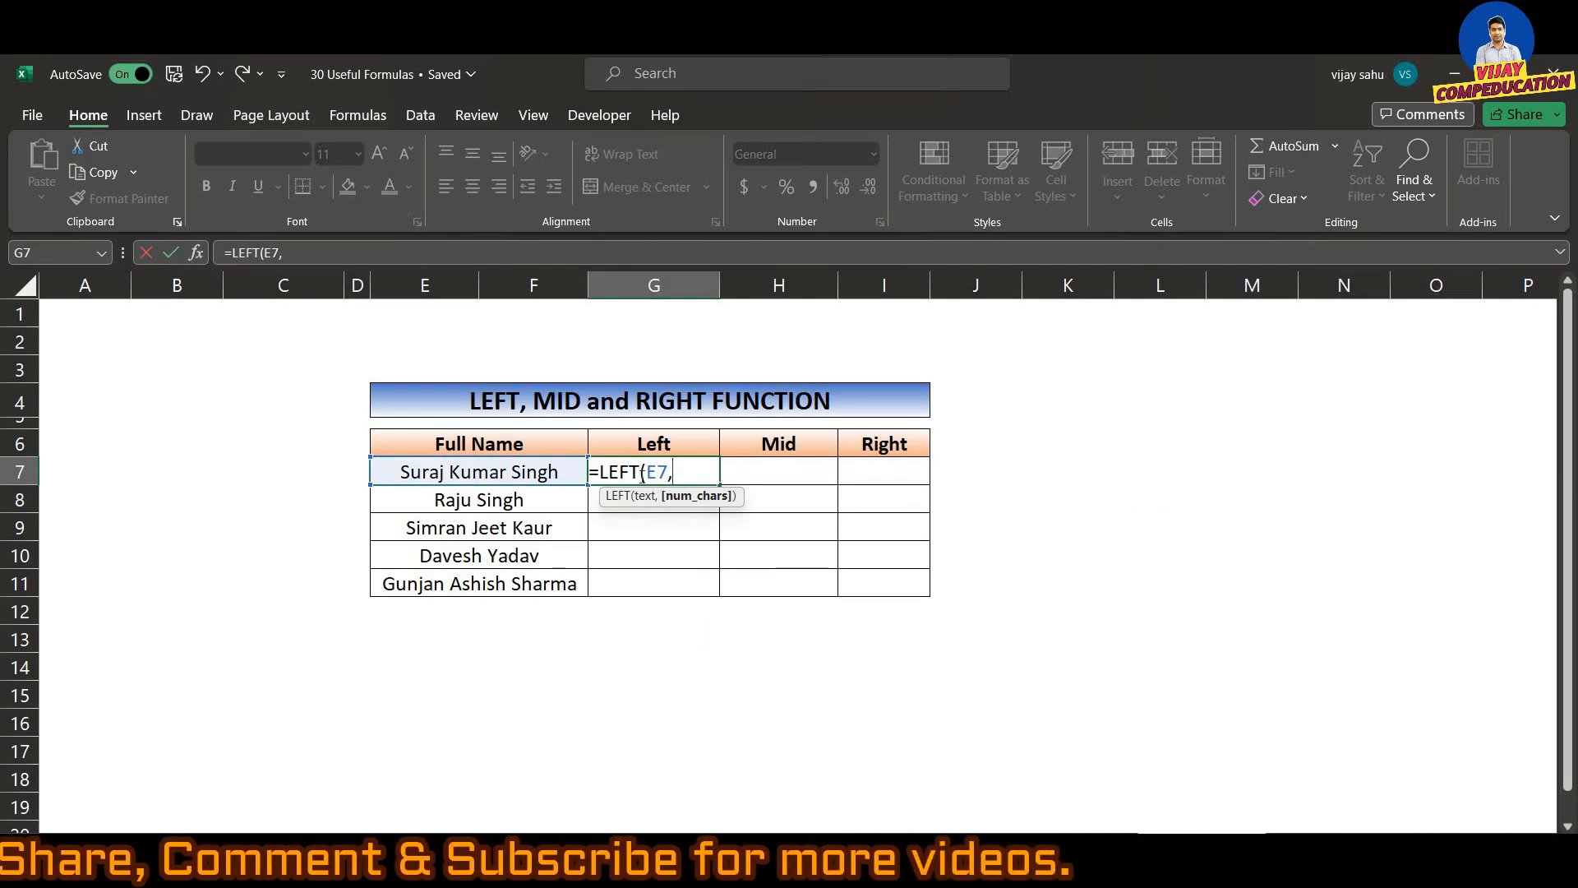
text(5))
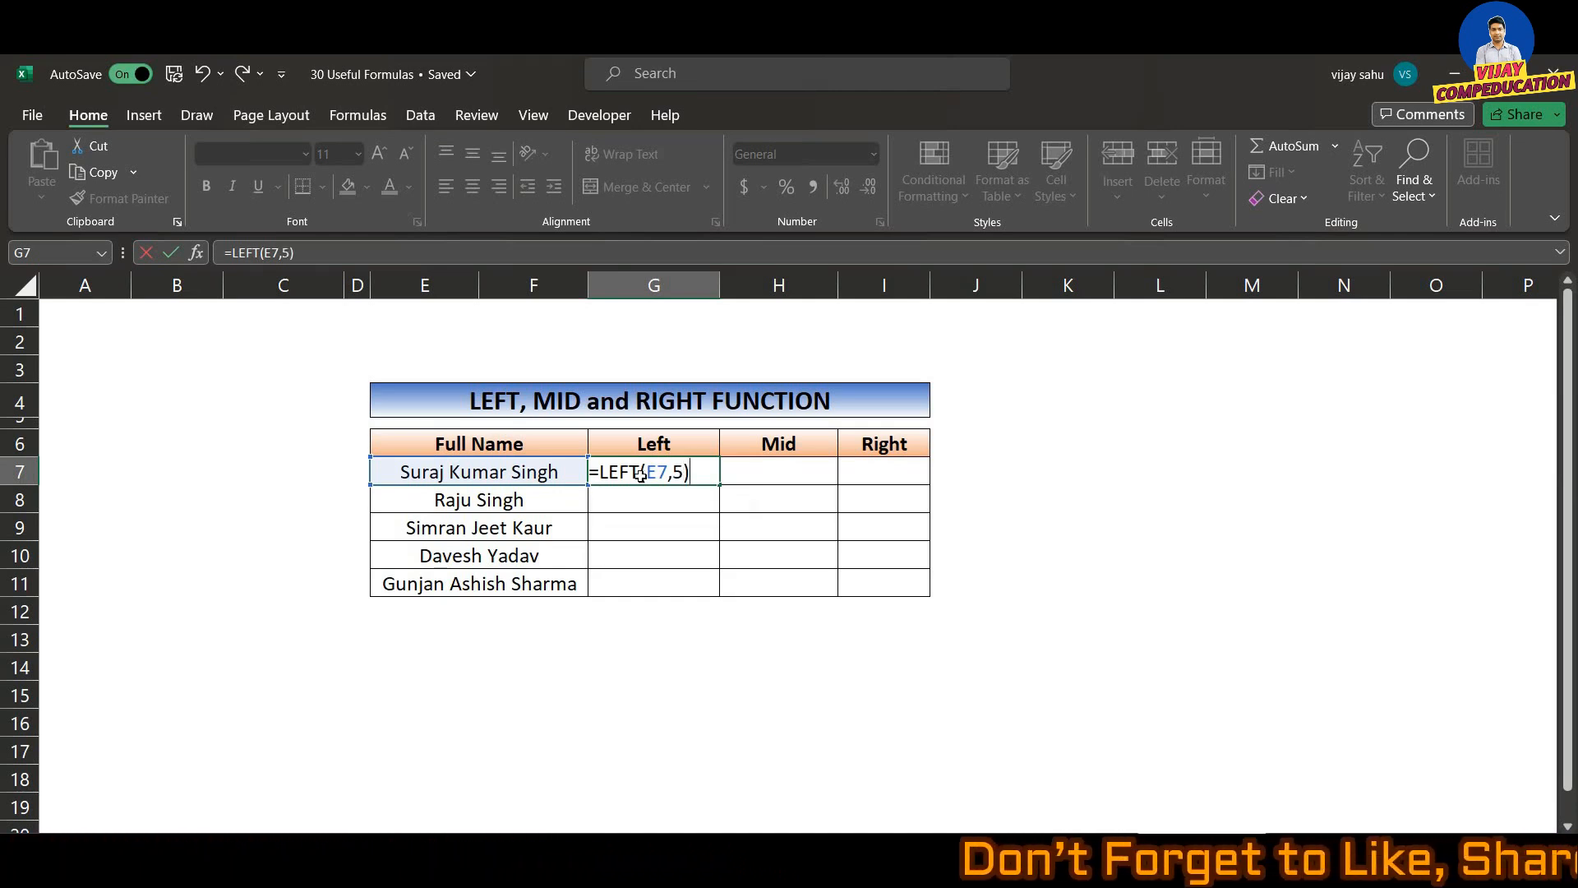
key(Return)
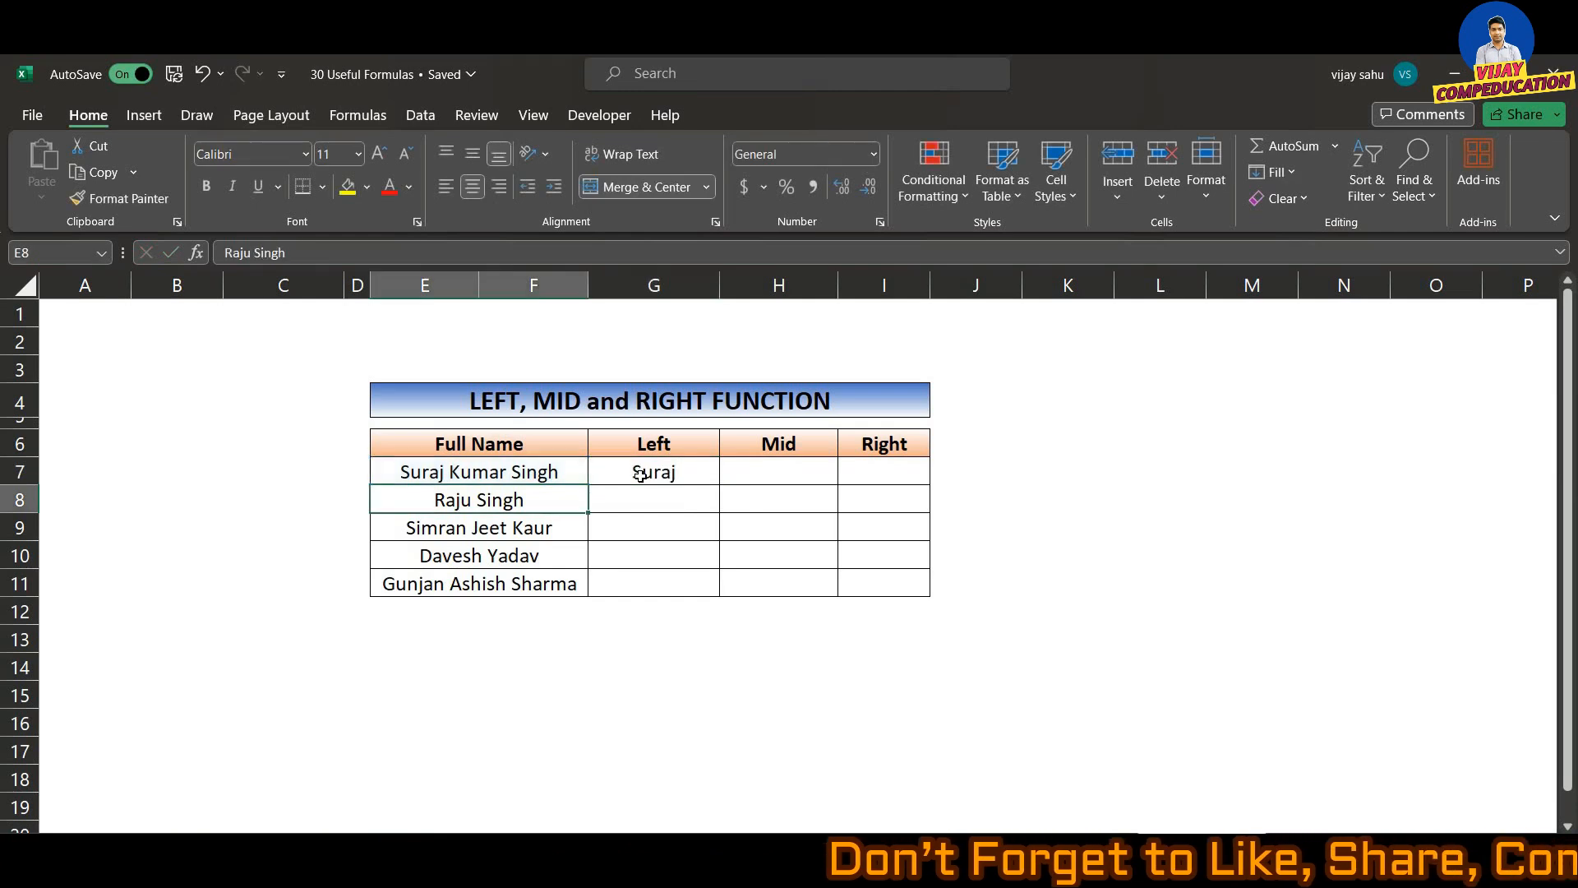
Fill the LEFT formula from G7 down to G11 and review the formulas in G8 and G7.
click(690, 471)
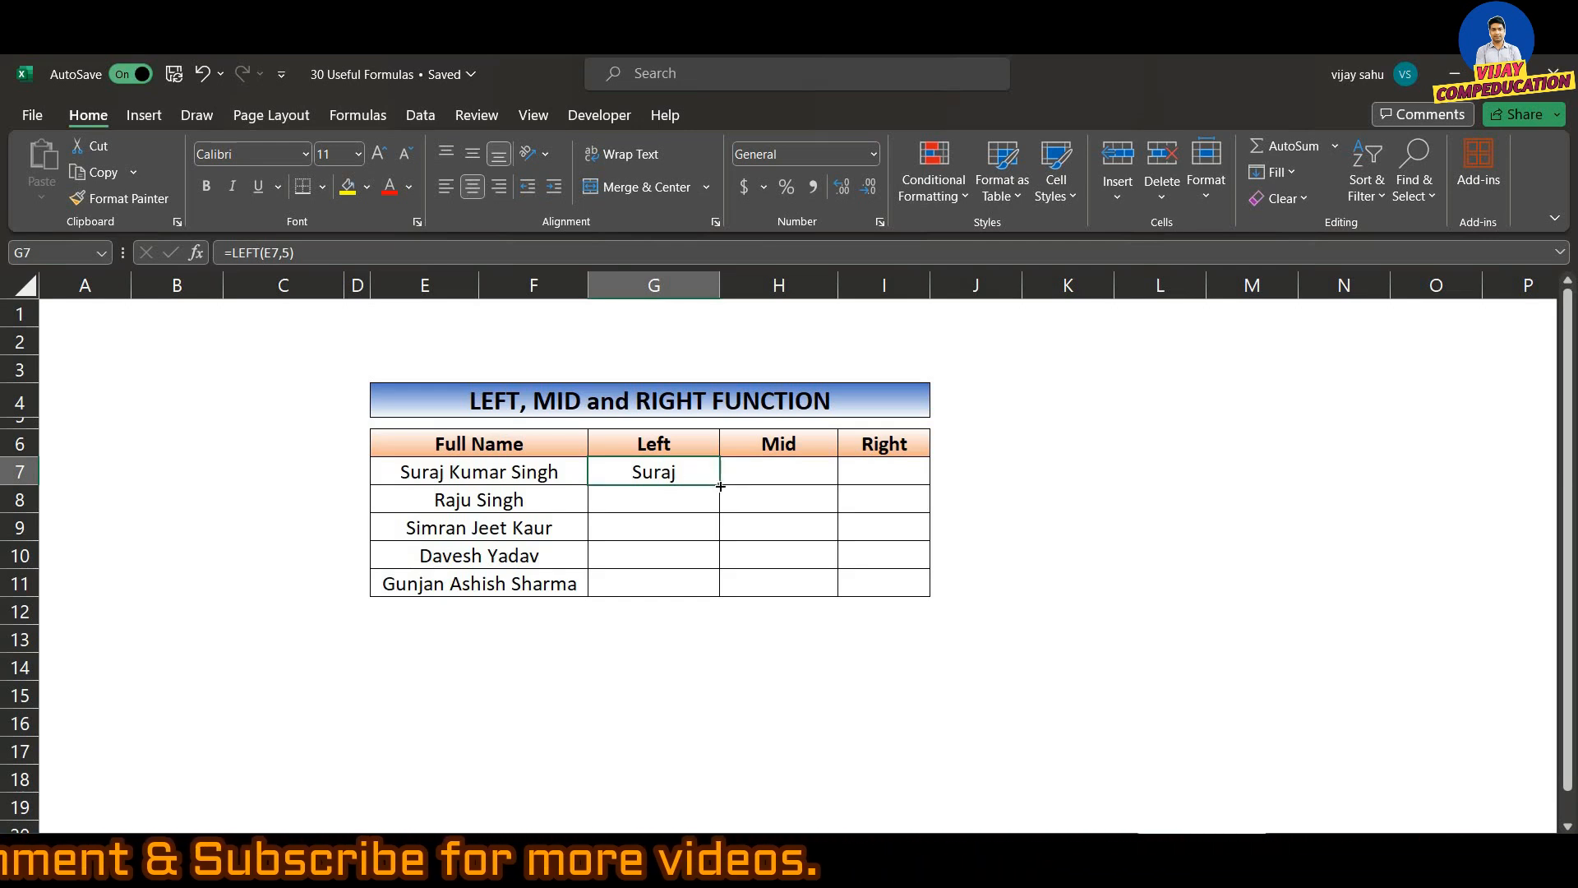
double_click(720, 486)
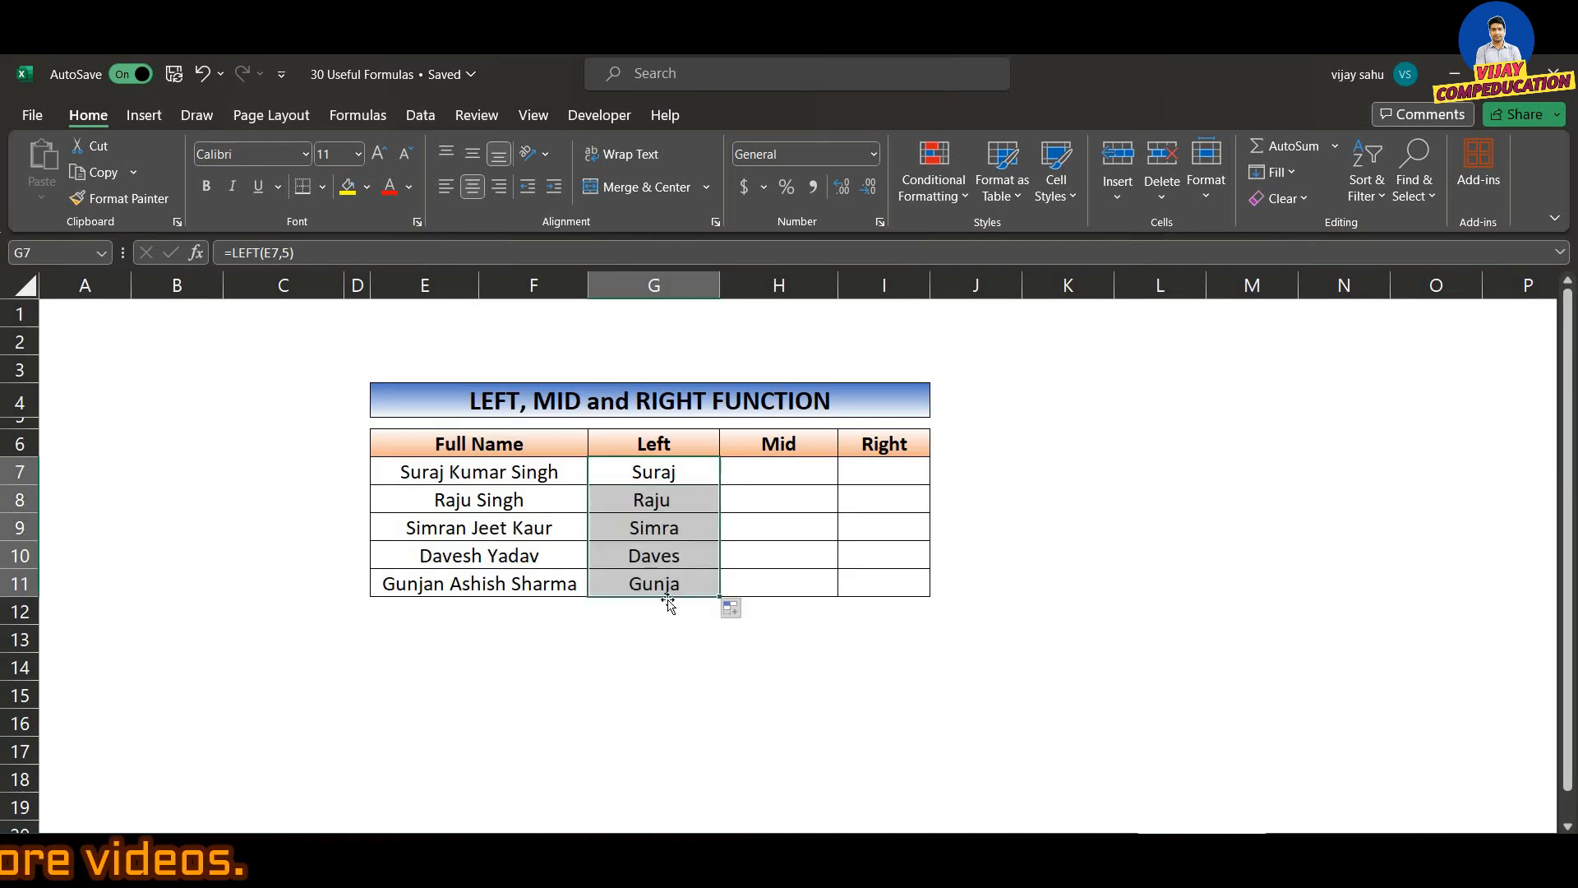
click(657, 498)
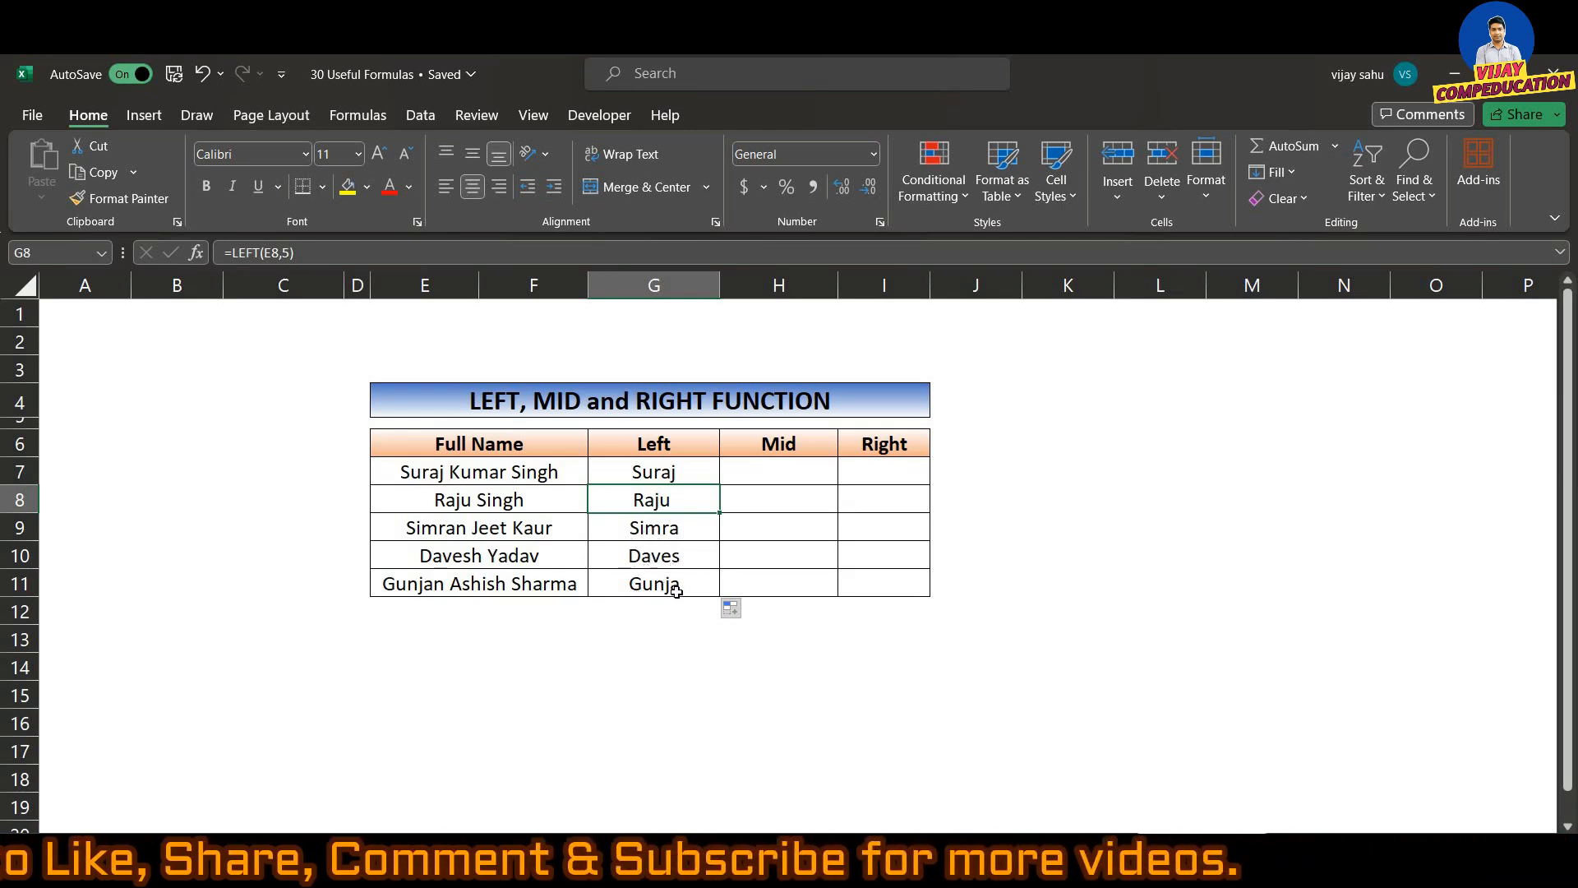
click(676, 472)
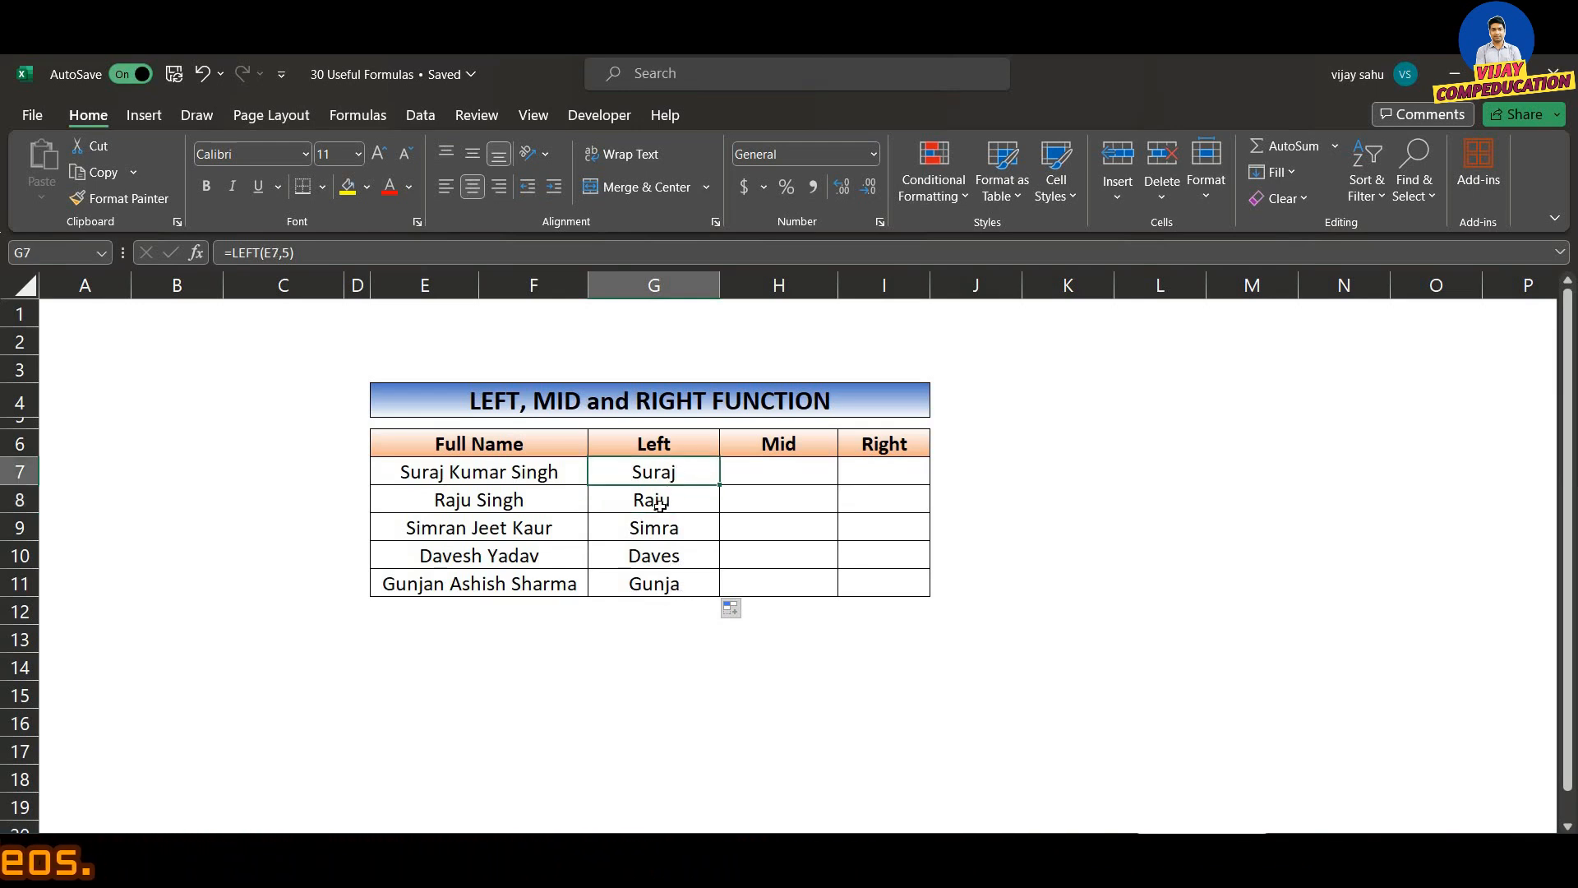
Change the number of characters in G8's LEFT formula to 4, making it =LEFT(E8,4).
click(660, 506)
double_click(660, 506)
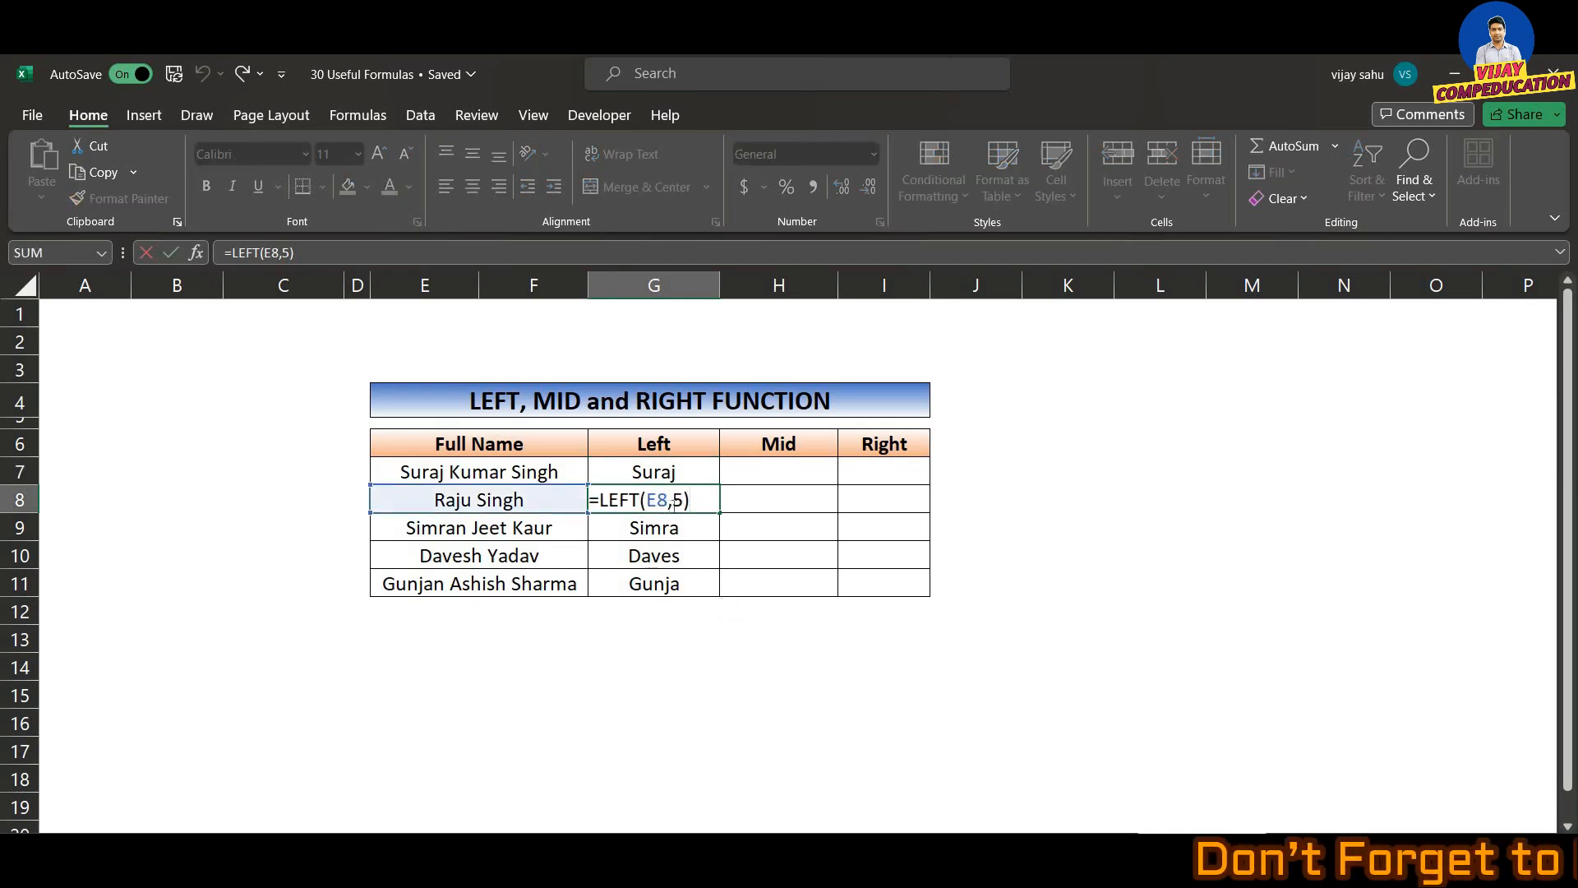
click(679, 501)
key(BackSpace)
text(4)
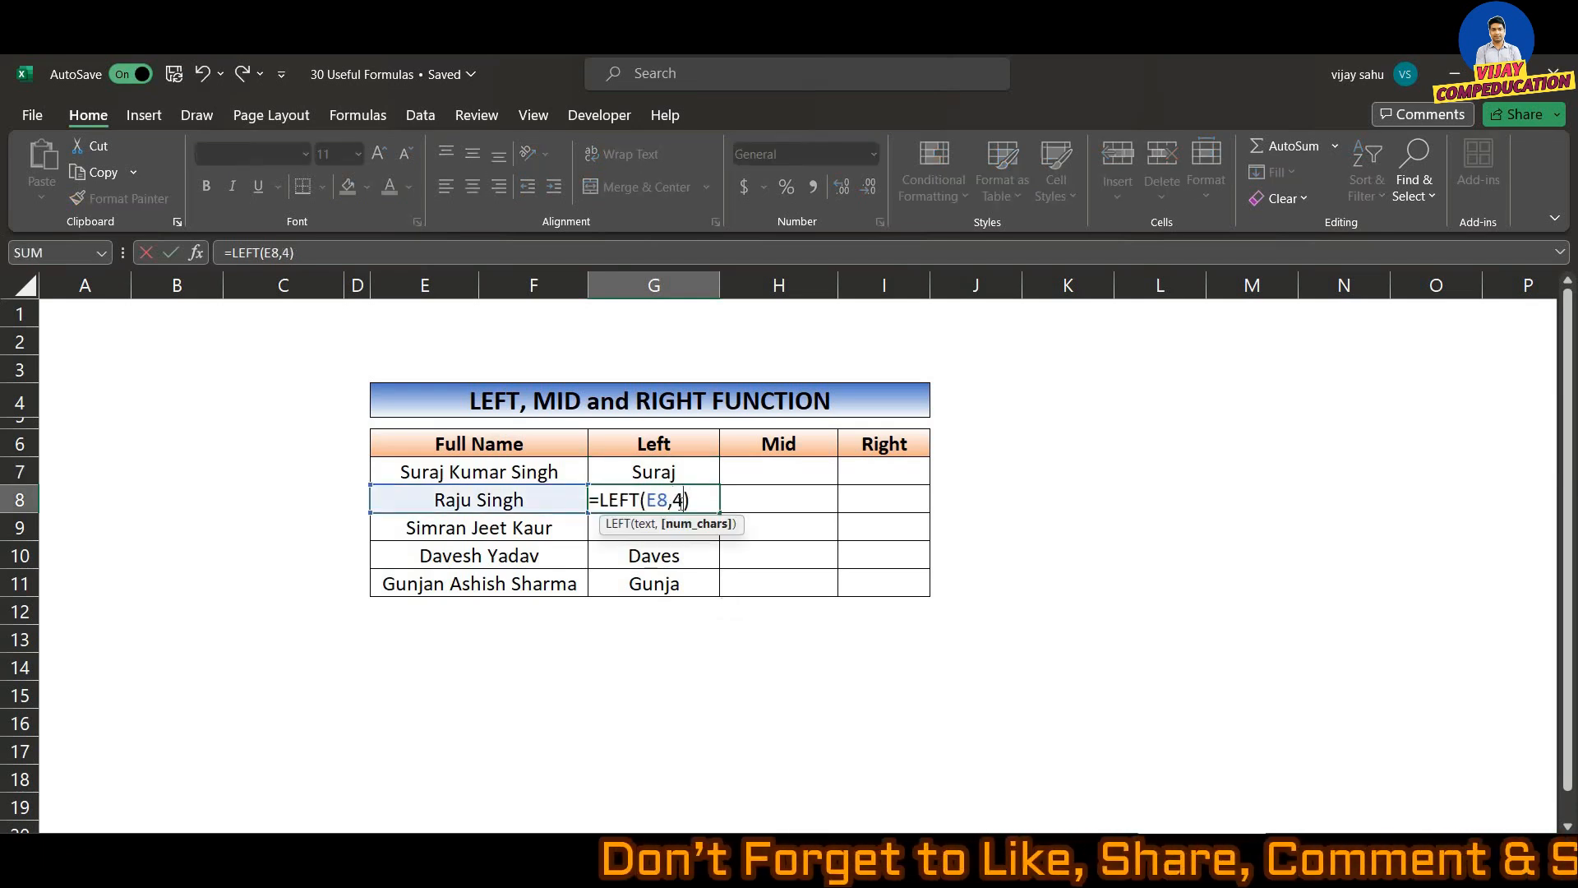
key(Return)
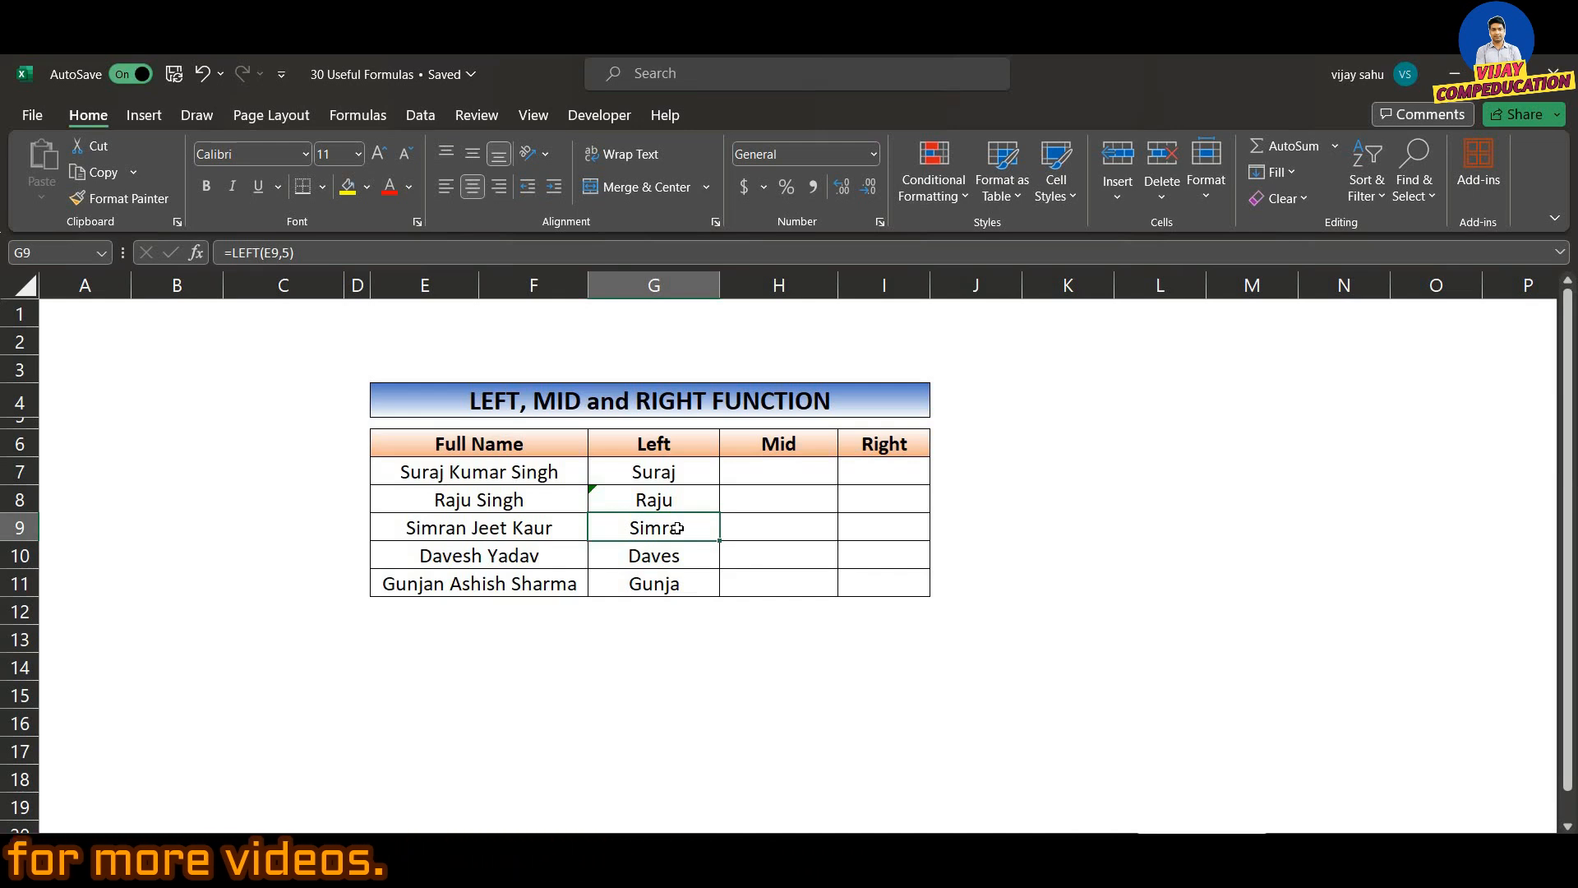
Enter =MID(E7,7,5) in the first cell of the Mid column, H7.
click(792, 466)
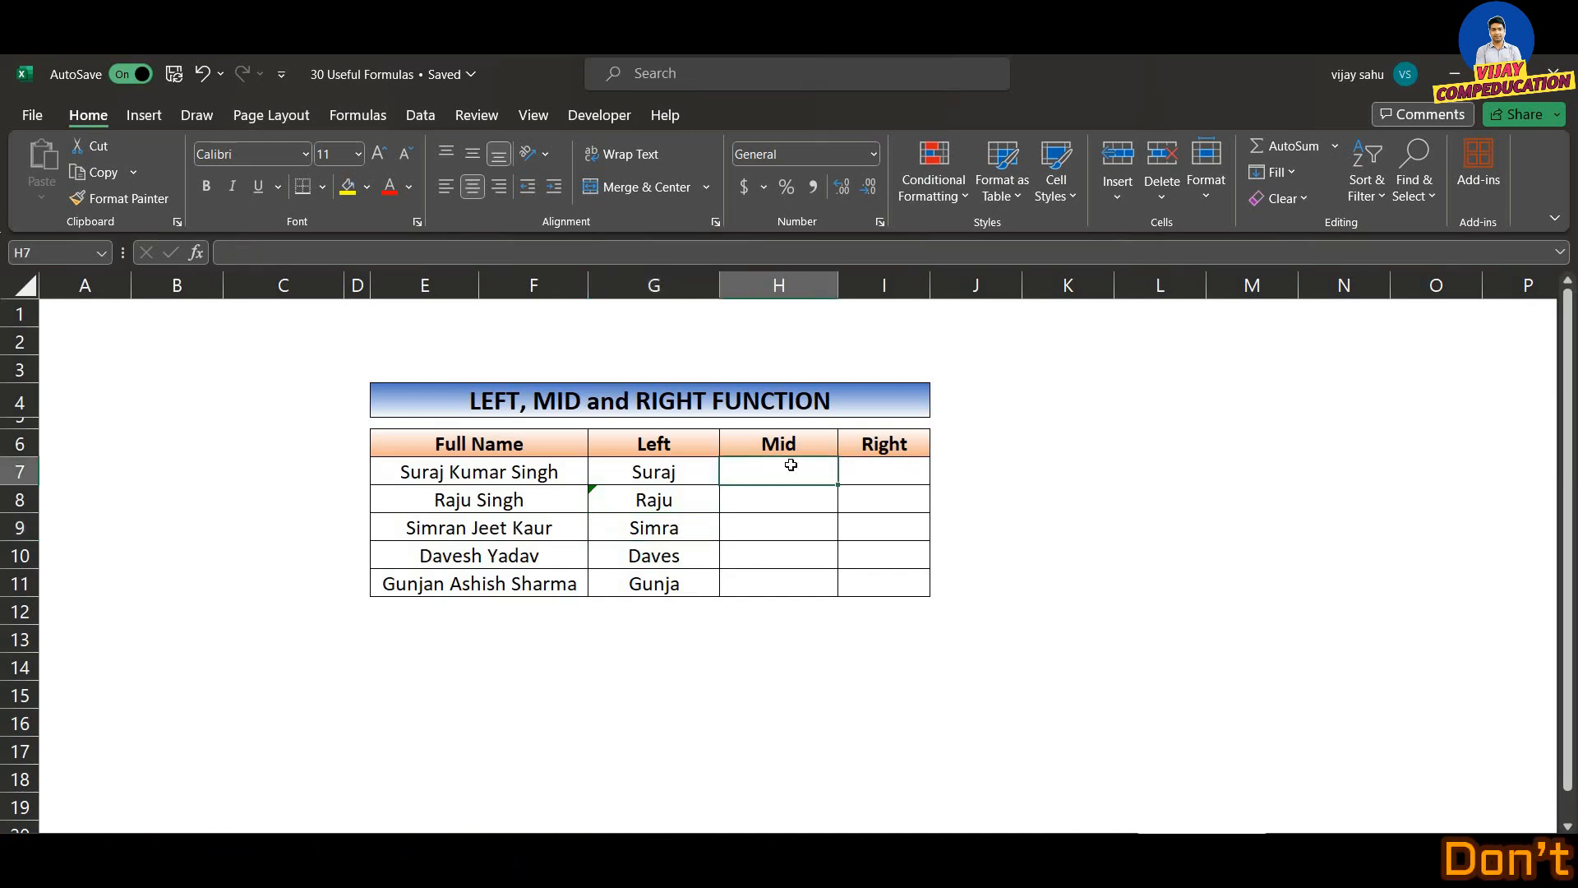
text(=mid)
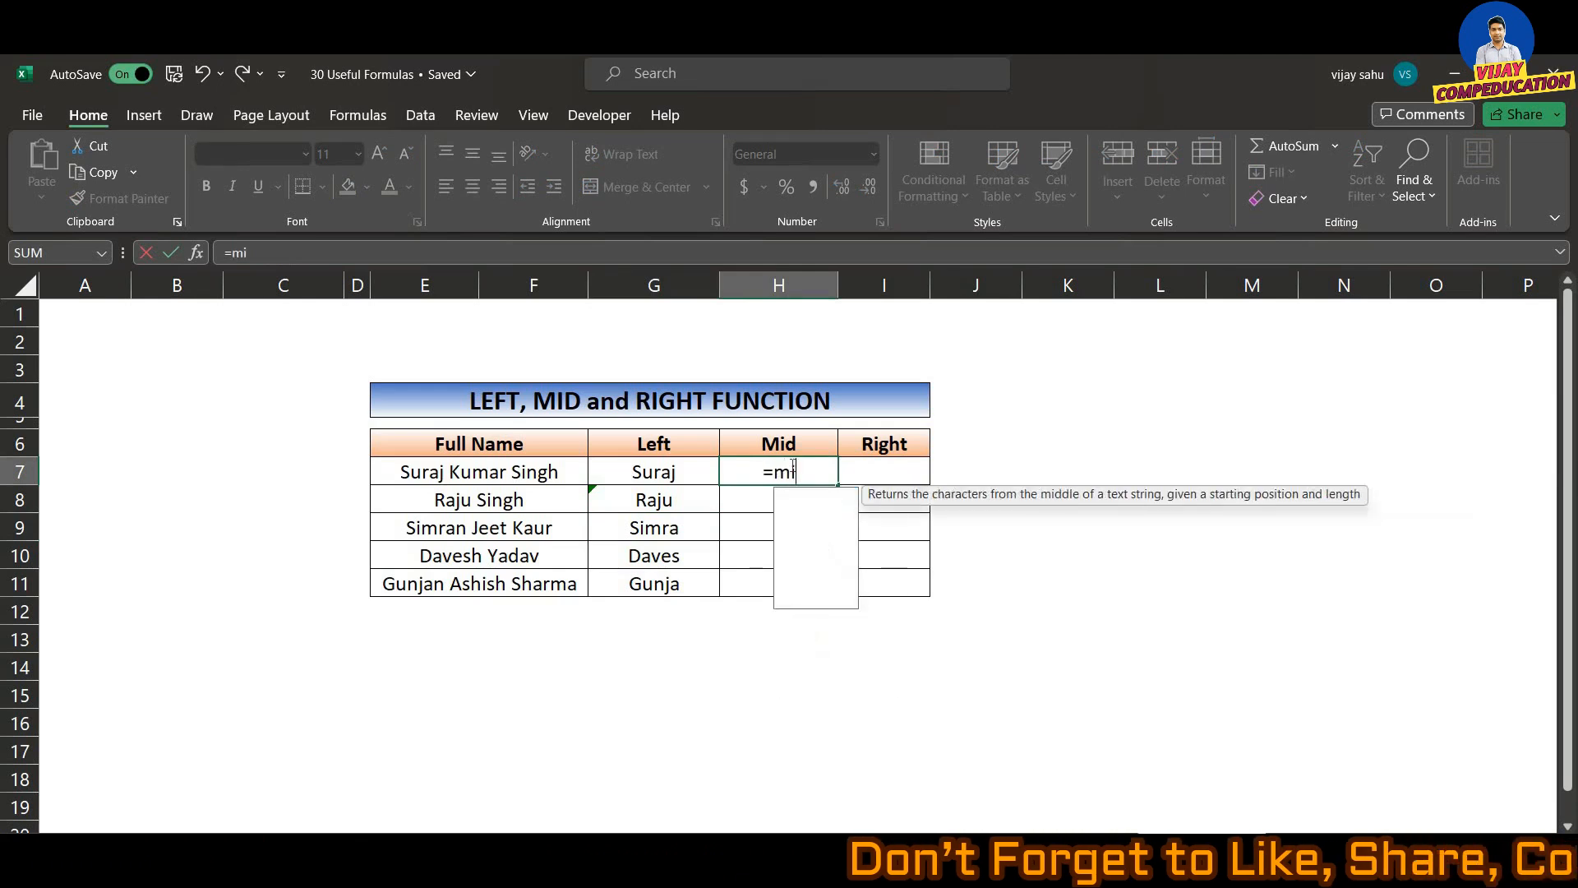
key(Tab)
key(Left)
key(Left)
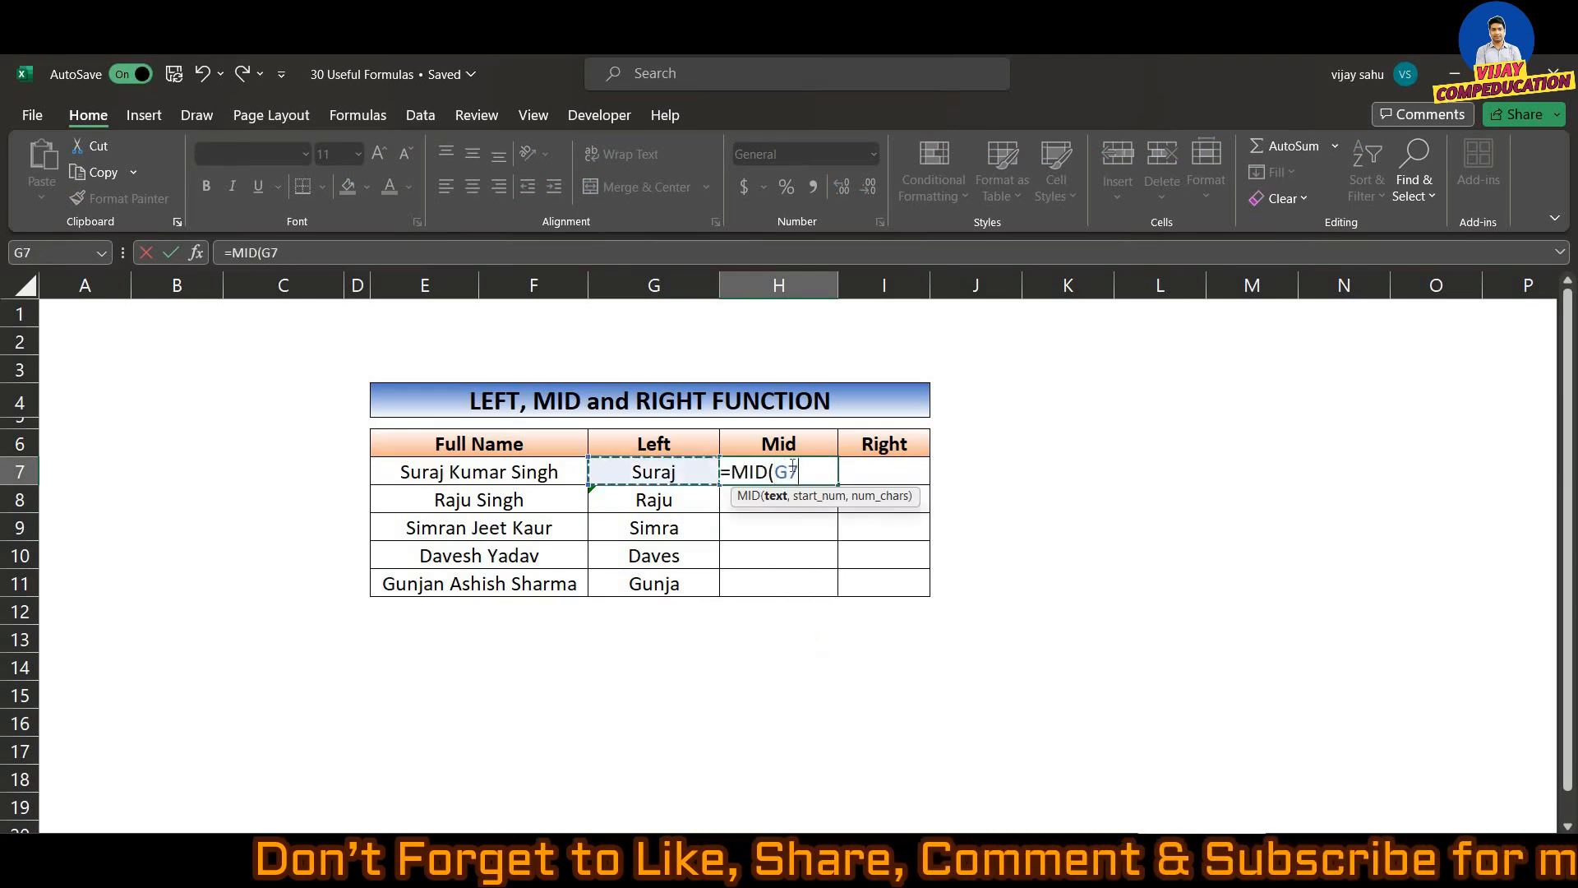
text(,7)
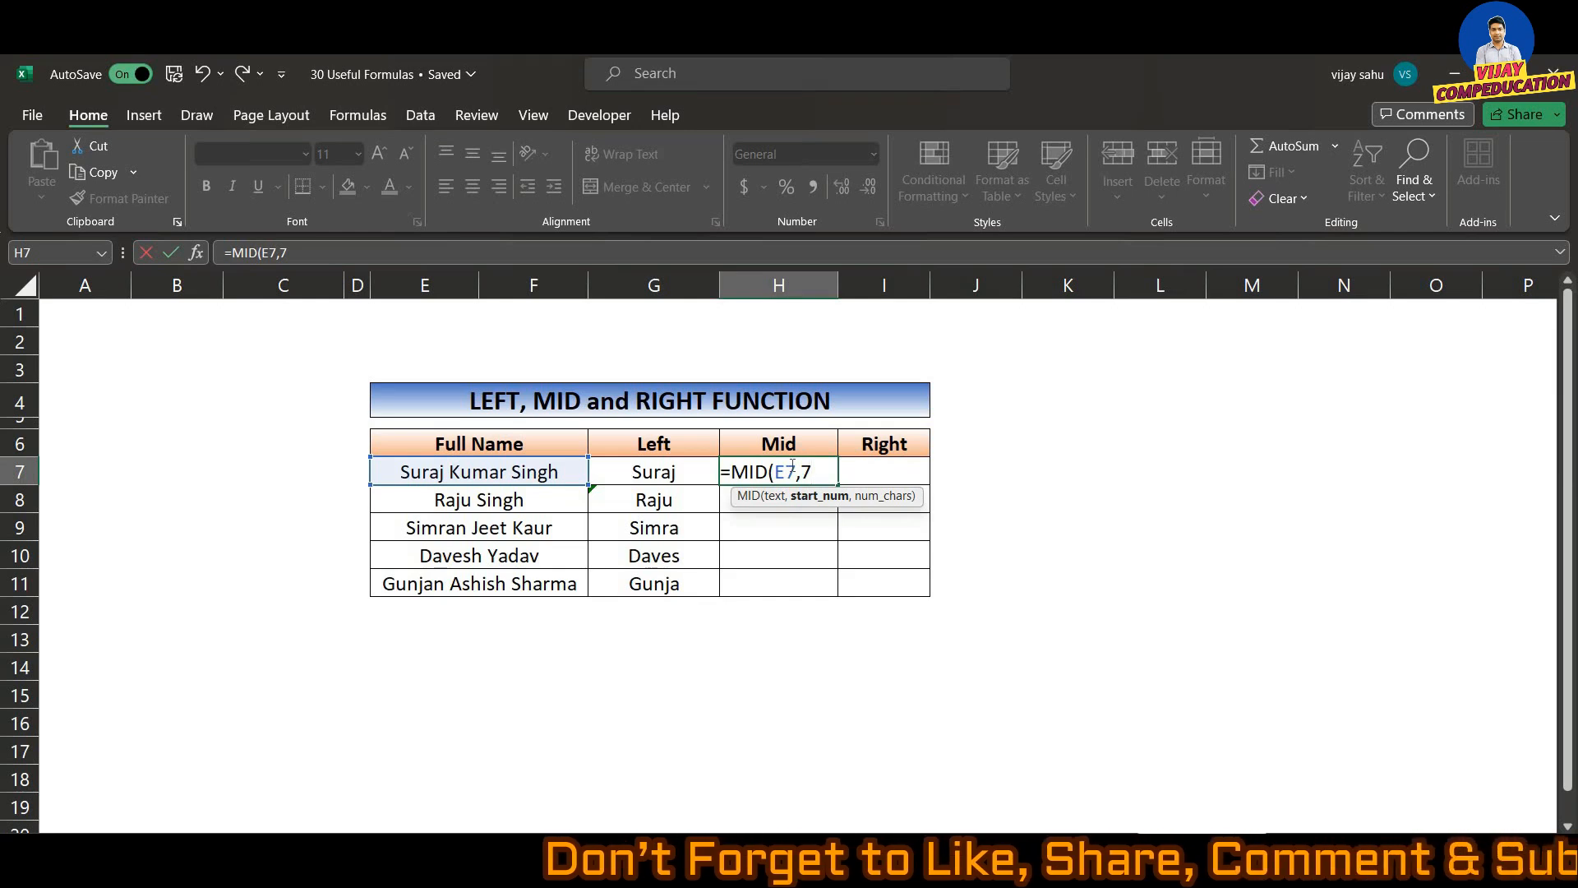
text(,)
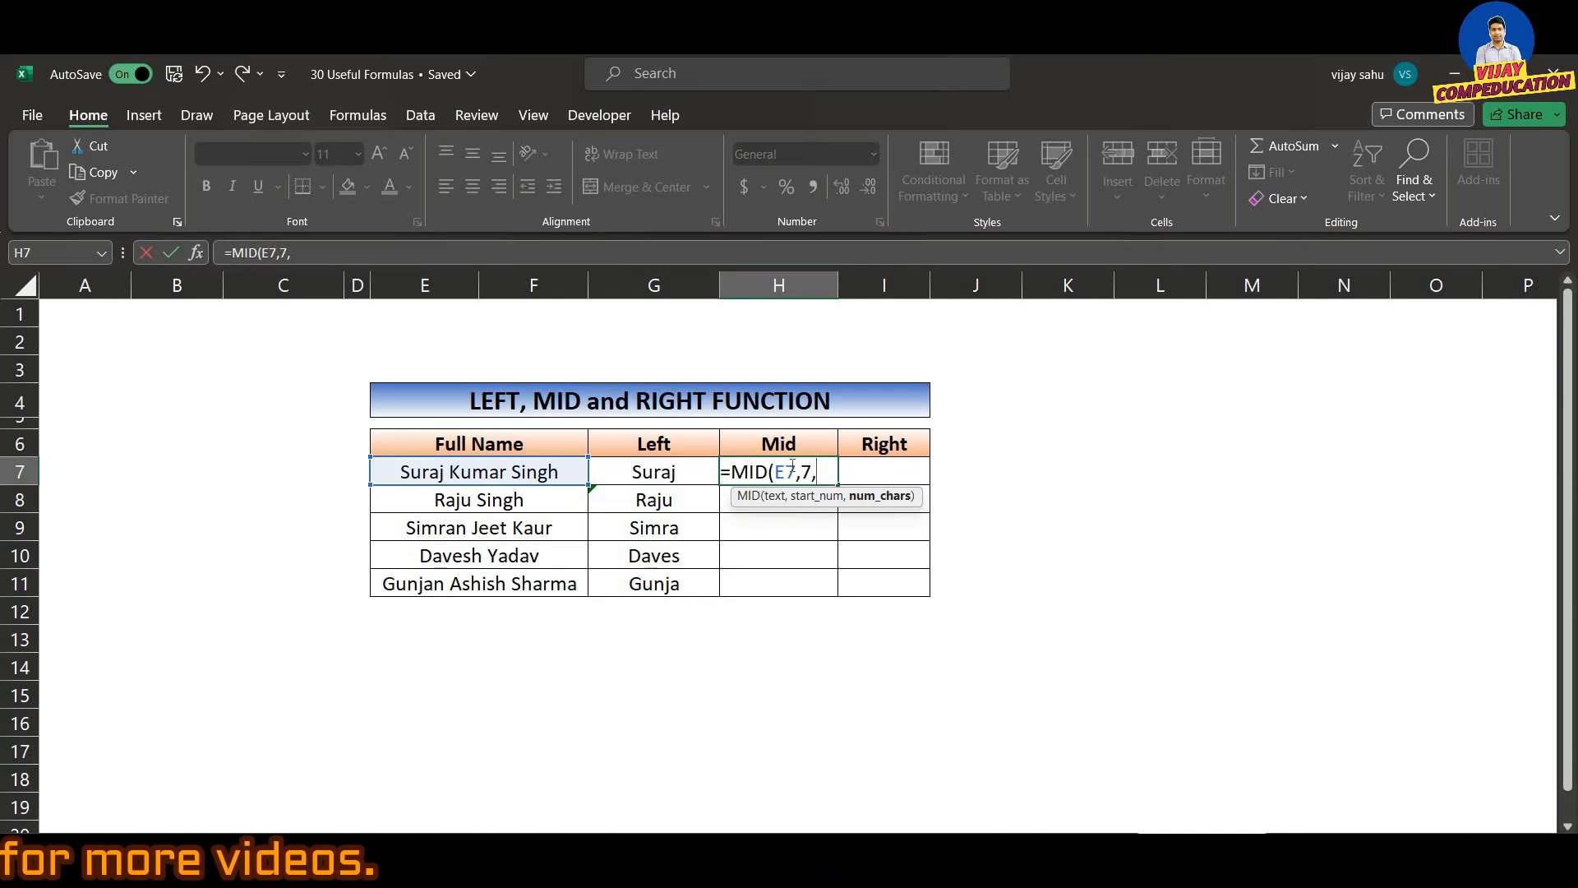
text(5)
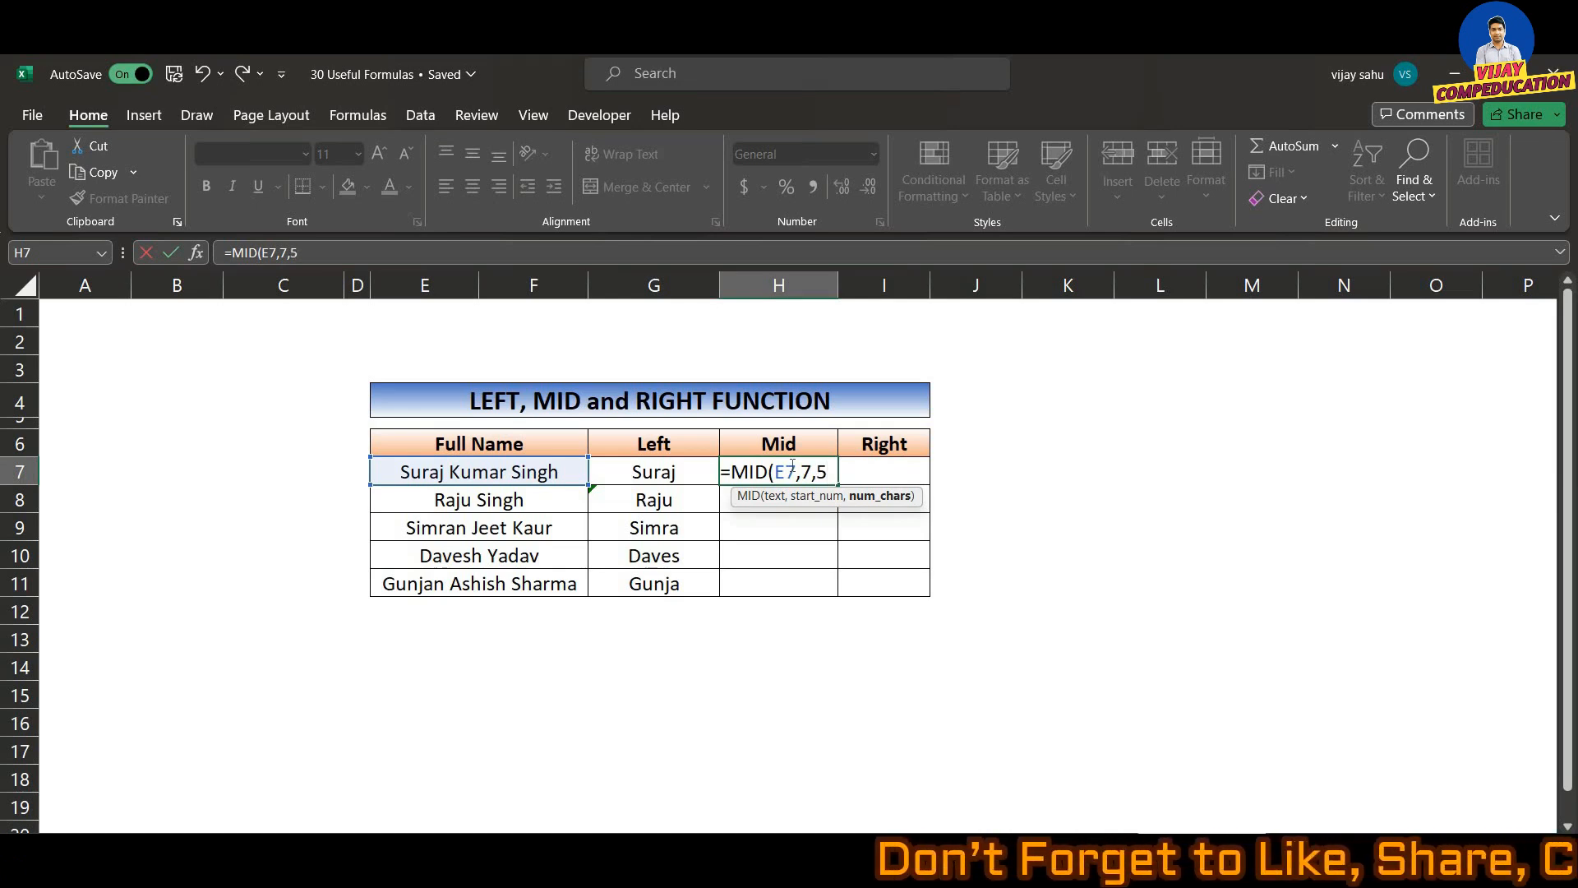
text())
key(Return)
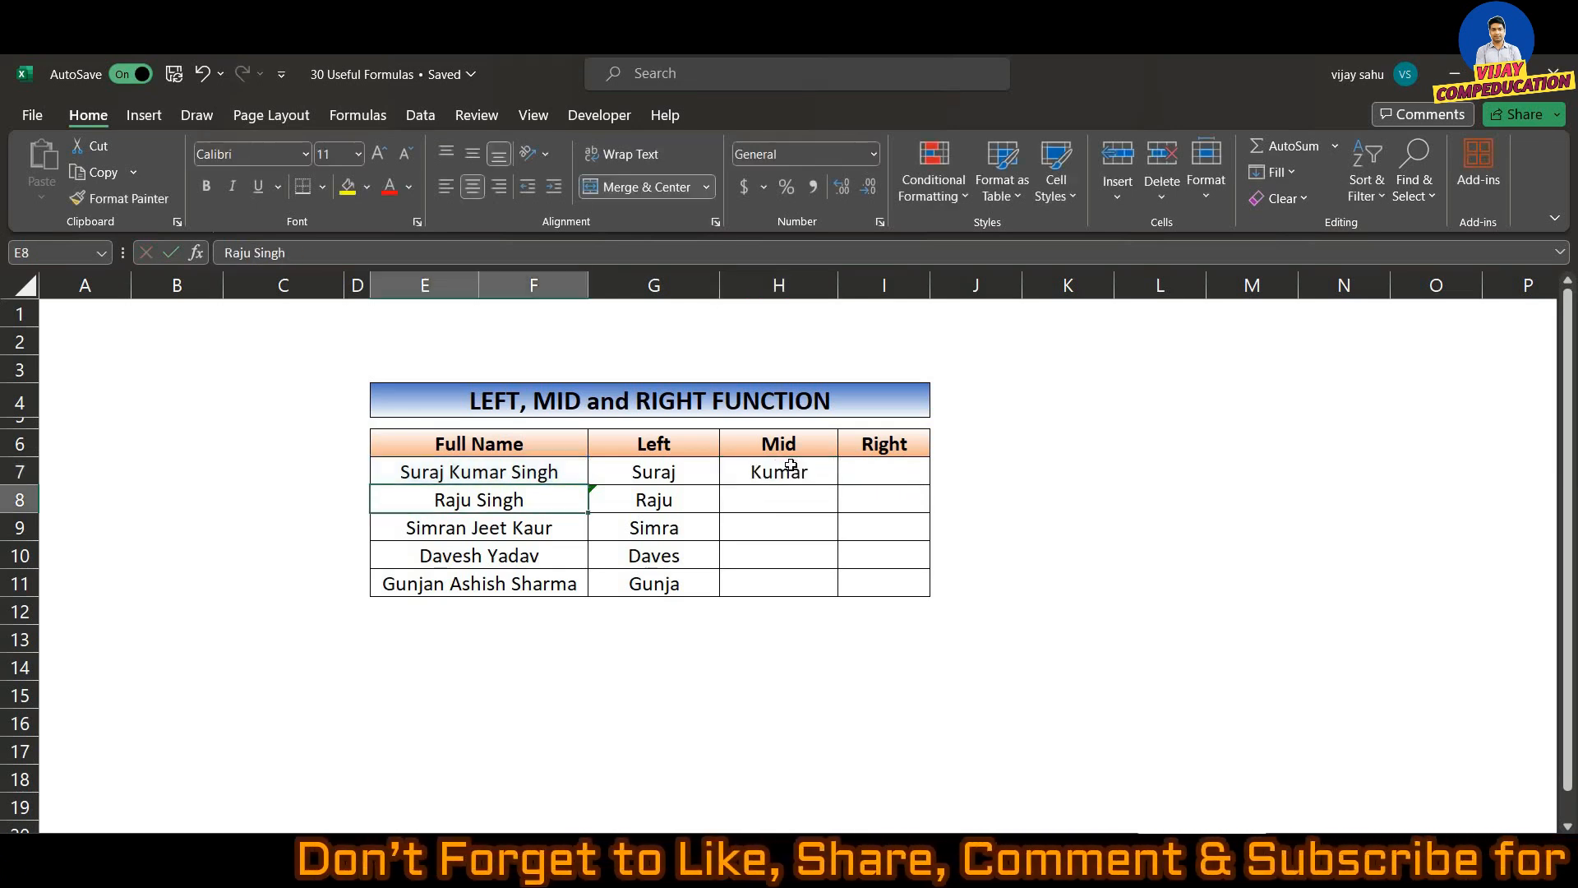
Fill the MID formula from H7 down to H11 and review the copy in H8.
click(814, 475)
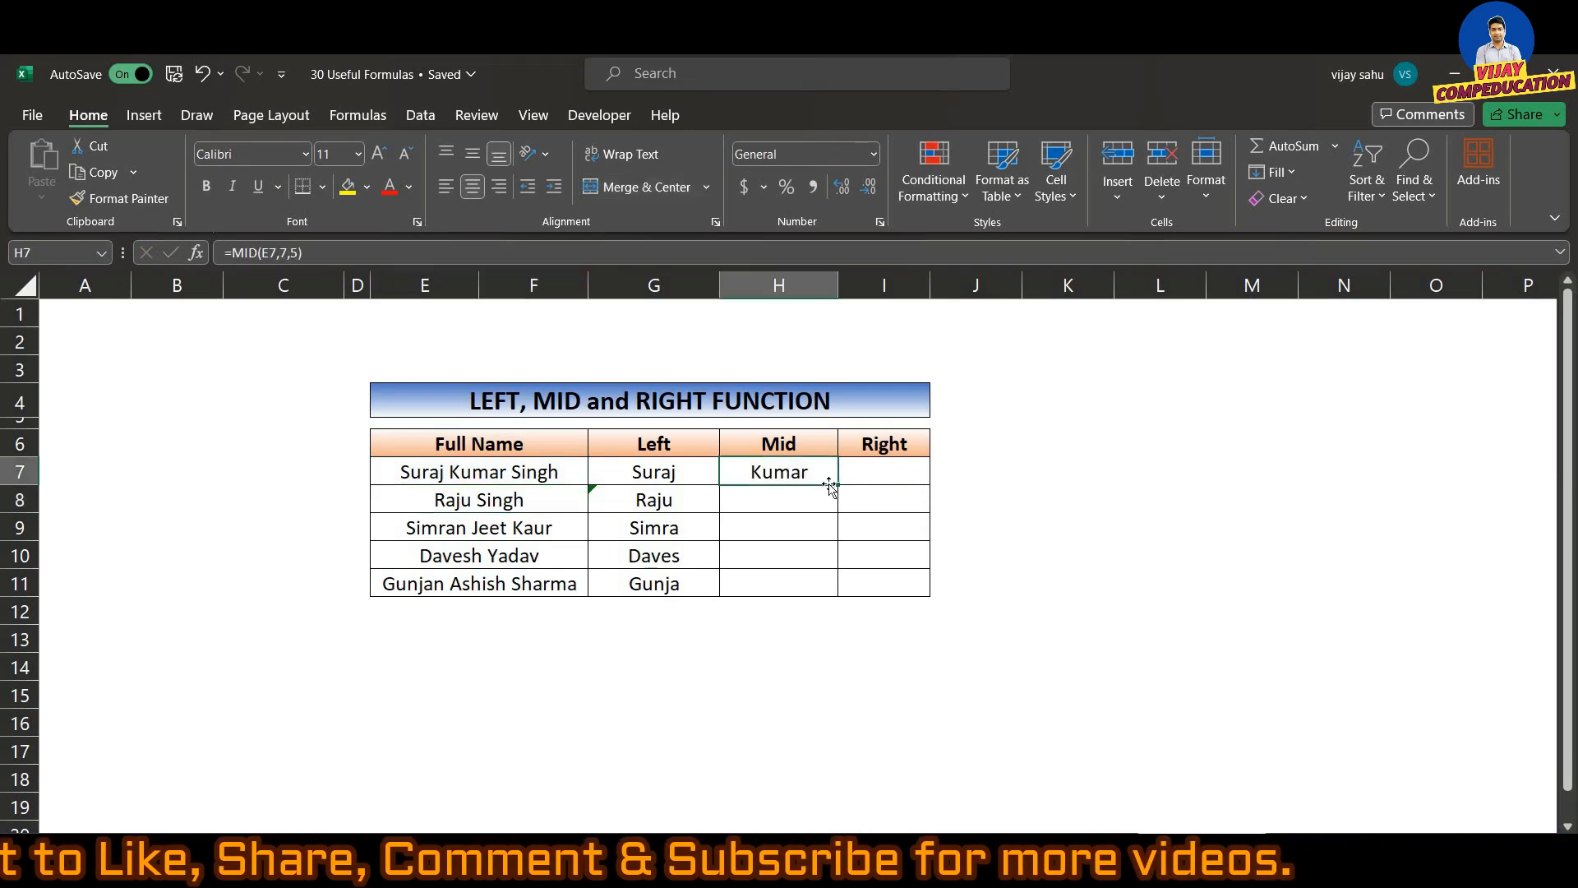
double_click(837, 487)
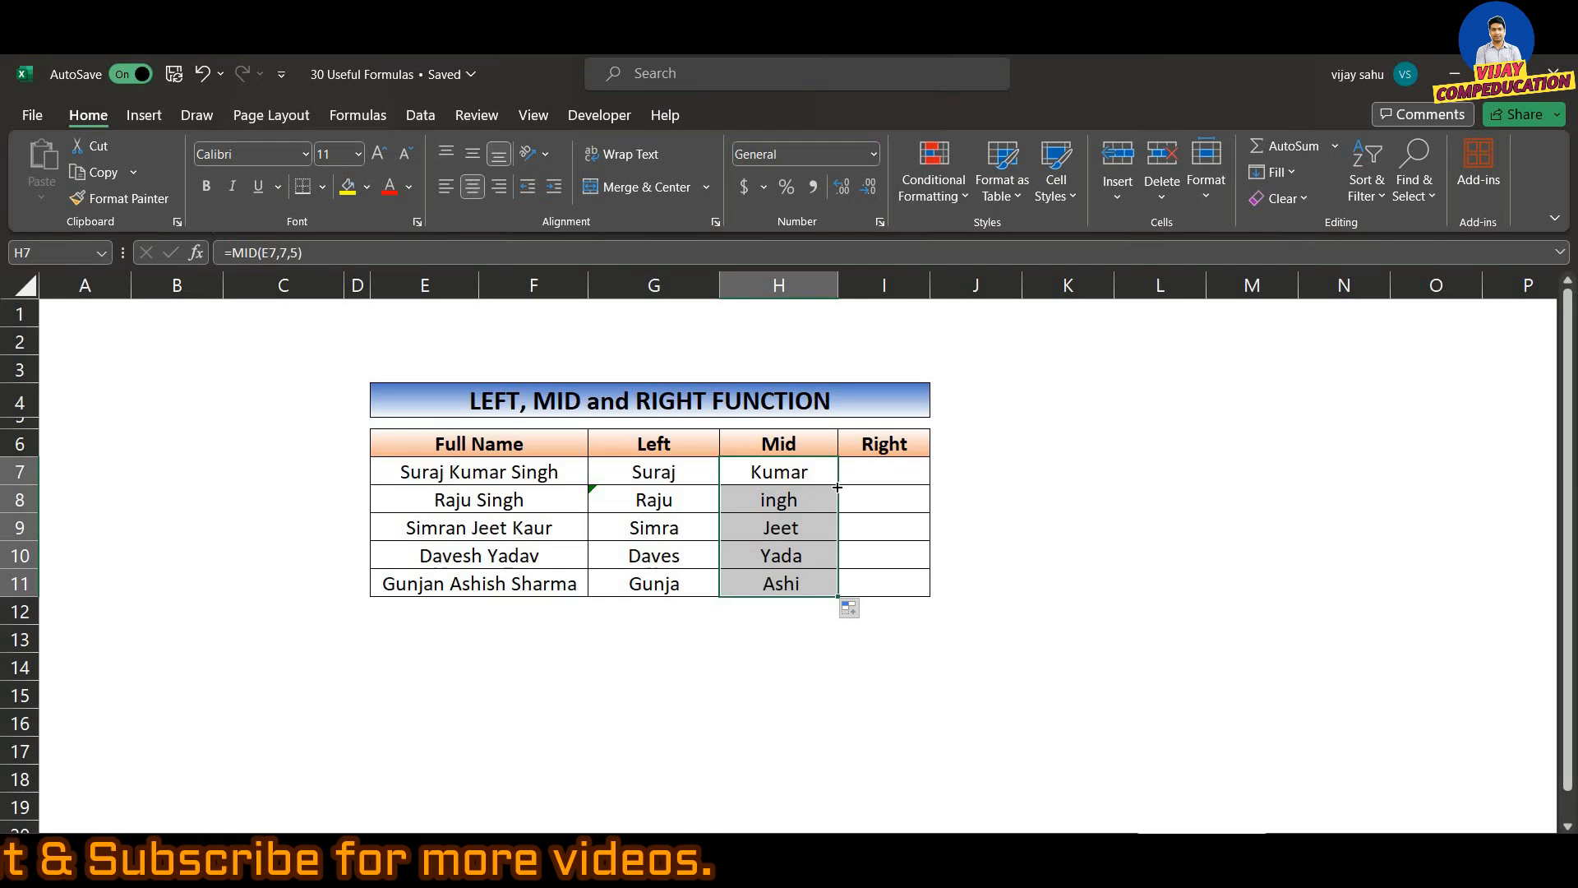
click(767, 505)
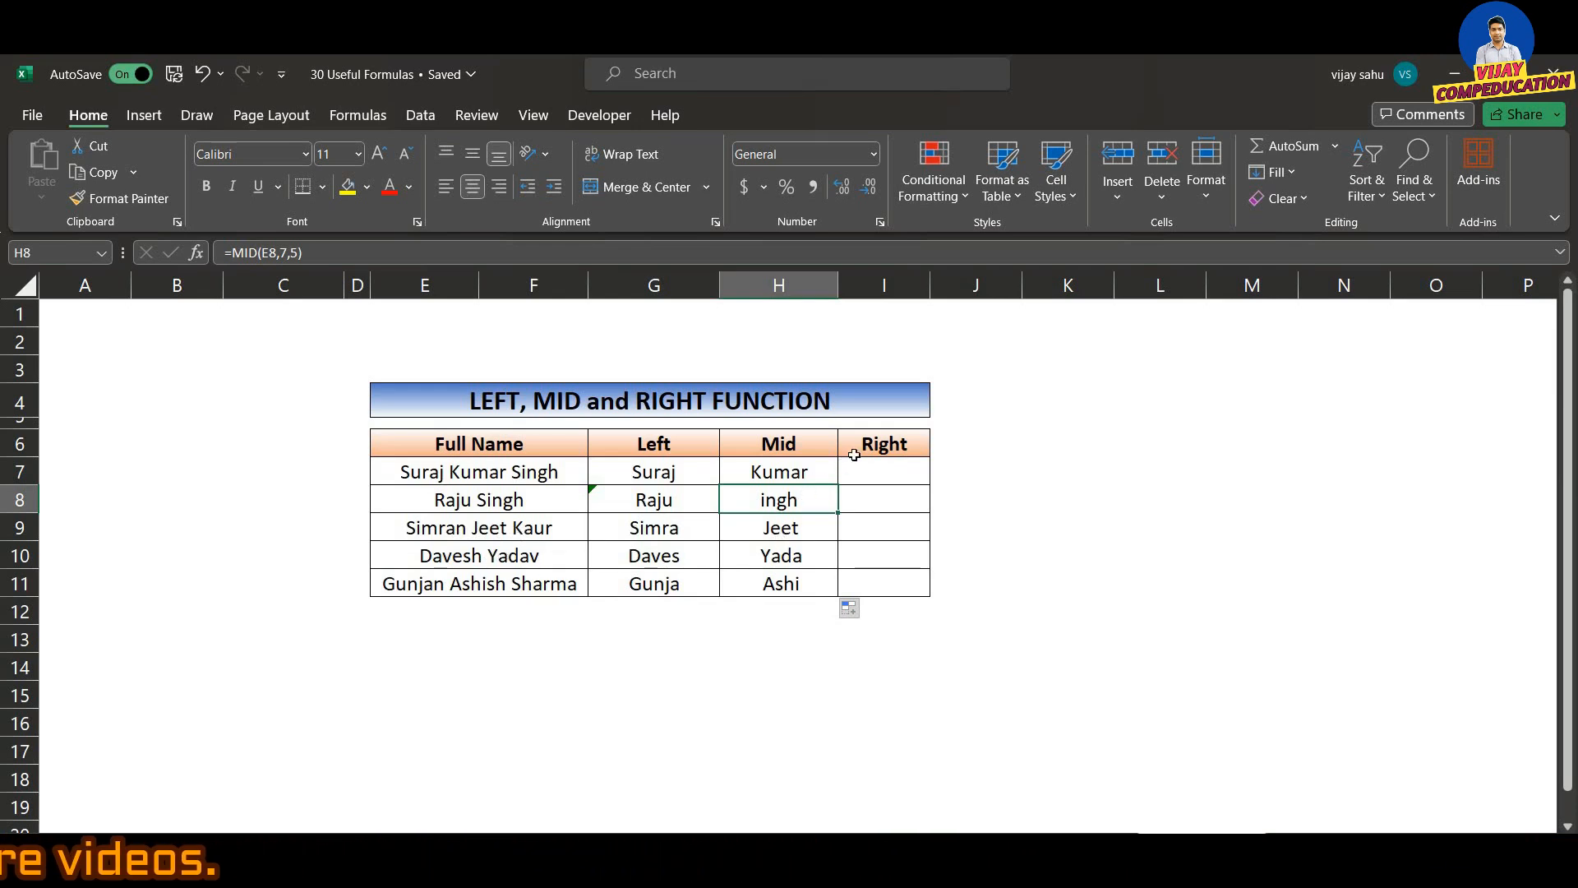
Enter =RIGHT(E7,8) in the first cell of the Right column, I7, and fill it down to I11.
click(881, 473)
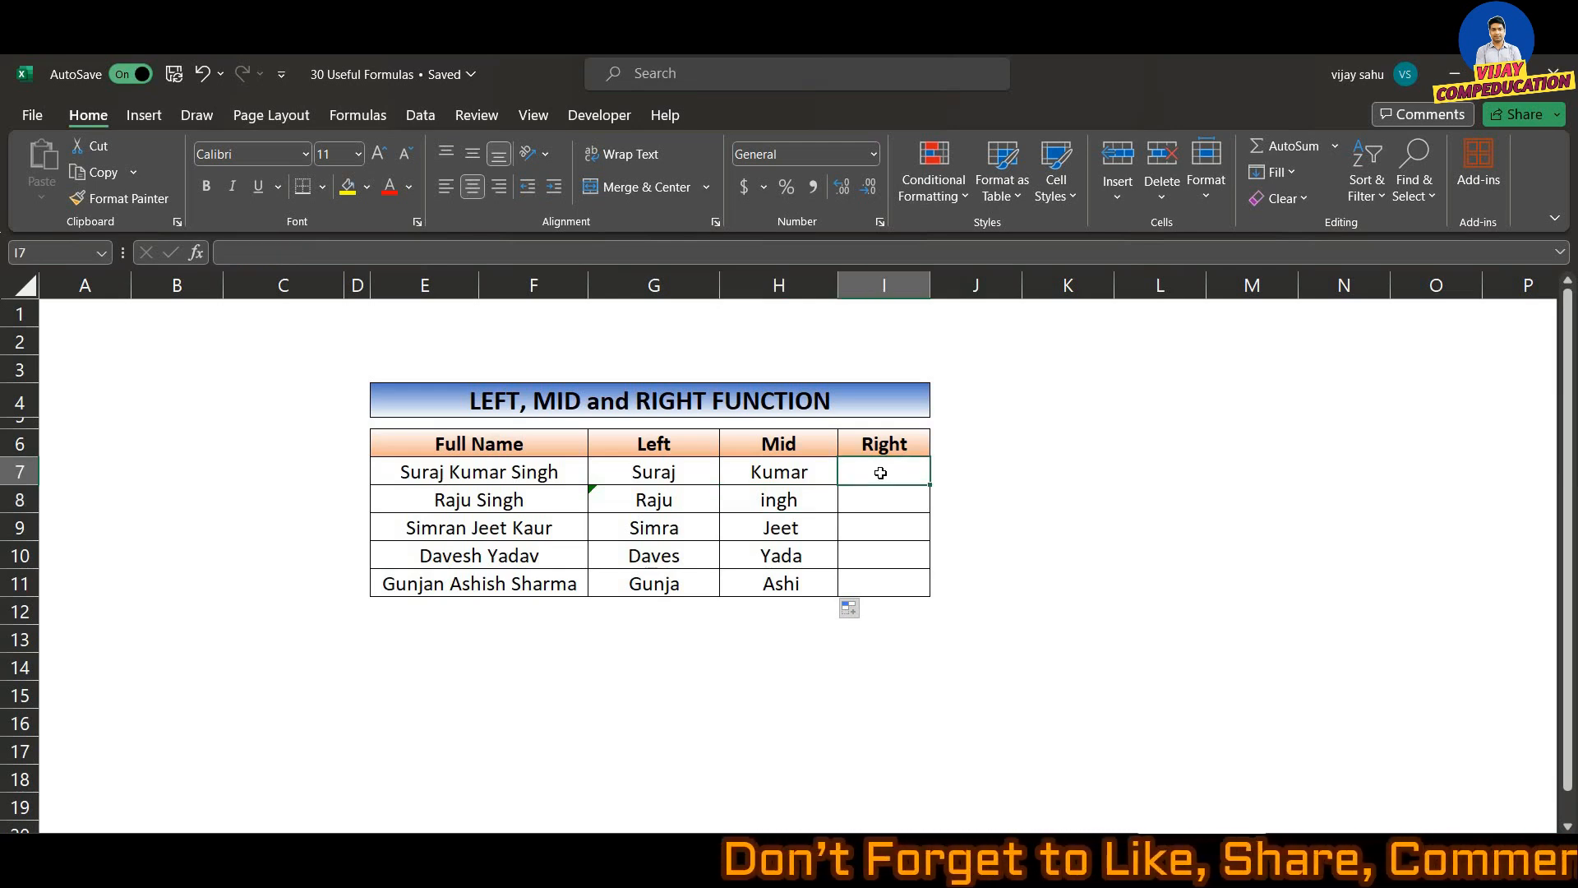
text(=right)
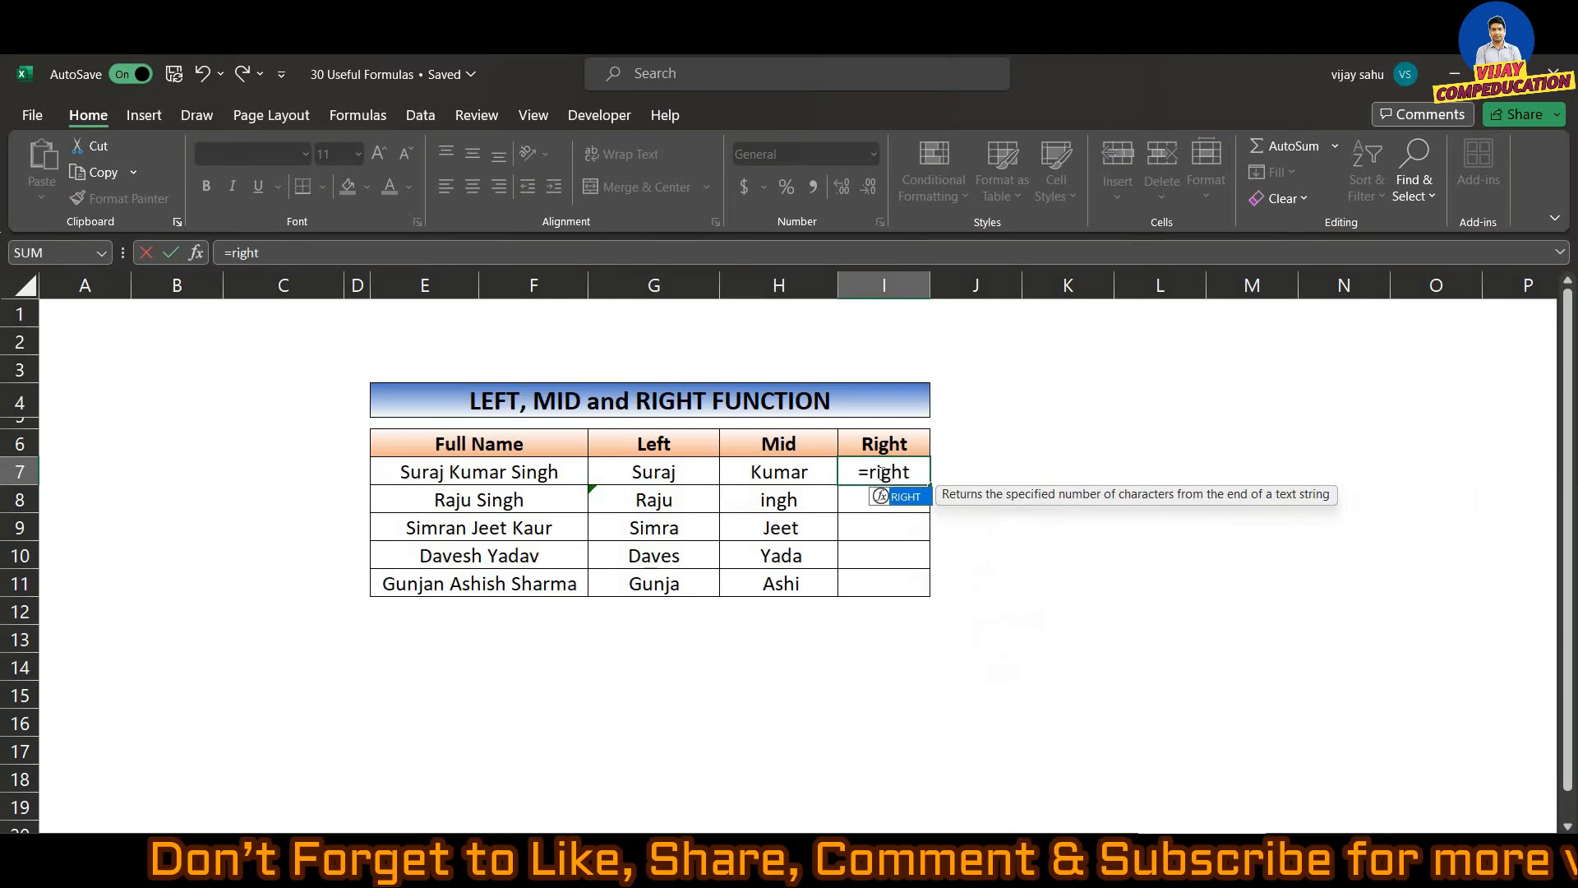
key(Tab)
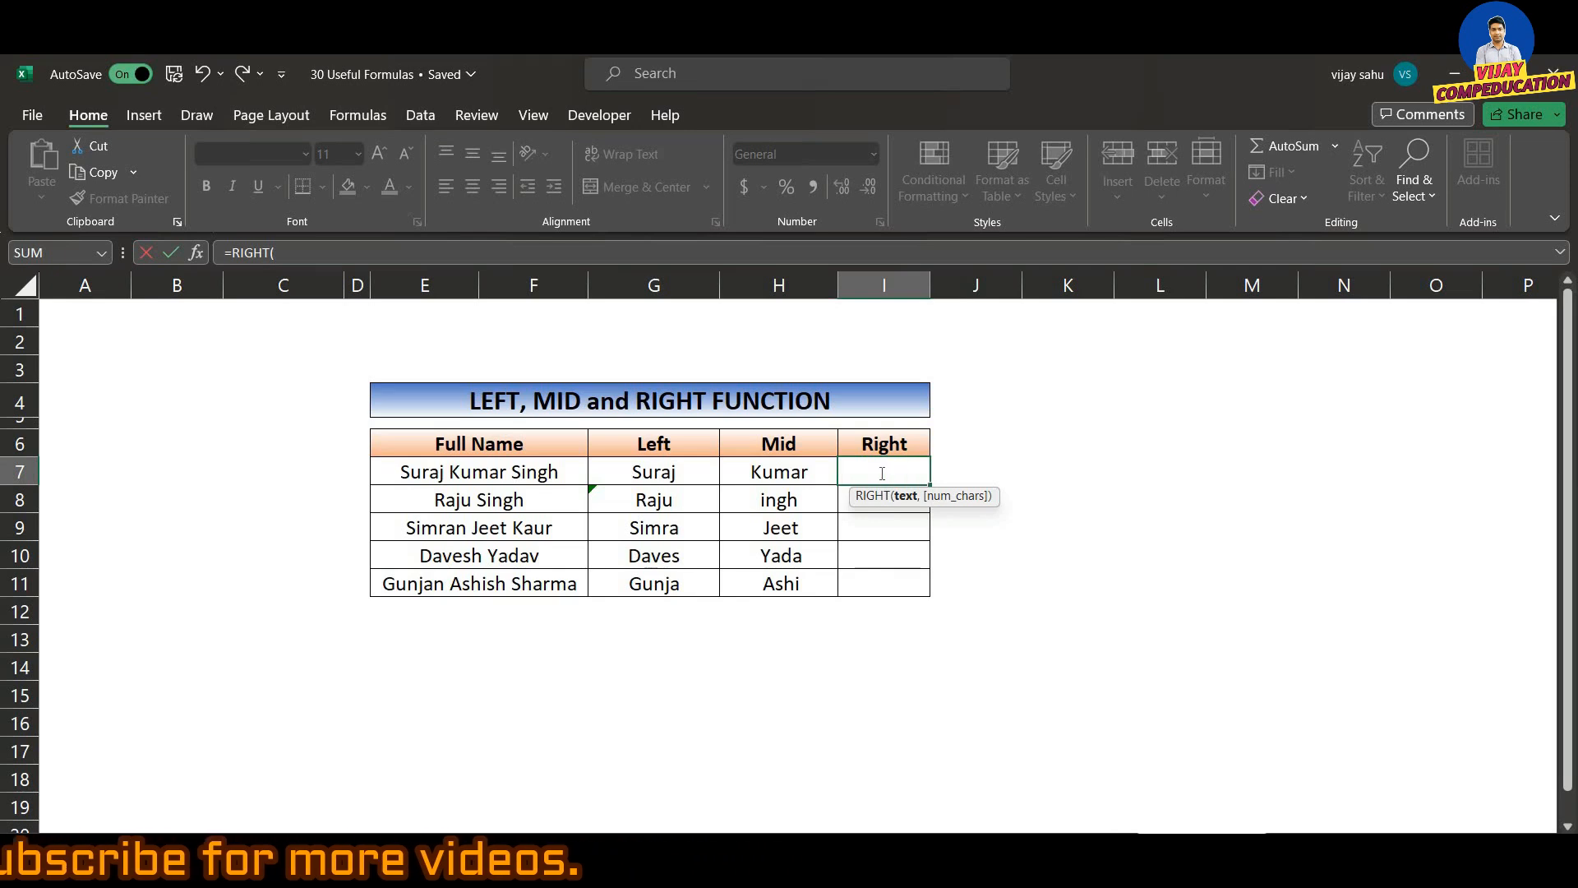
key(Left)
key(Left)
key(Left)
key(Left)
key(Right)
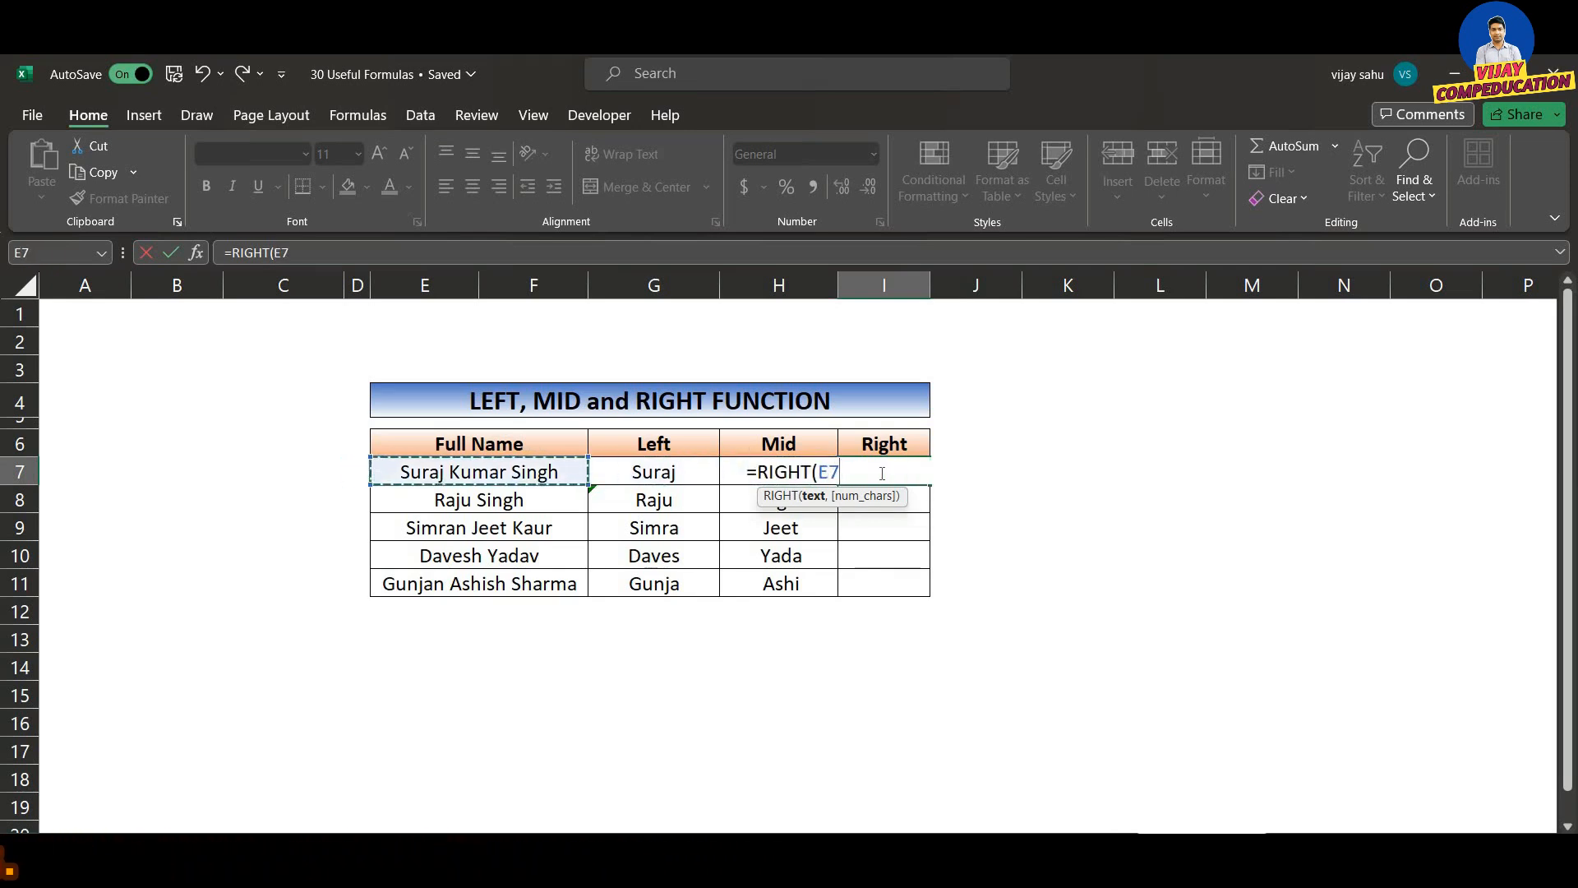
text(,)
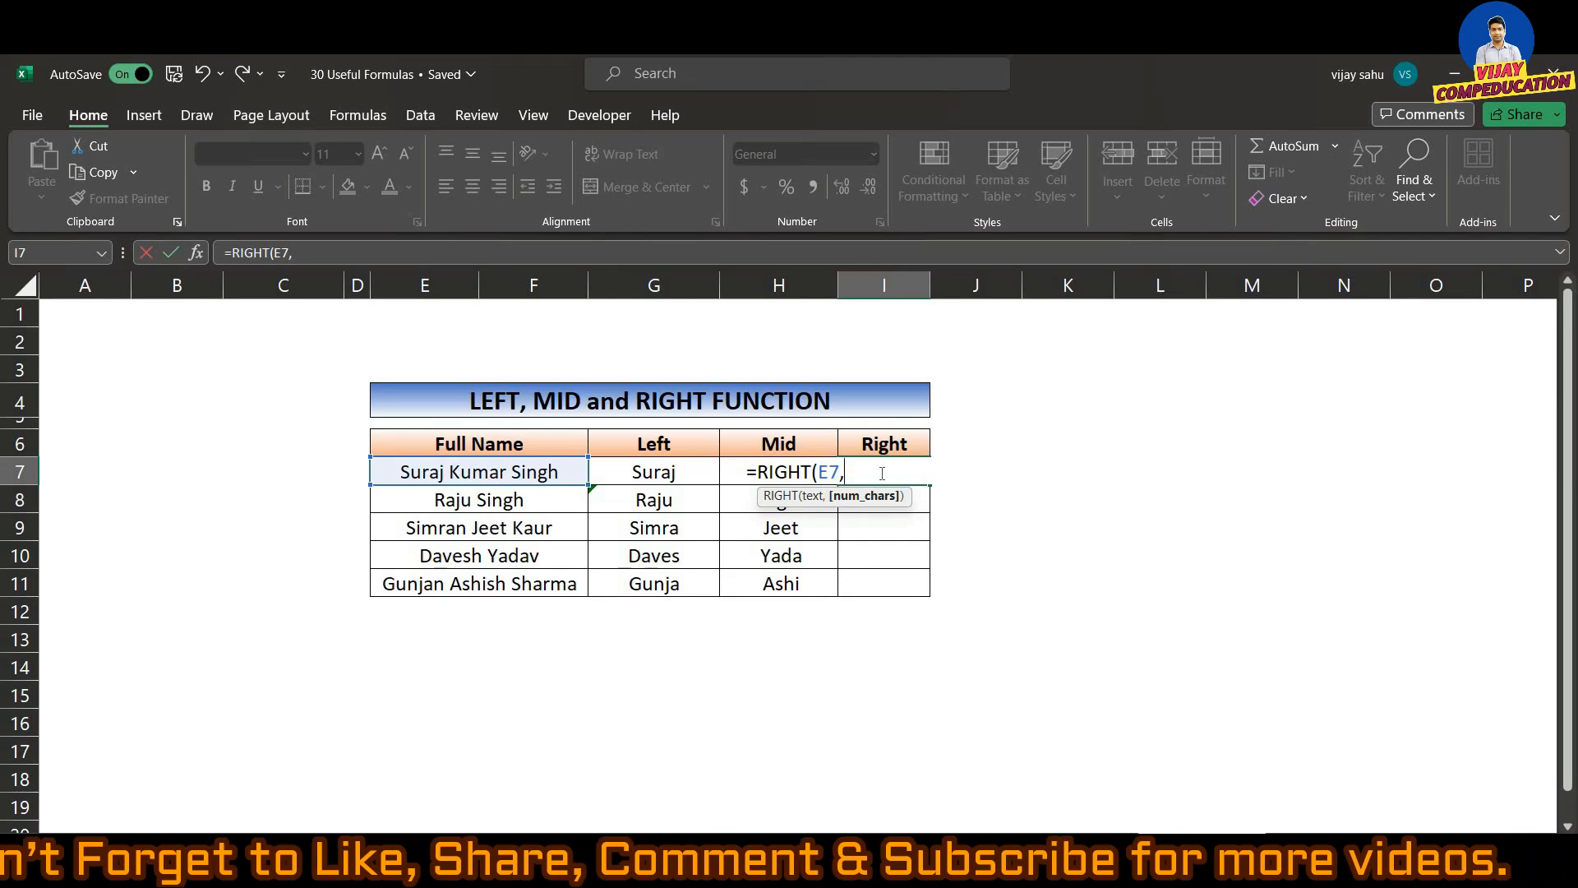
text(8)
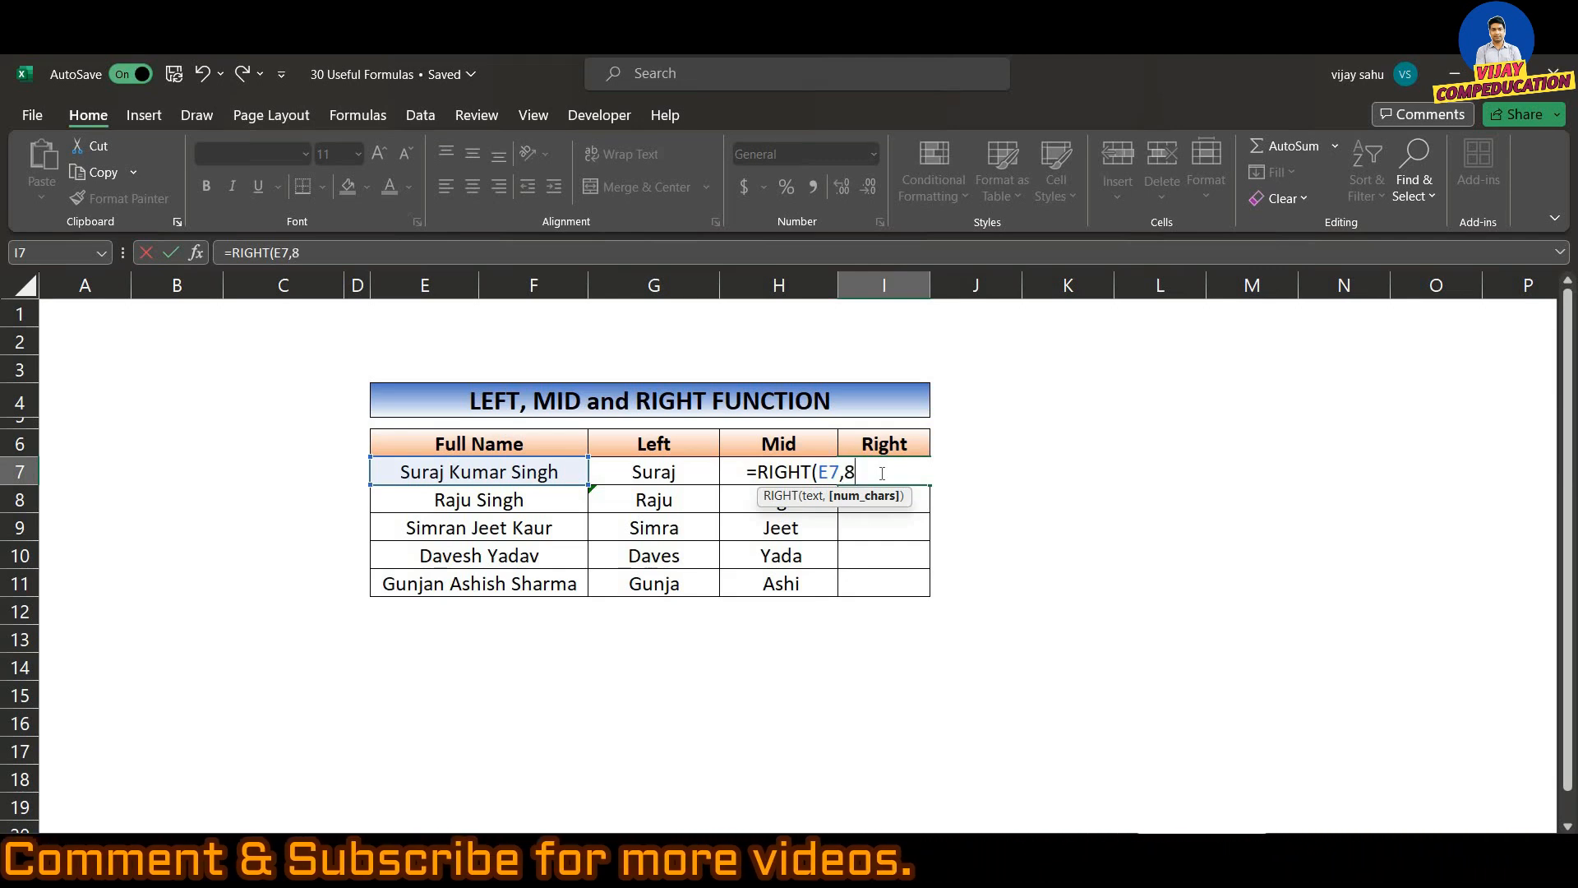
text())
key(Return)
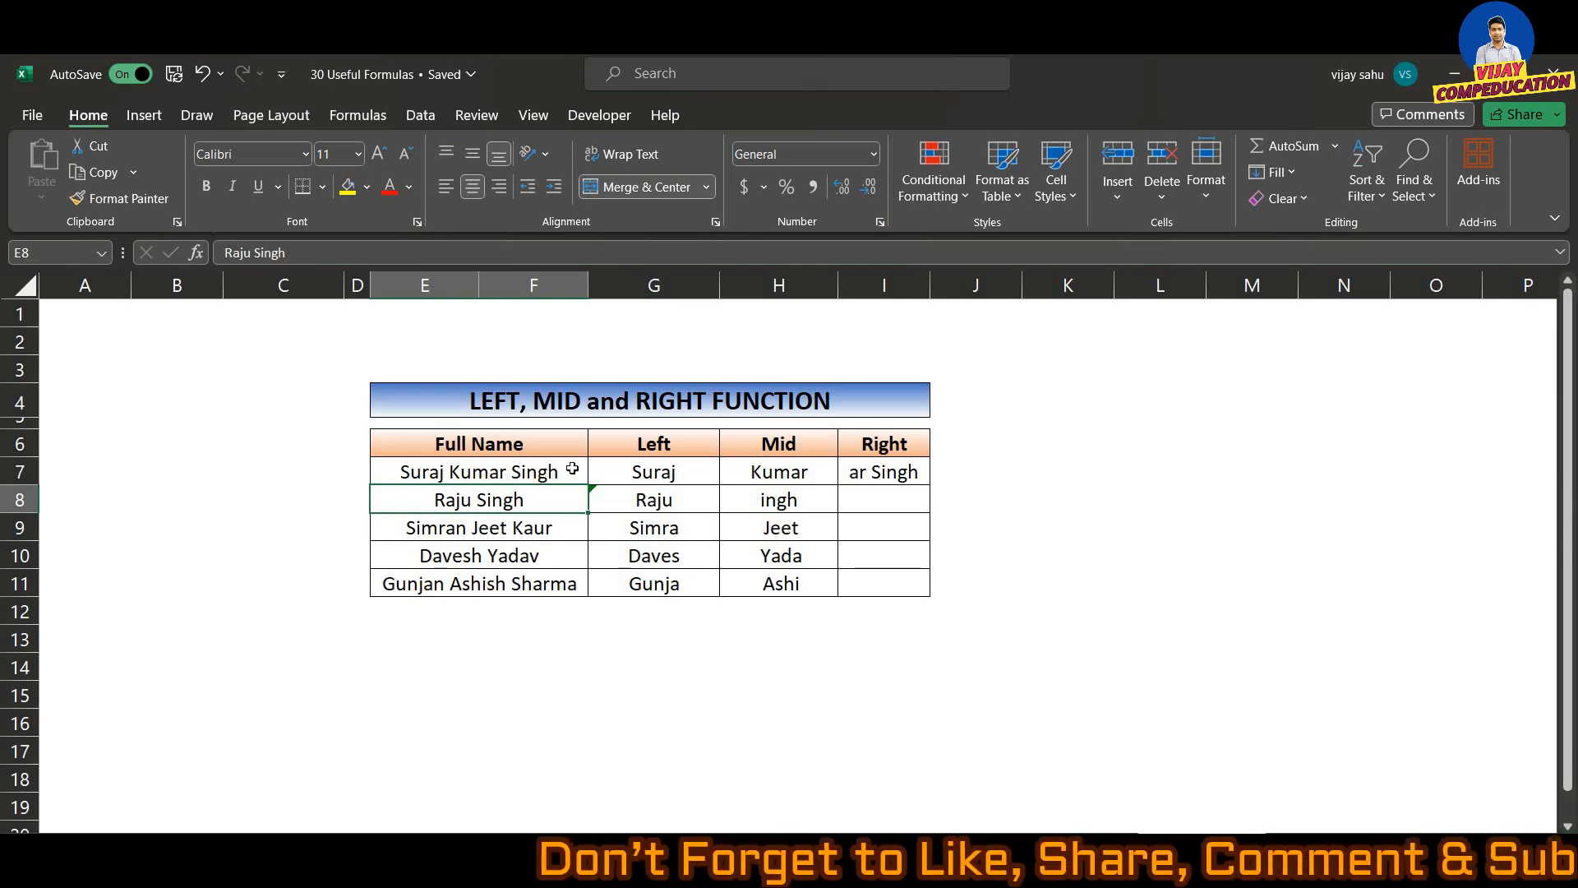
click(924, 478)
double_click(932, 482)
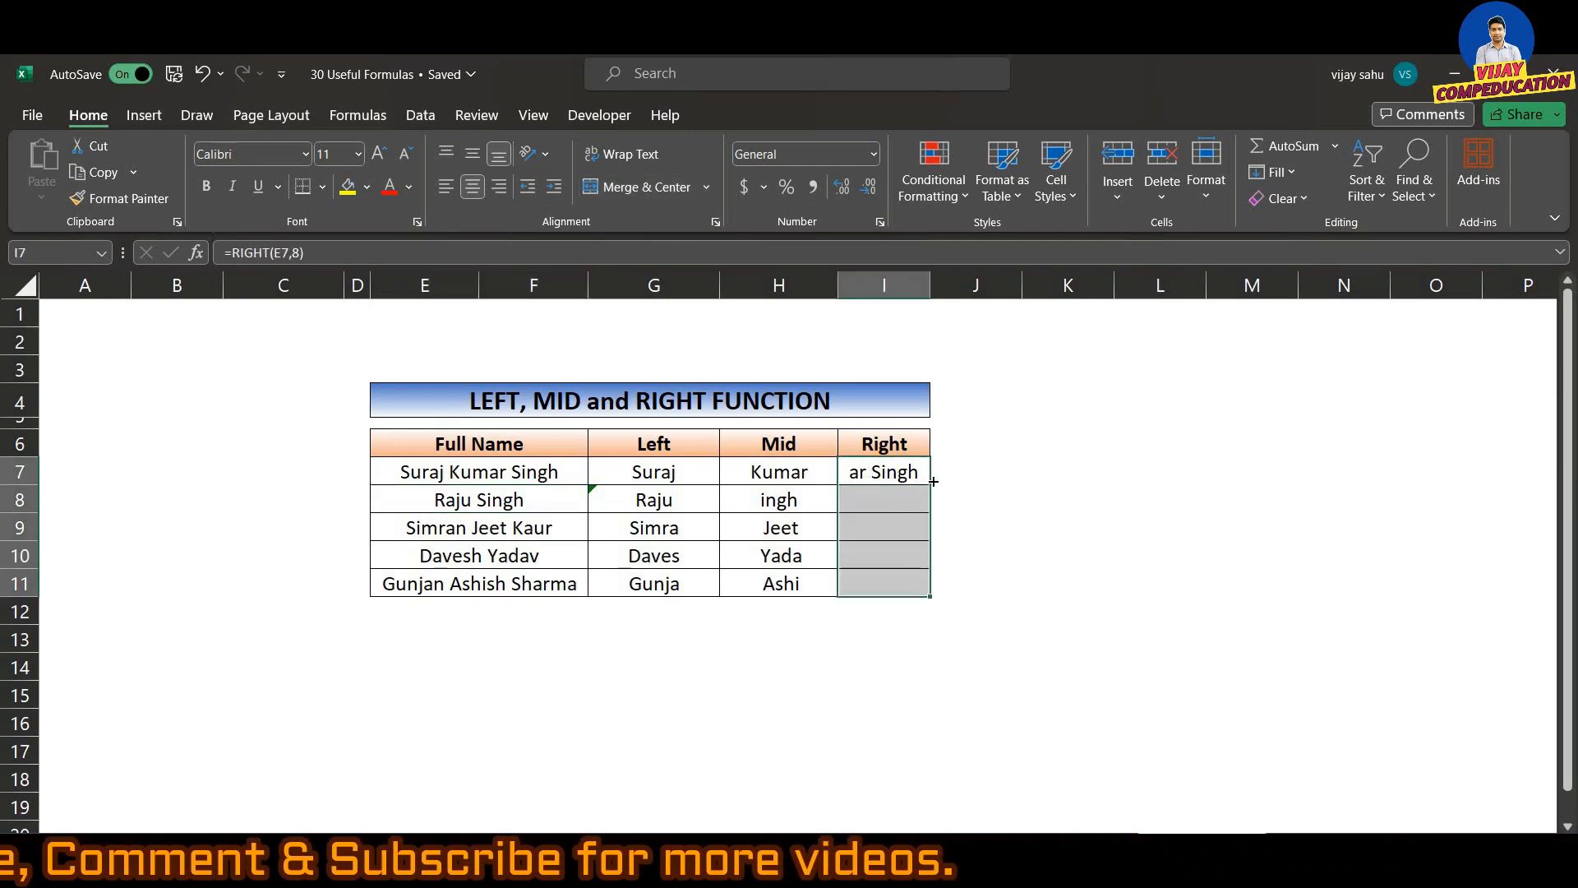
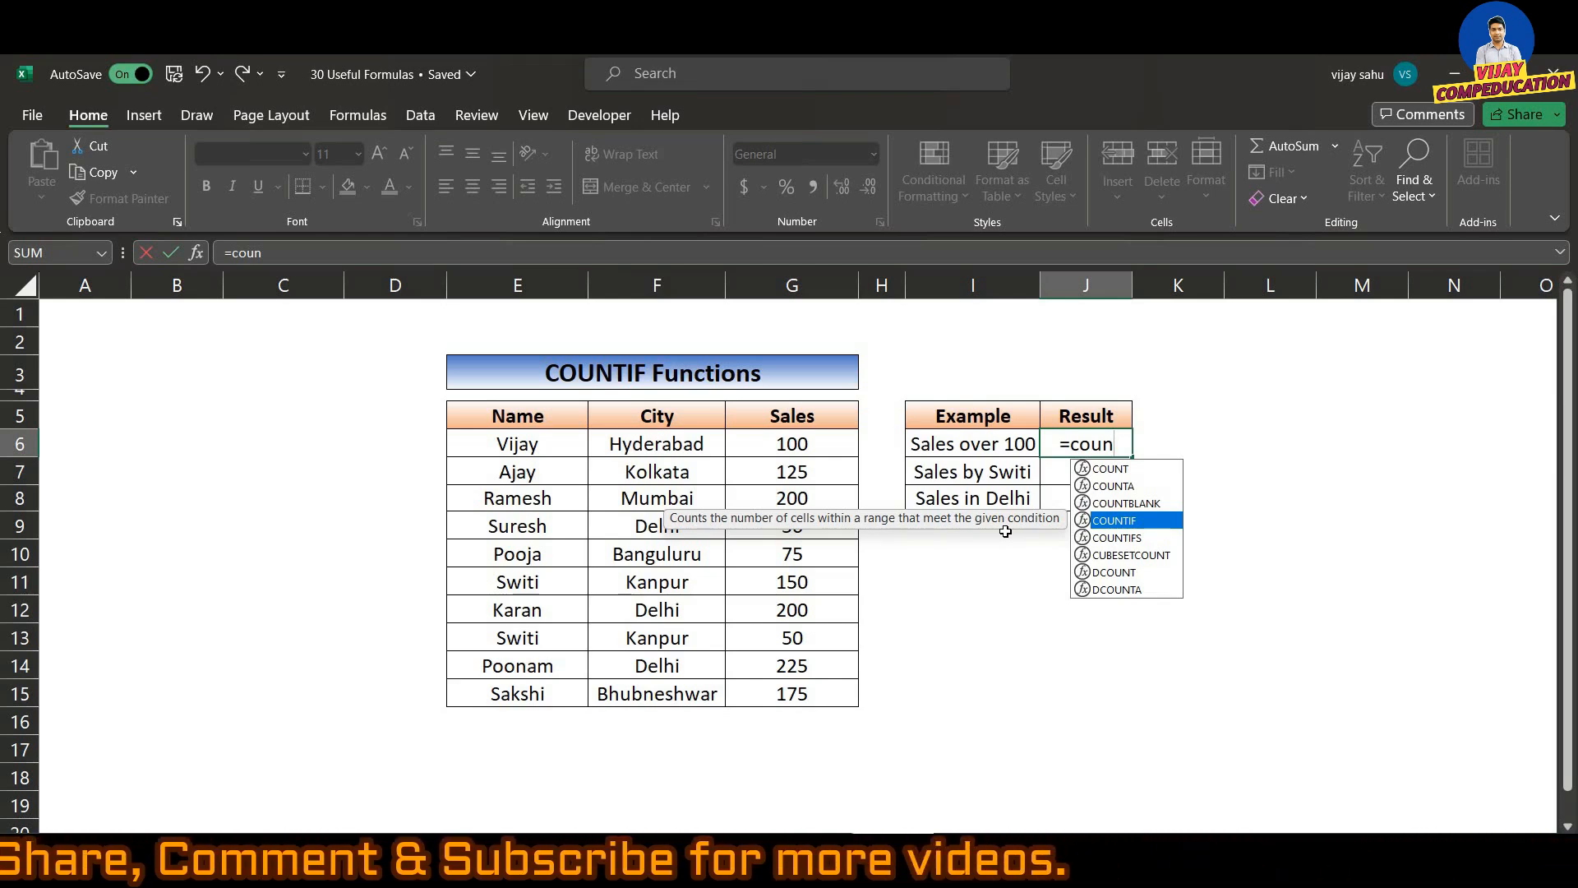
Enter =COUNTIF(G6:G15,">=100") in J6, the result cell for Sales over 100.
text(i)
key(Tab)
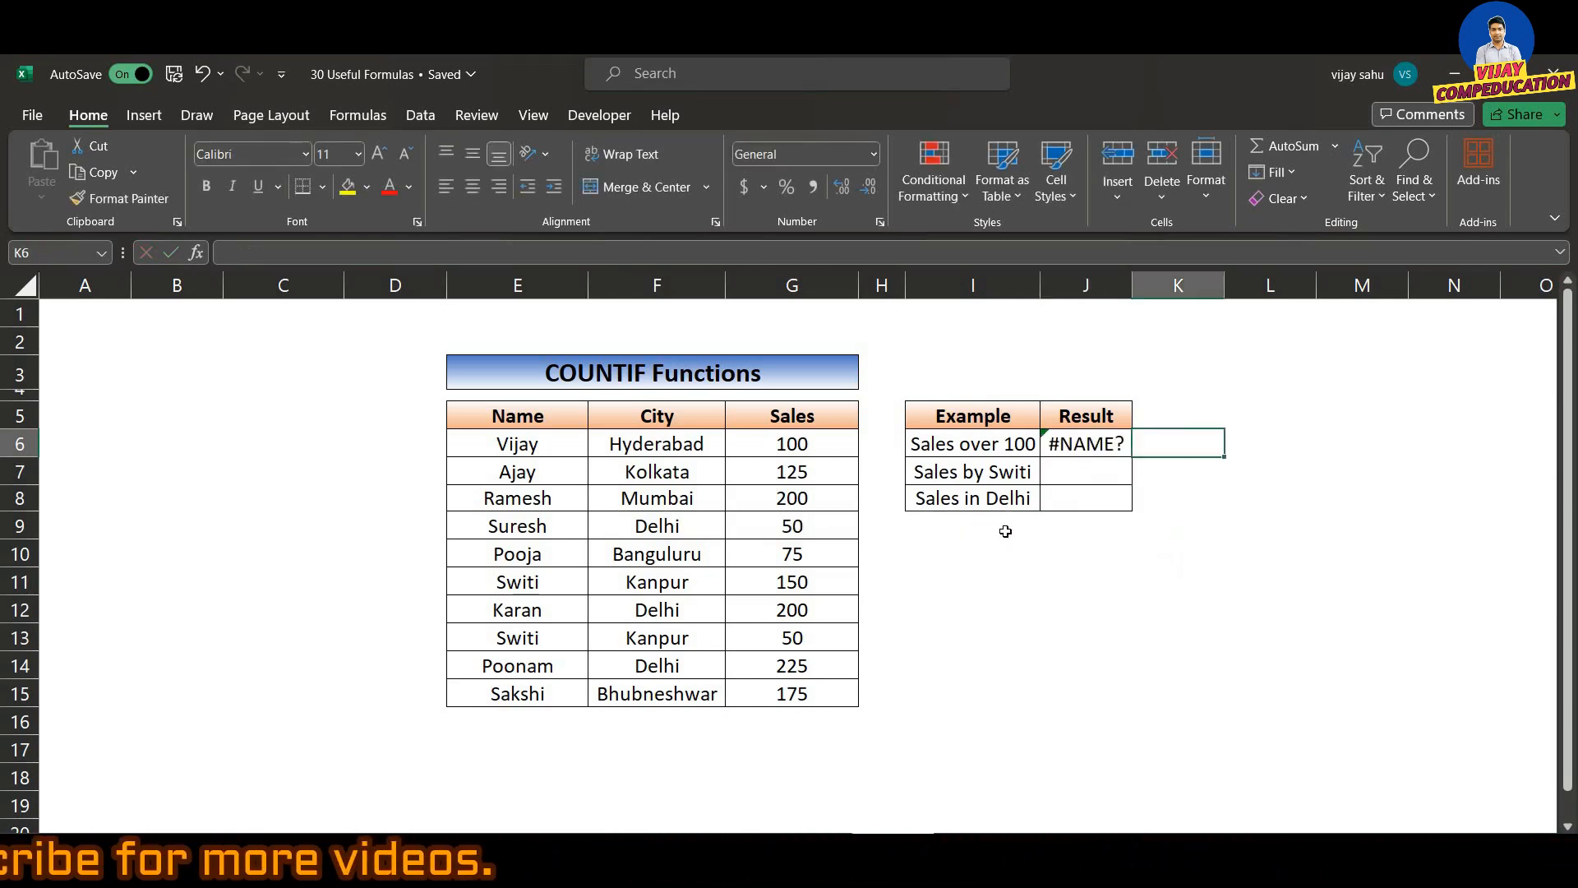
key(Left)
text(=)
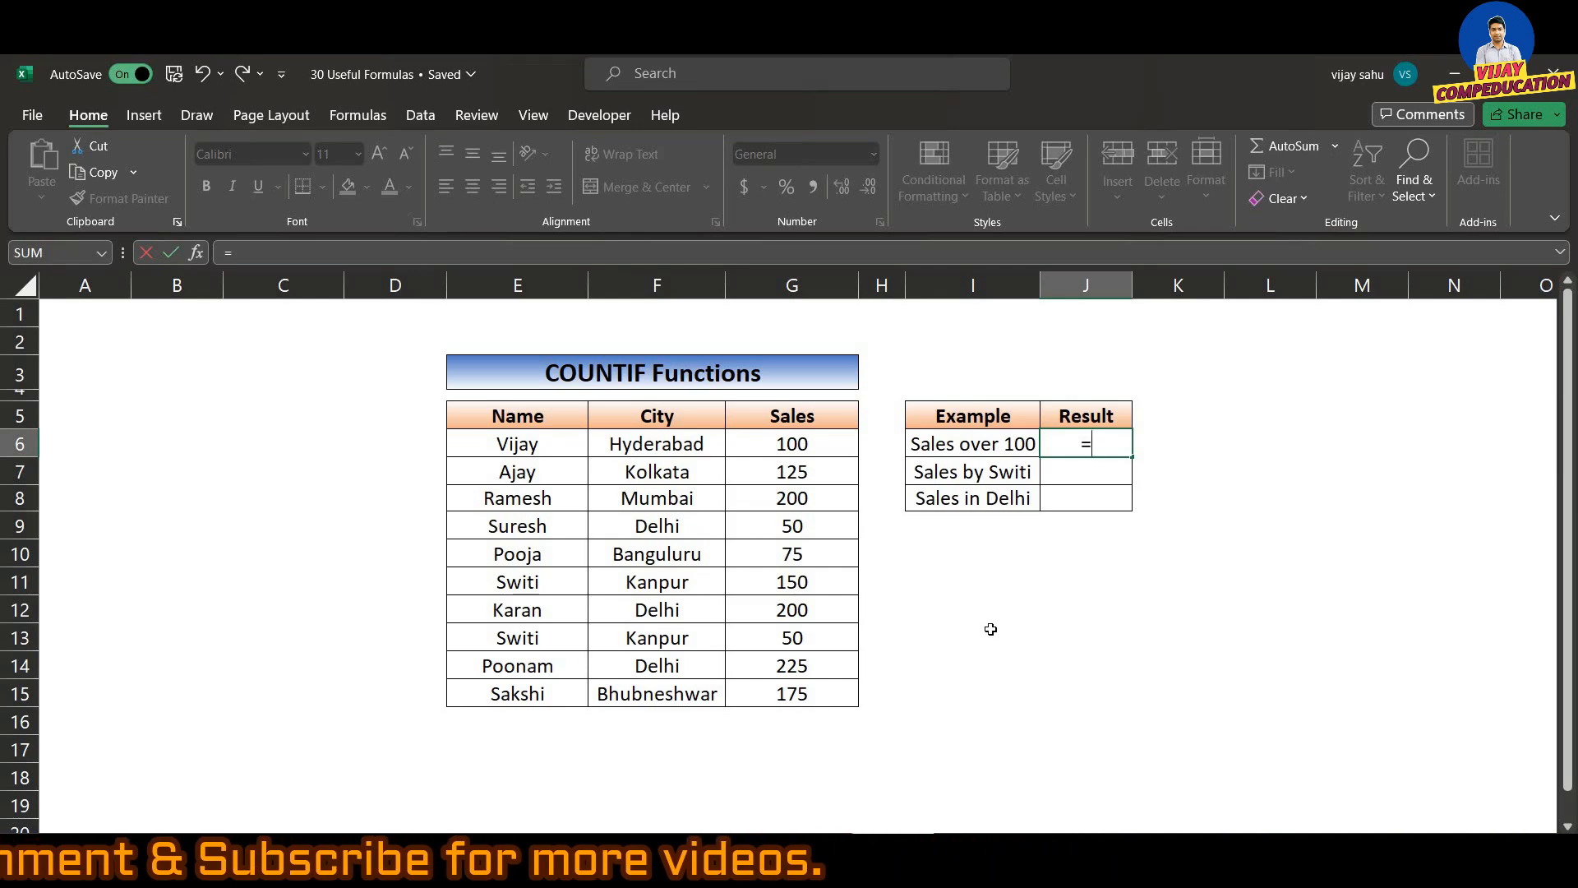
text(countif)
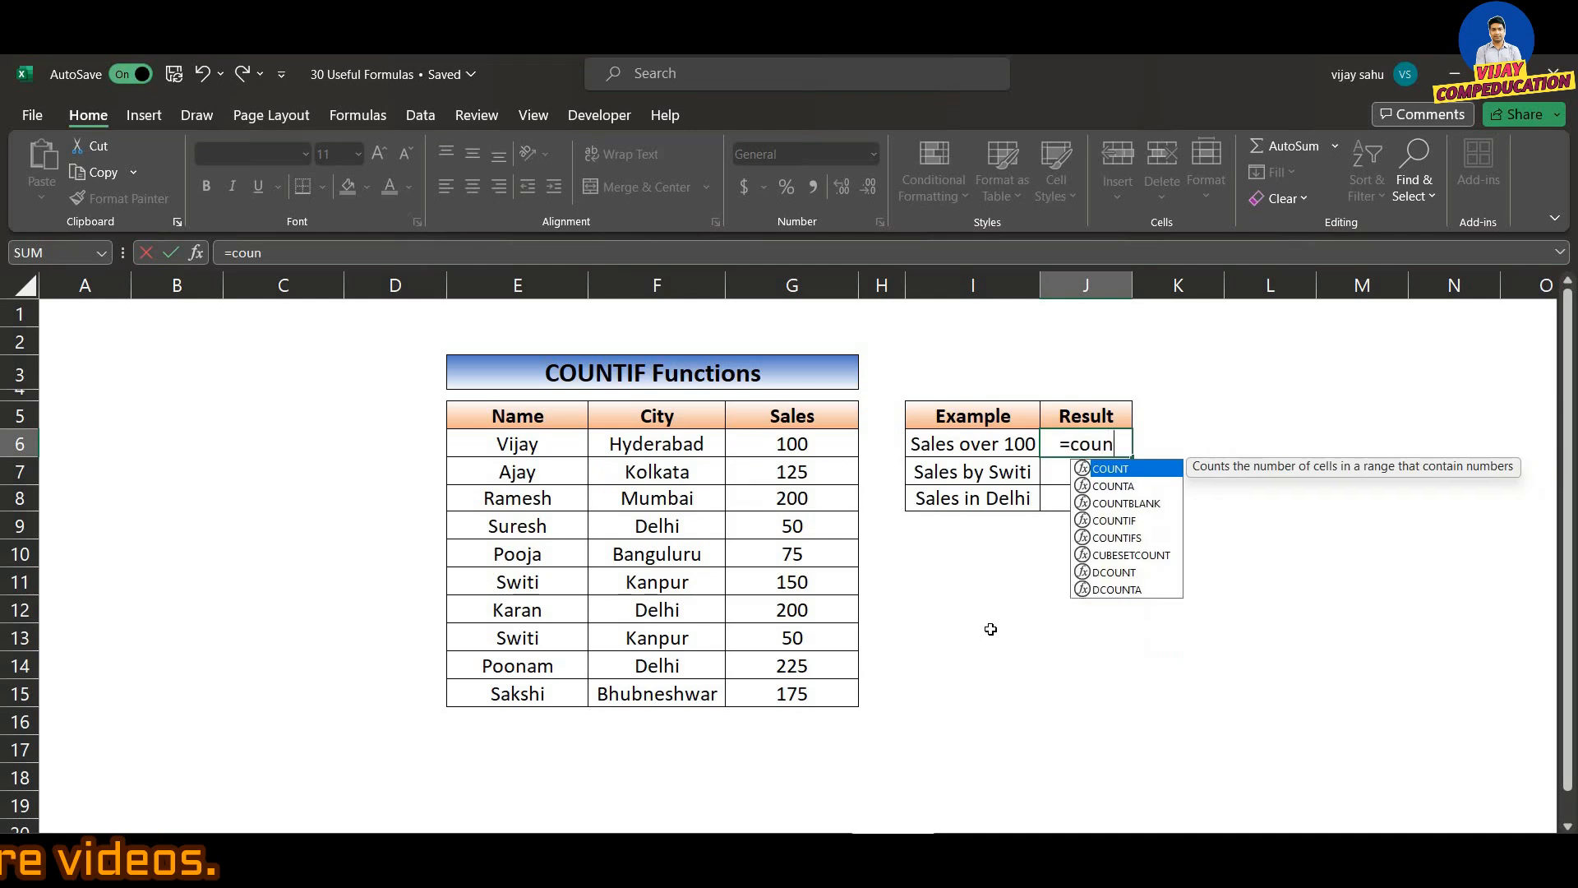
key(Tab)
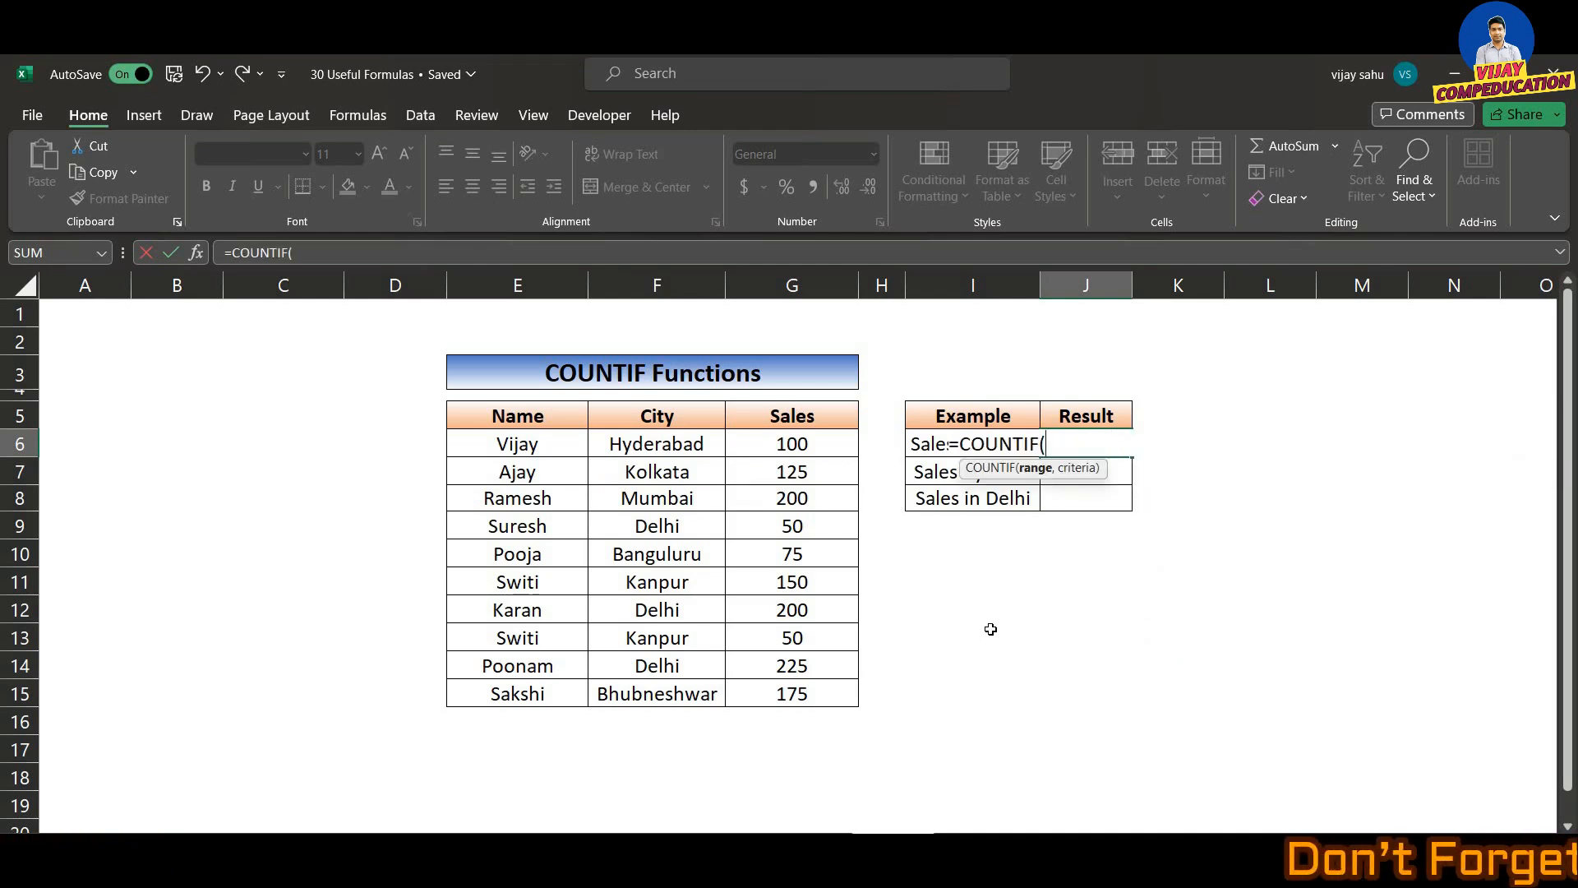
drag(830, 448, 820, 693)
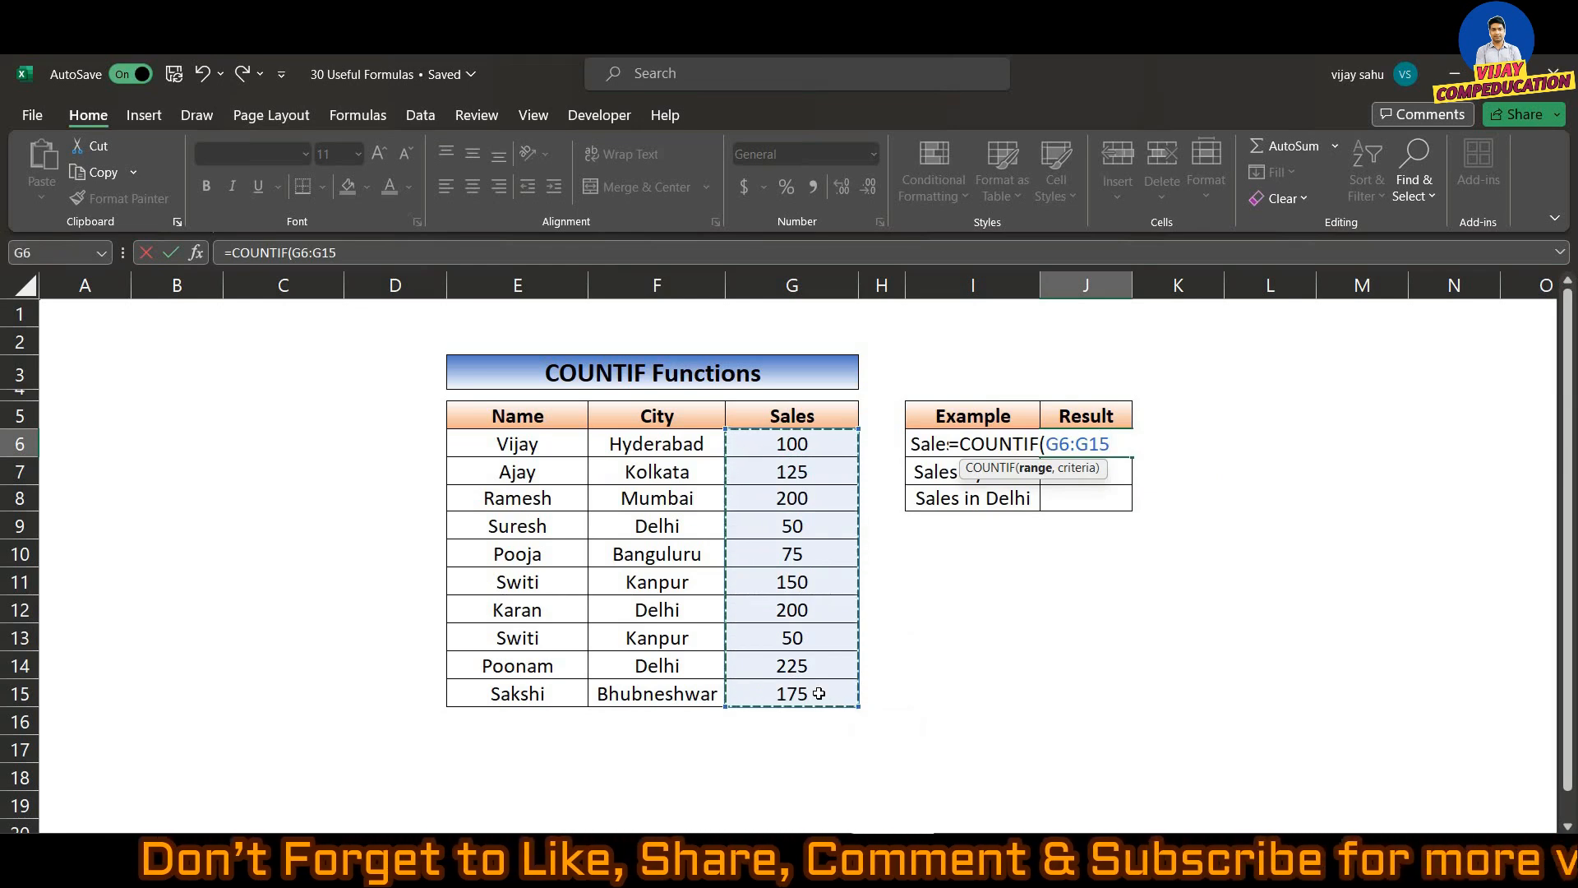
text(,">100)
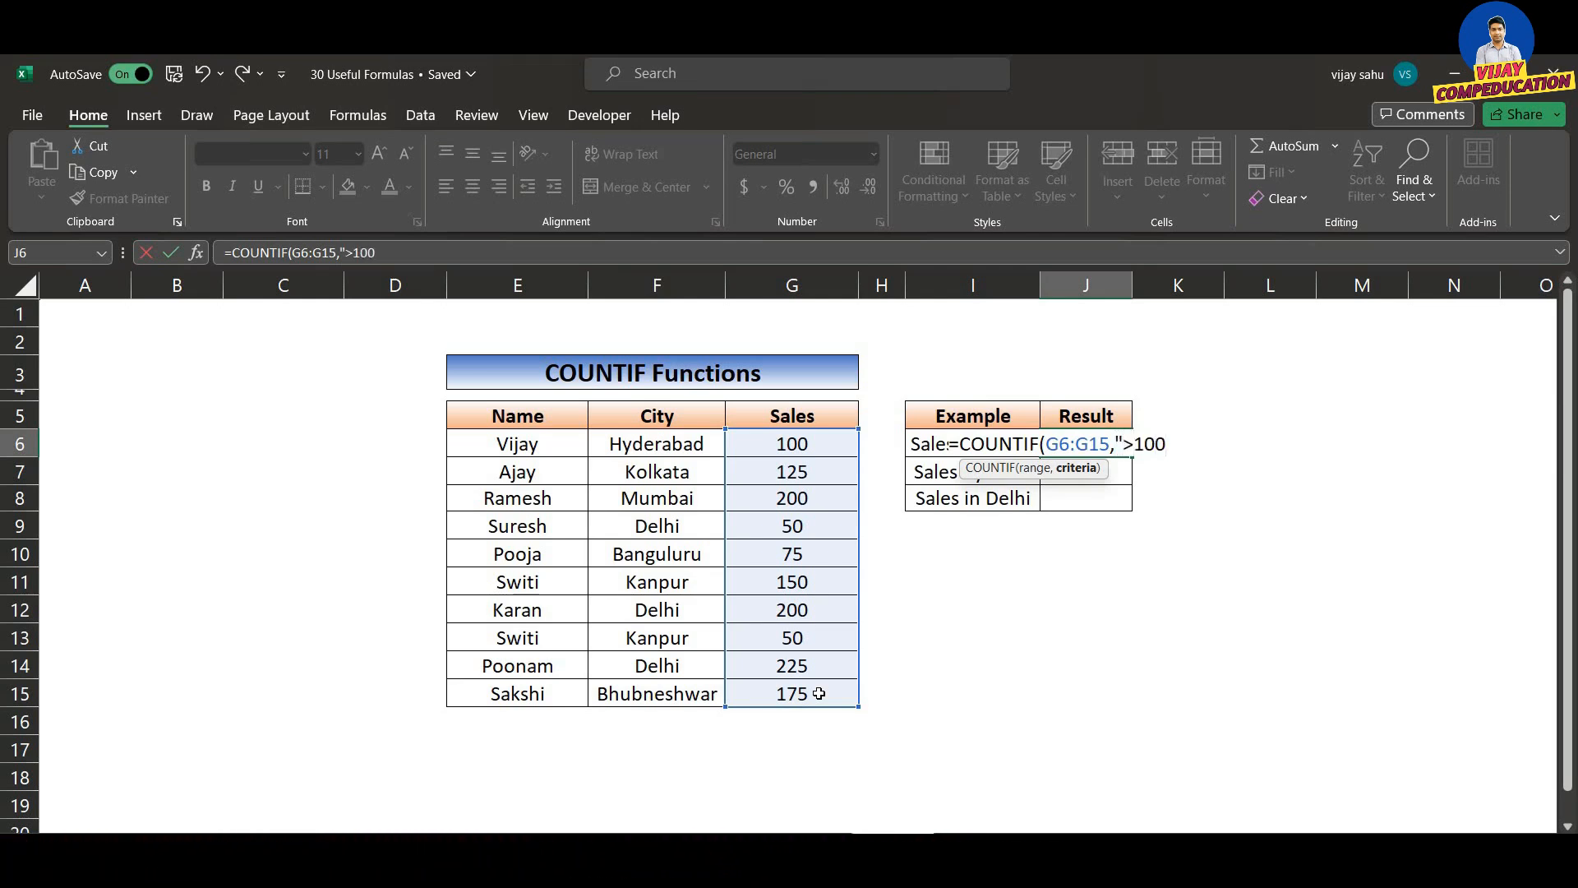
click(1134, 444)
text(=100)
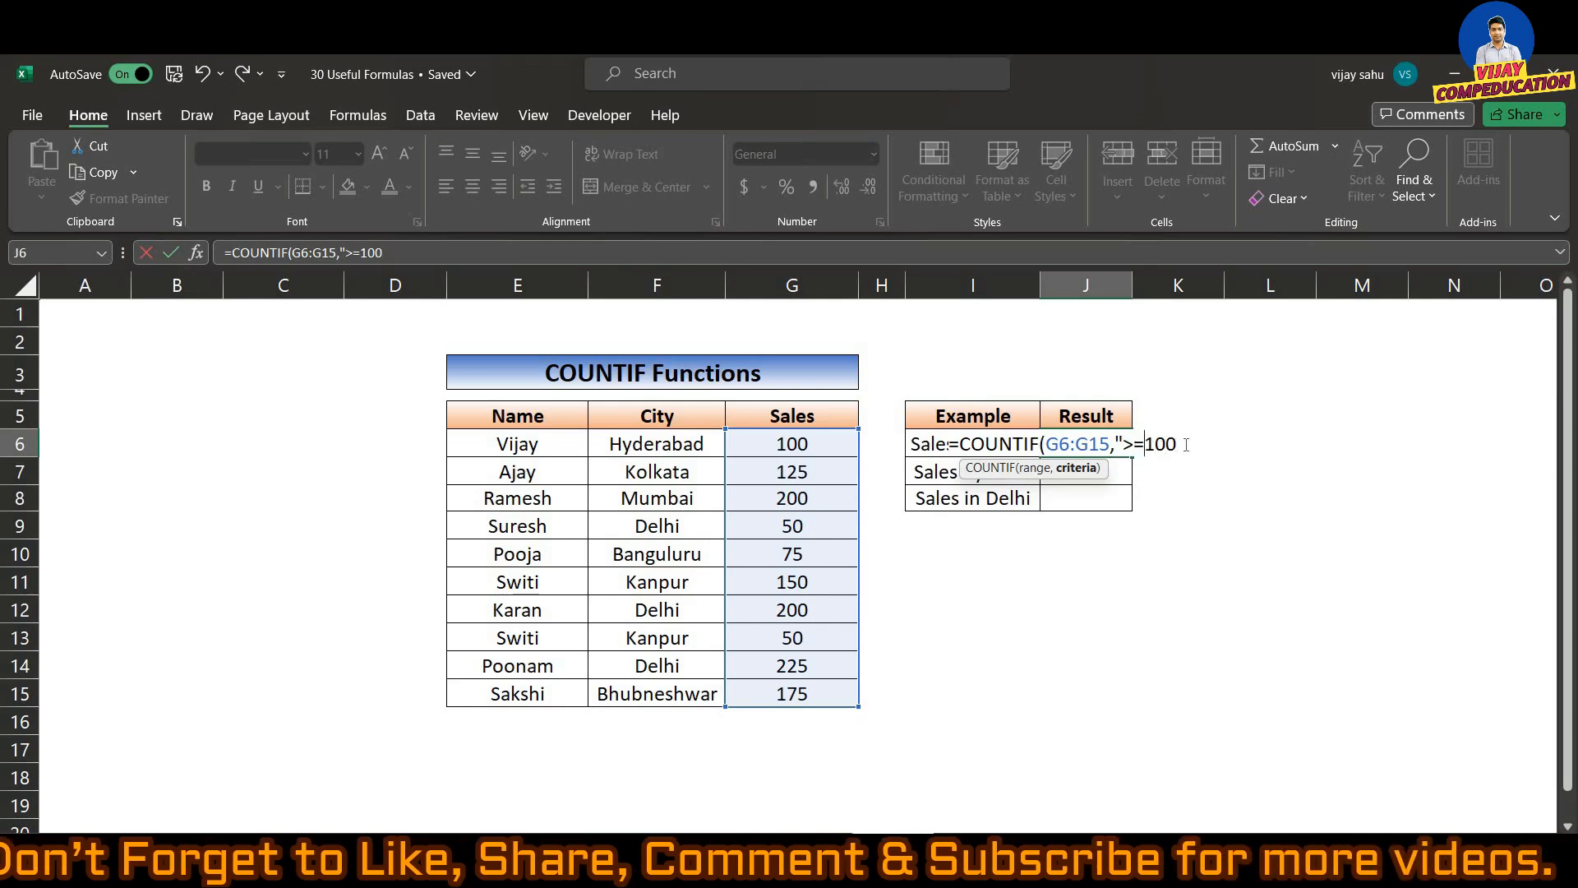
text("))
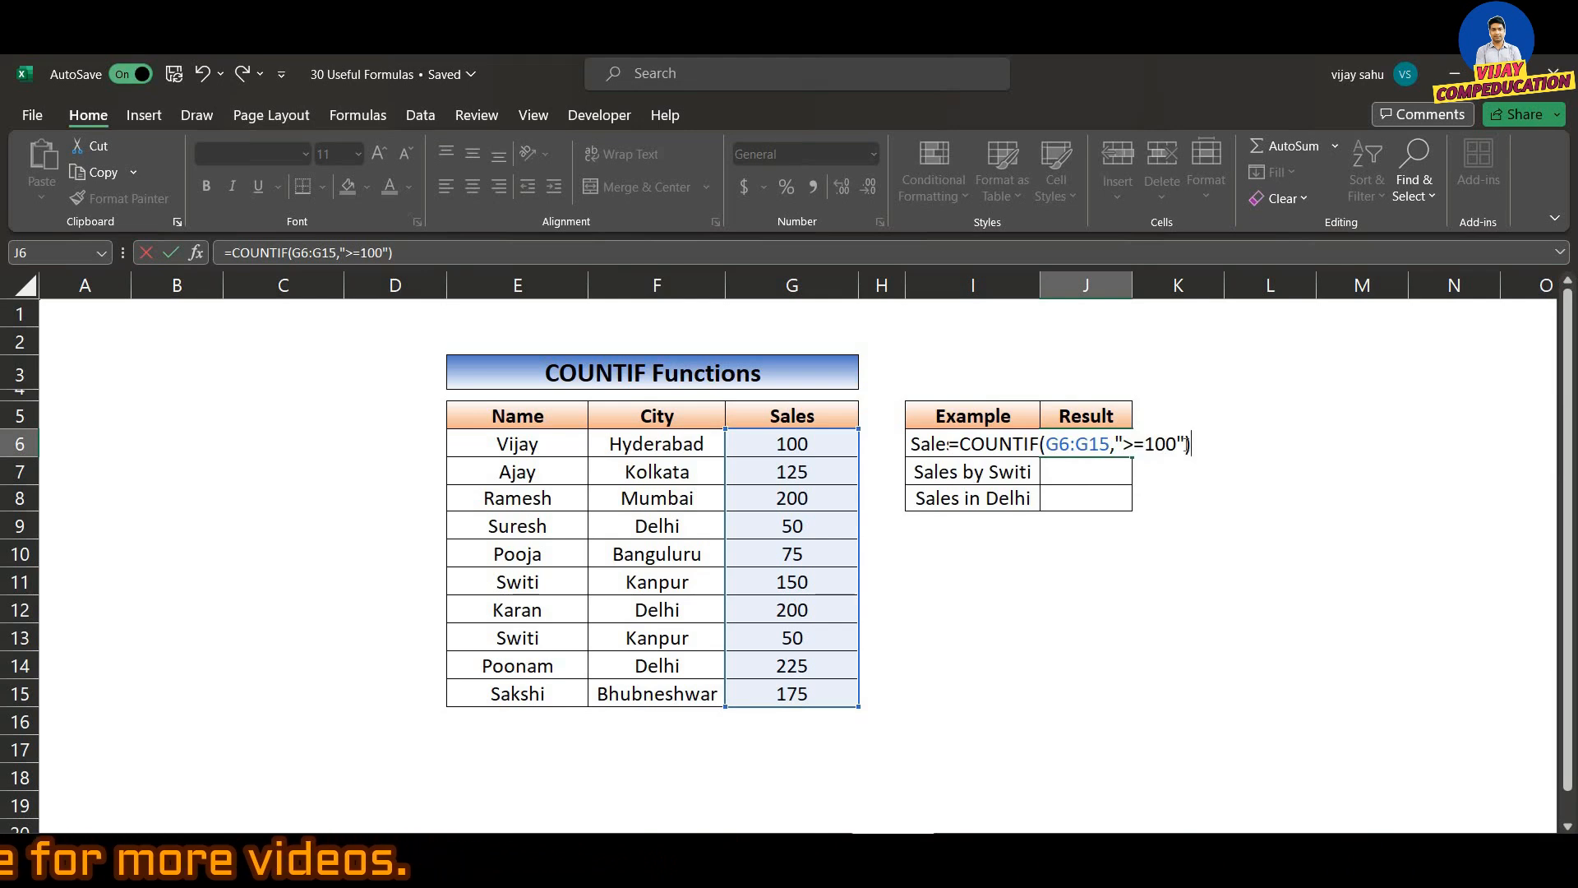
key(Return)
Check J6's COUNTIF formula against the Sales column entries of 100 or more in G6:G15.
click(1093, 446)
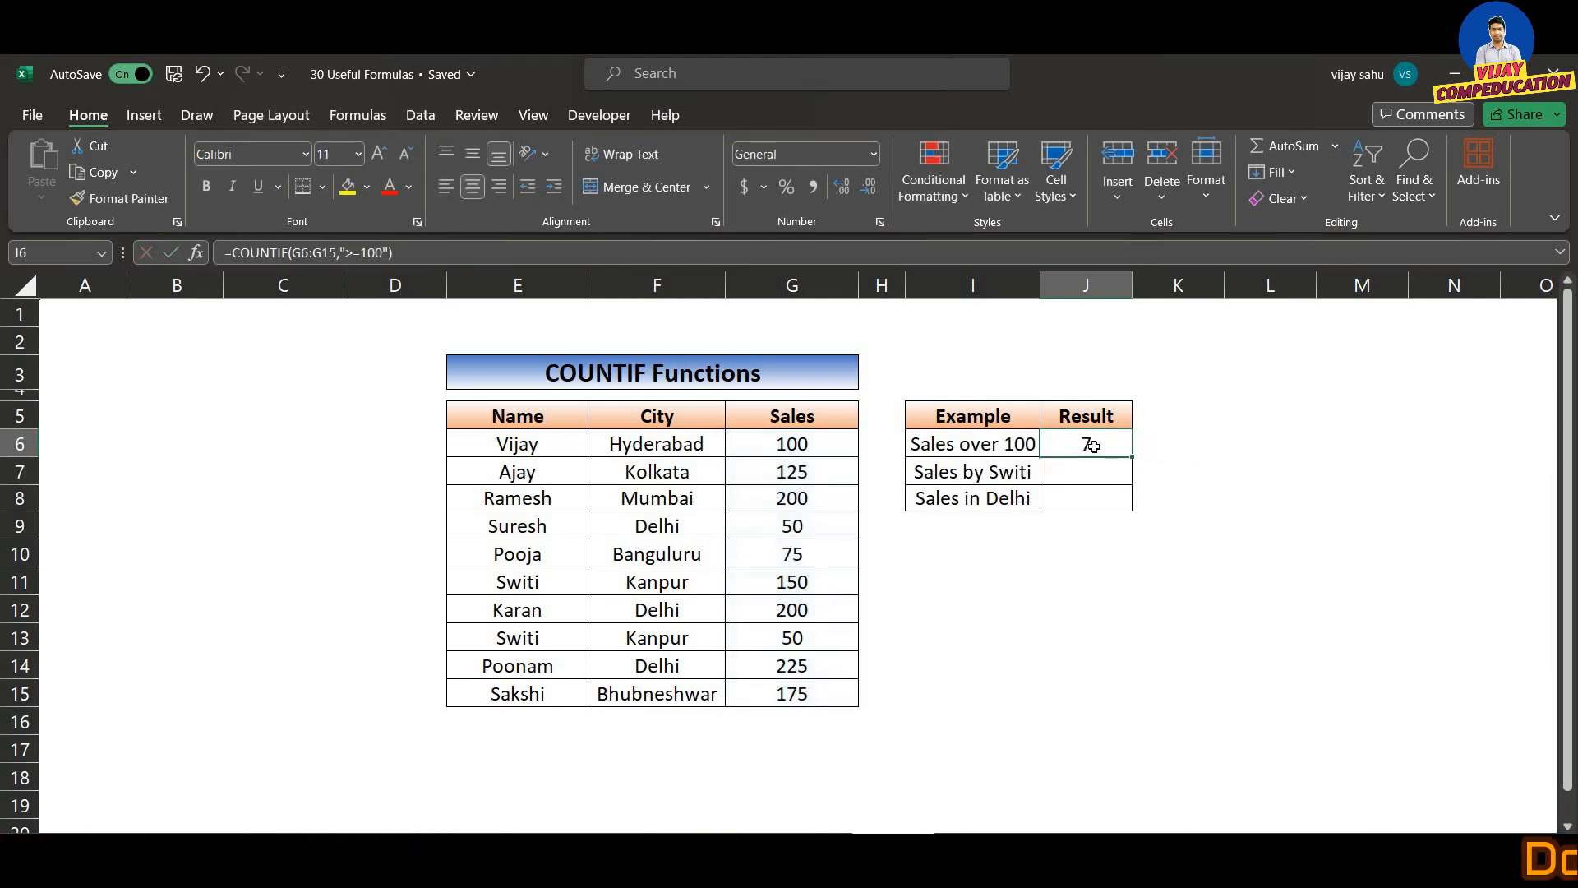
click(826, 447)
click(820, 466)
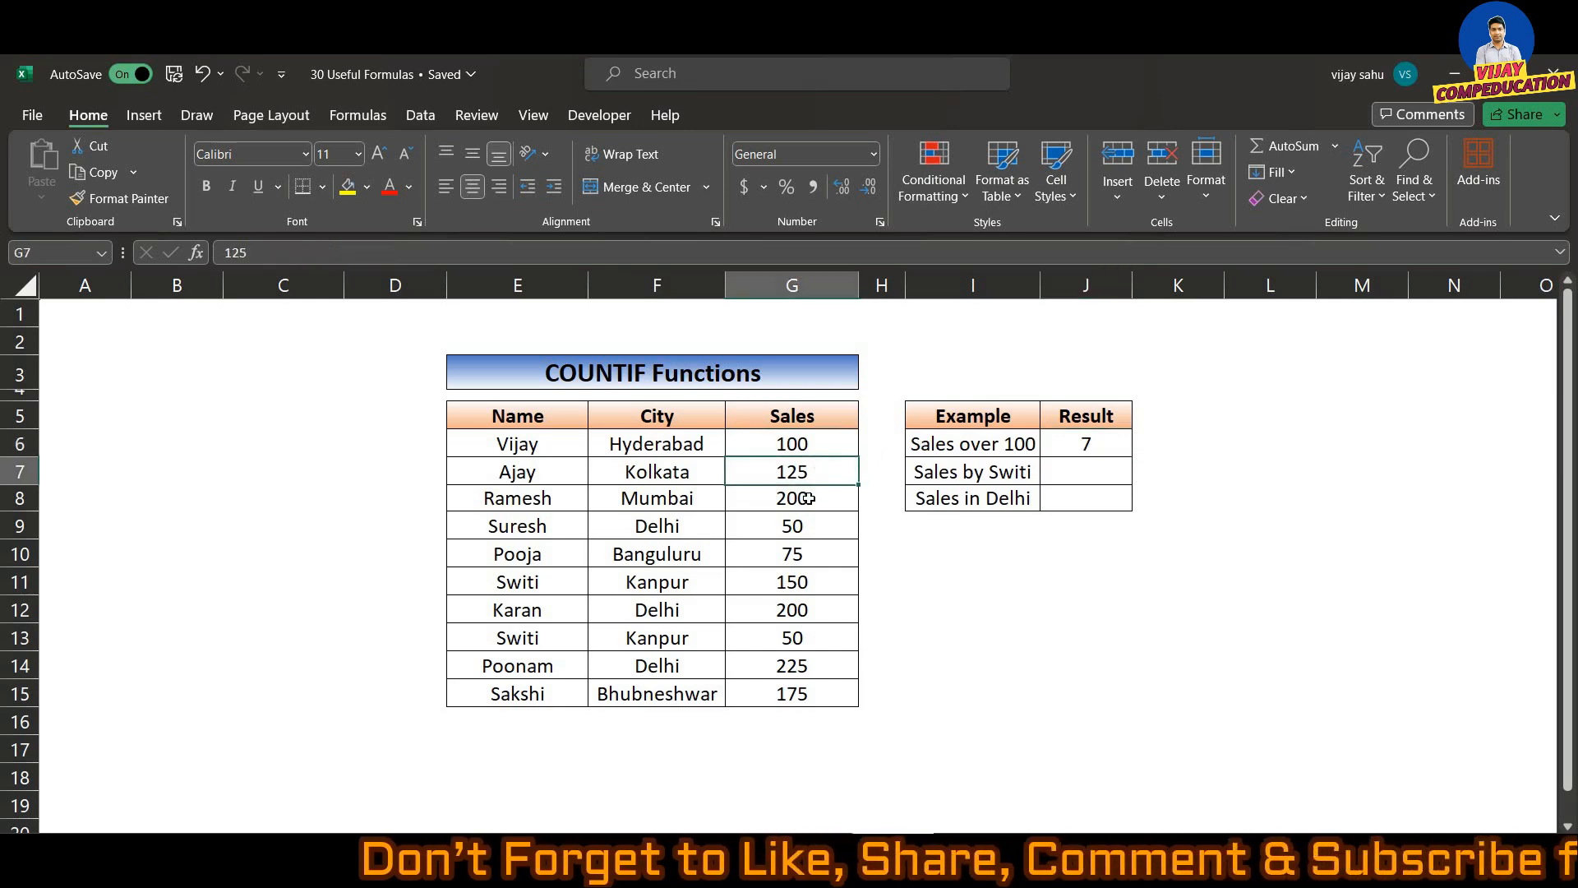
click(807, 498)
click(787, 584)
click(784, 609)
click(785, 667)
click(790, 691)
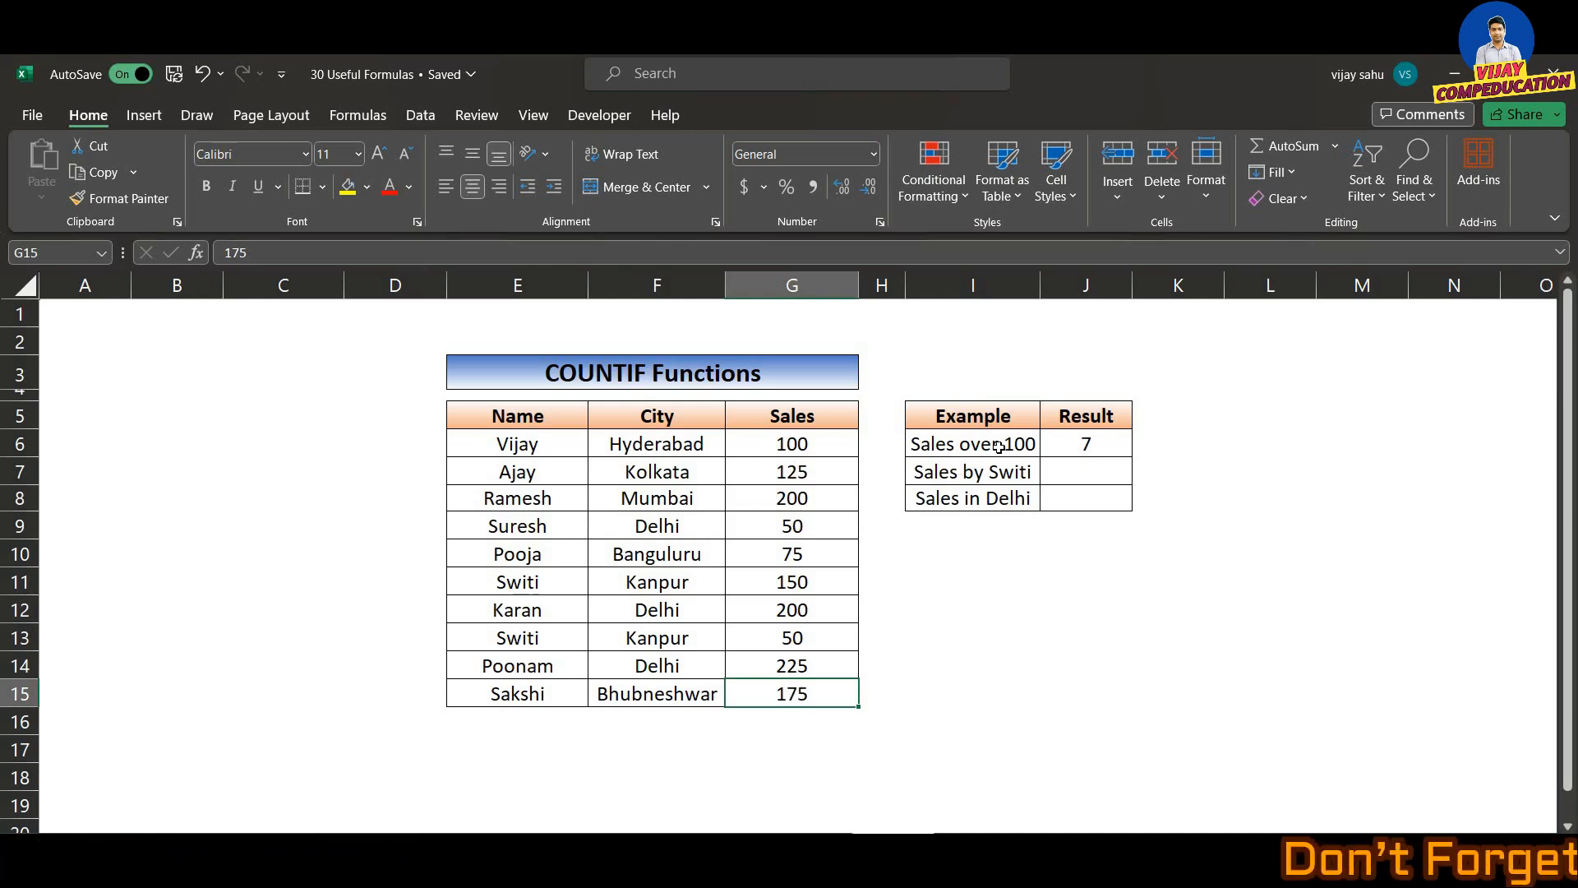
click(1098, 444)
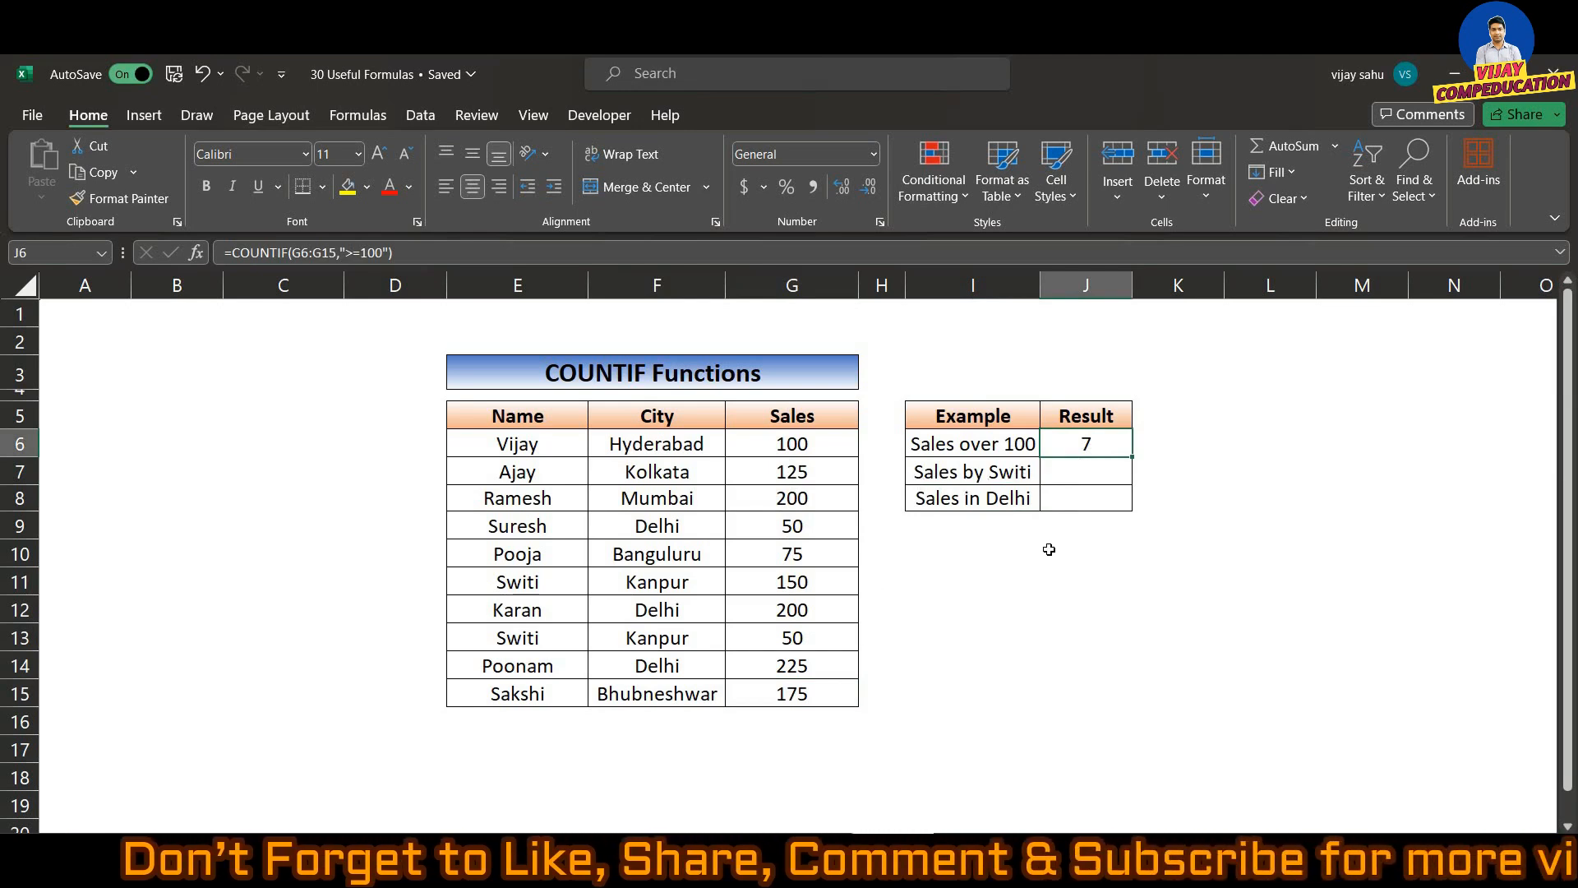
Enter a COUNTIF formula in J7 over E6:E15 with the salesperson named in I7 as criterion, and check the matching Name entries.
key(Down)
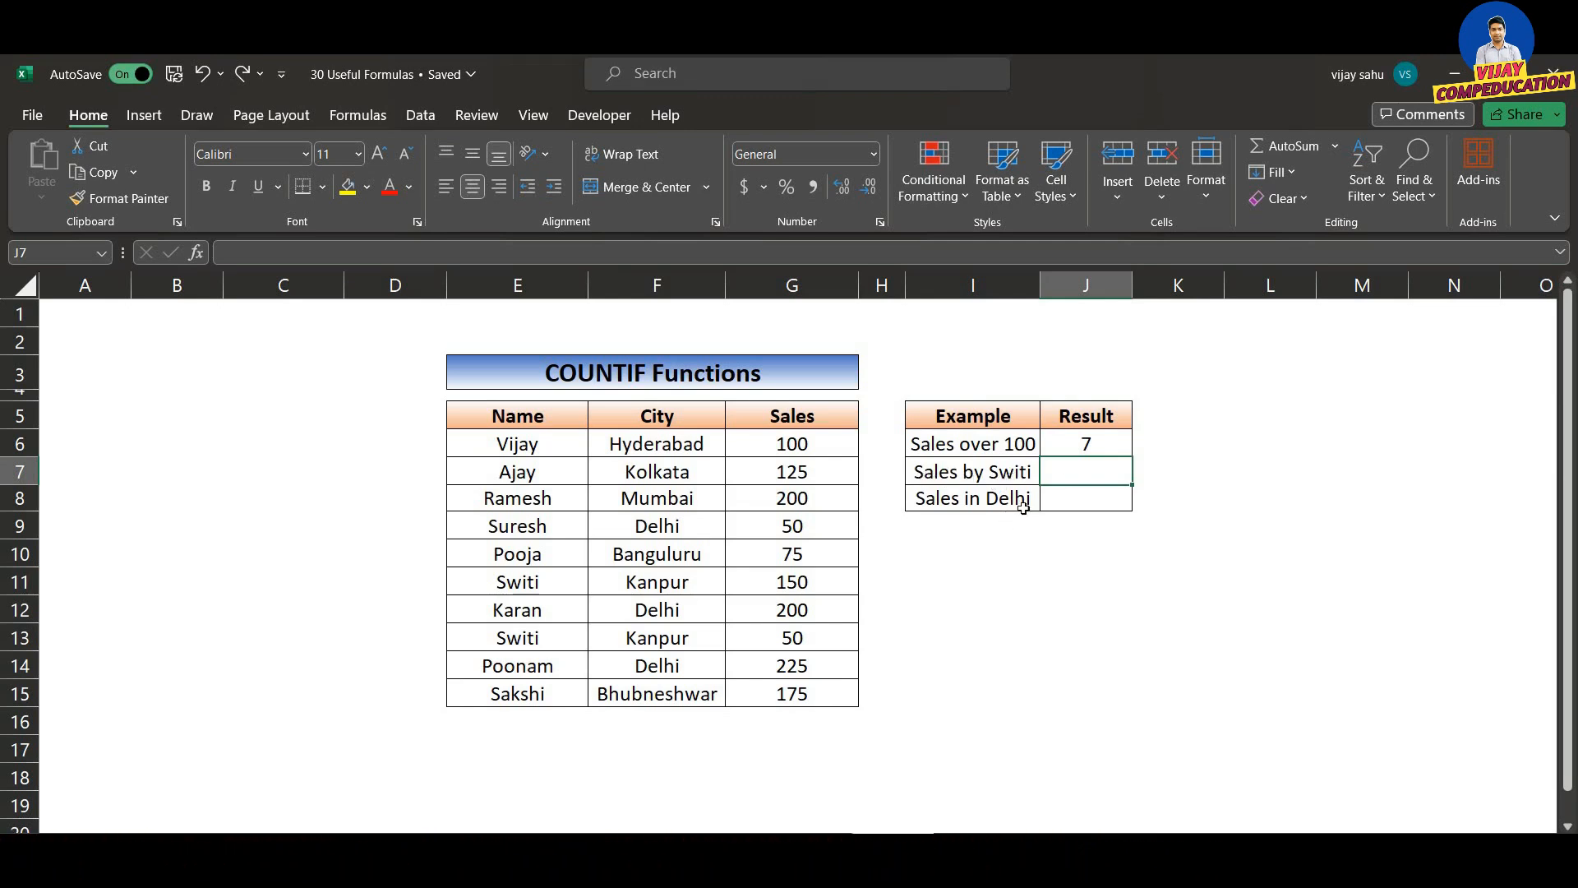
text(=)
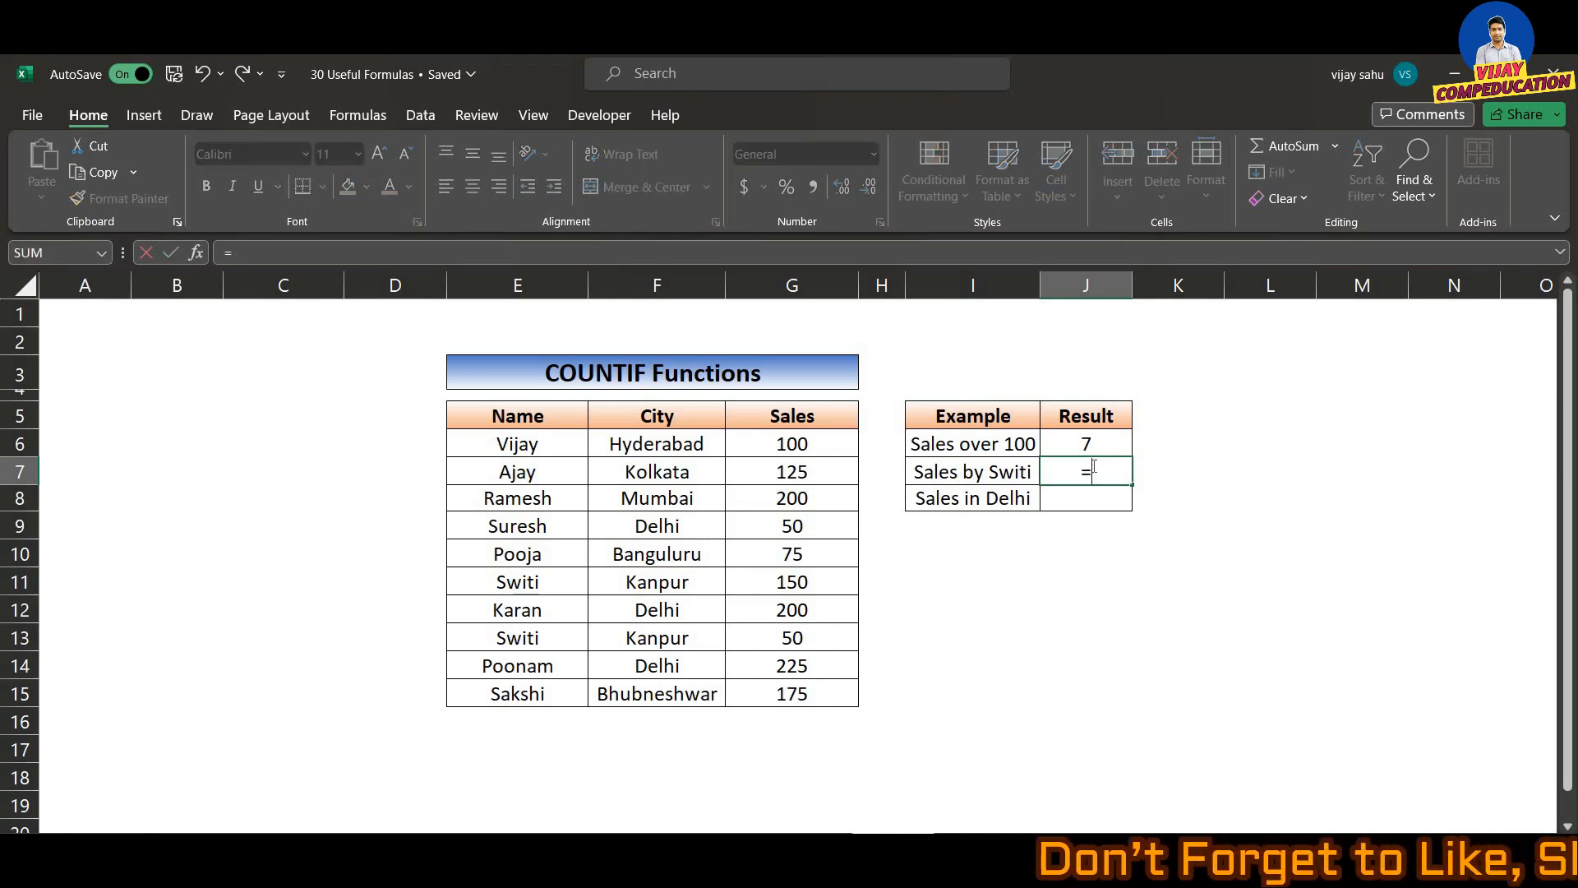
text(countif)
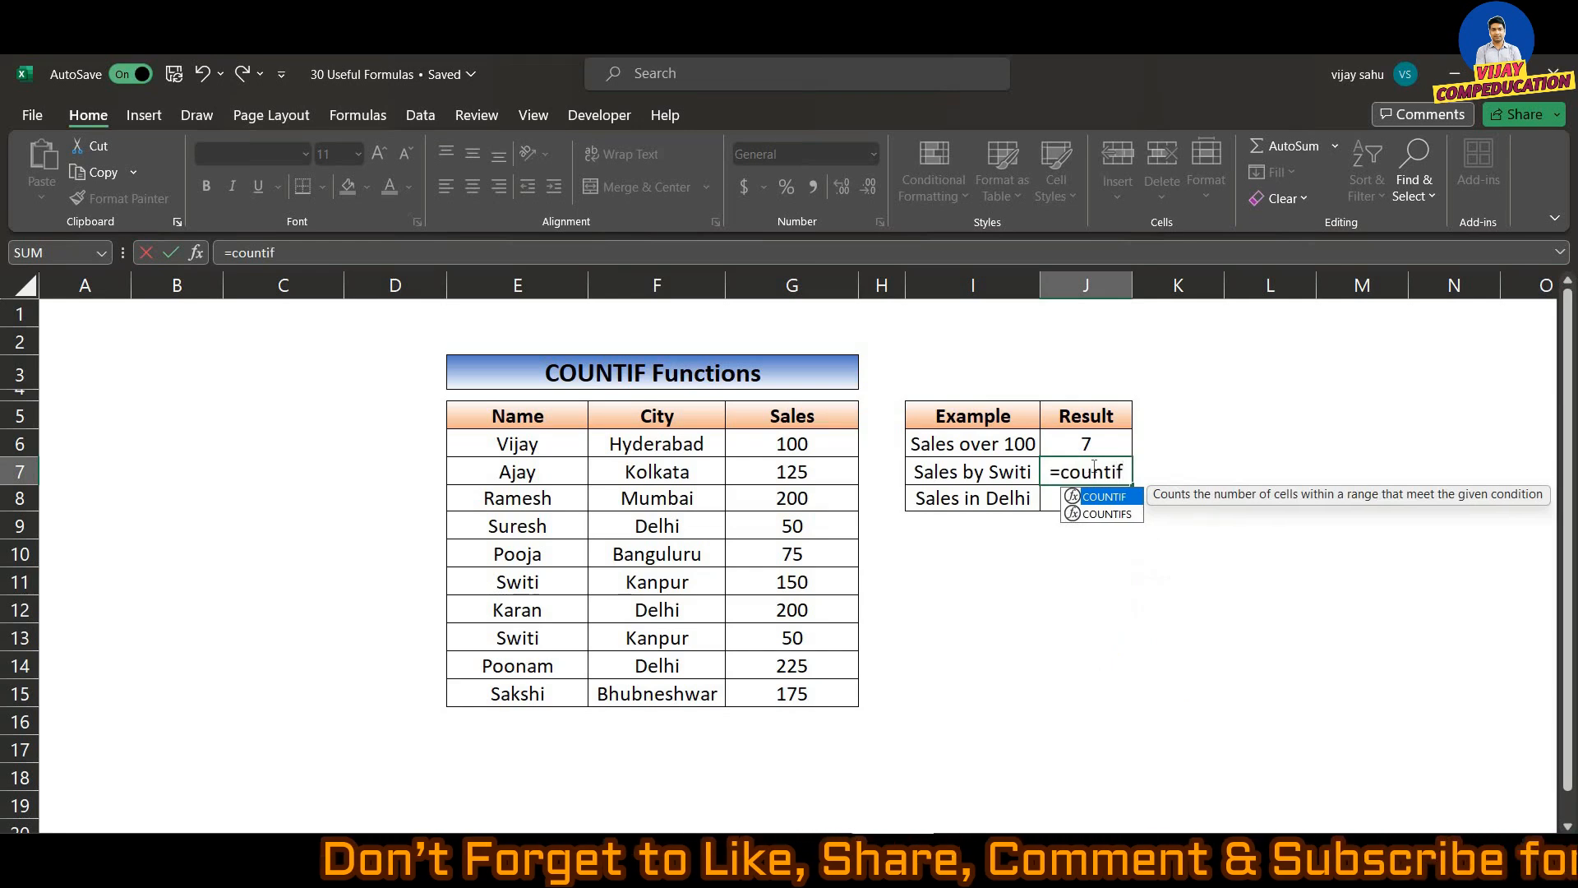
key(Tab)
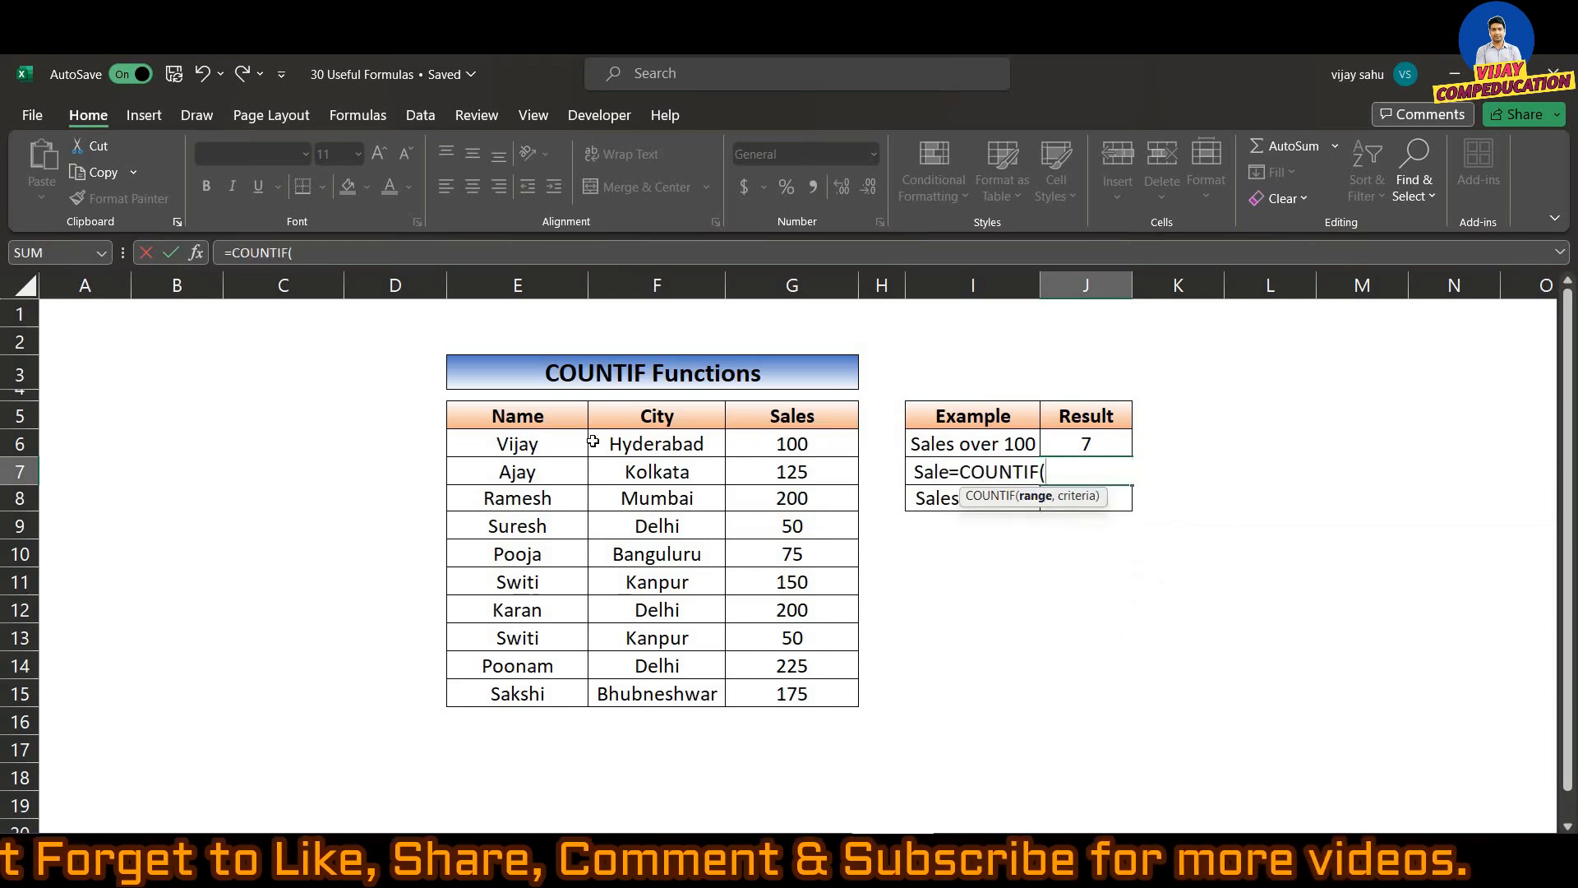
drag(574, 435, 545, 693)
text(,)
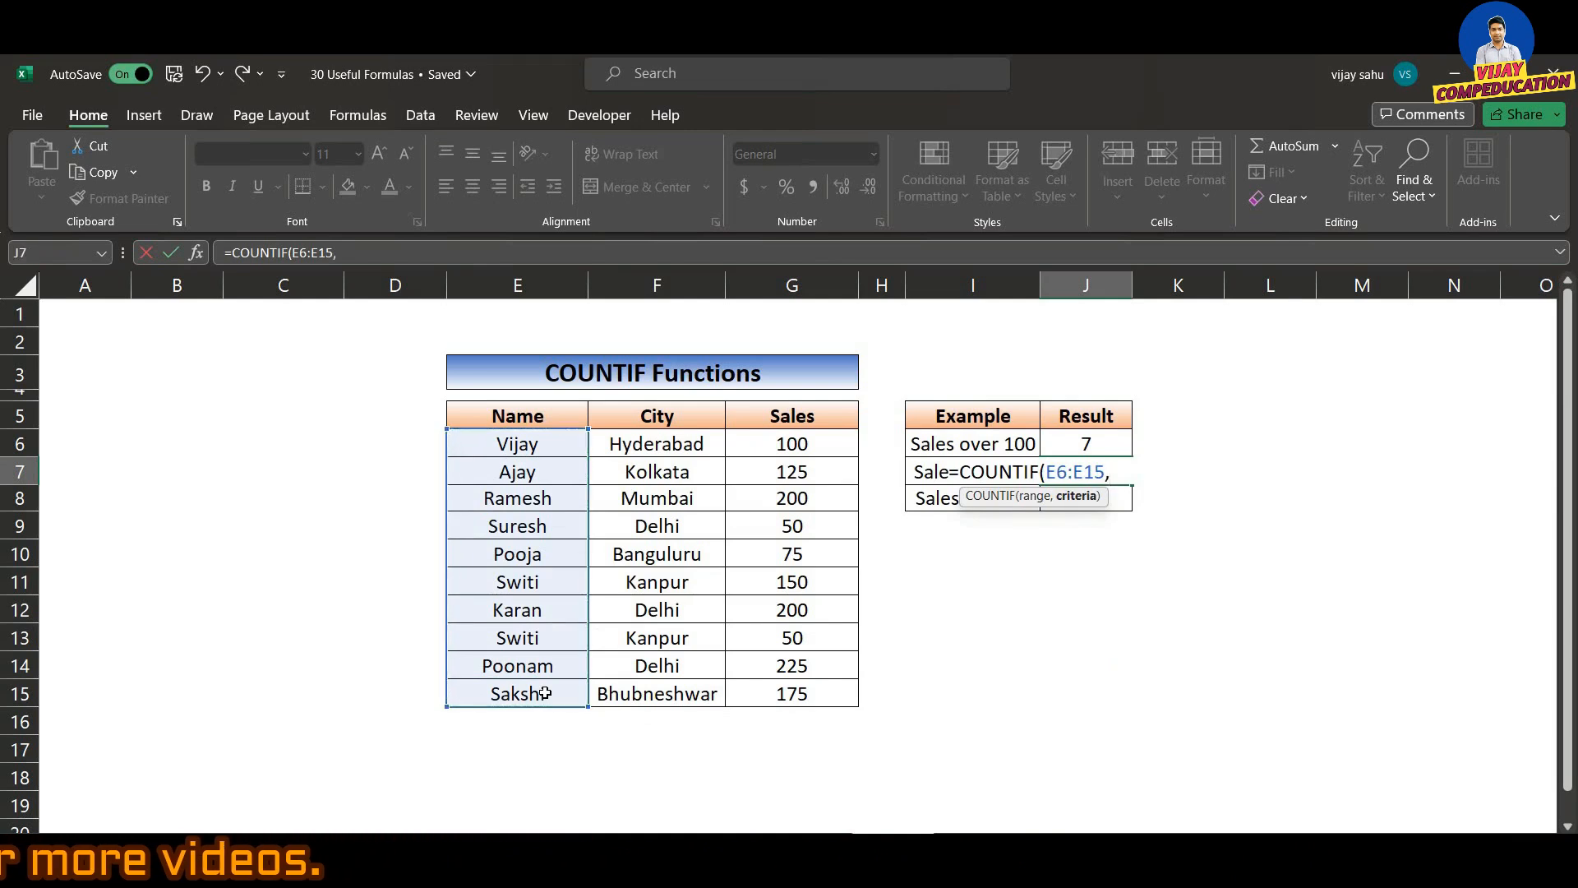
text("Switi)
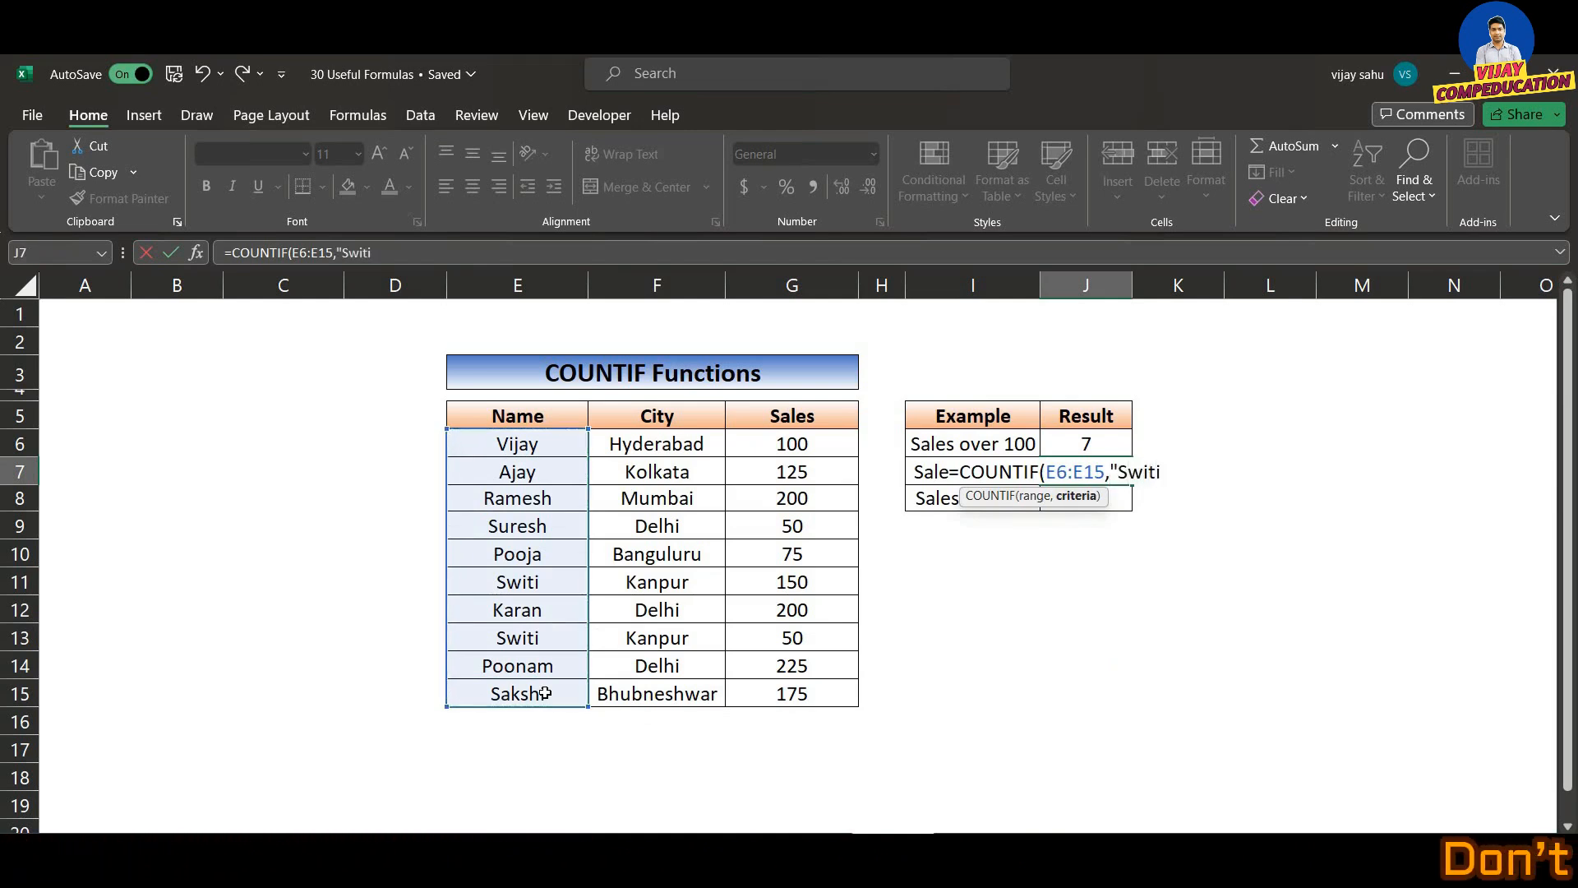
text("))
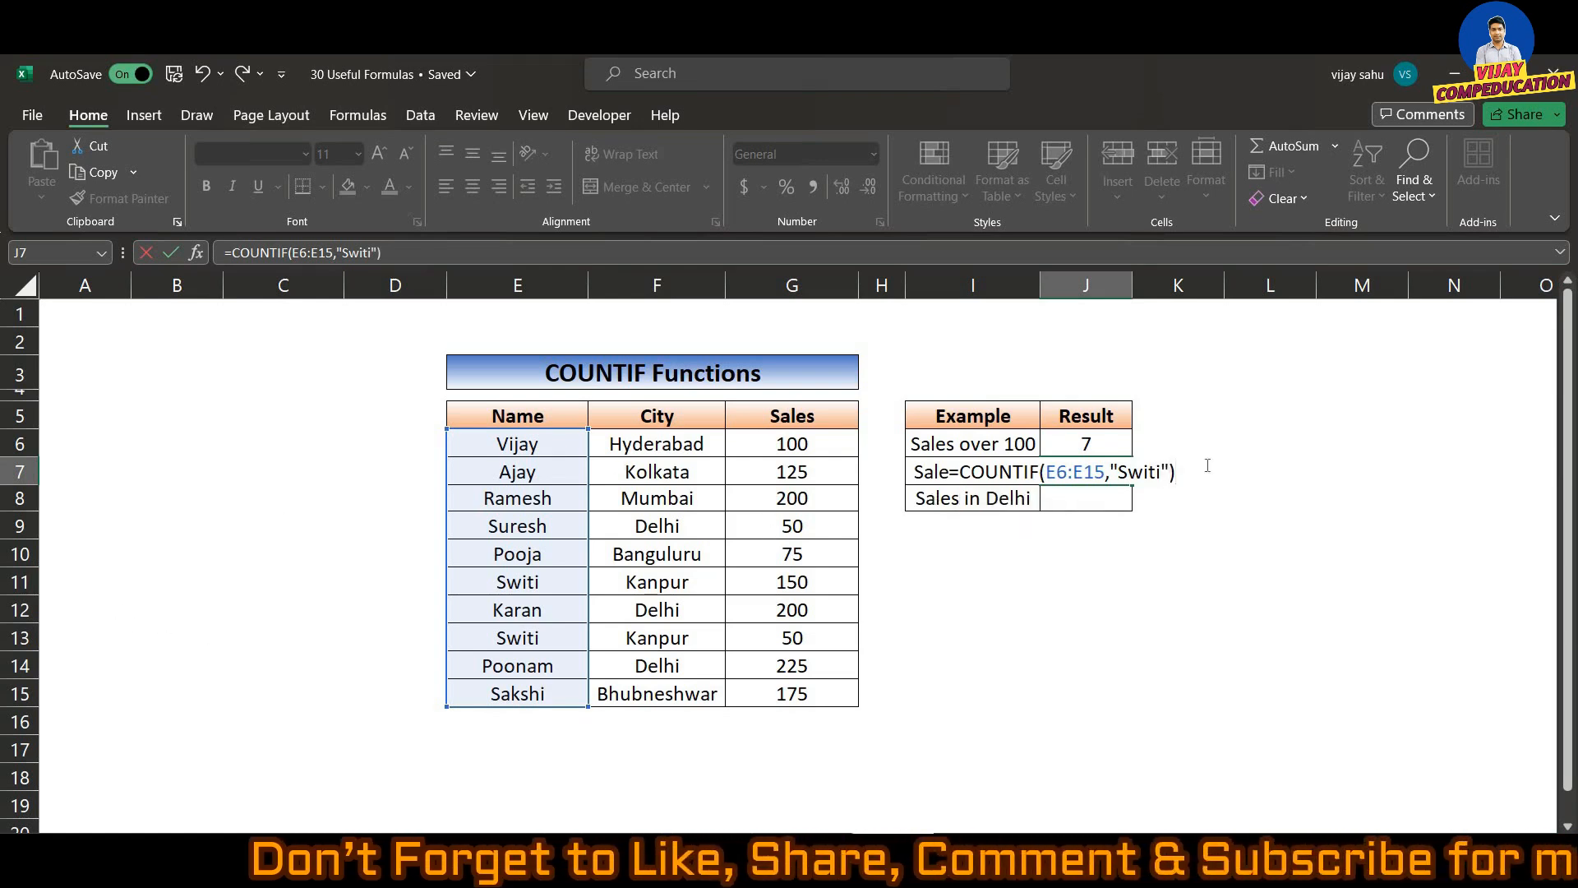
key(Return)
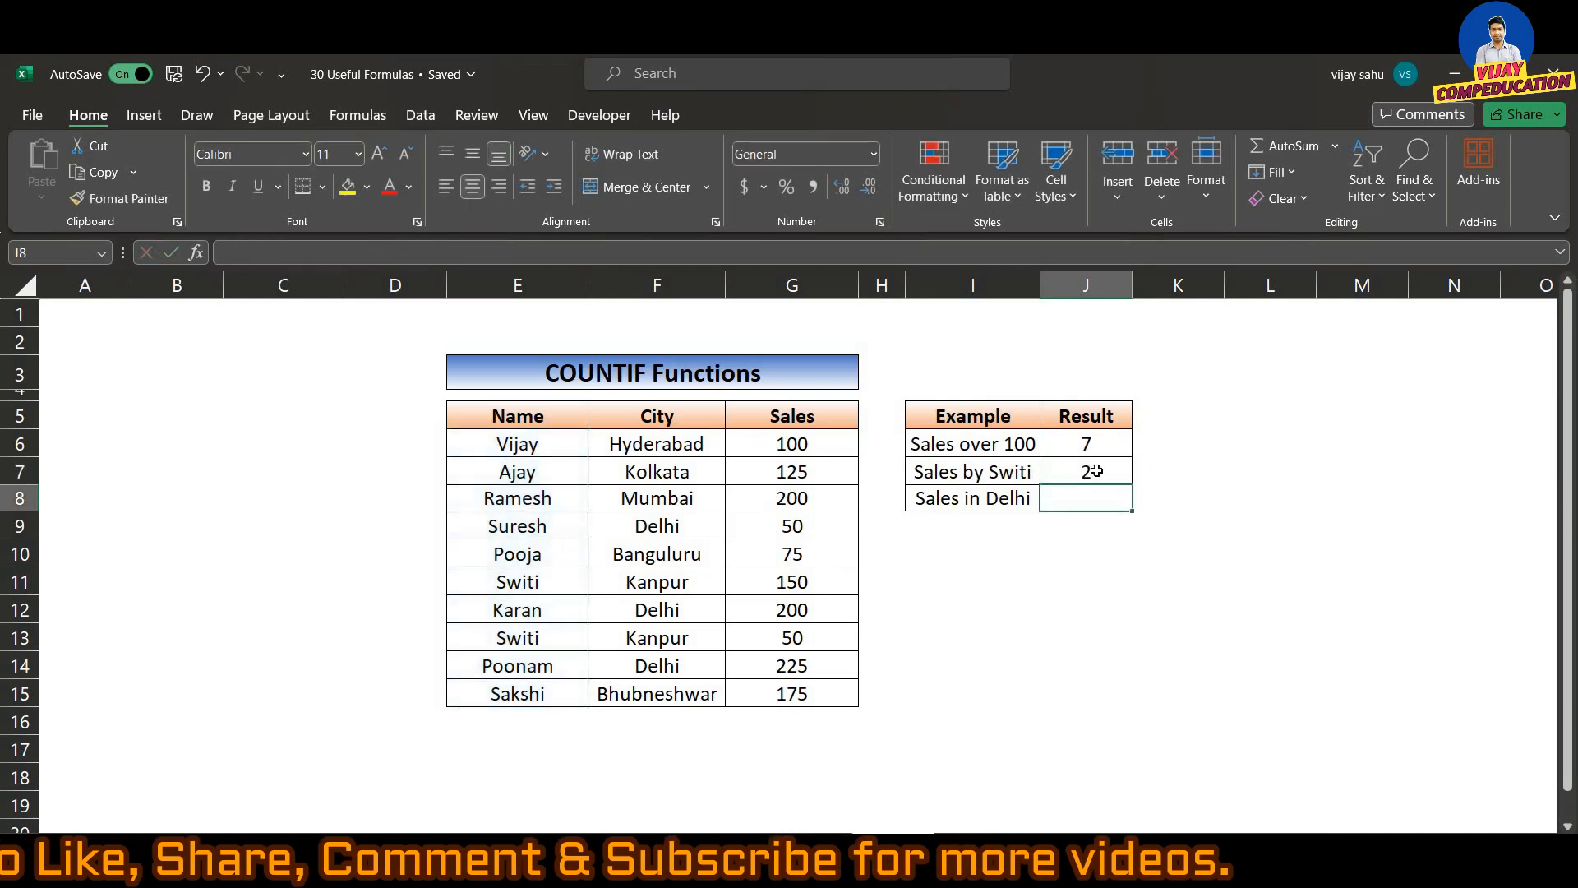
click(1094, 480)
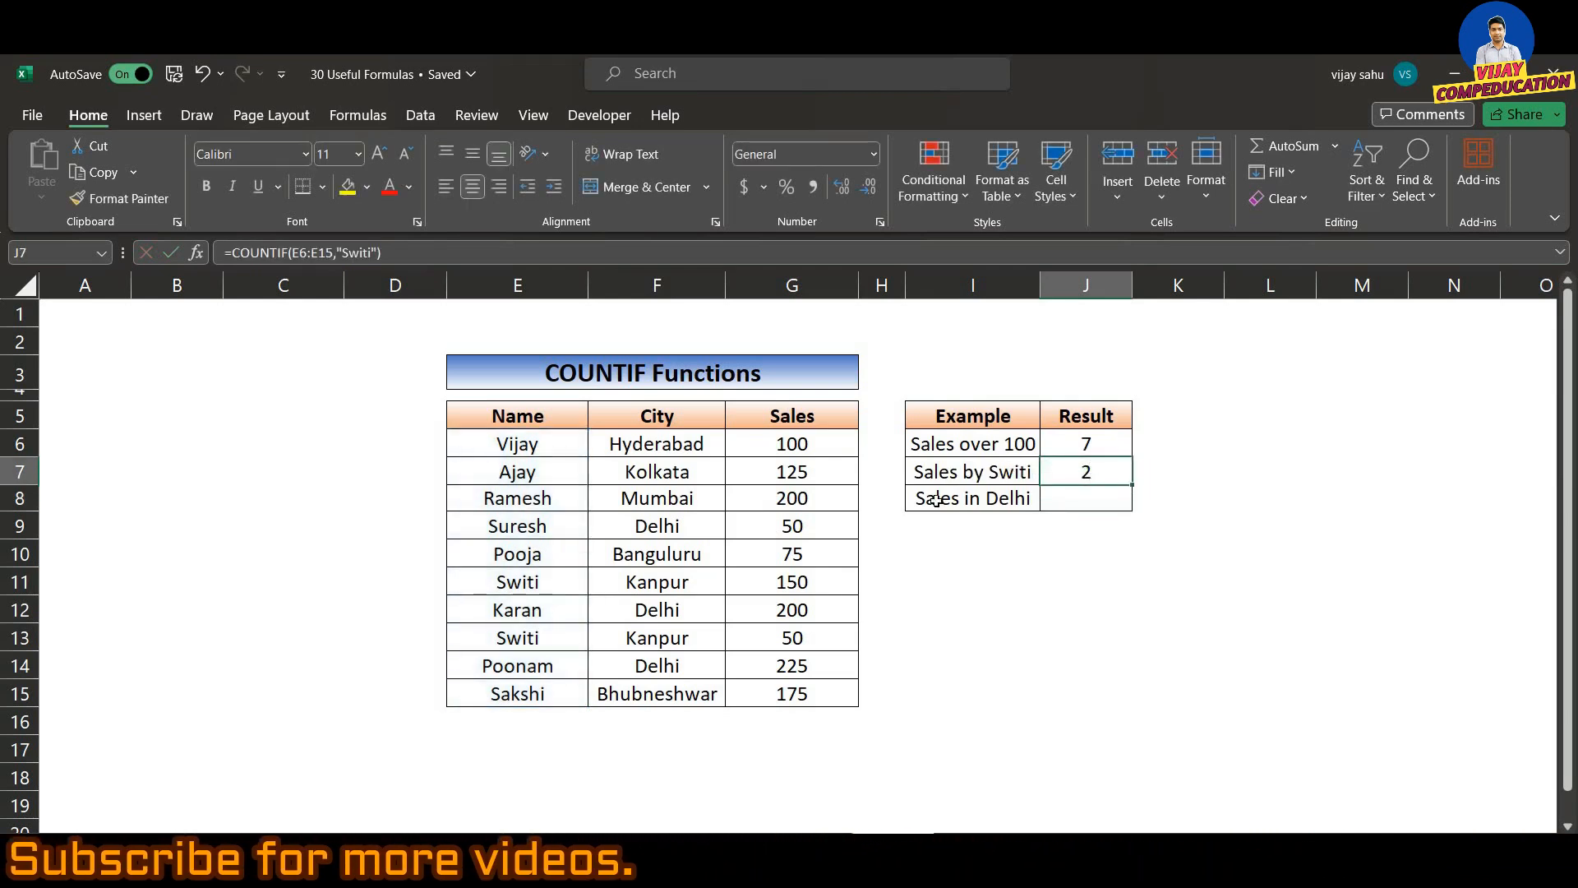
click(527, 585)
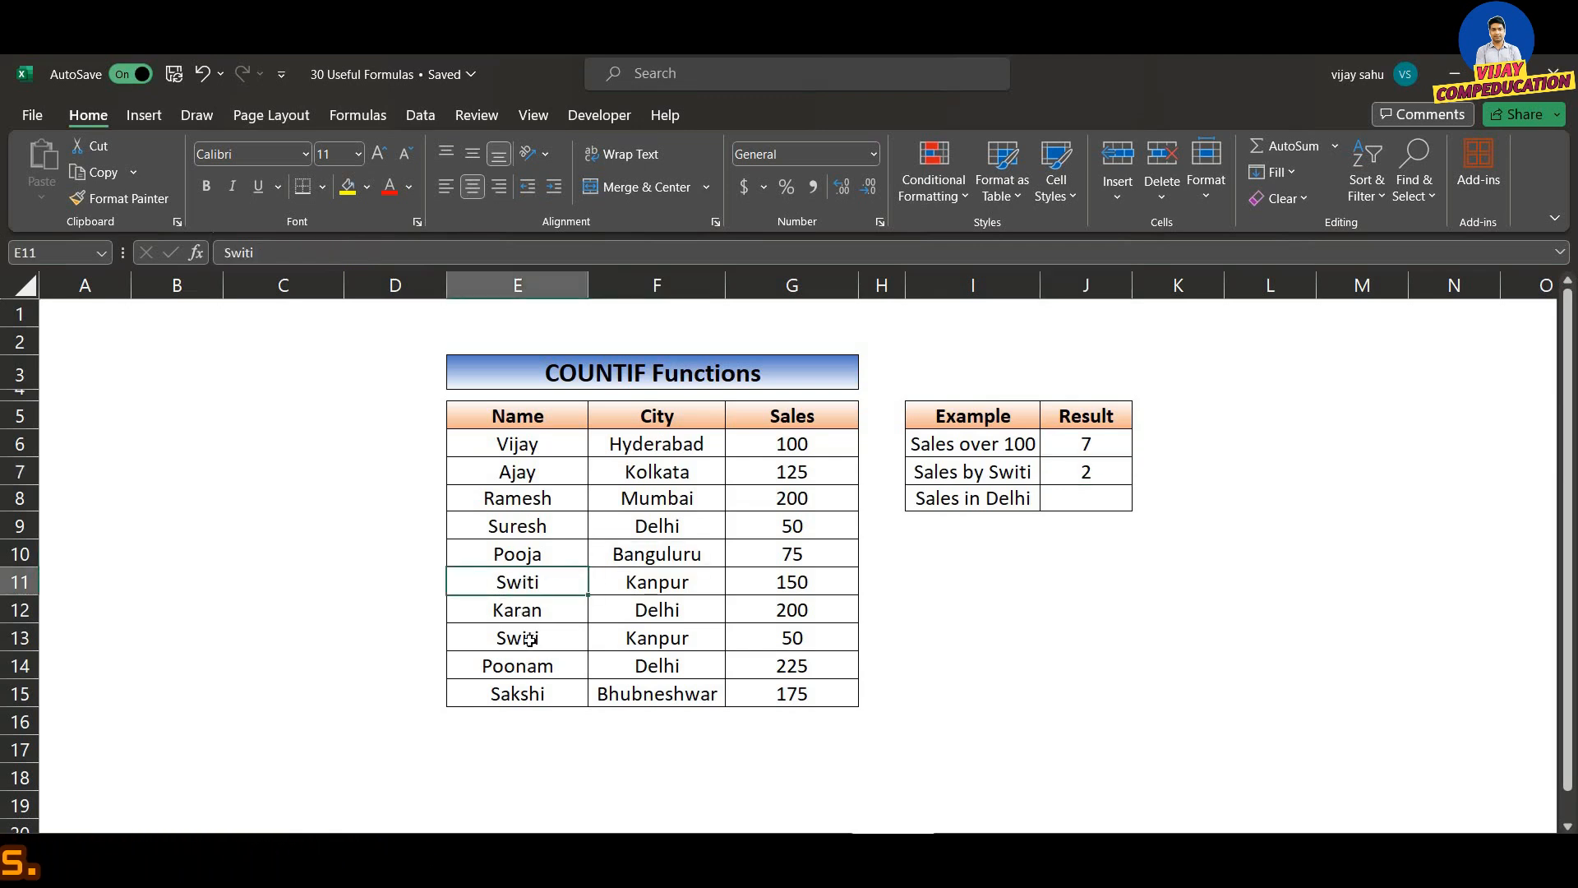
click(530, 639)
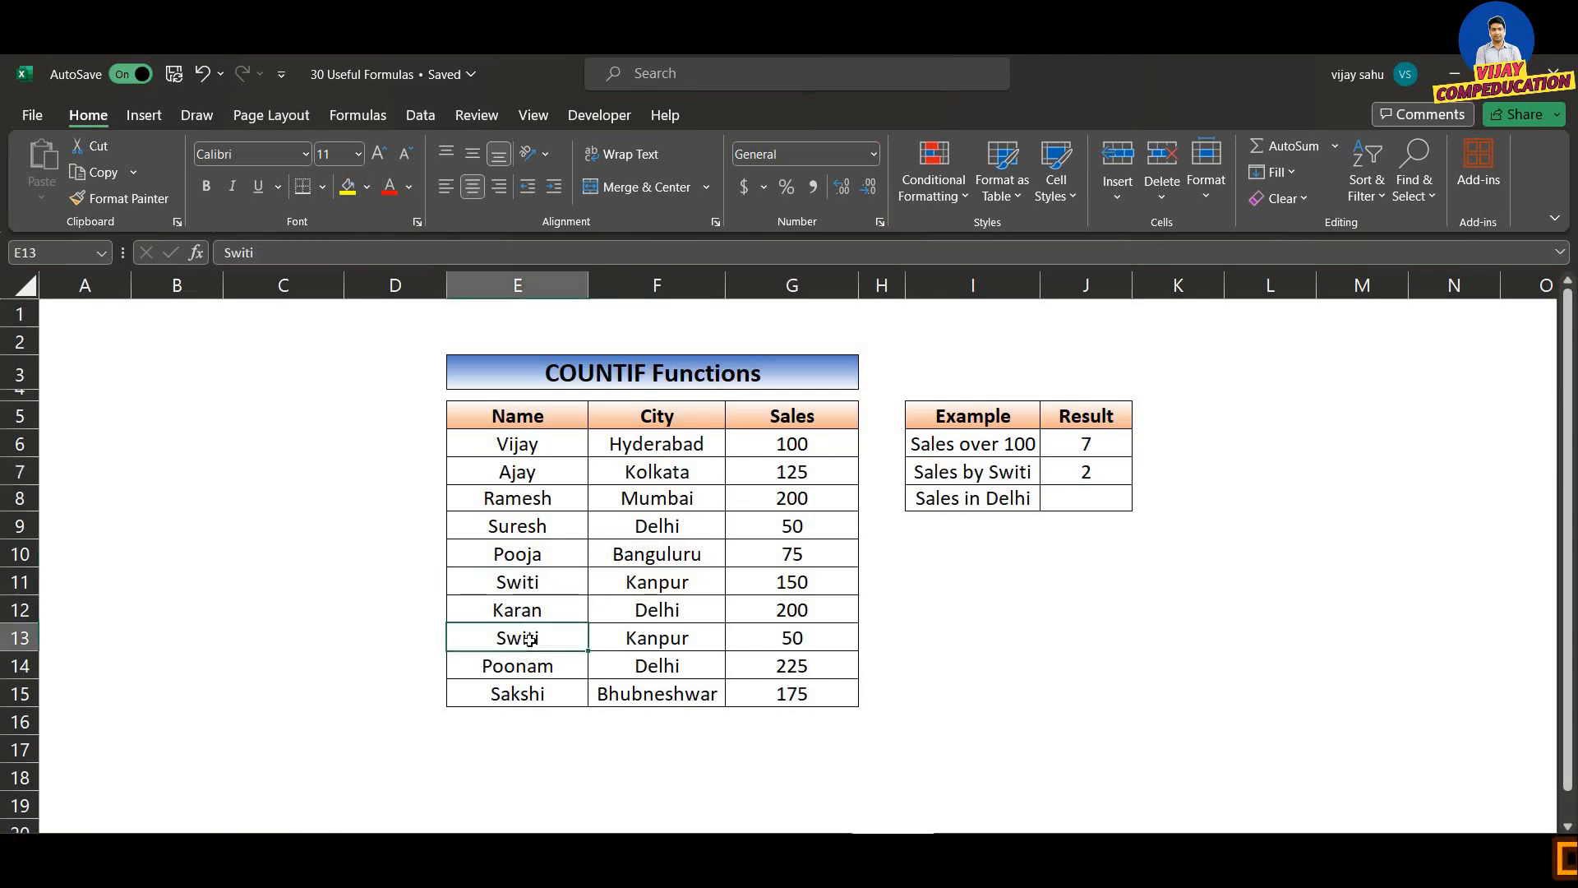
Enter =COUNTIF(F6:F15,"Delhi") in J8 and check it against the Delhi entries in the City column.
click(1086, 499)
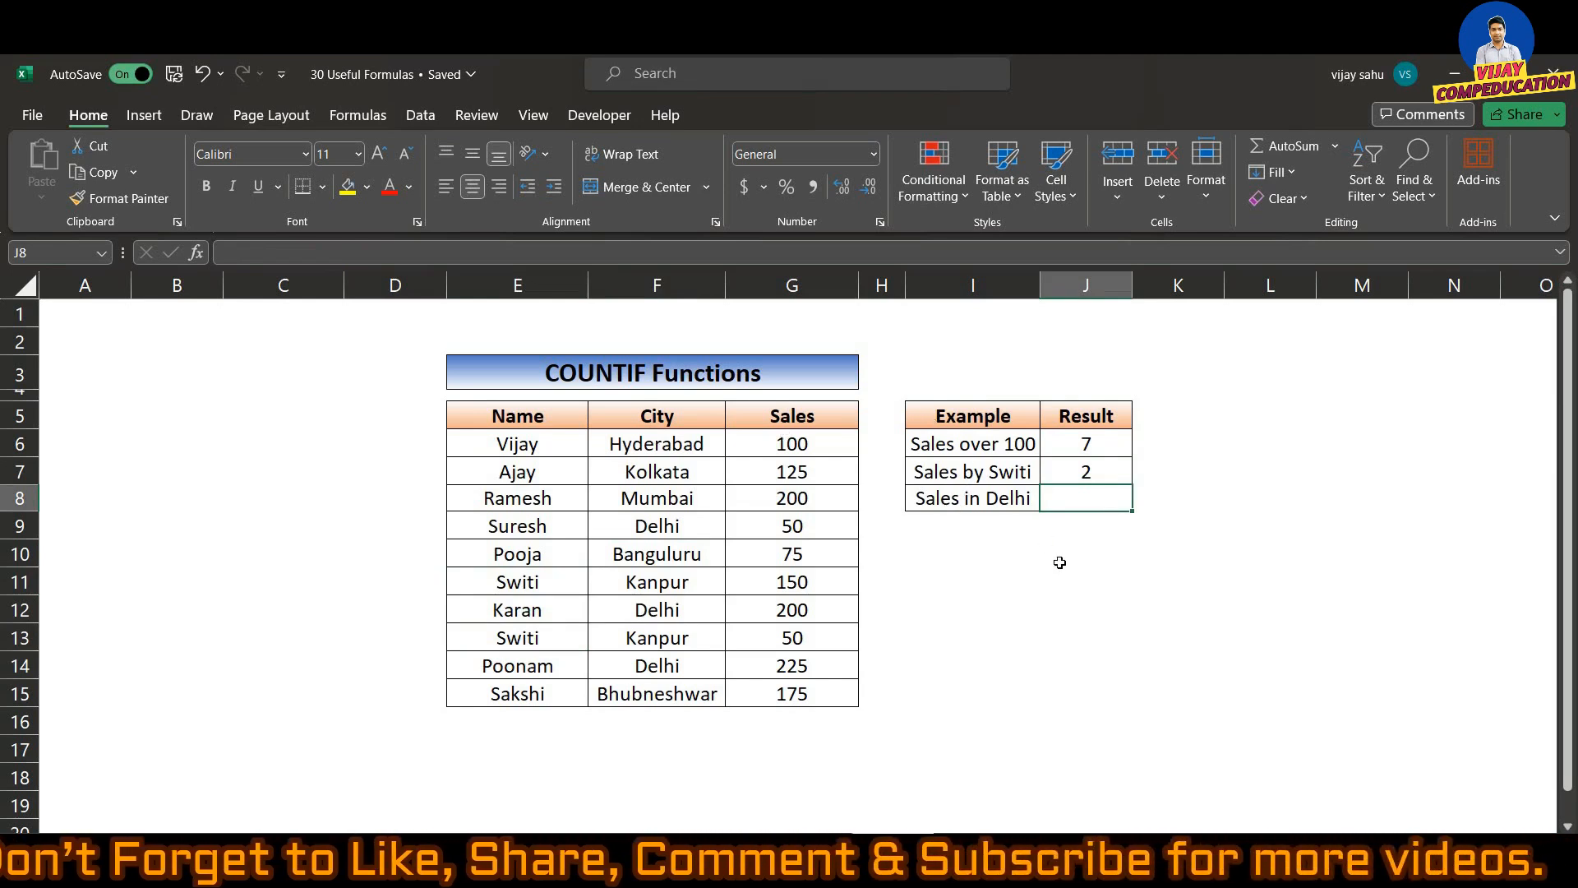
text(=countif)
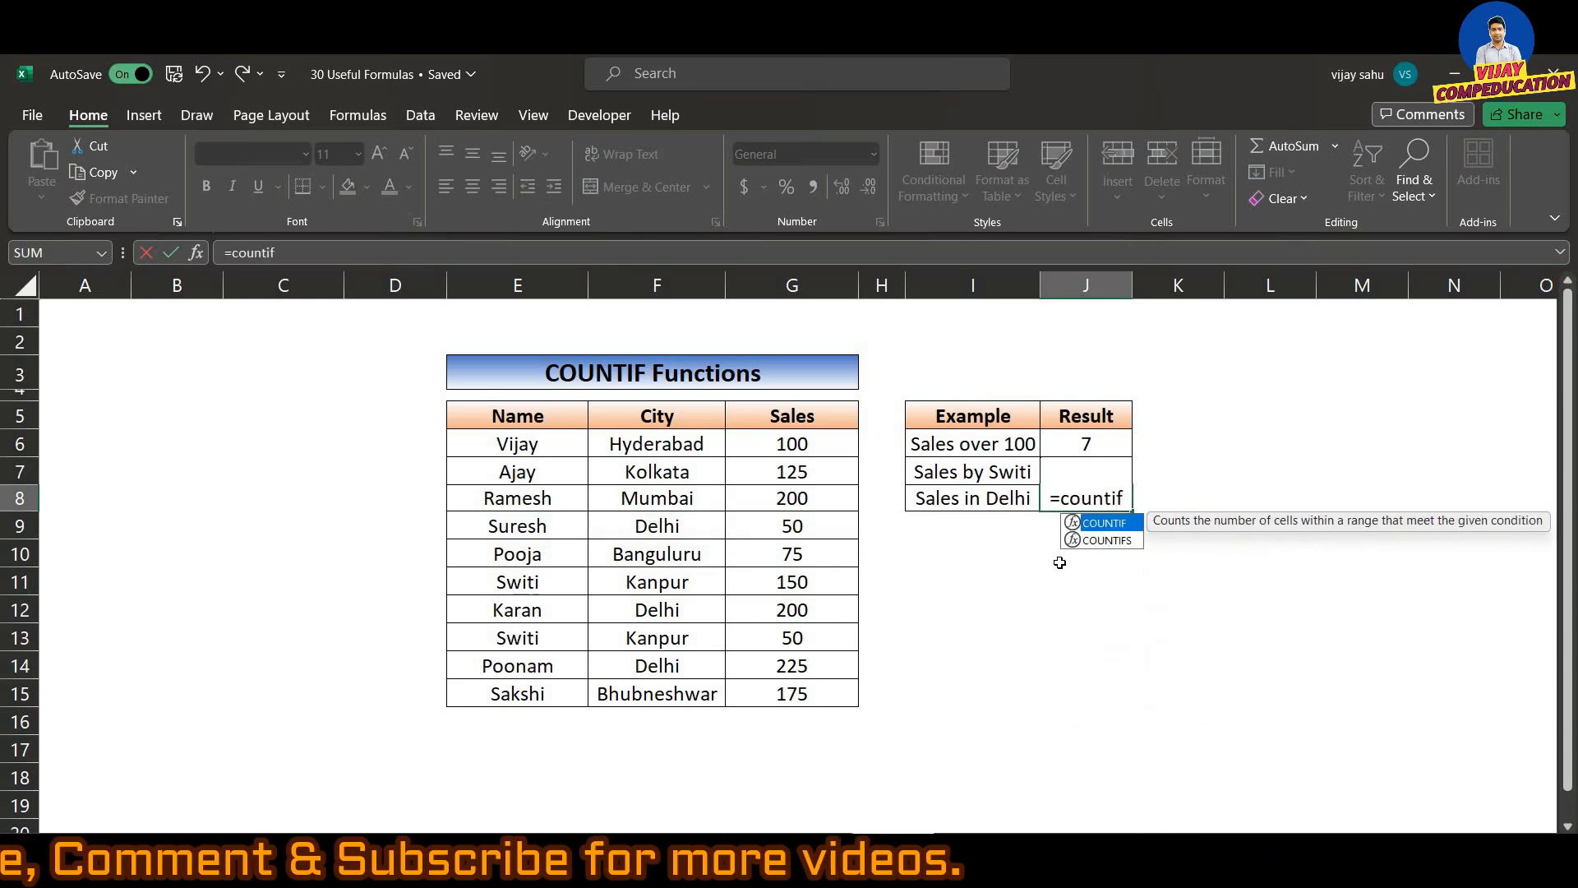
key(Tab)
click(712, 442)
drag(712, 581, 715, 694)
text(,)
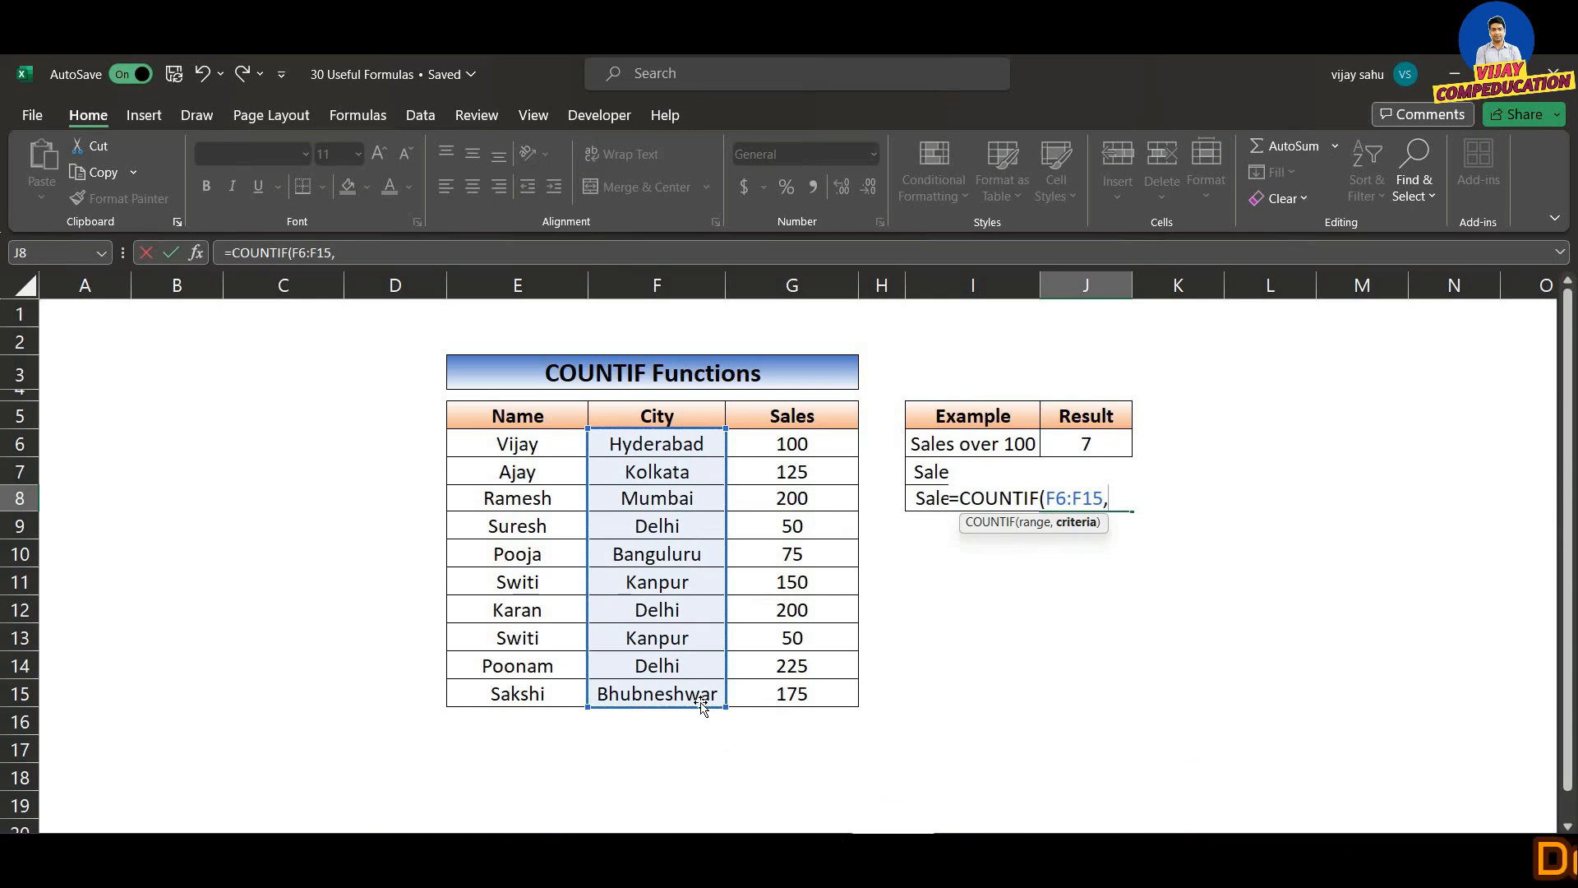
text(")
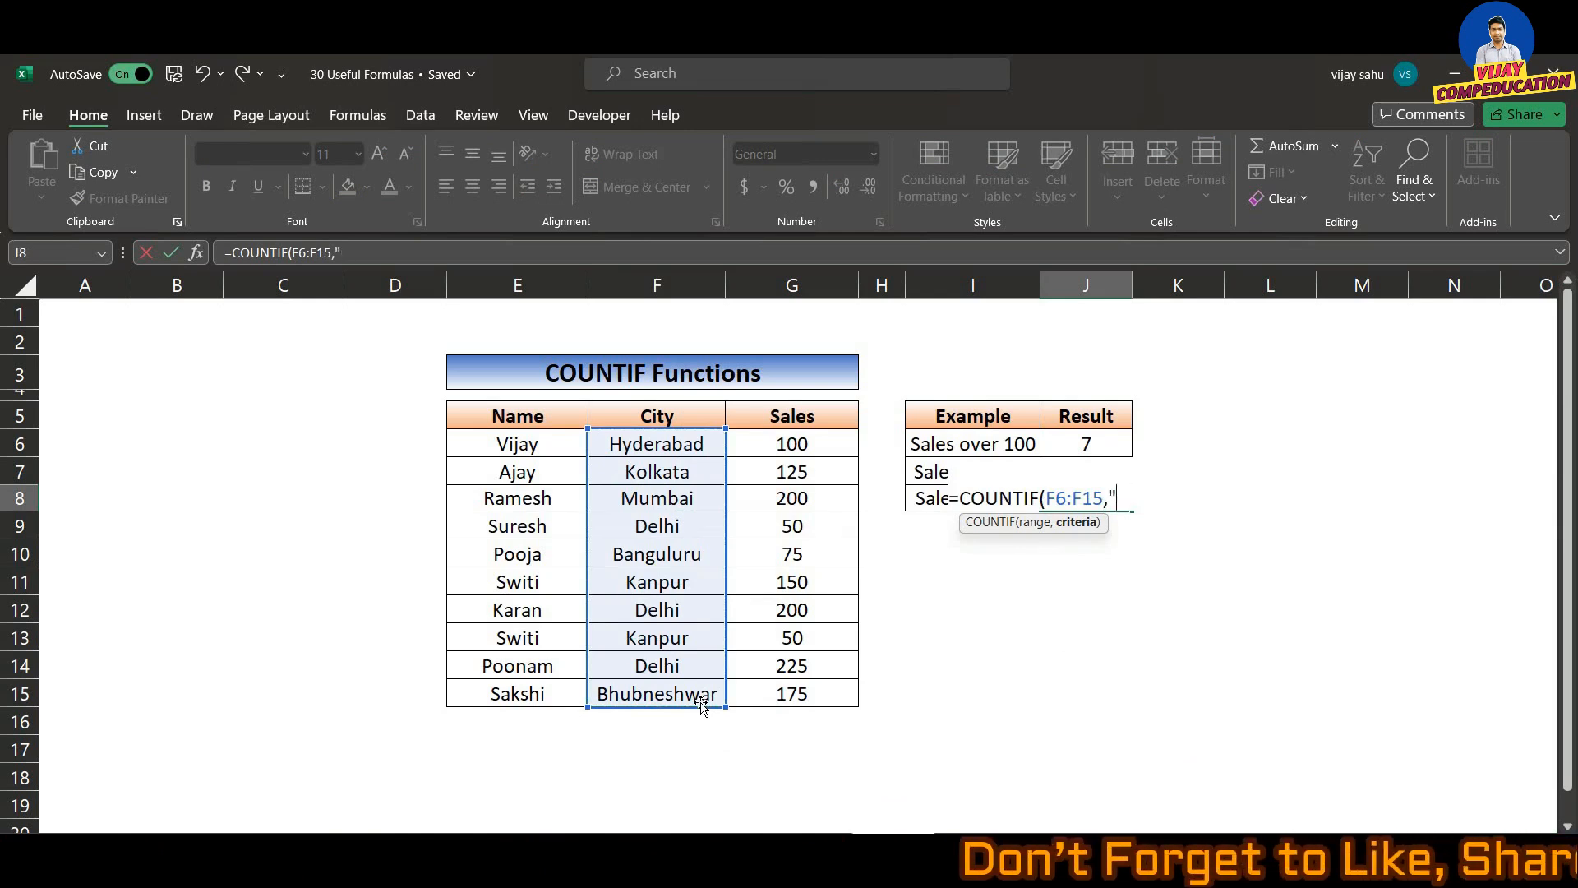
text(Delhi)
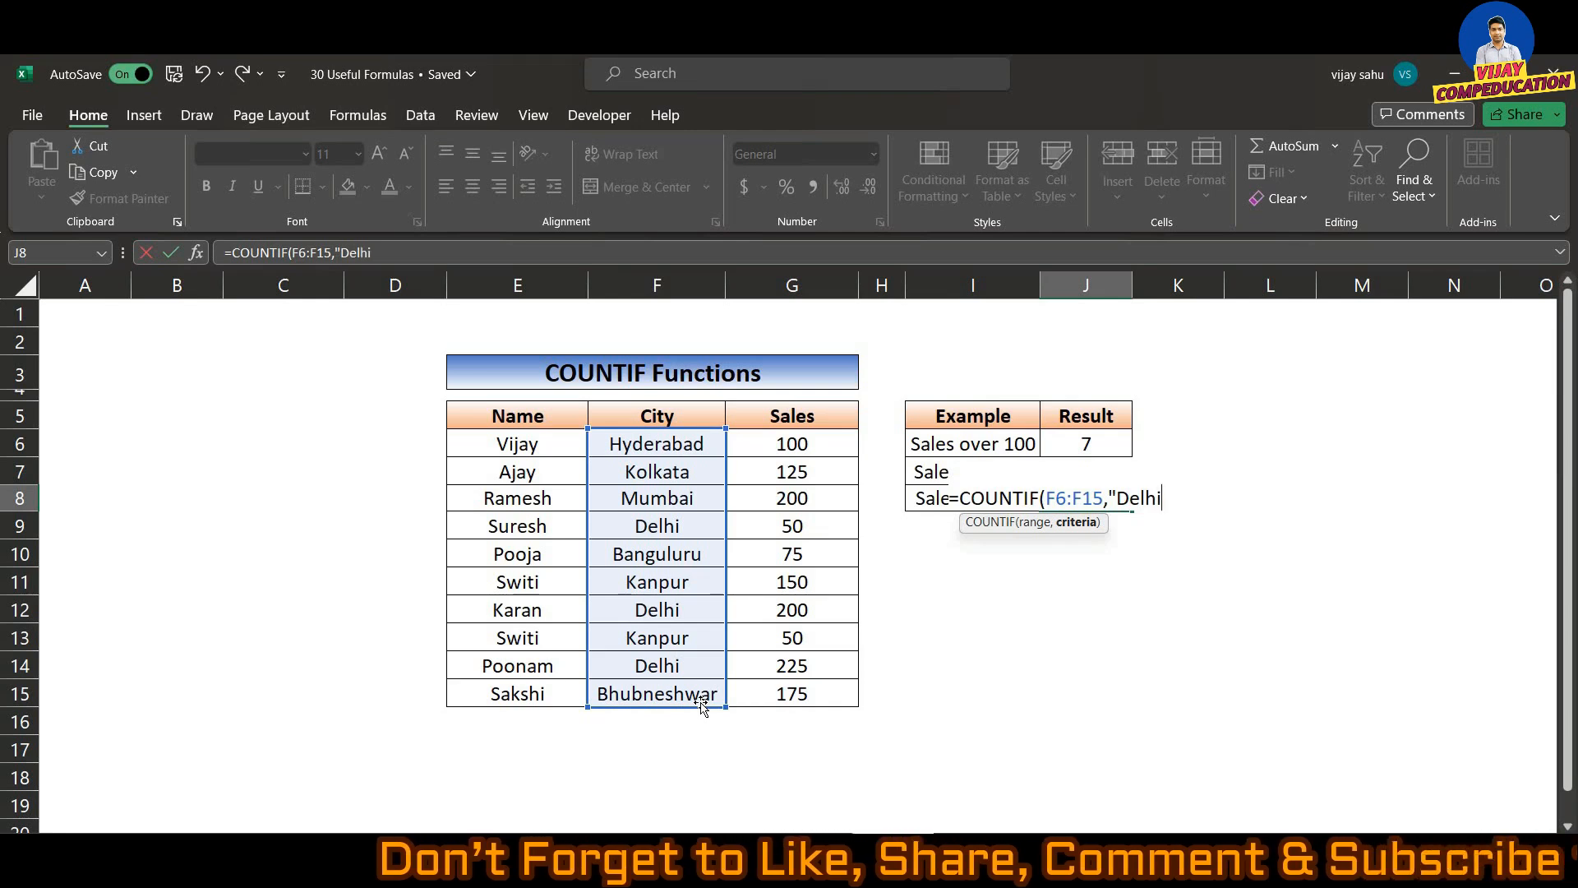
text("))
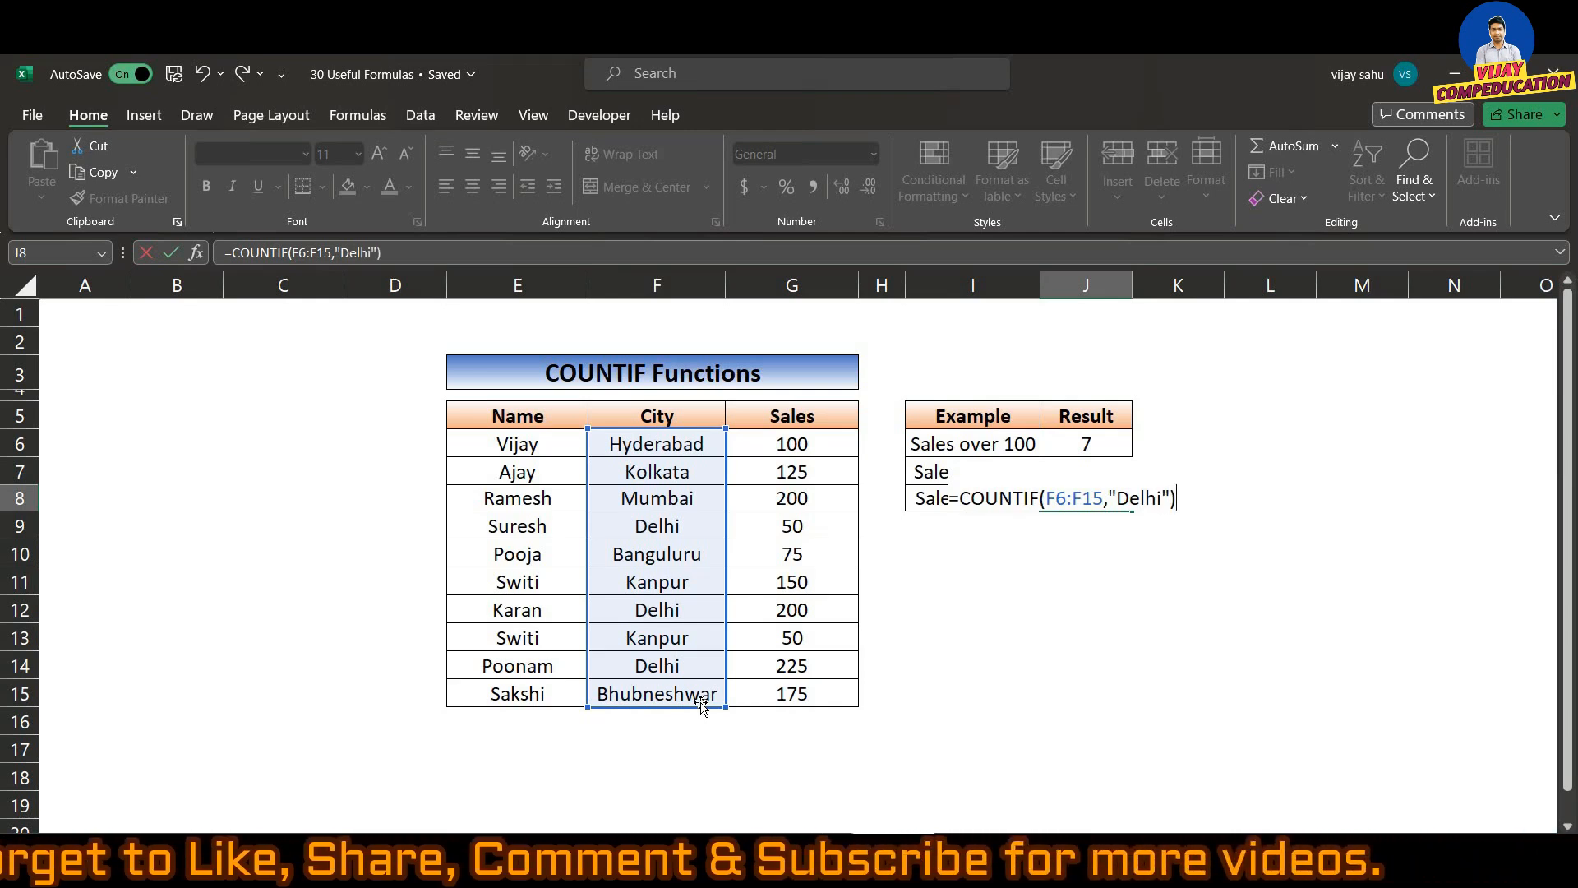
key(Return)
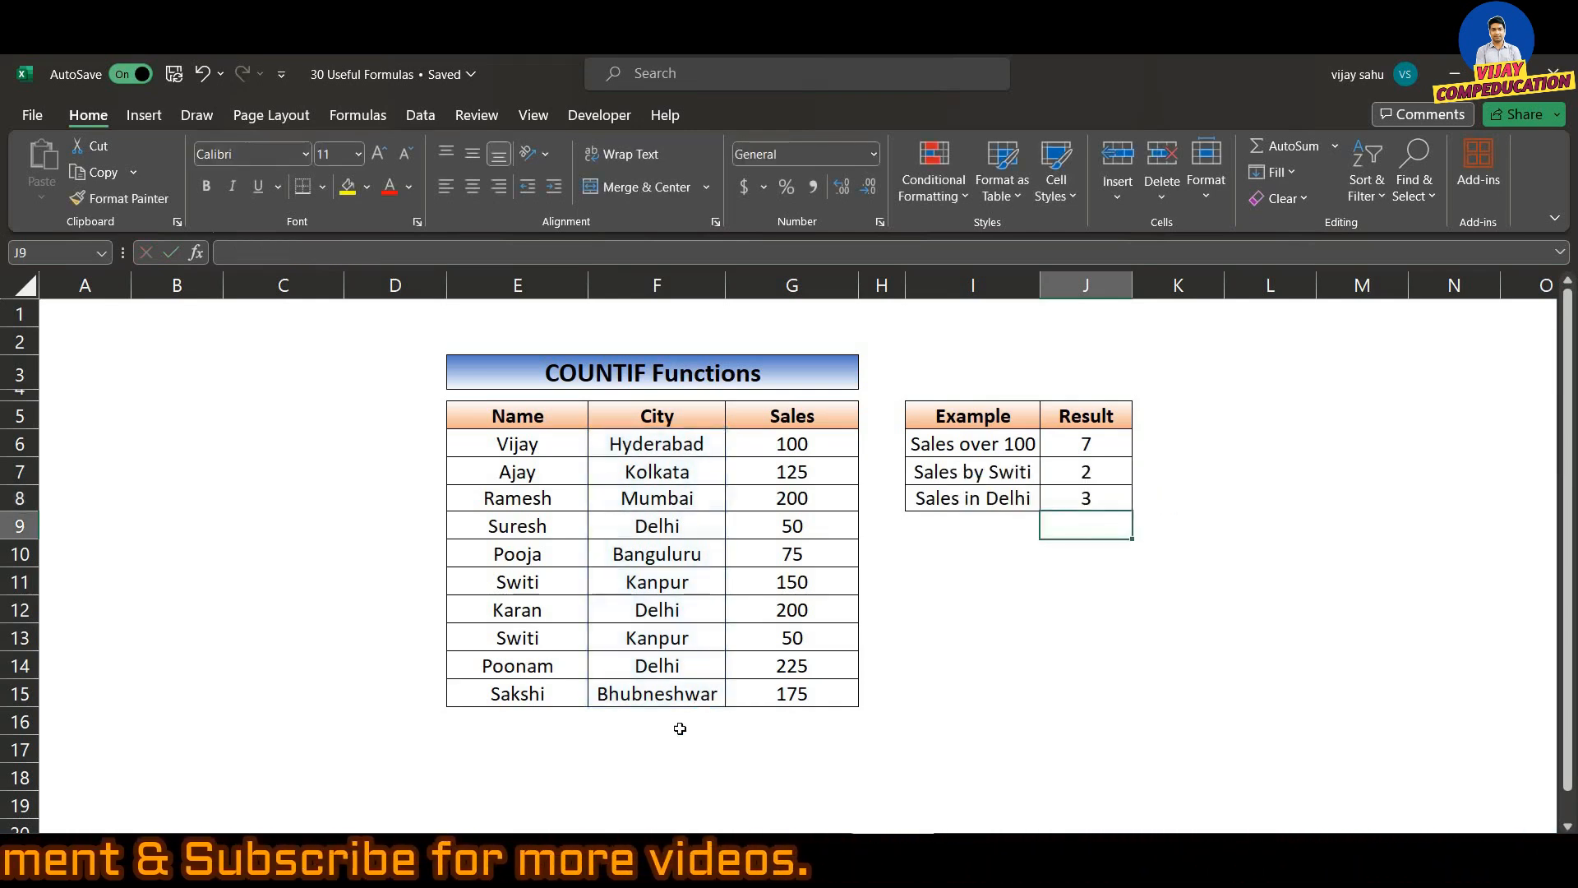
click(1104, 503)
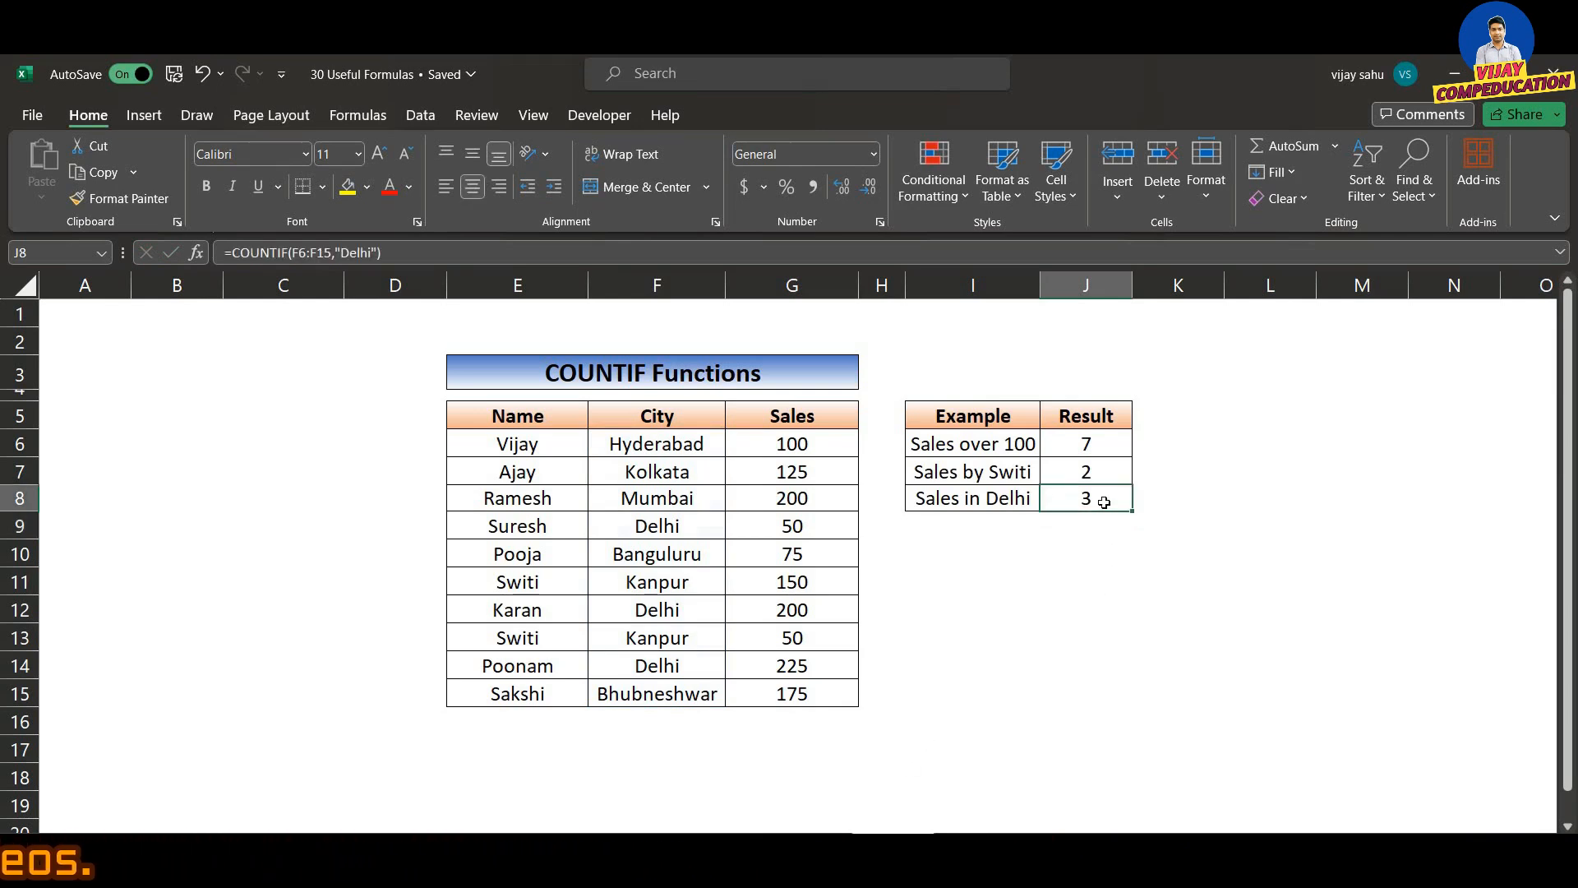
click(655, 666)
click(655, 616)
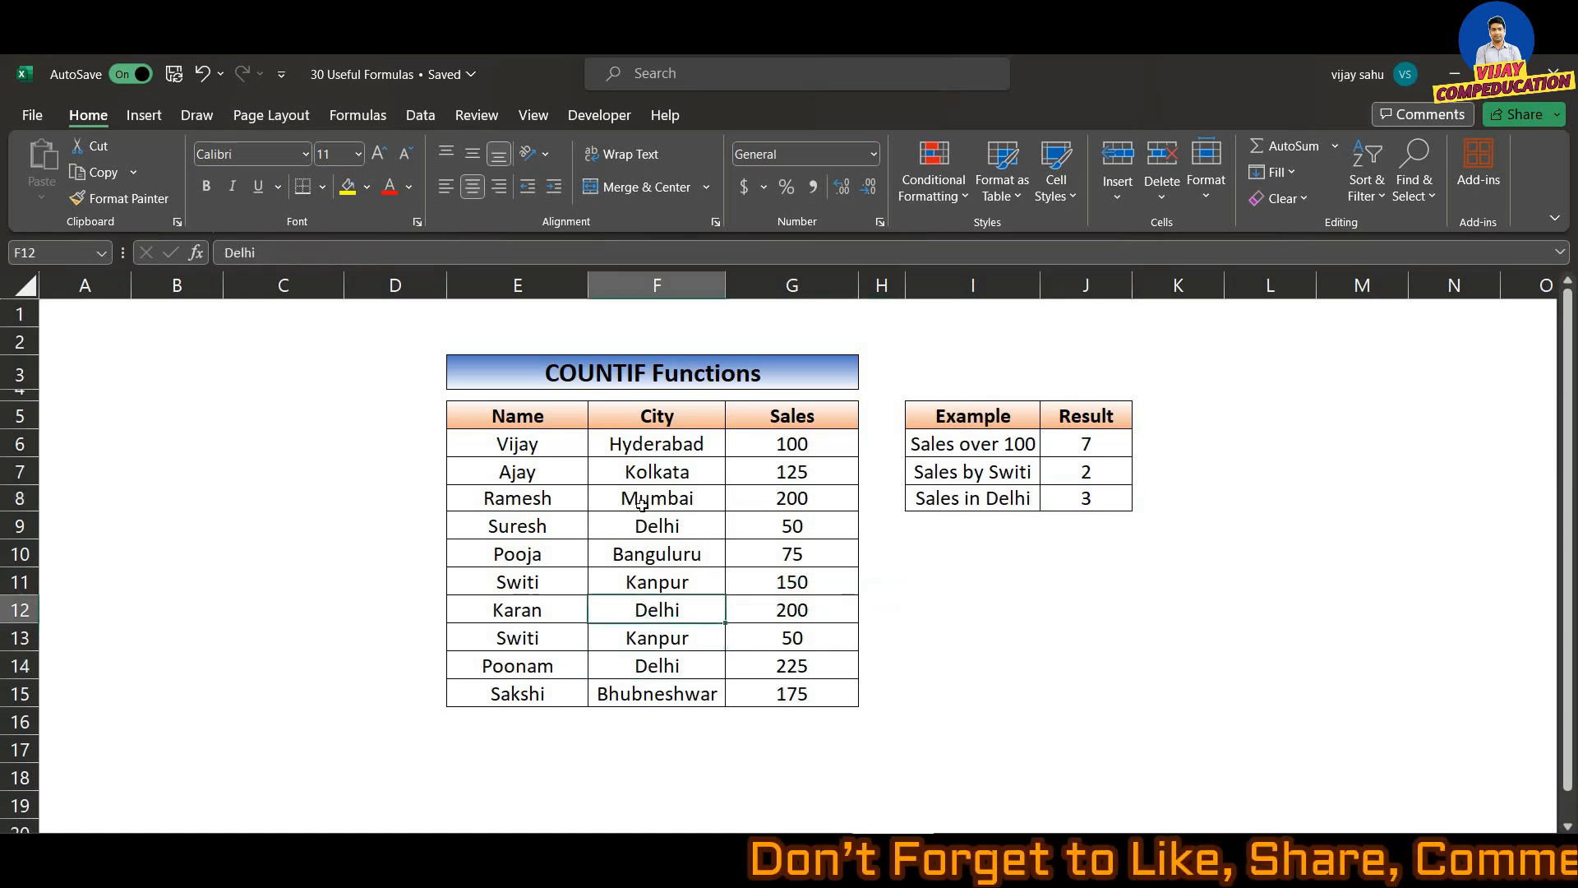
click(658, 530)
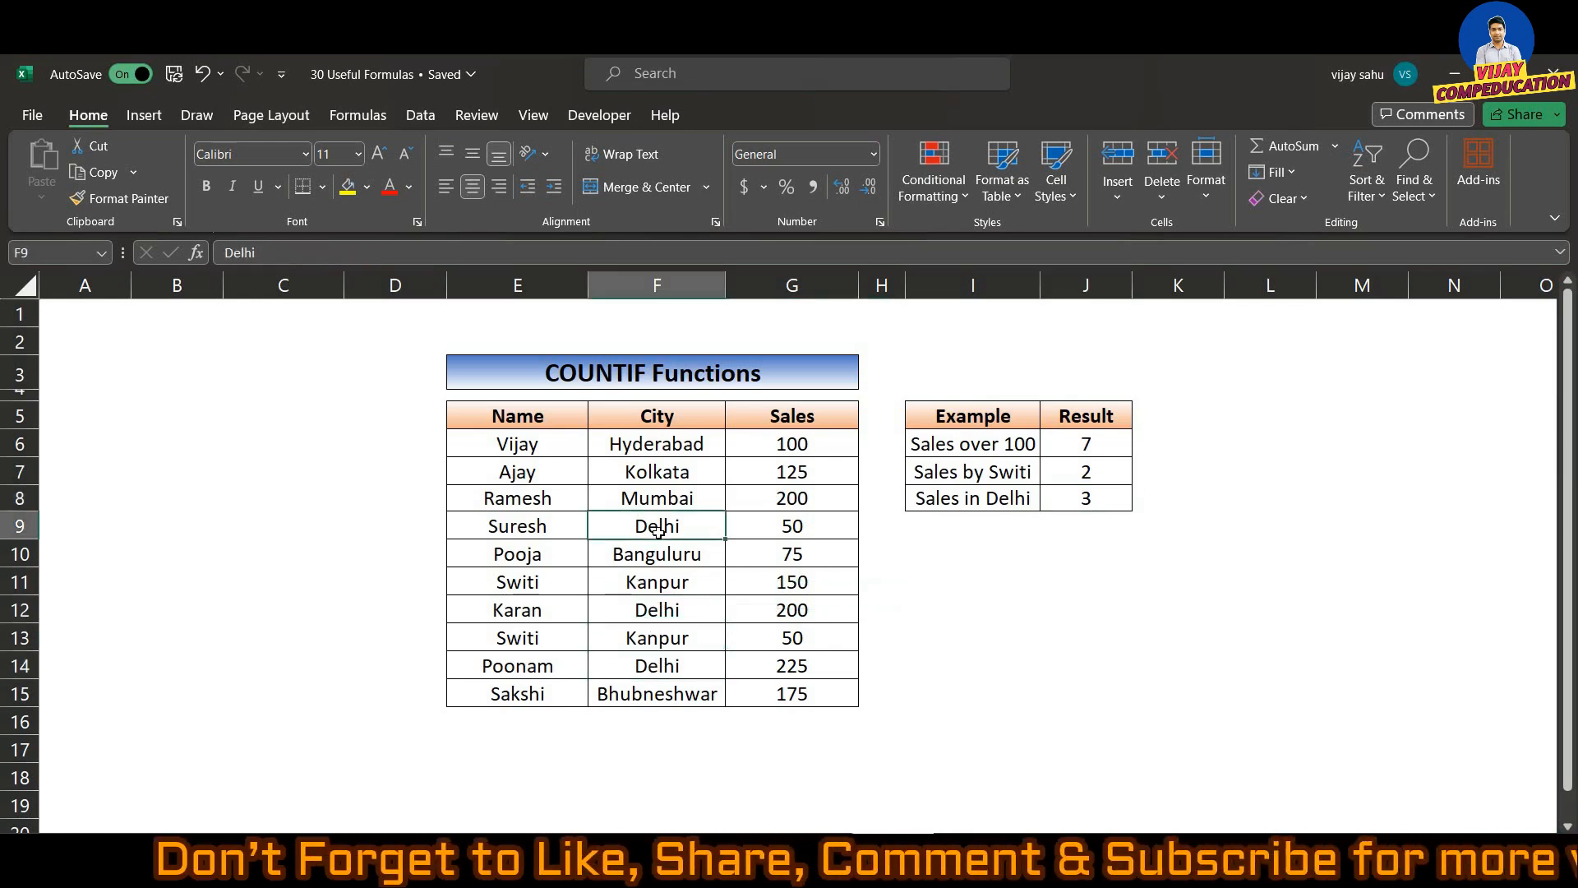
click(1099, 498)
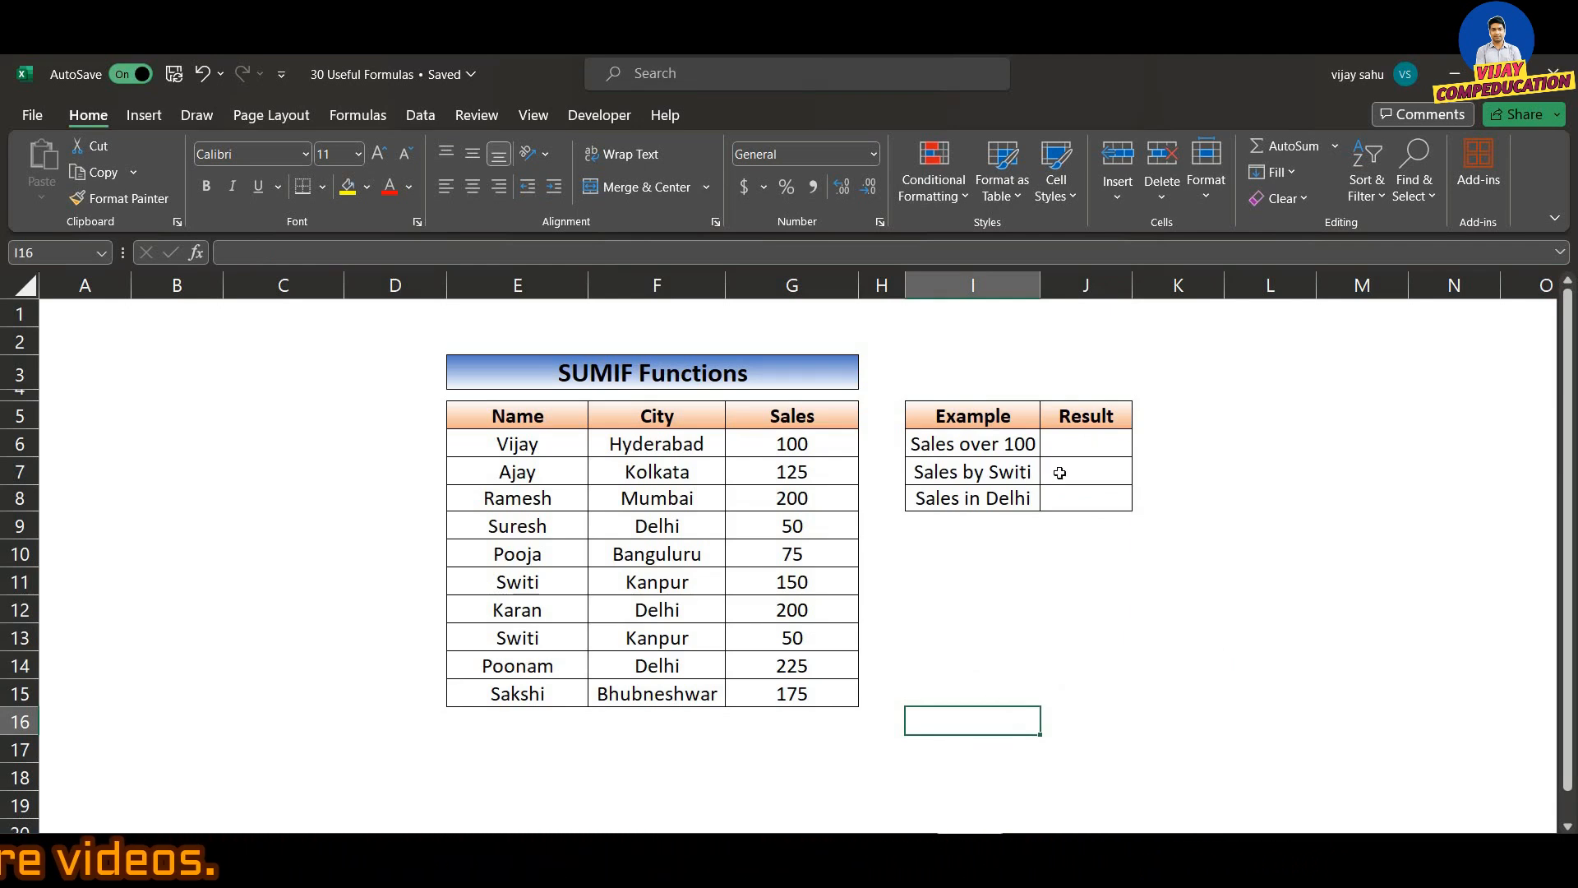
Enter =SUMIF(G6:G15,">=100") in J6, the result cell for Sales over 100, and review the formula.
click(1087, 446)
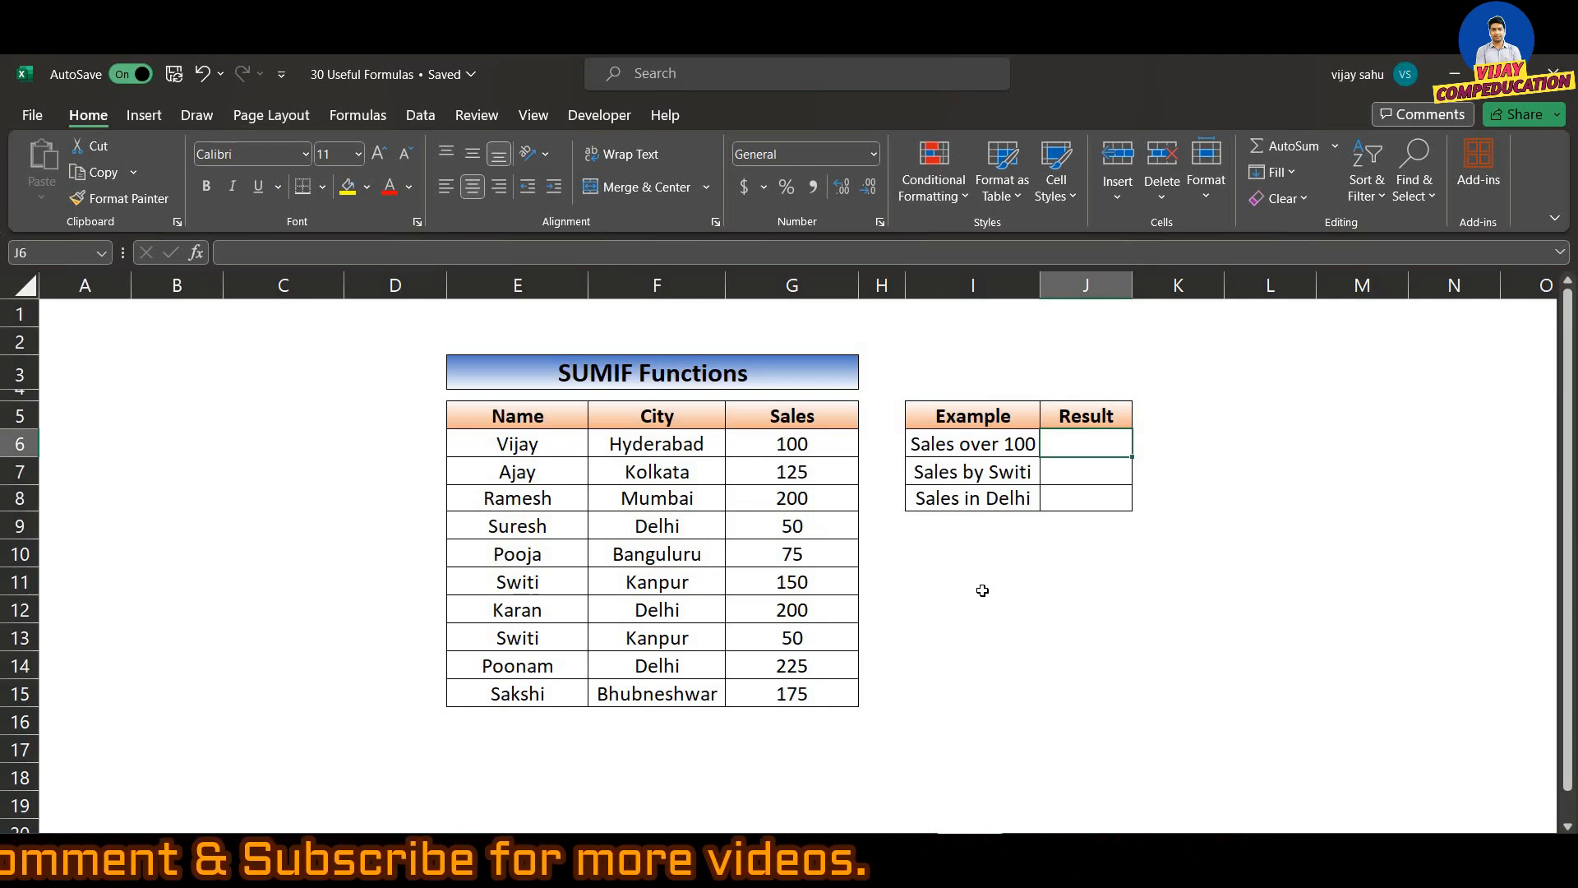
text(=sumif)
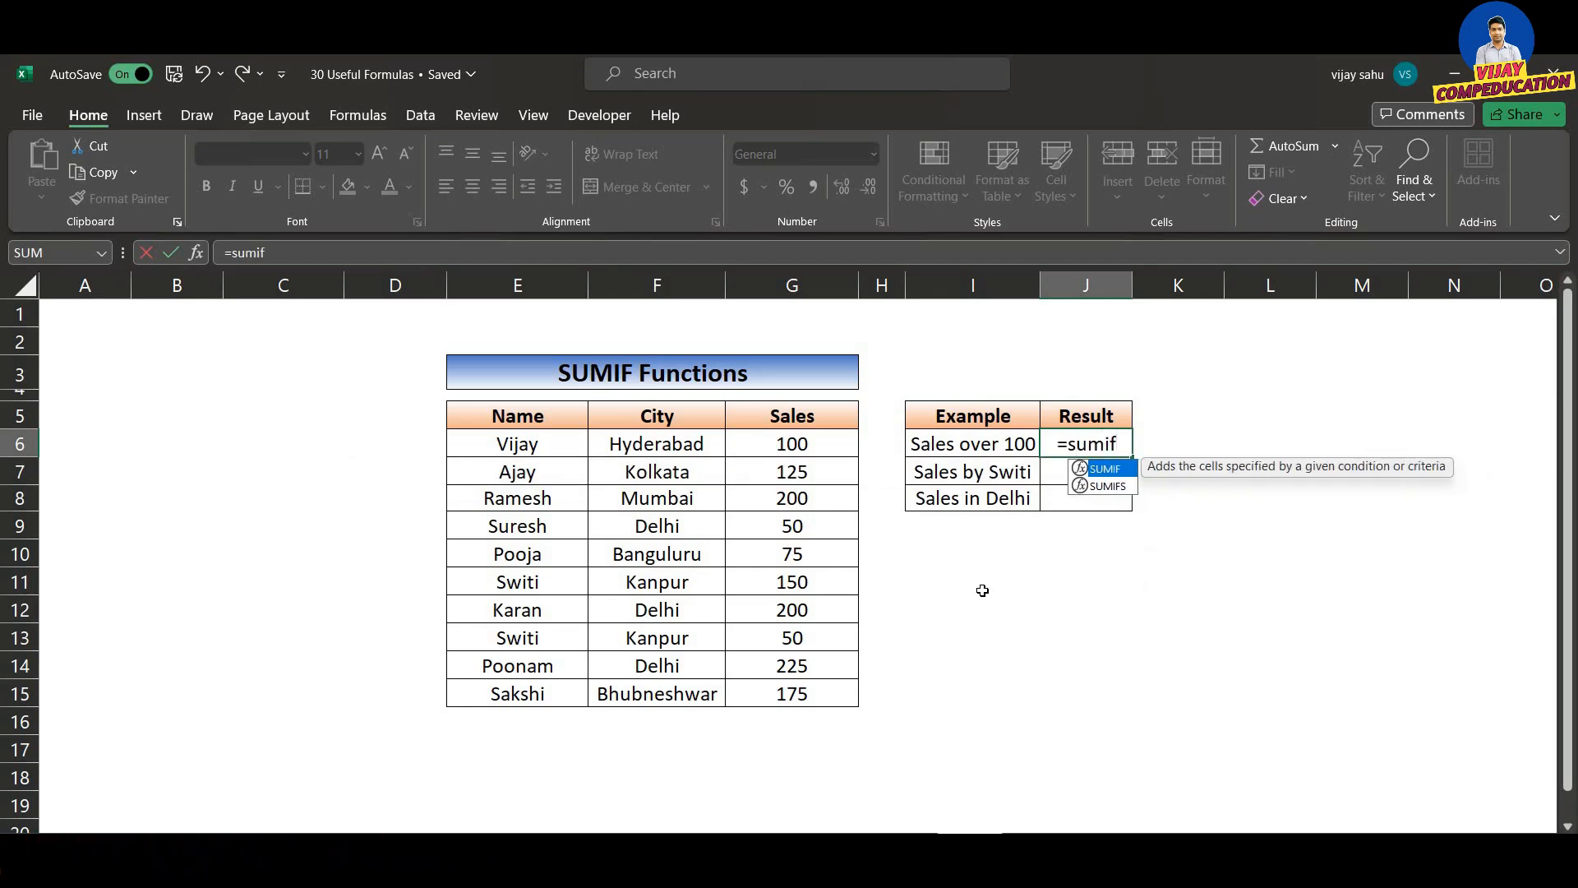
key(Tab)
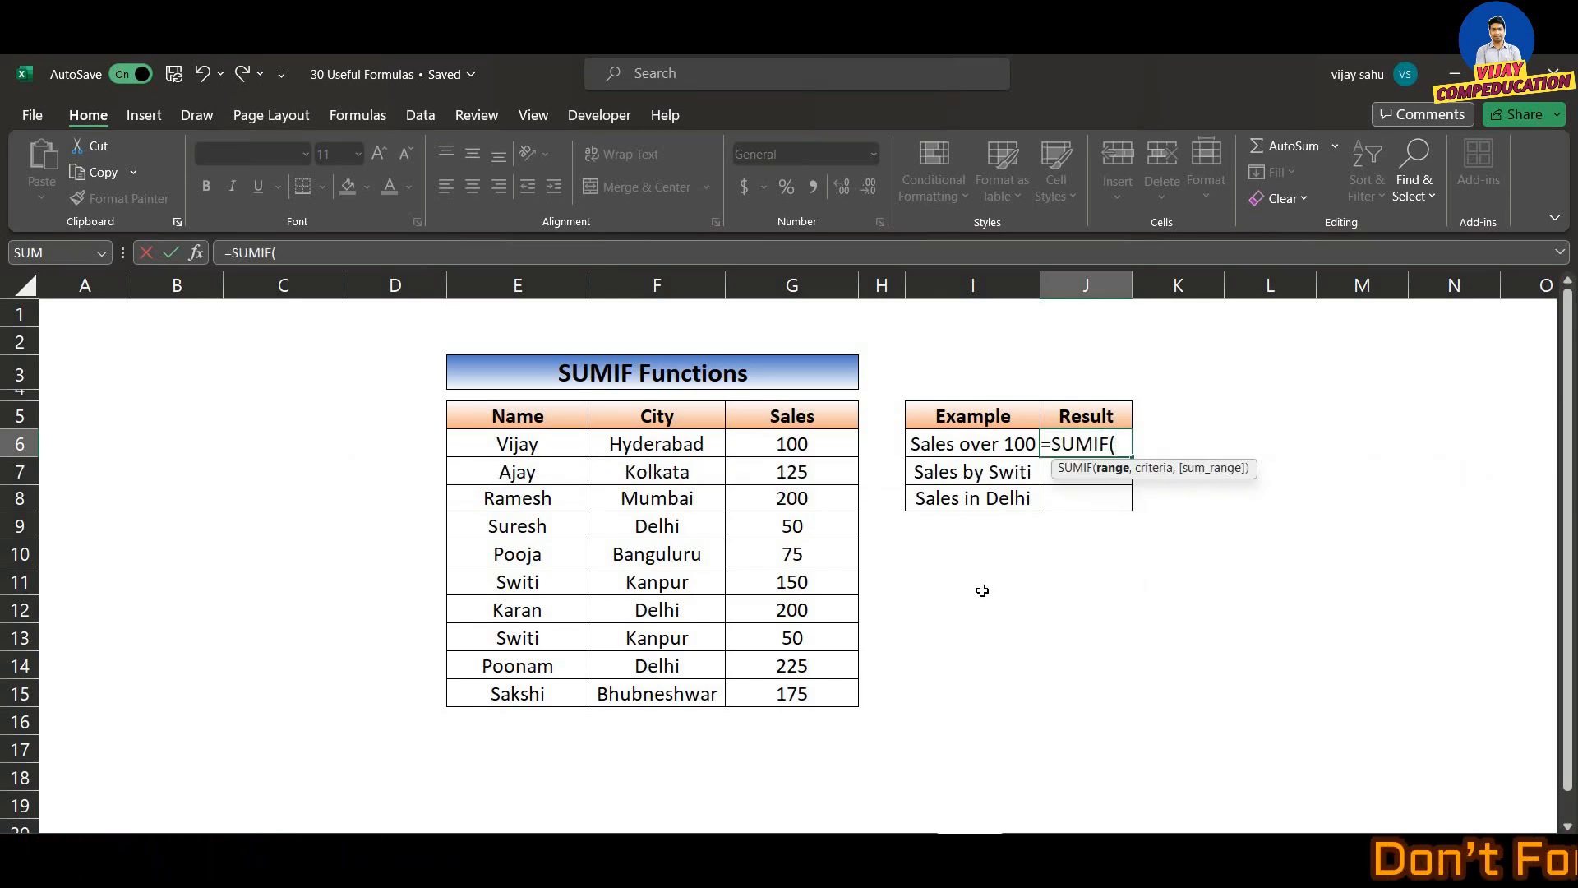
drag(831, 442, 801, 693)
text(,)
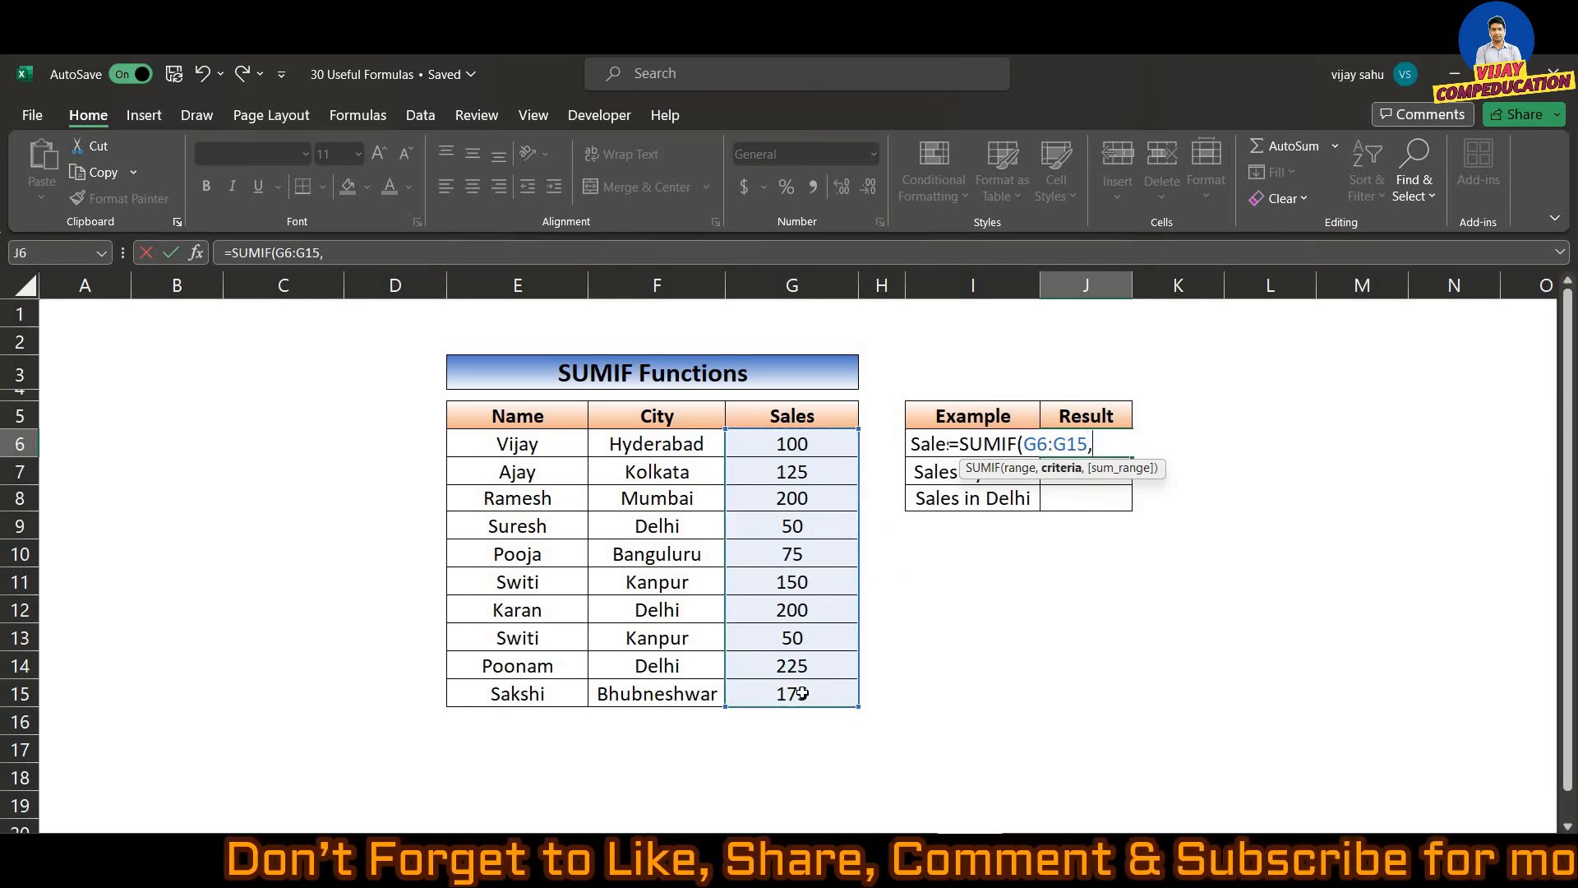
text(">)
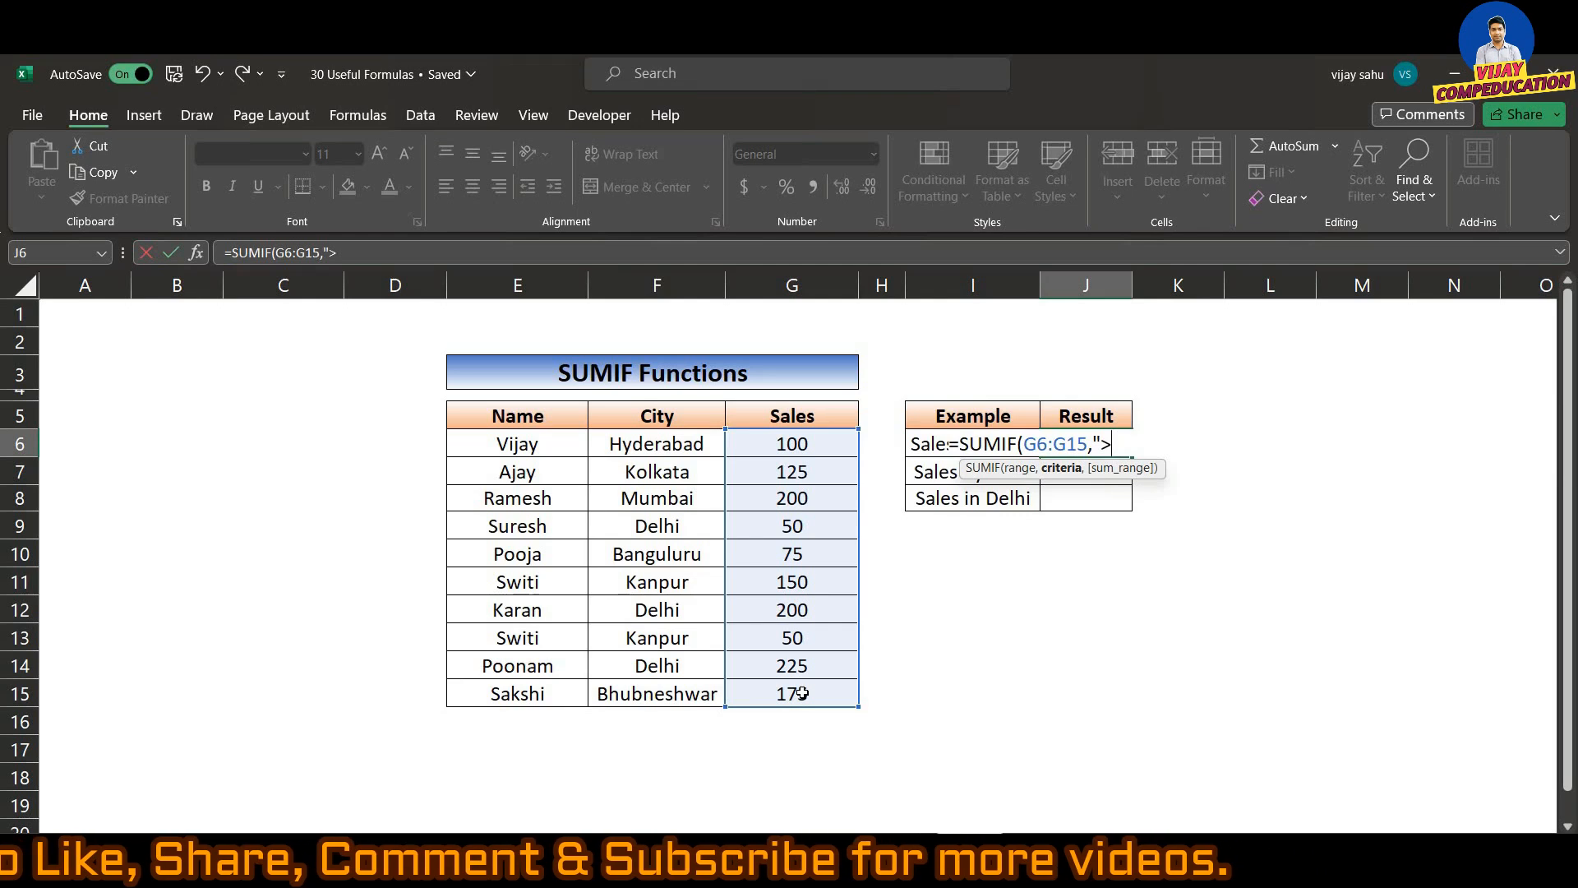
text(=100"))
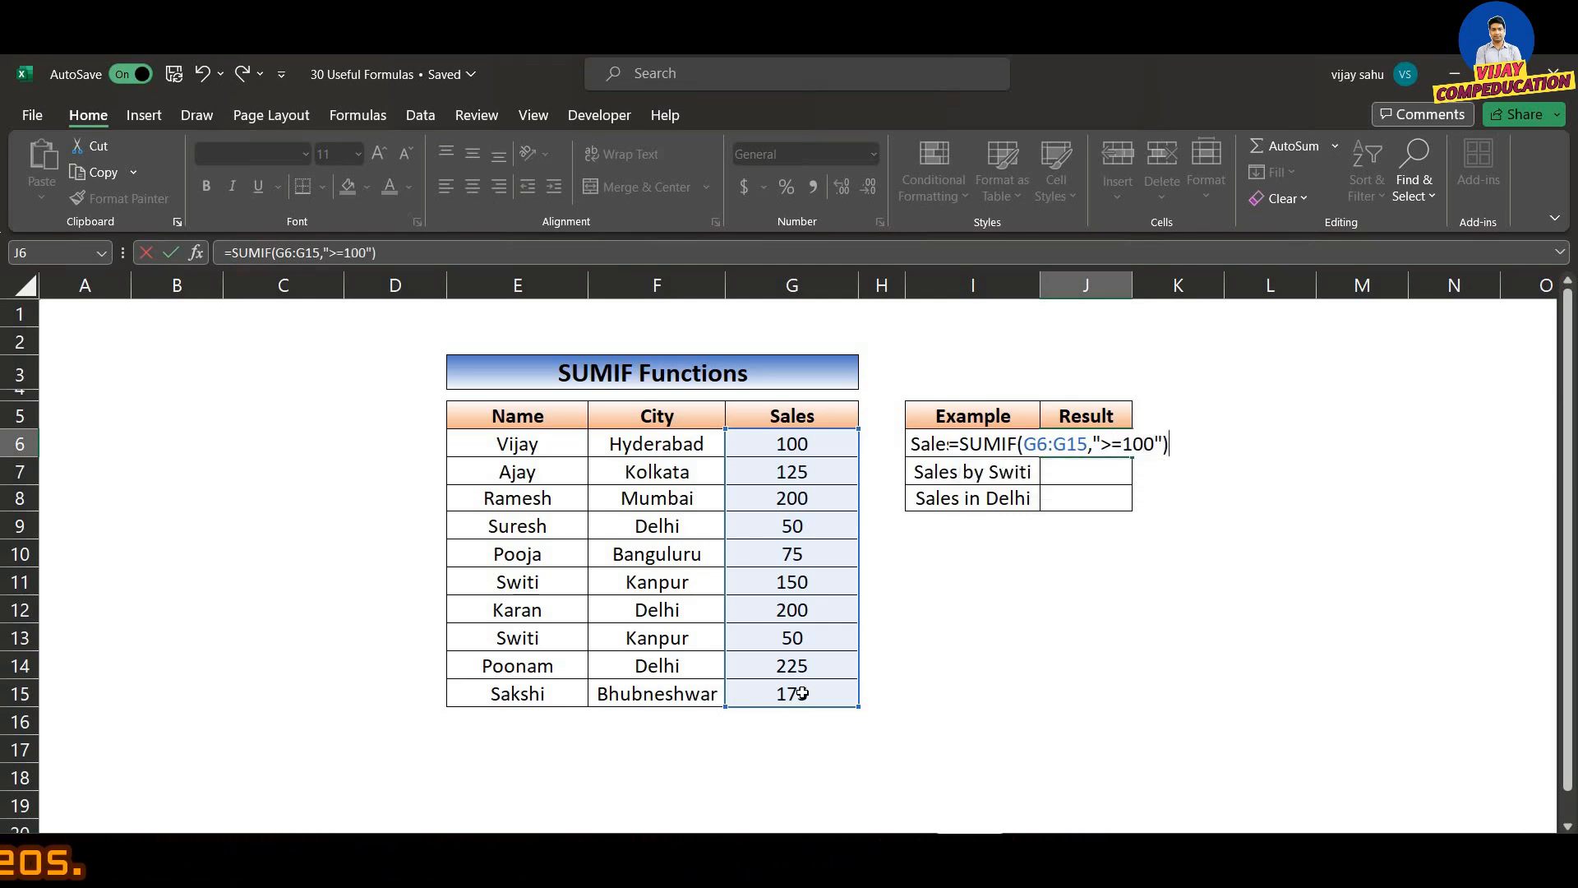
key(Return)
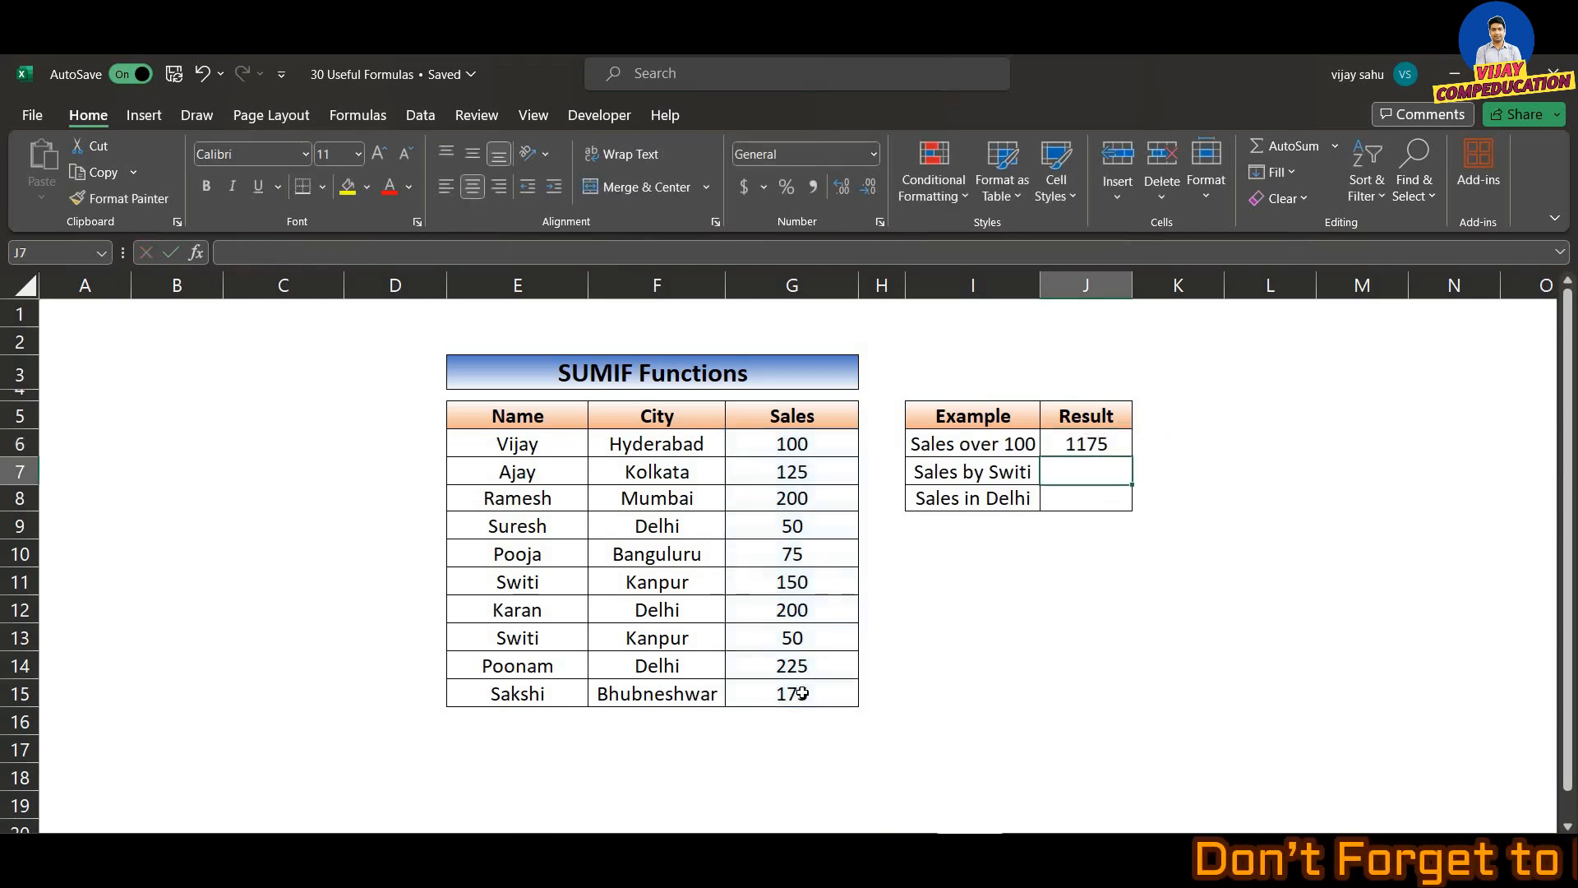
click(1103, 445)
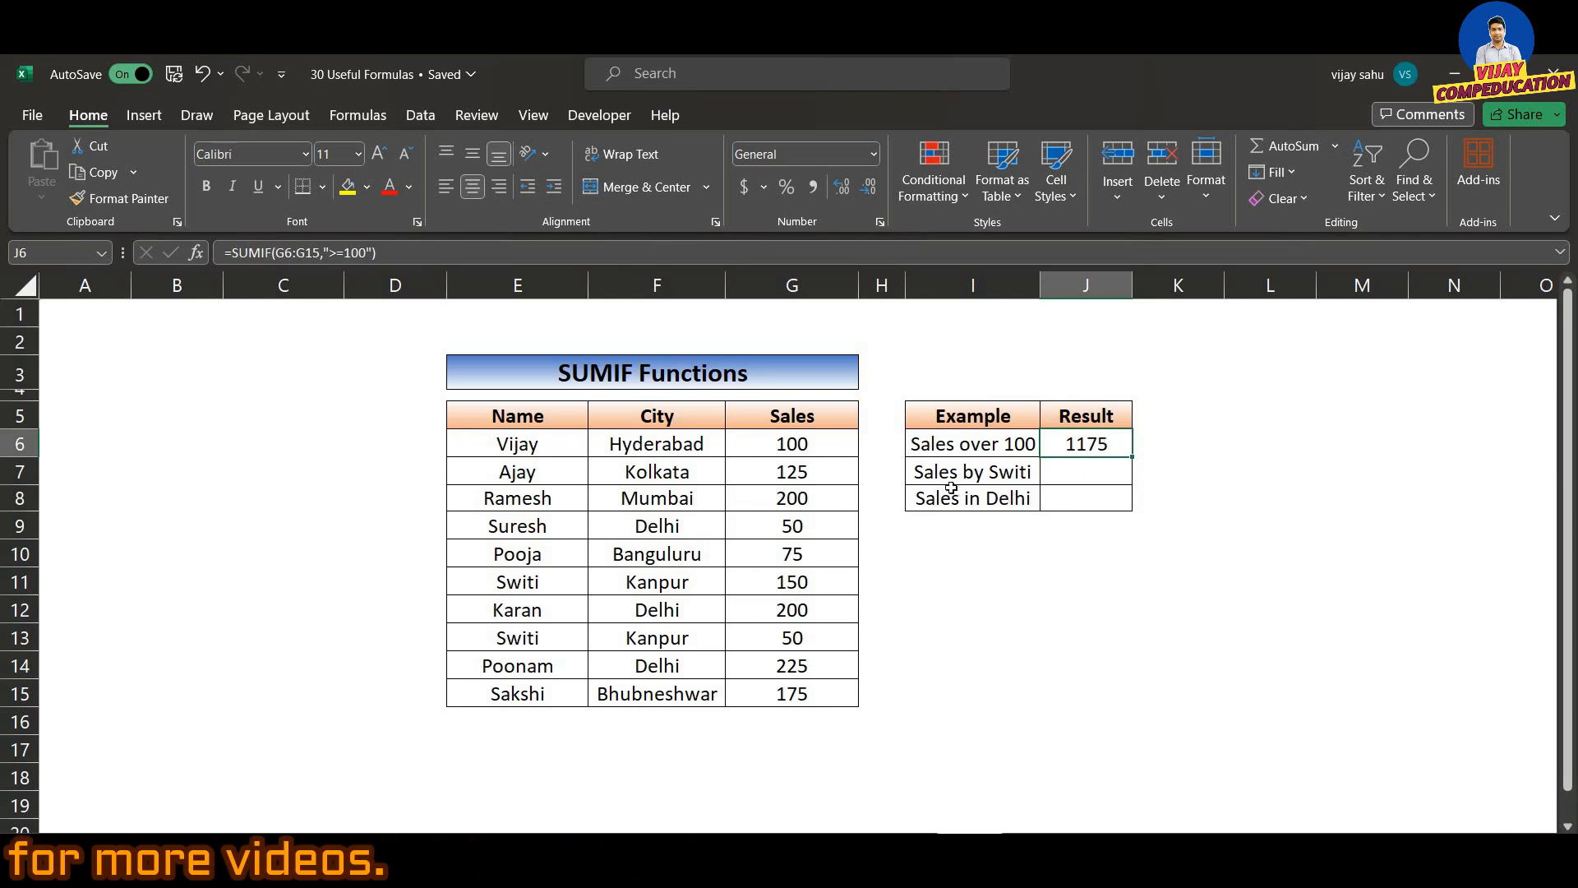
Enter a SUMIF formula in J7 with range E6:E15, the salesperson named in I7 as criterion, and sum range G6:G15.
key(Down)
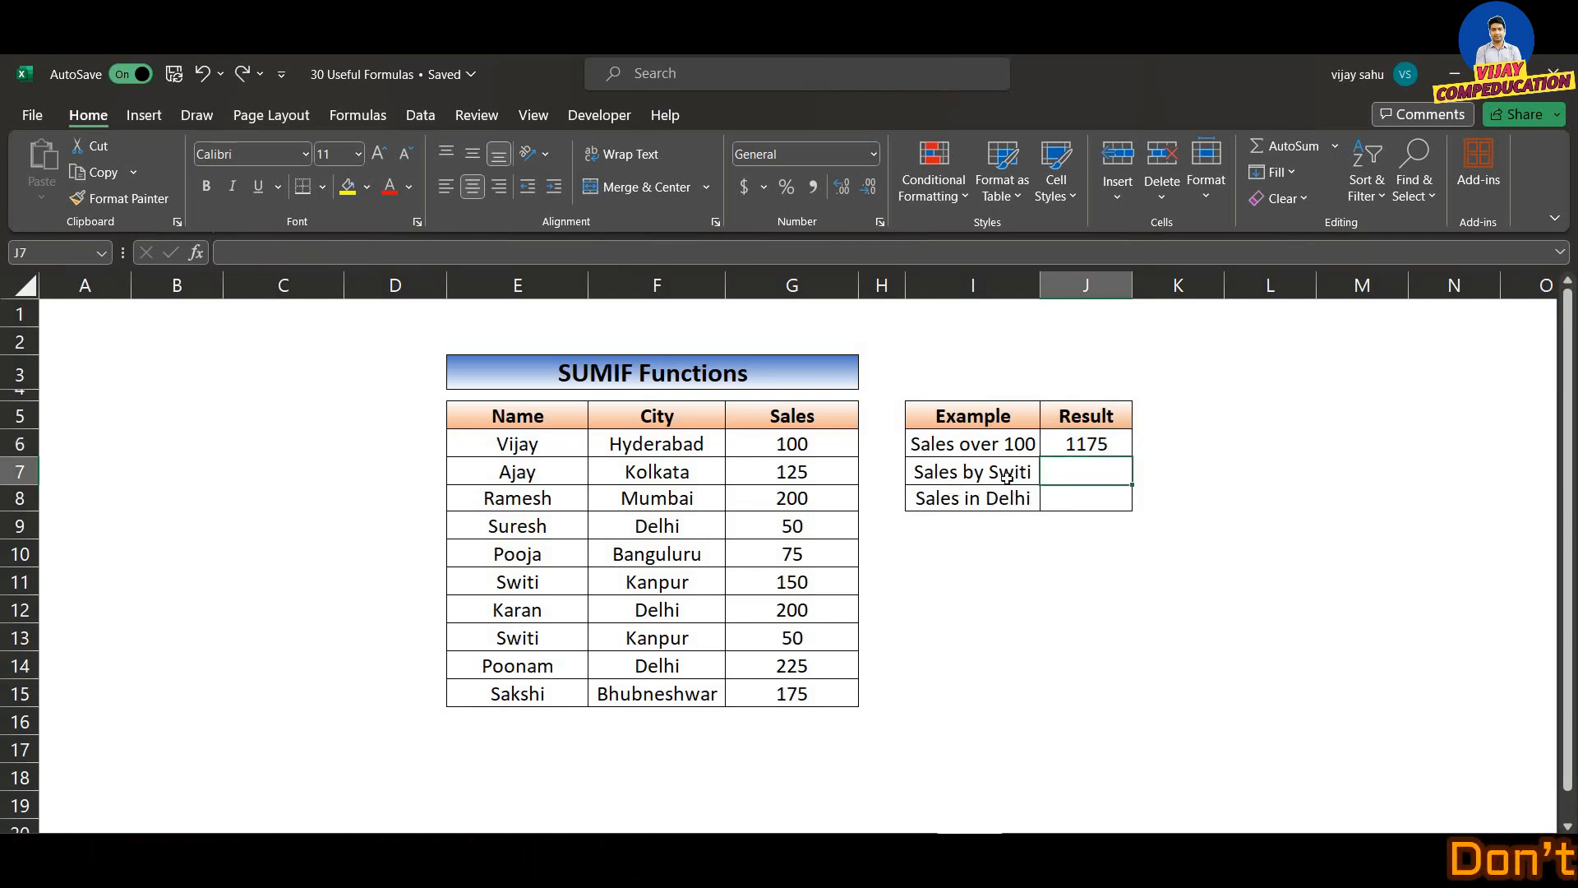
text(=simfi)
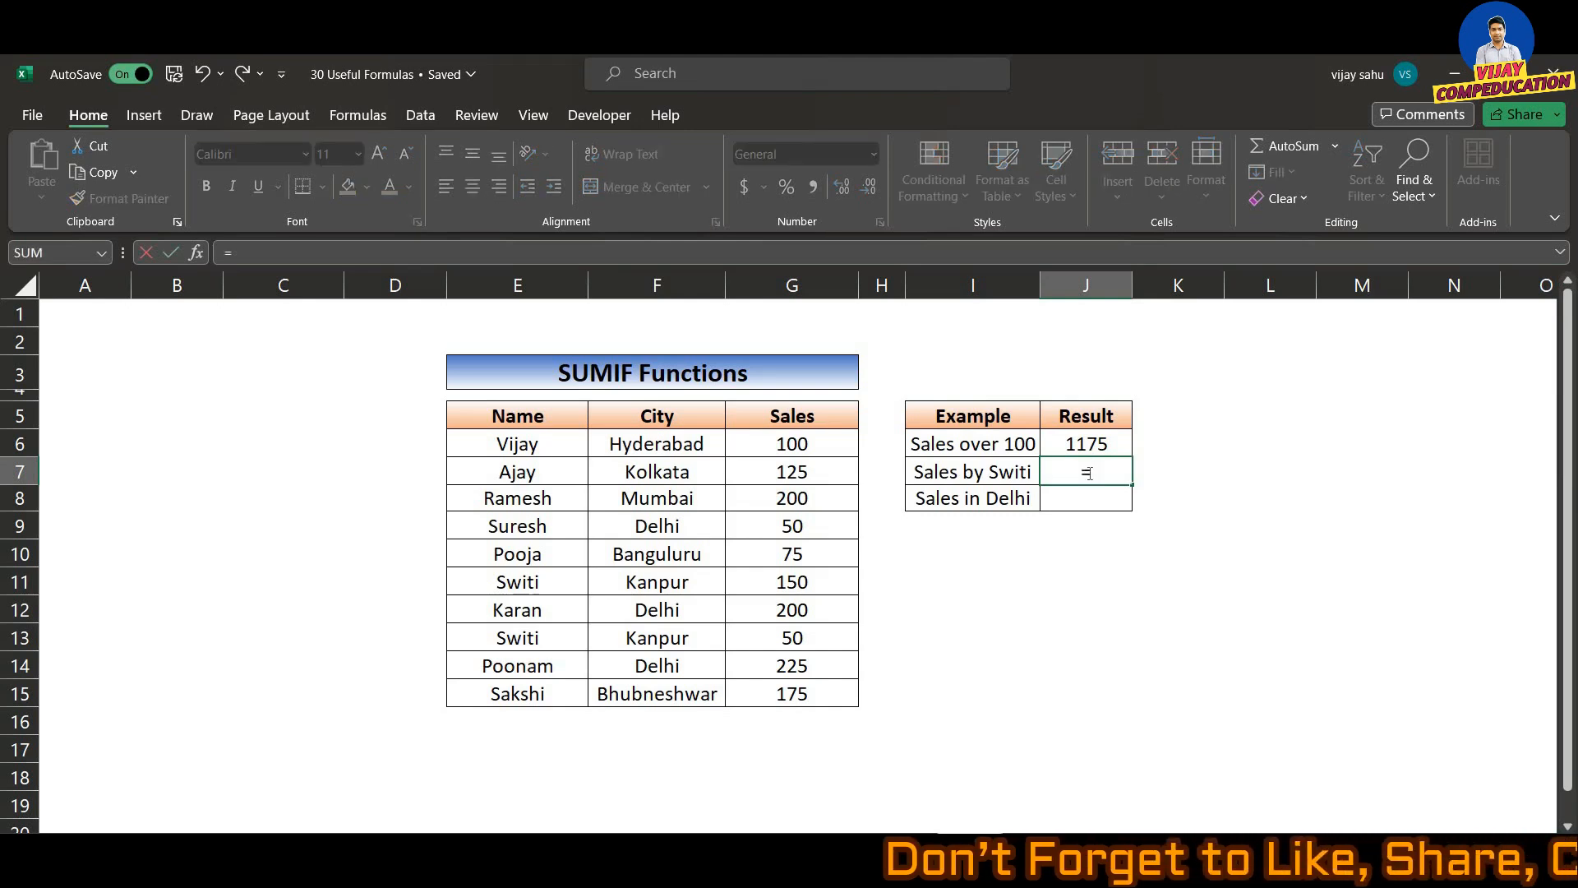
key(BackSpace)
key(BackSpace)
key(BackSpace)
key(BackSpace)
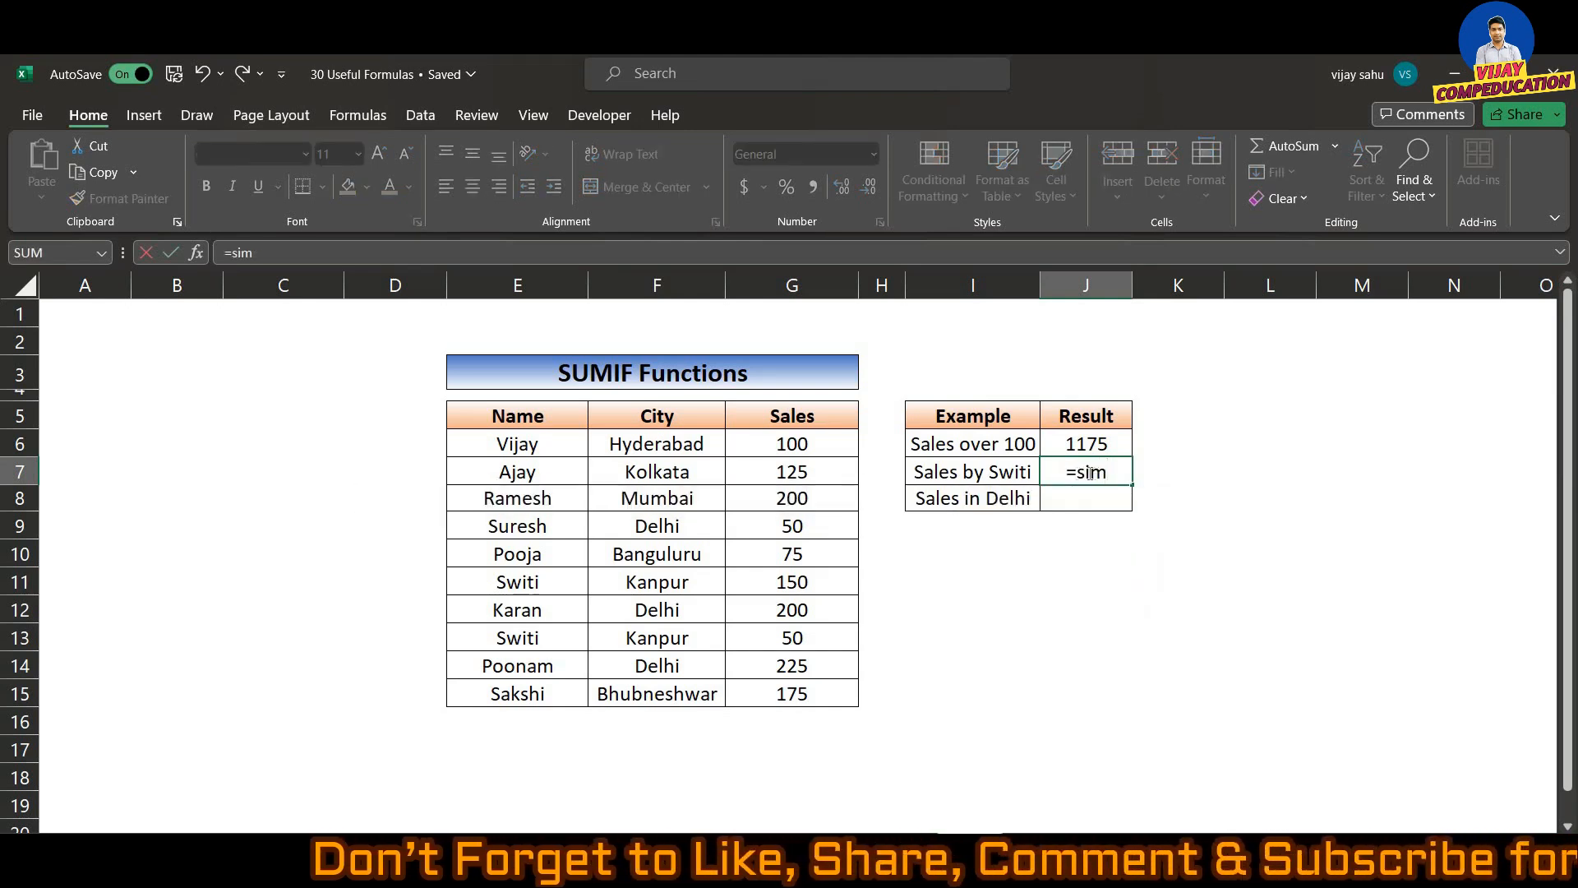
text(umif)
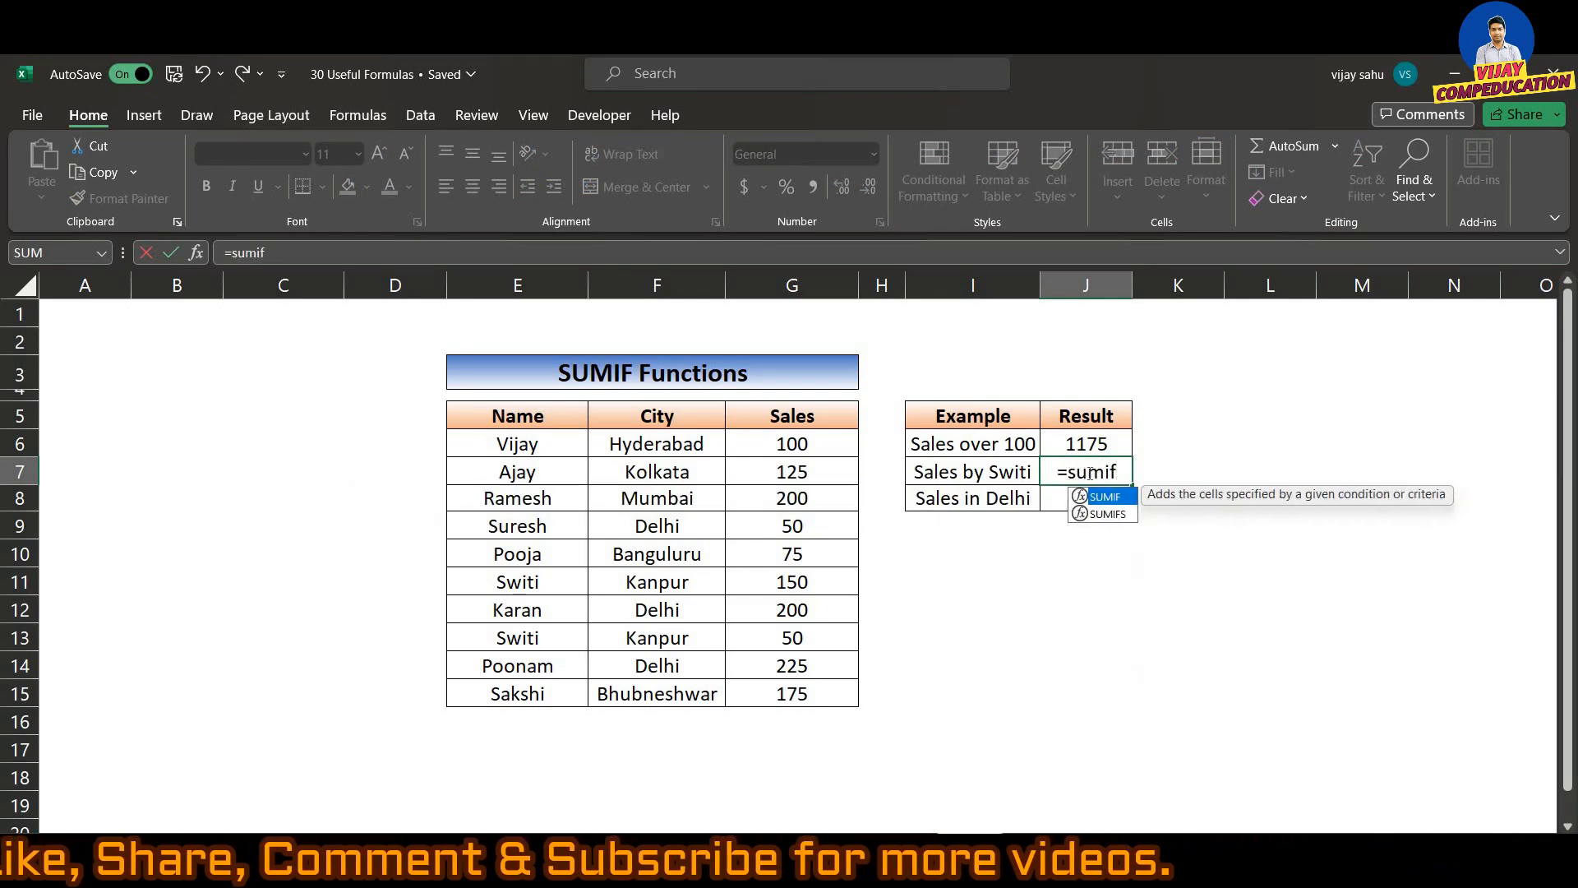
key(Tab)
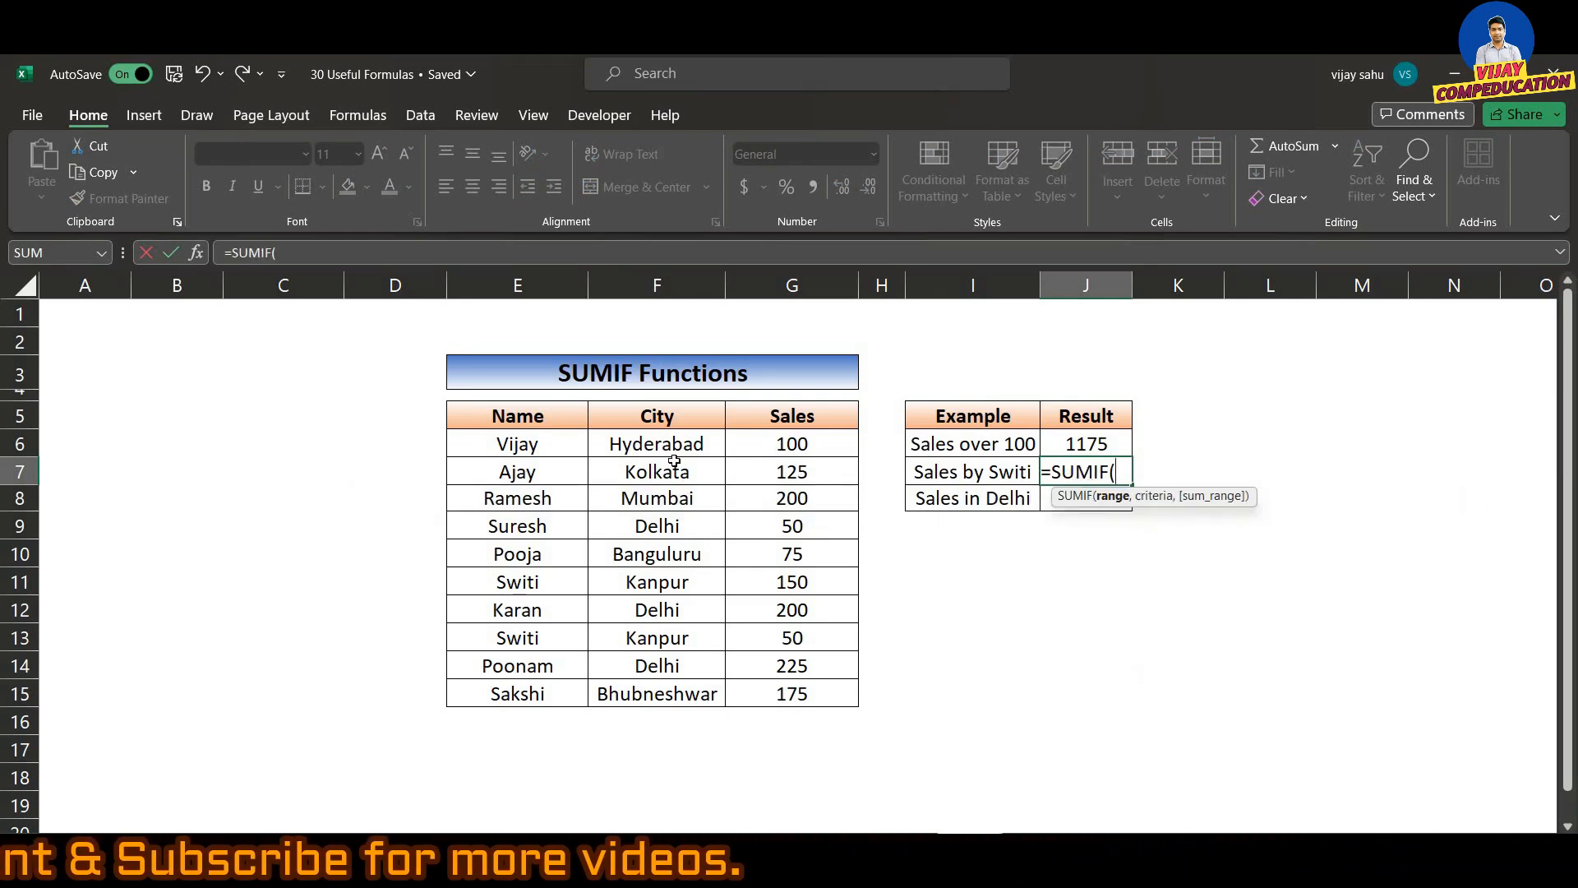
drag(553, 447, 543, 692)
text(,)
text(Sw)
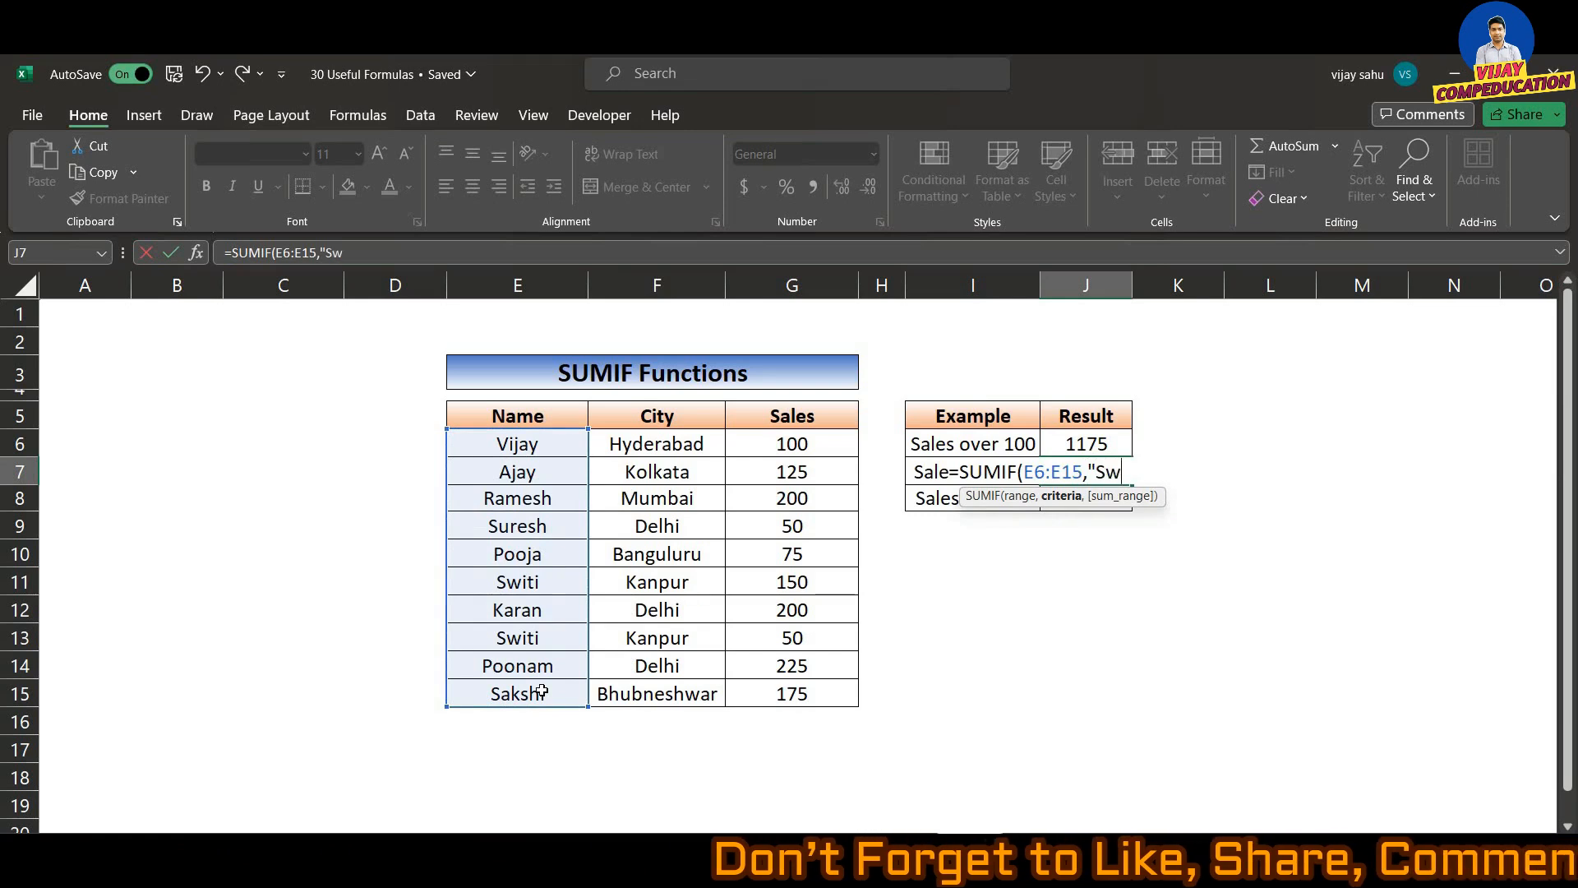
text(iti",)
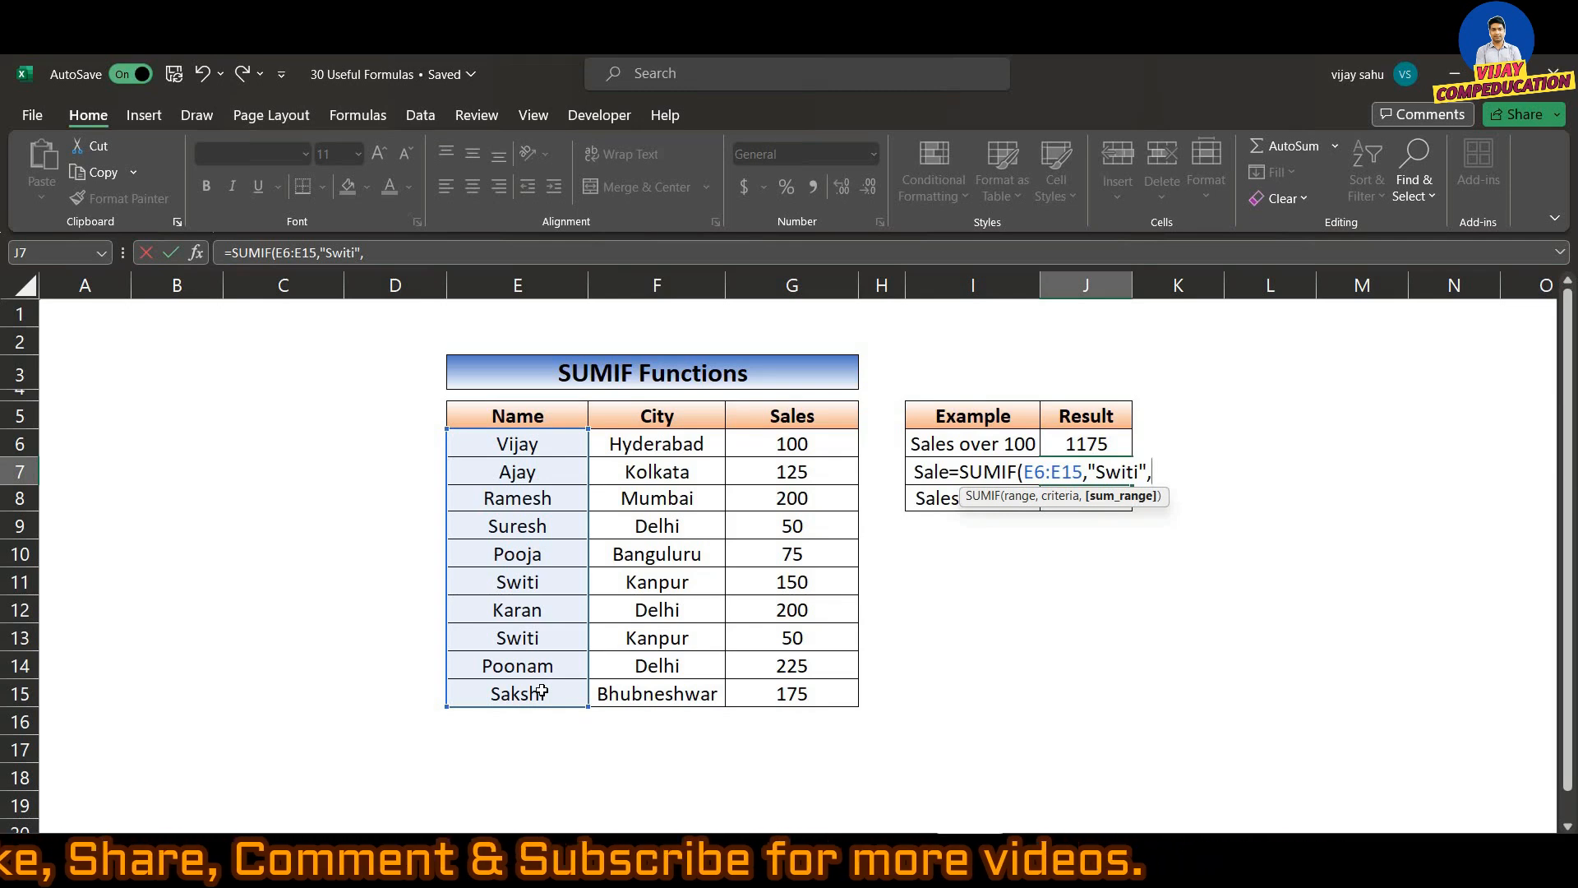
drag(808, 448, 797, 695)
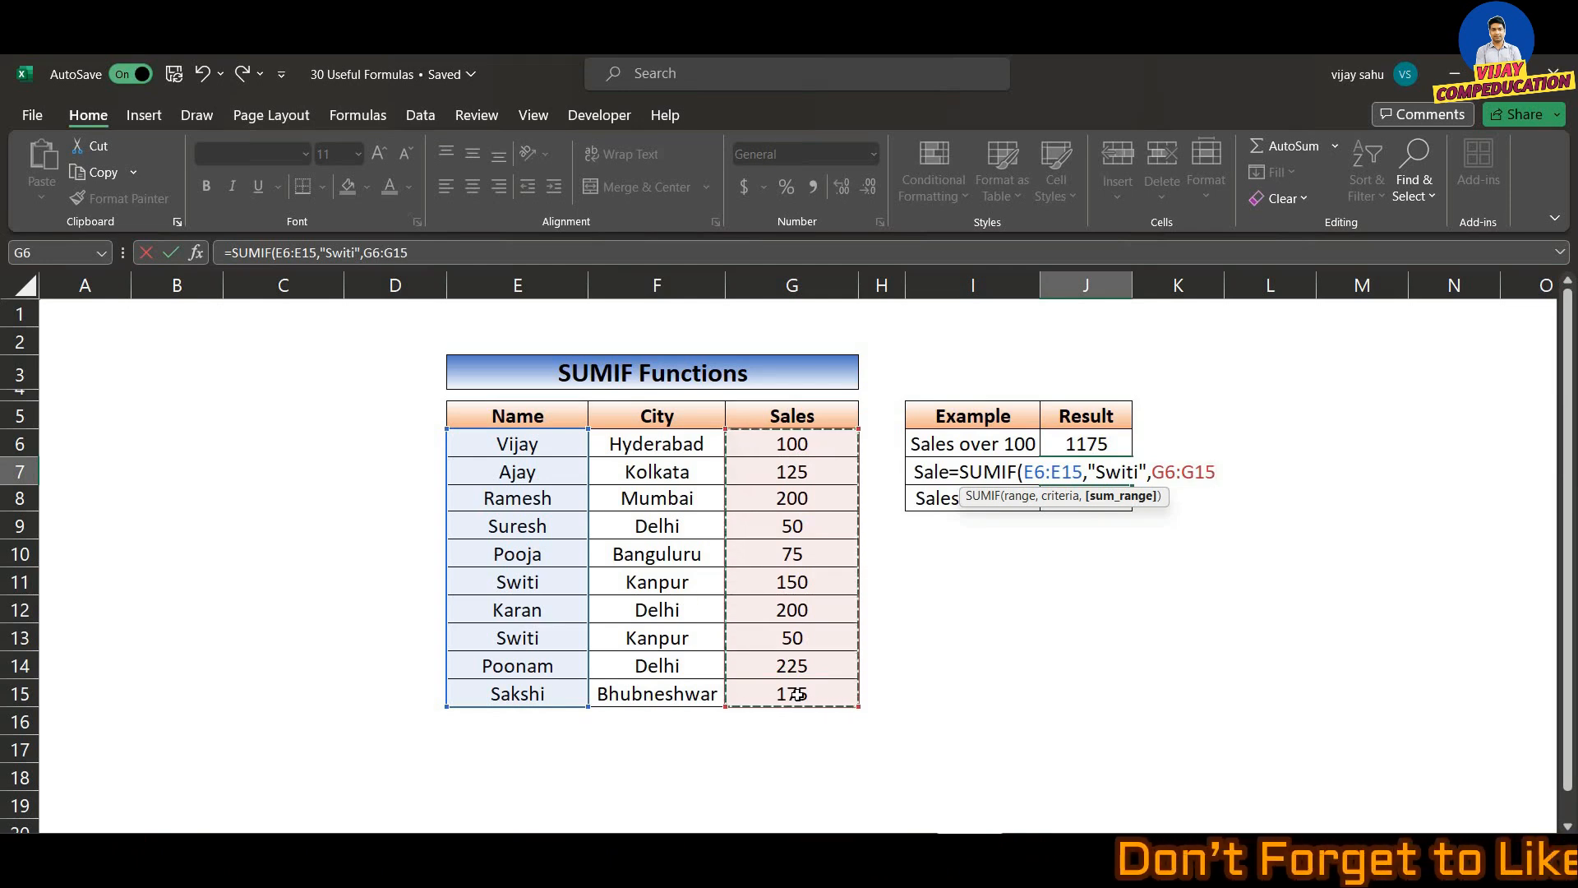
text())
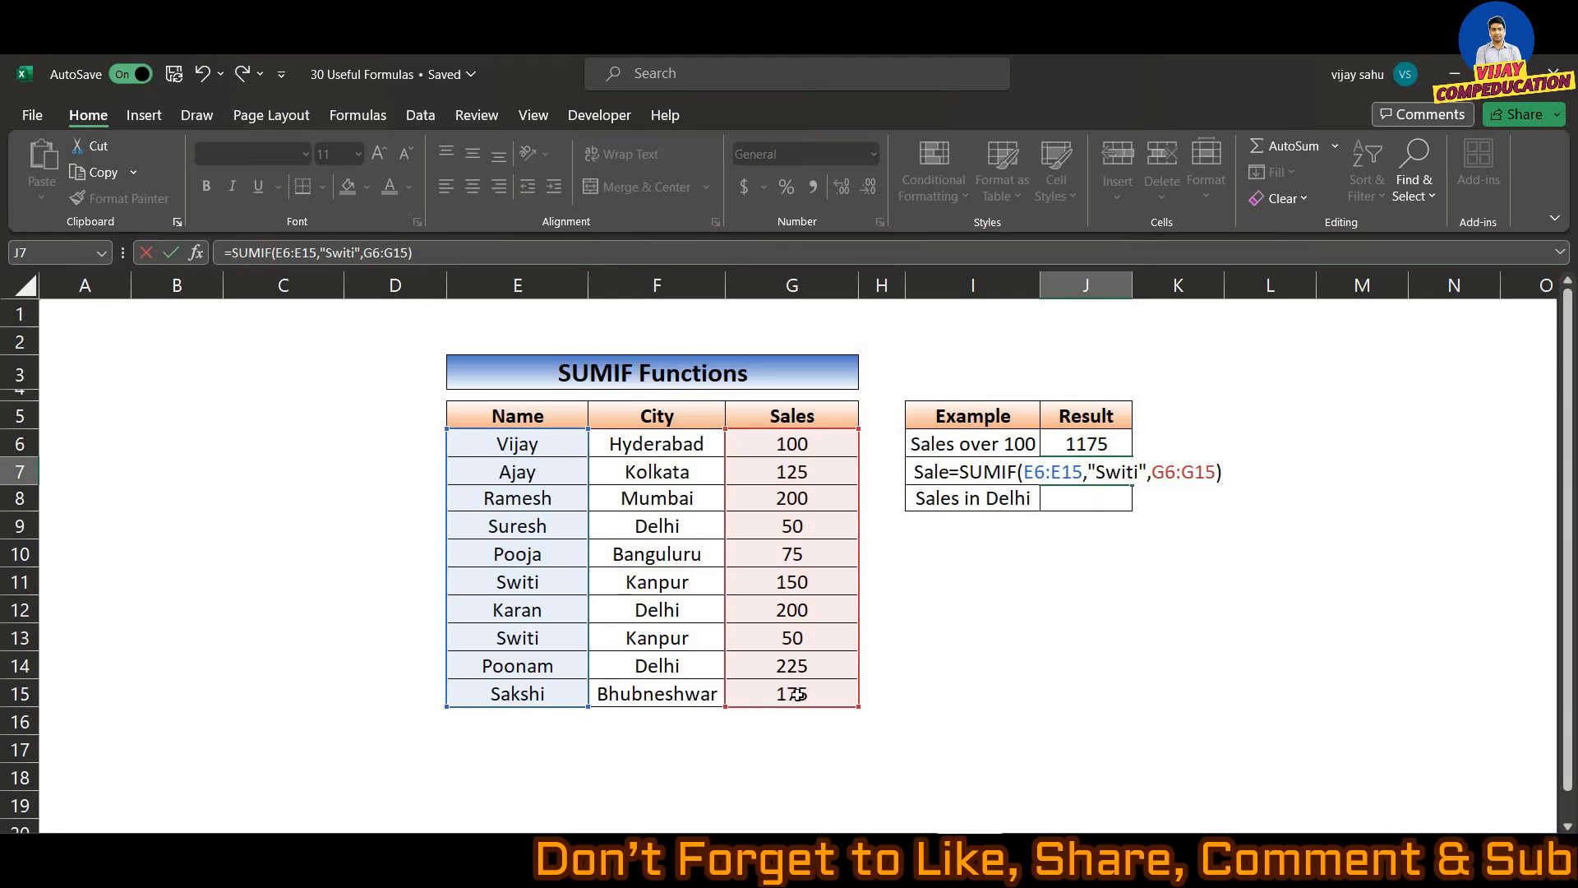
key(Return)
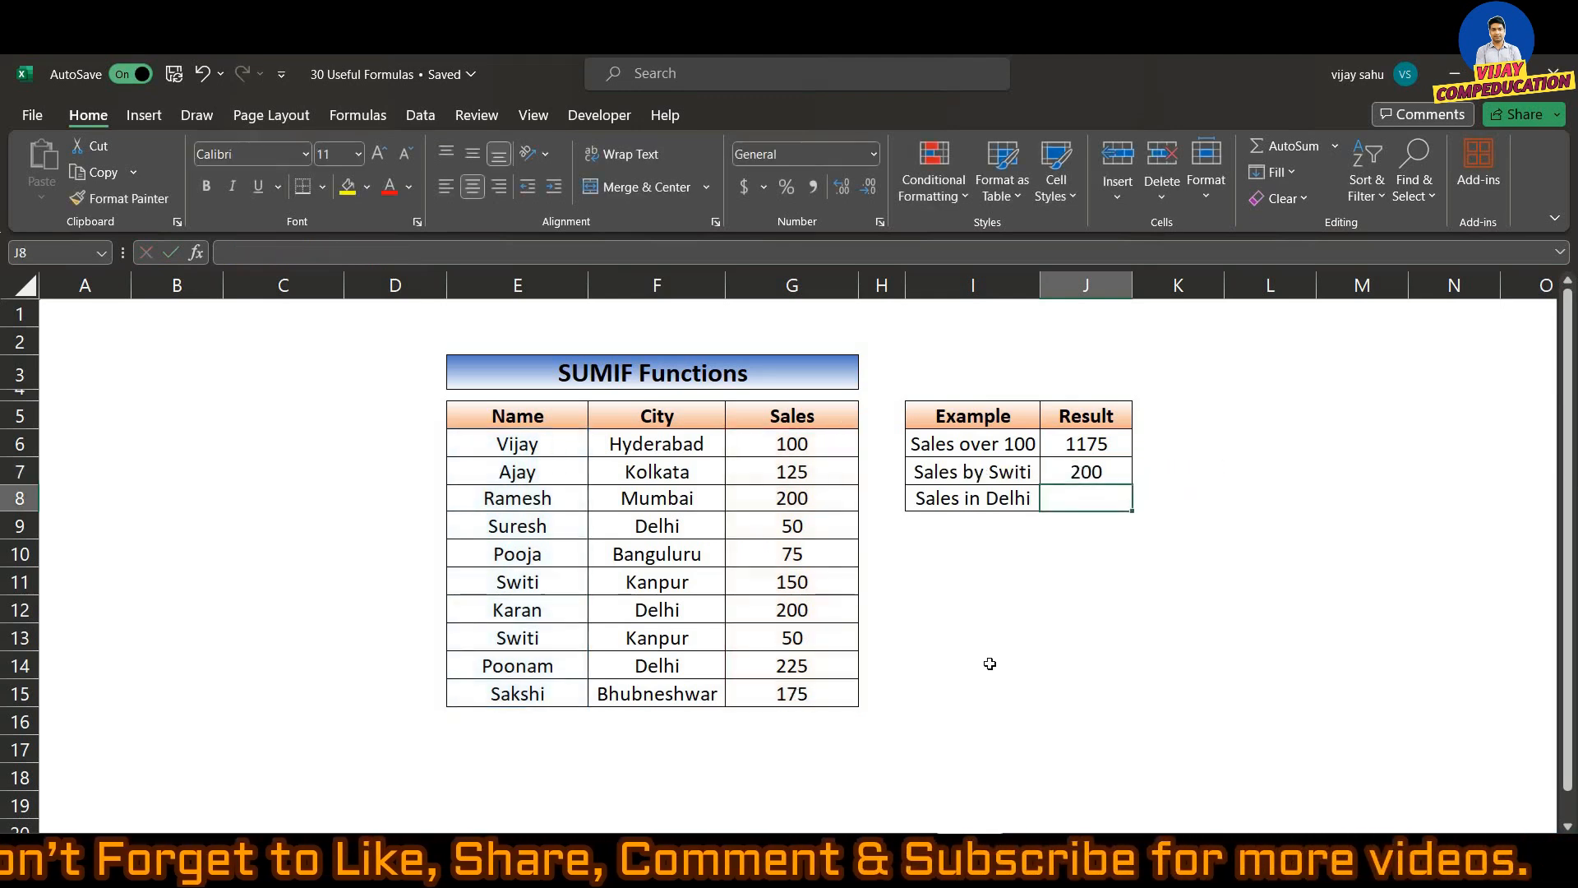
Check J7's SUMIF formula against the matching salesperson's Name and Sales entries in rows 11 and 13.
click(1099, 472)
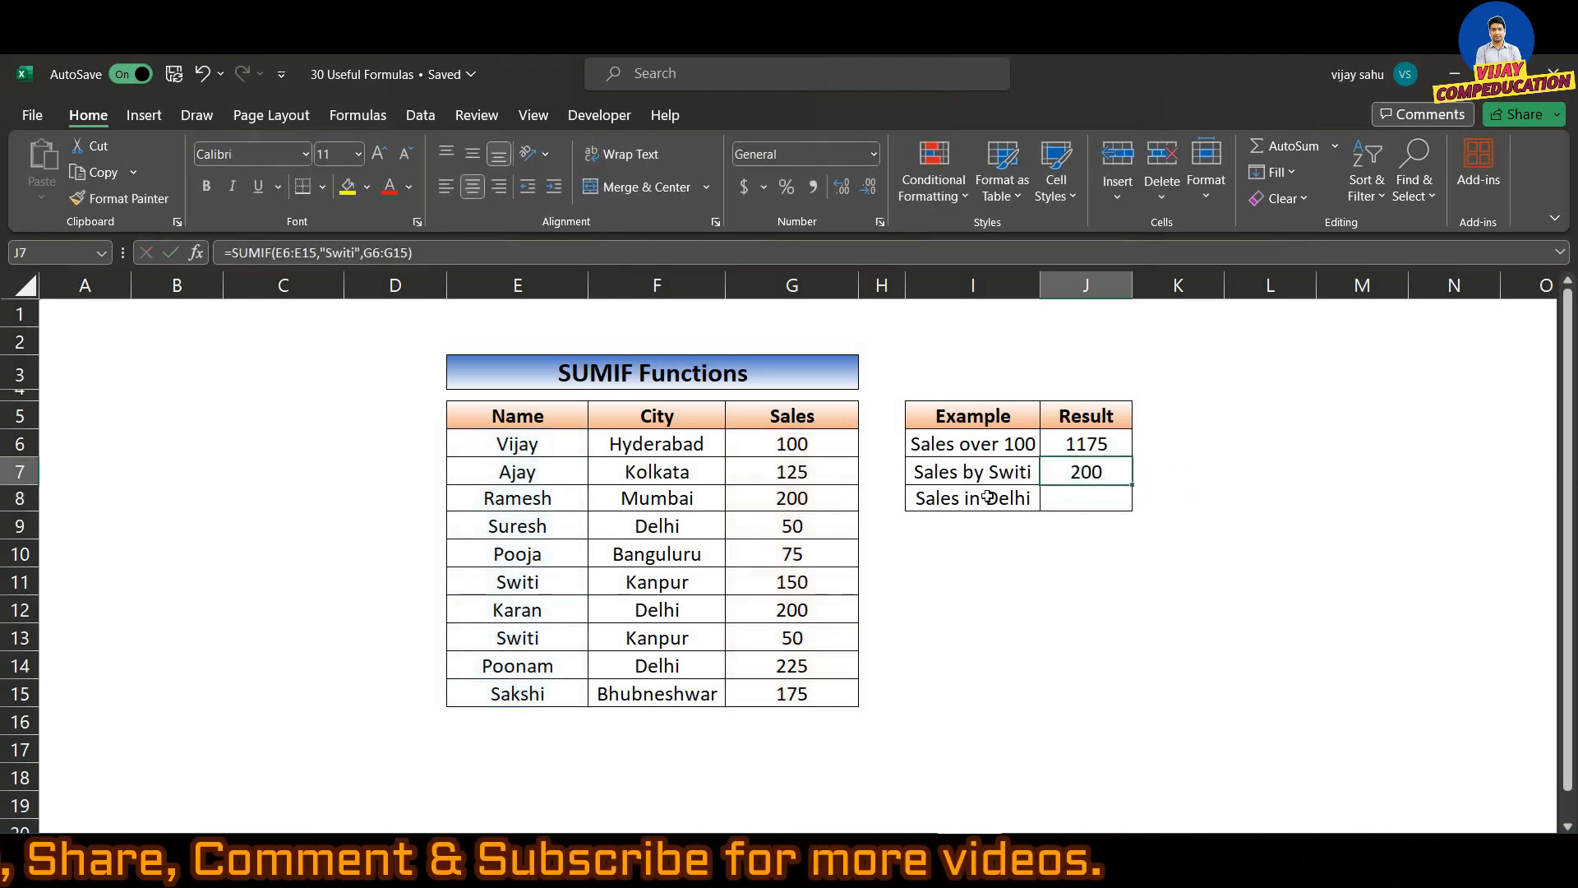
click(481, 590)
click(802, 577)
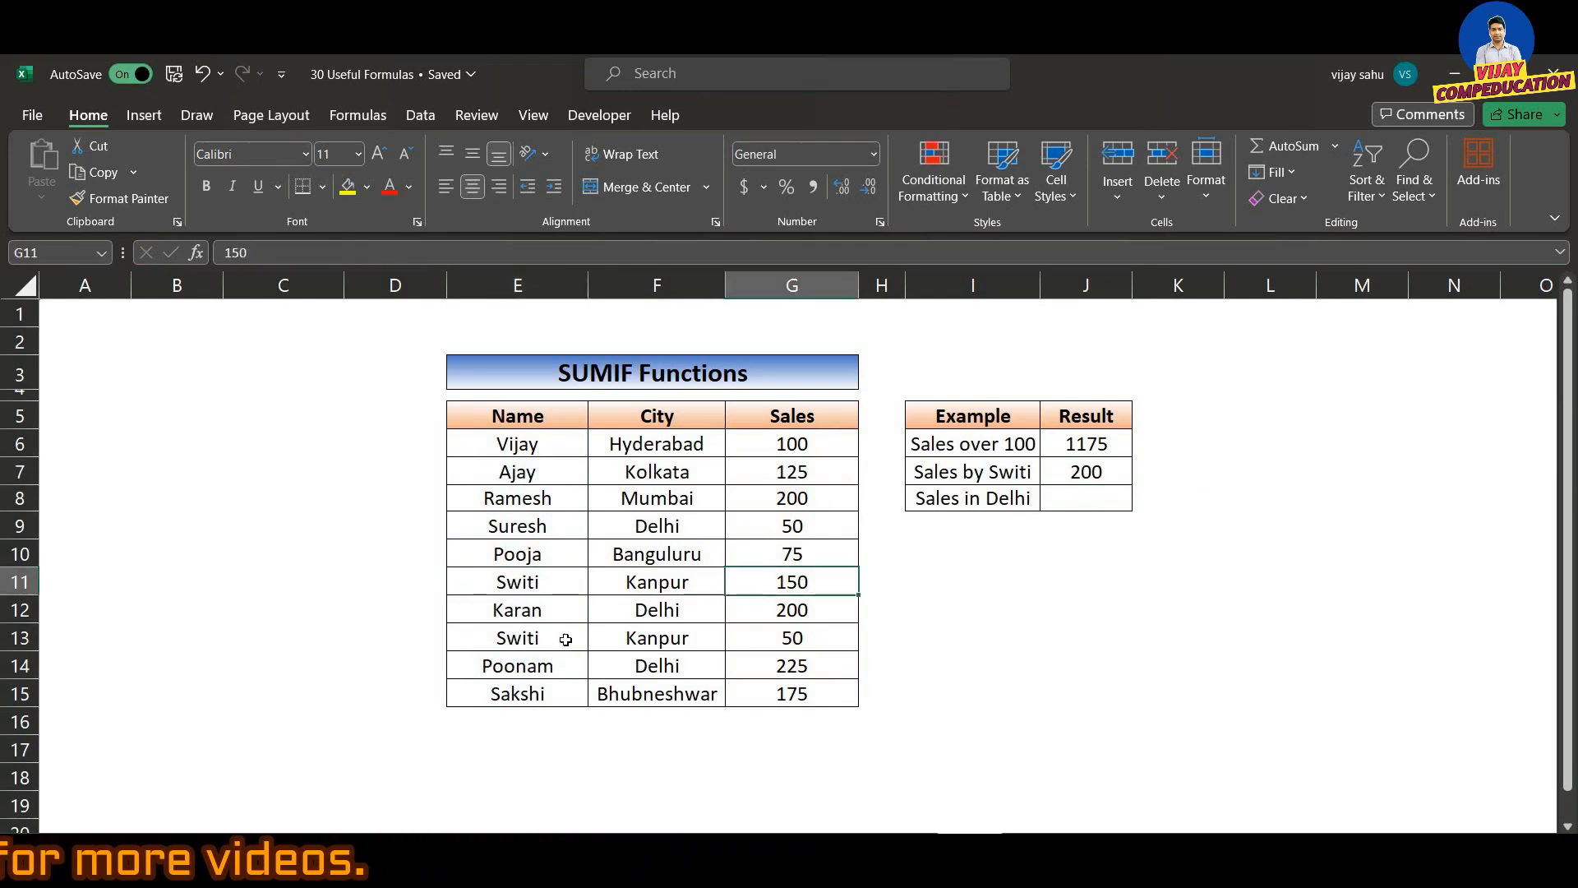
click(546, 638)
click(802, 635)
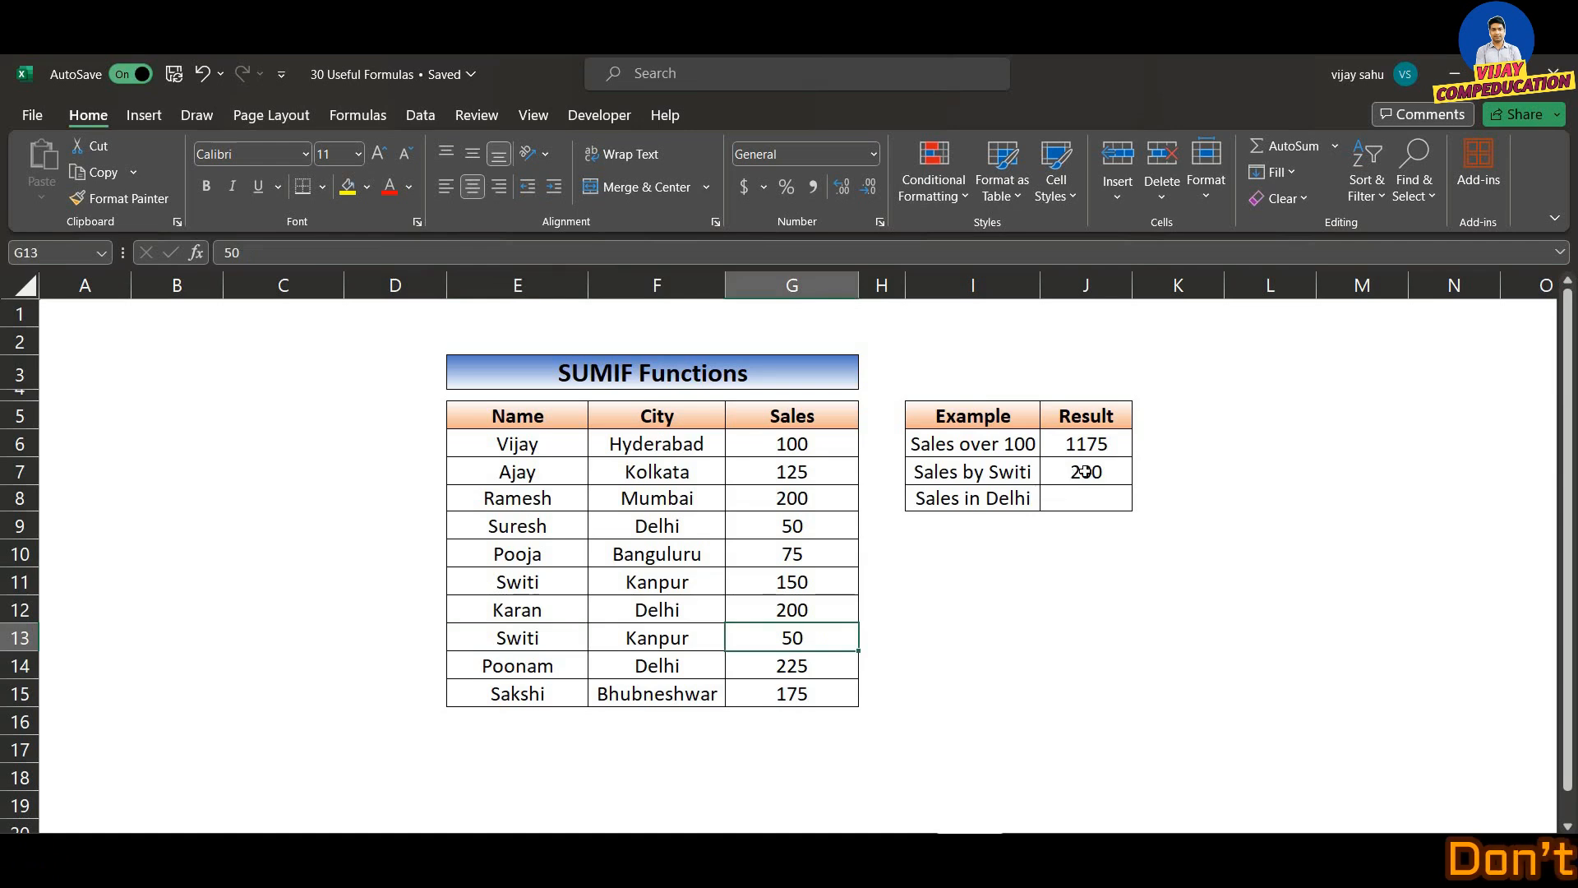
click(1097, 471)
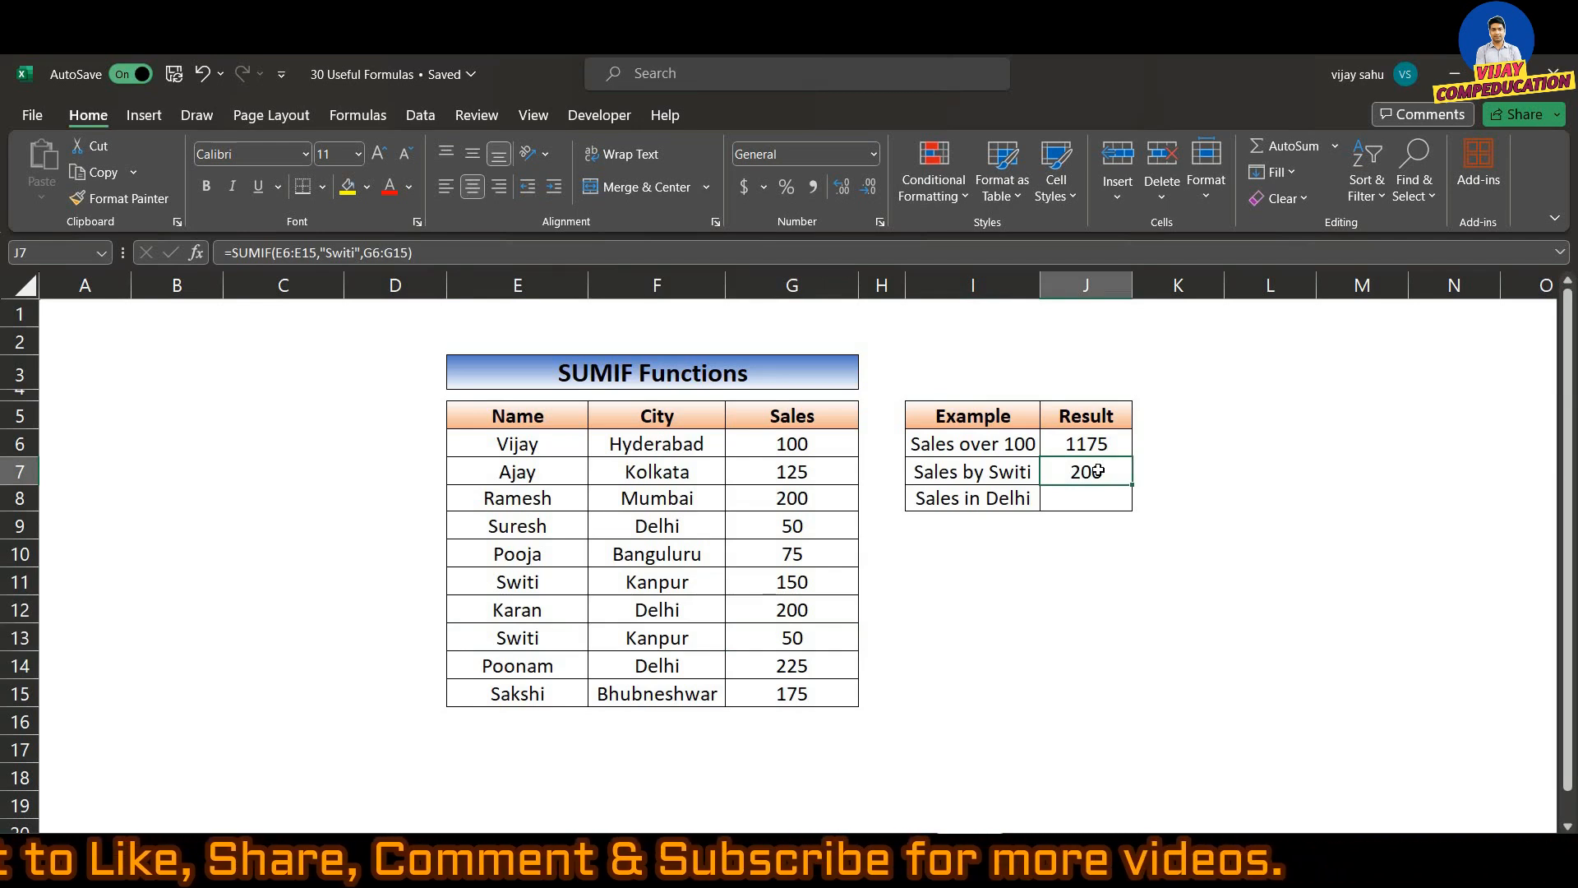
Begin a SUMIF formula in J8, the result cell for Sales in Delhi.
click(1083, 500)
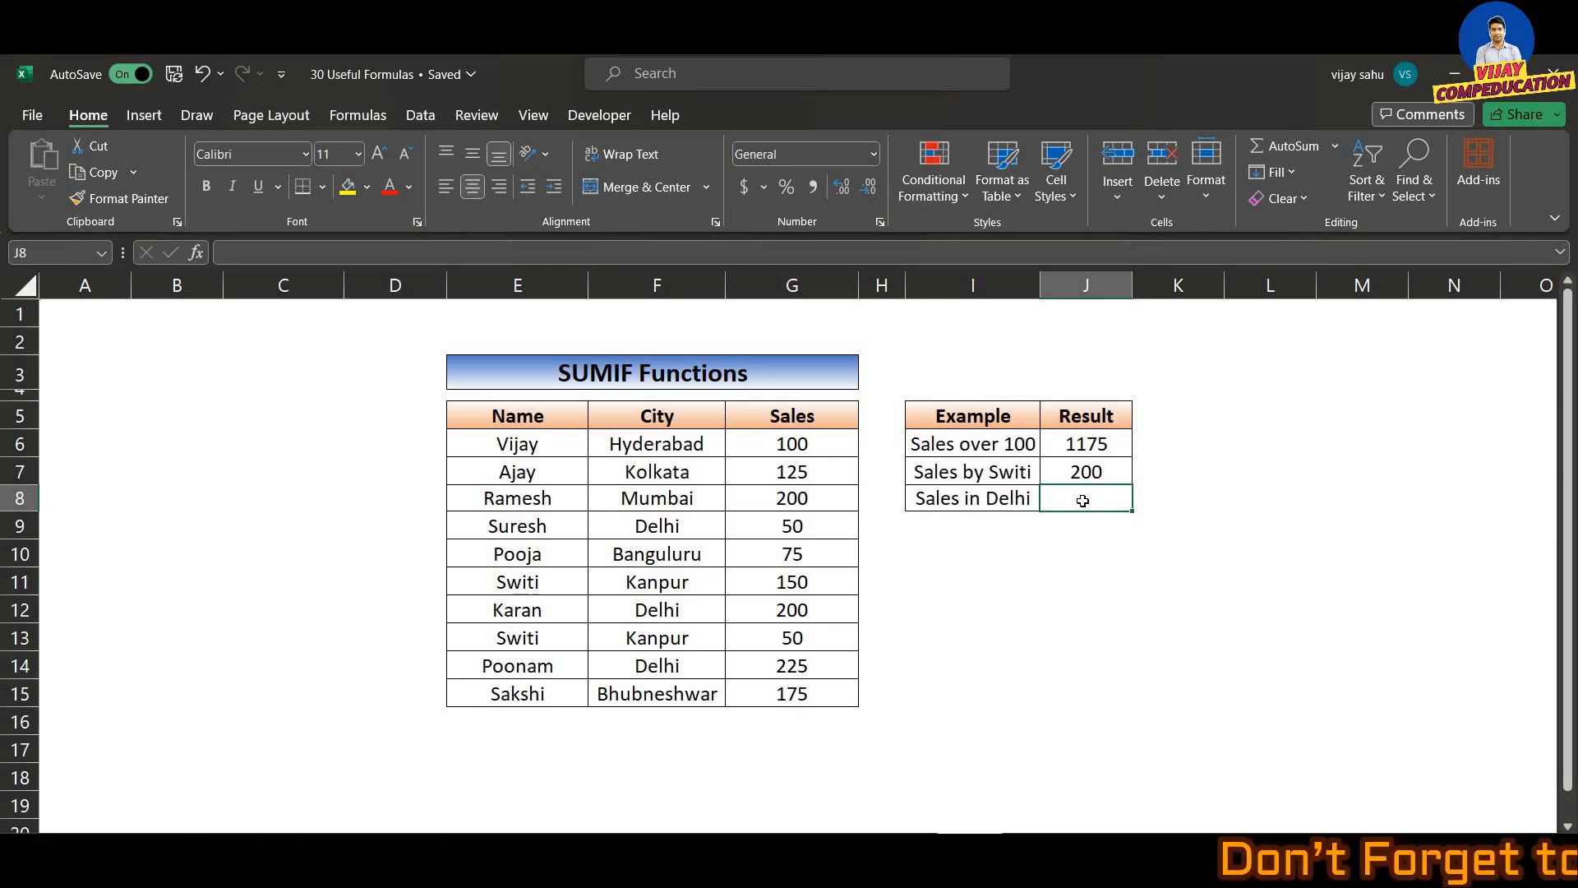
text(=sumif)
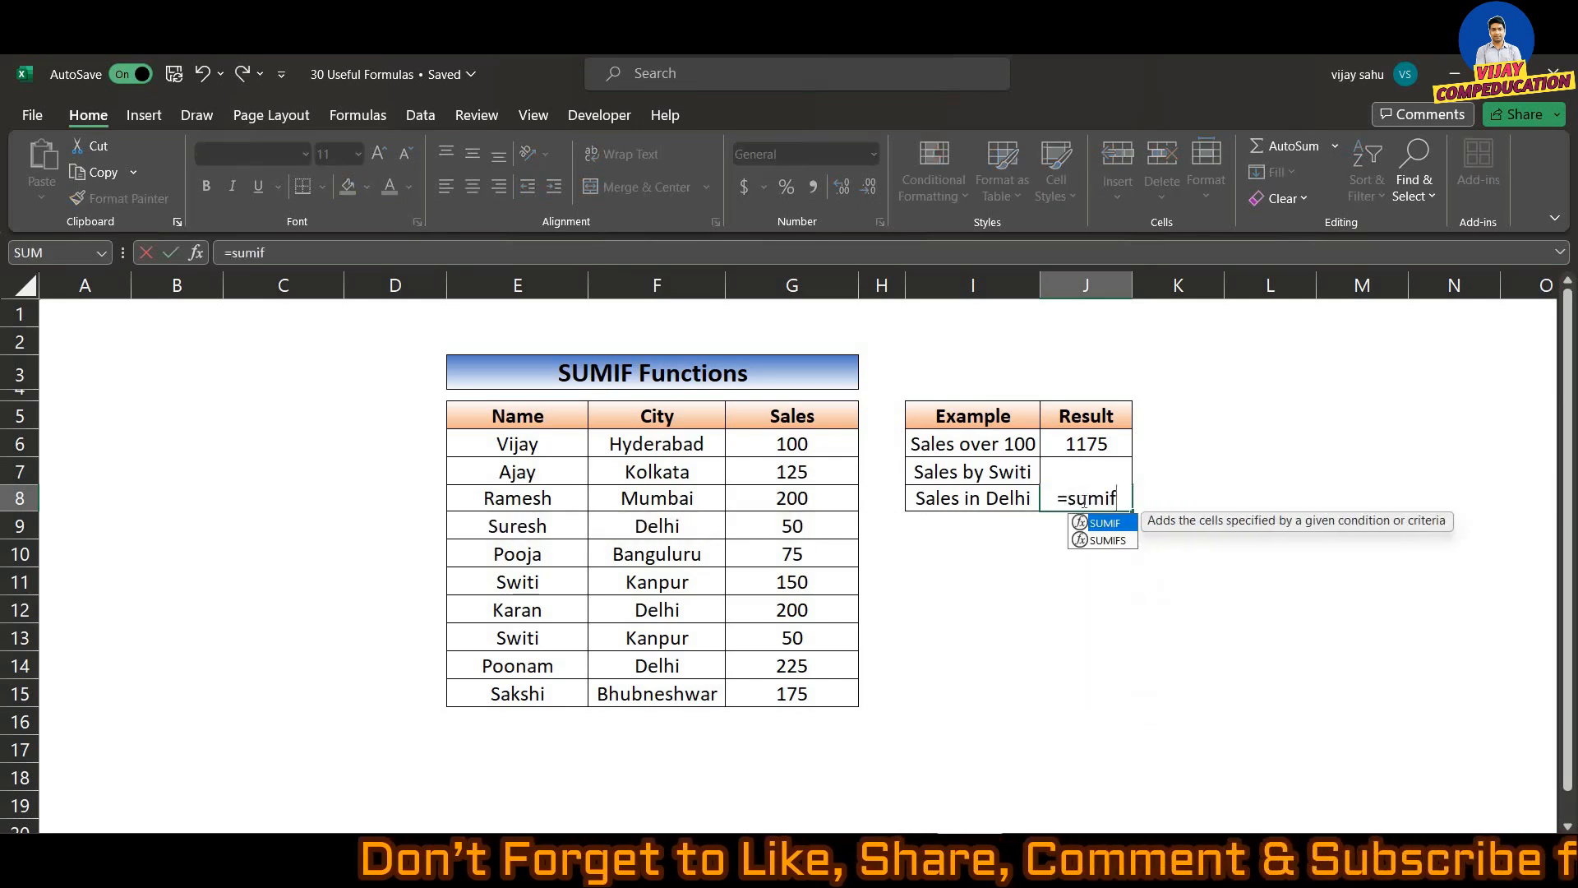
key(Tab)
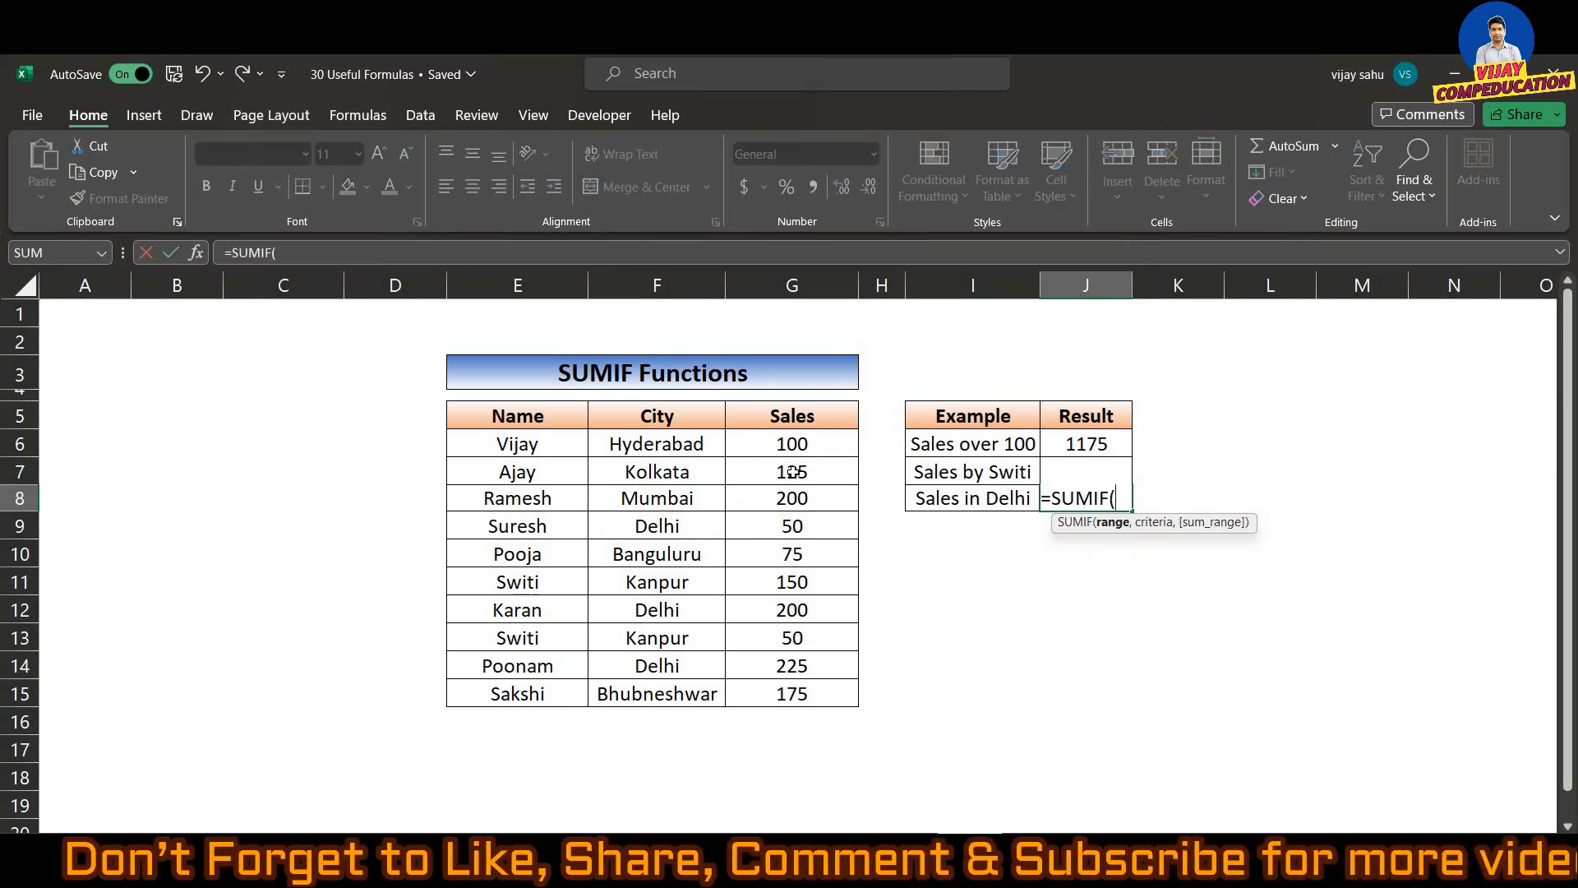
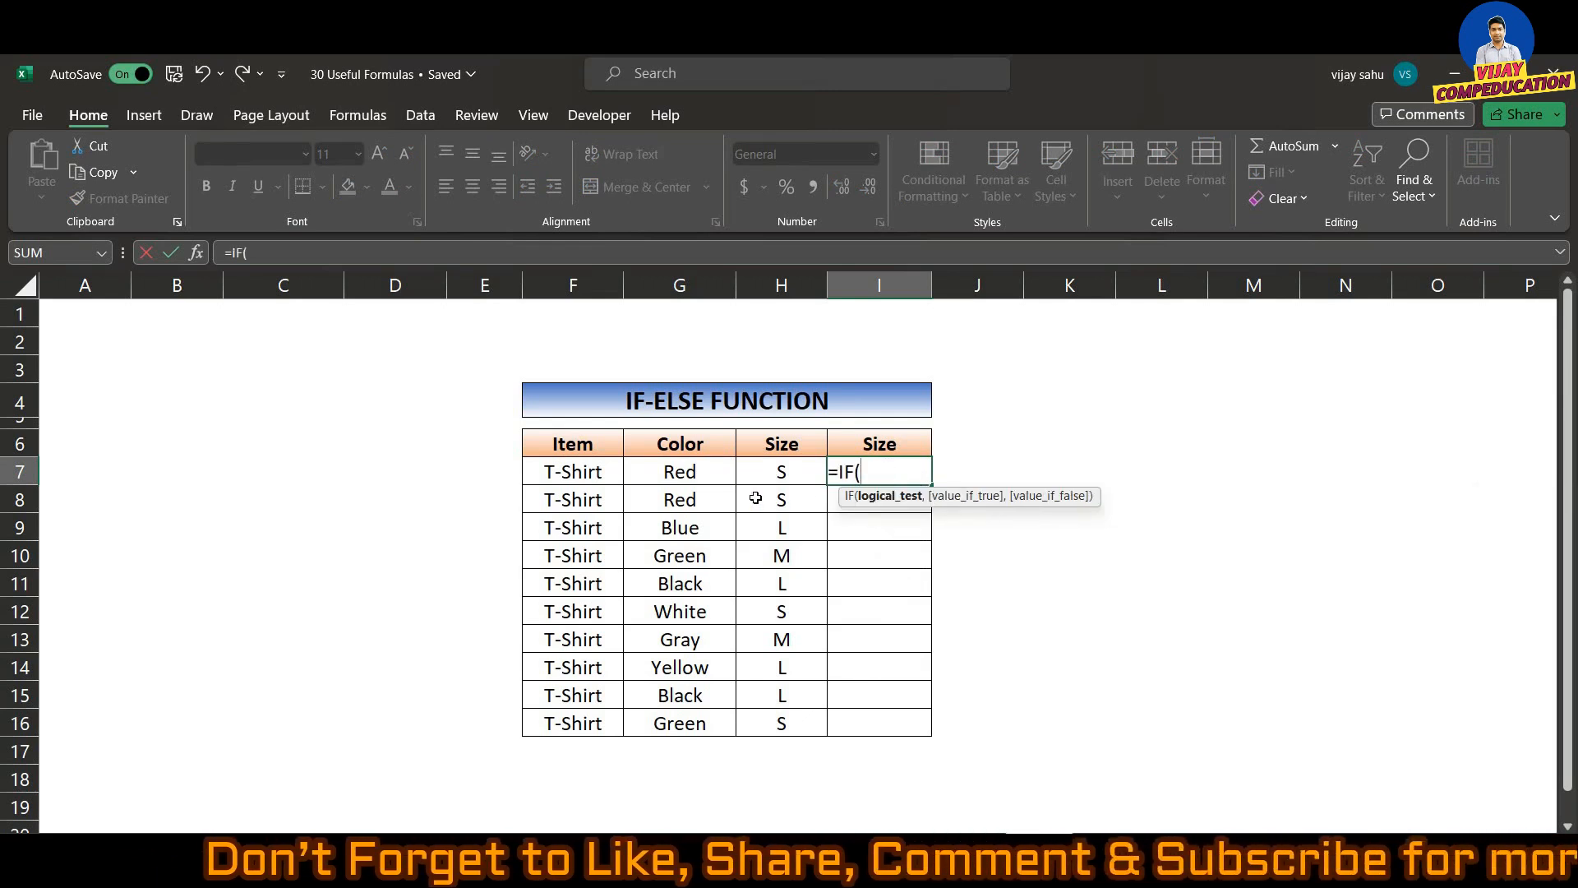
In I7's IF formula, test whether H7="S", return "Small" when true, and start a nested IF for the false case.
click(782, 475)
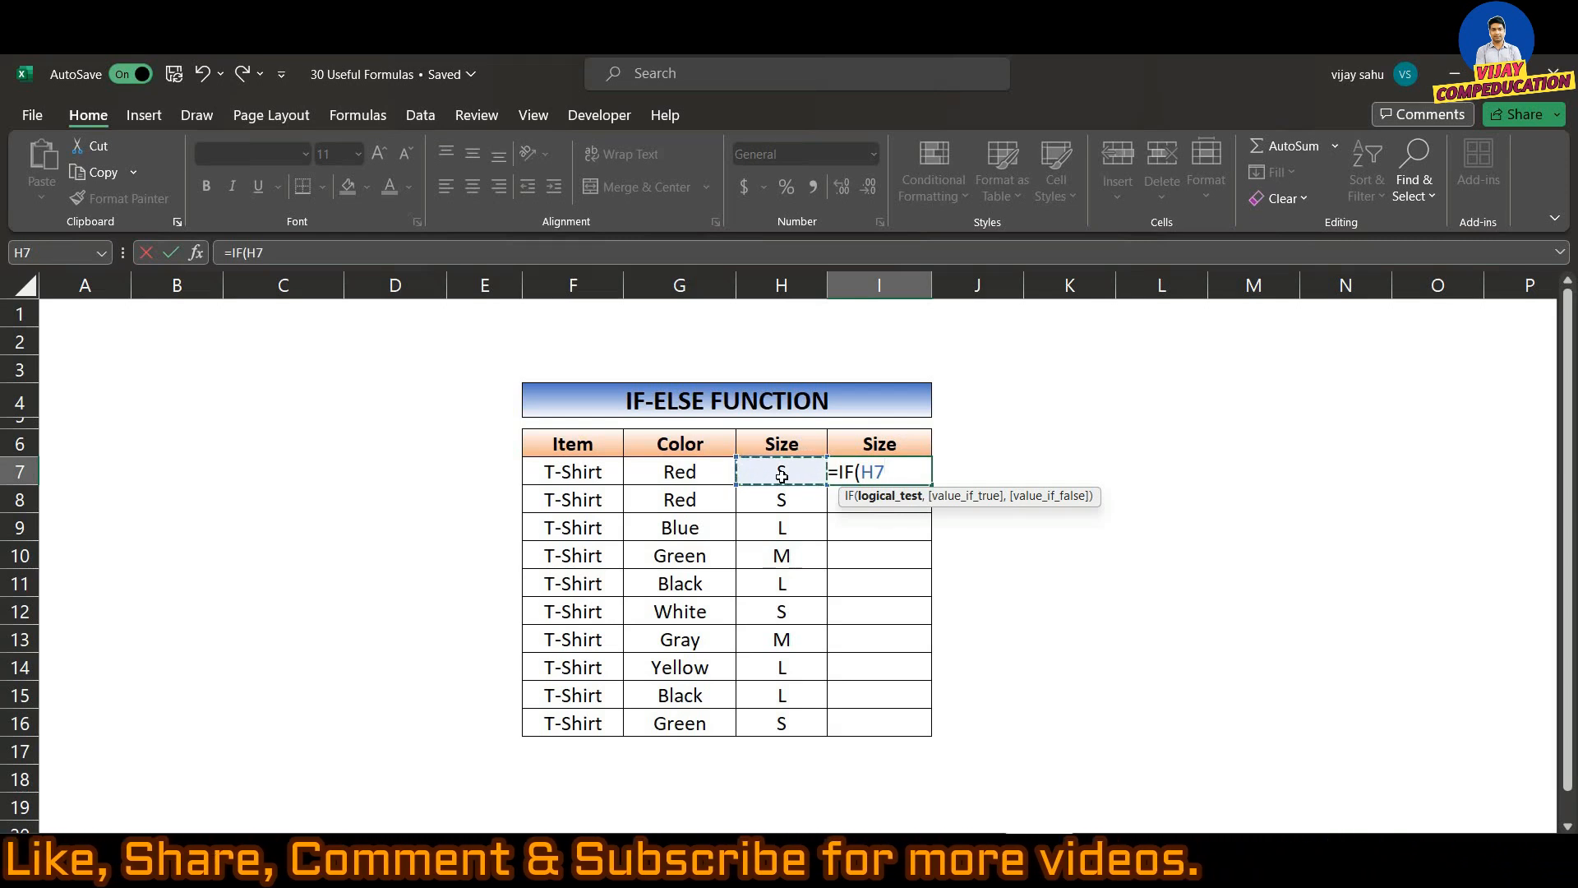
text(=)
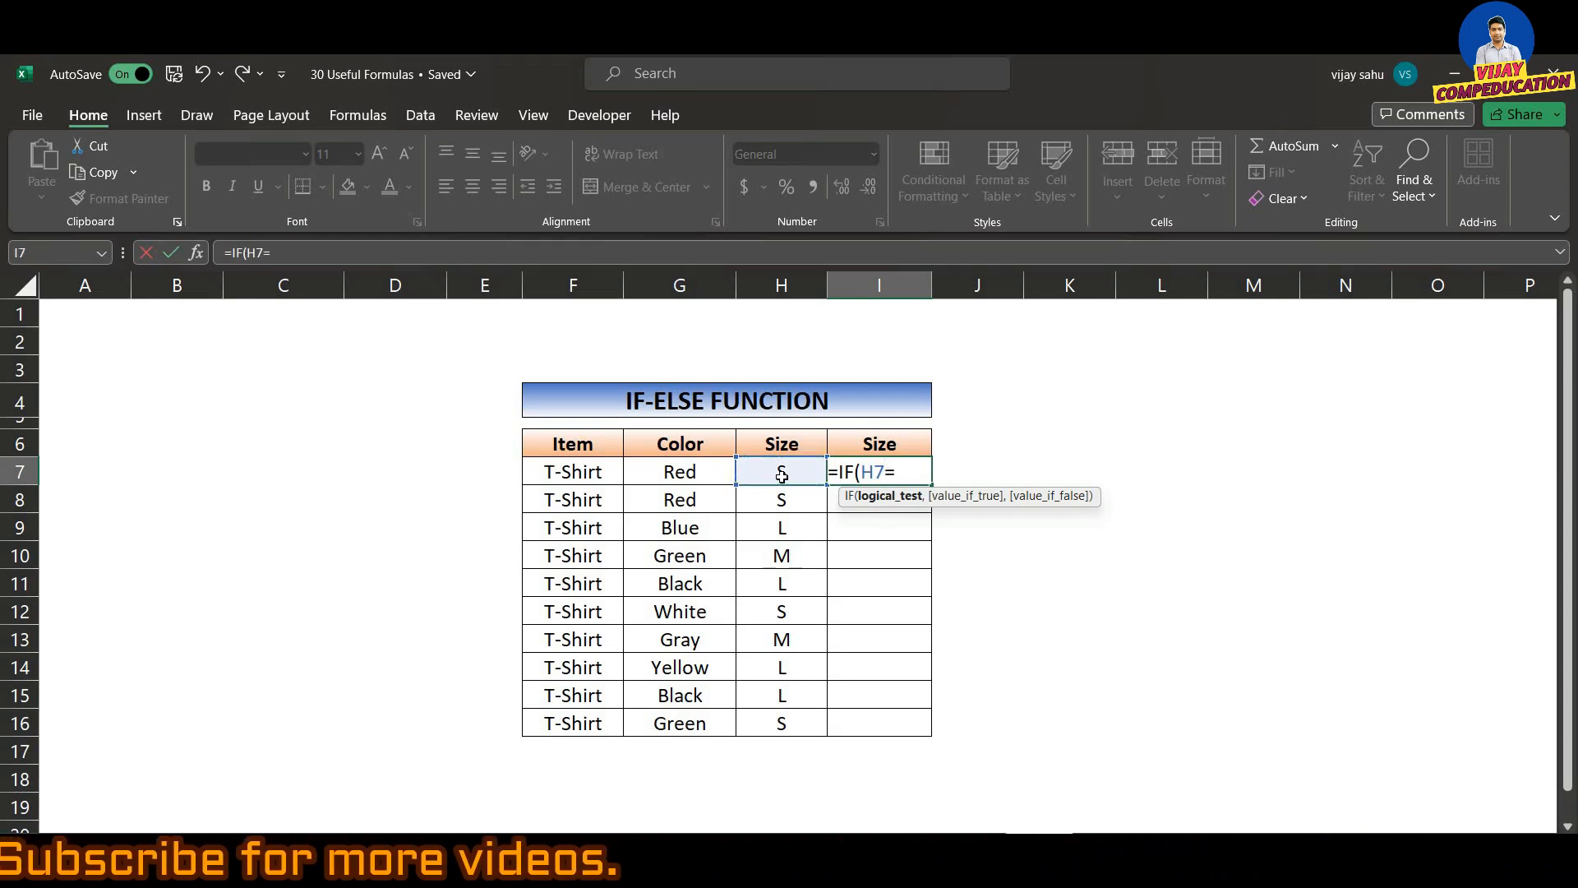
text(")
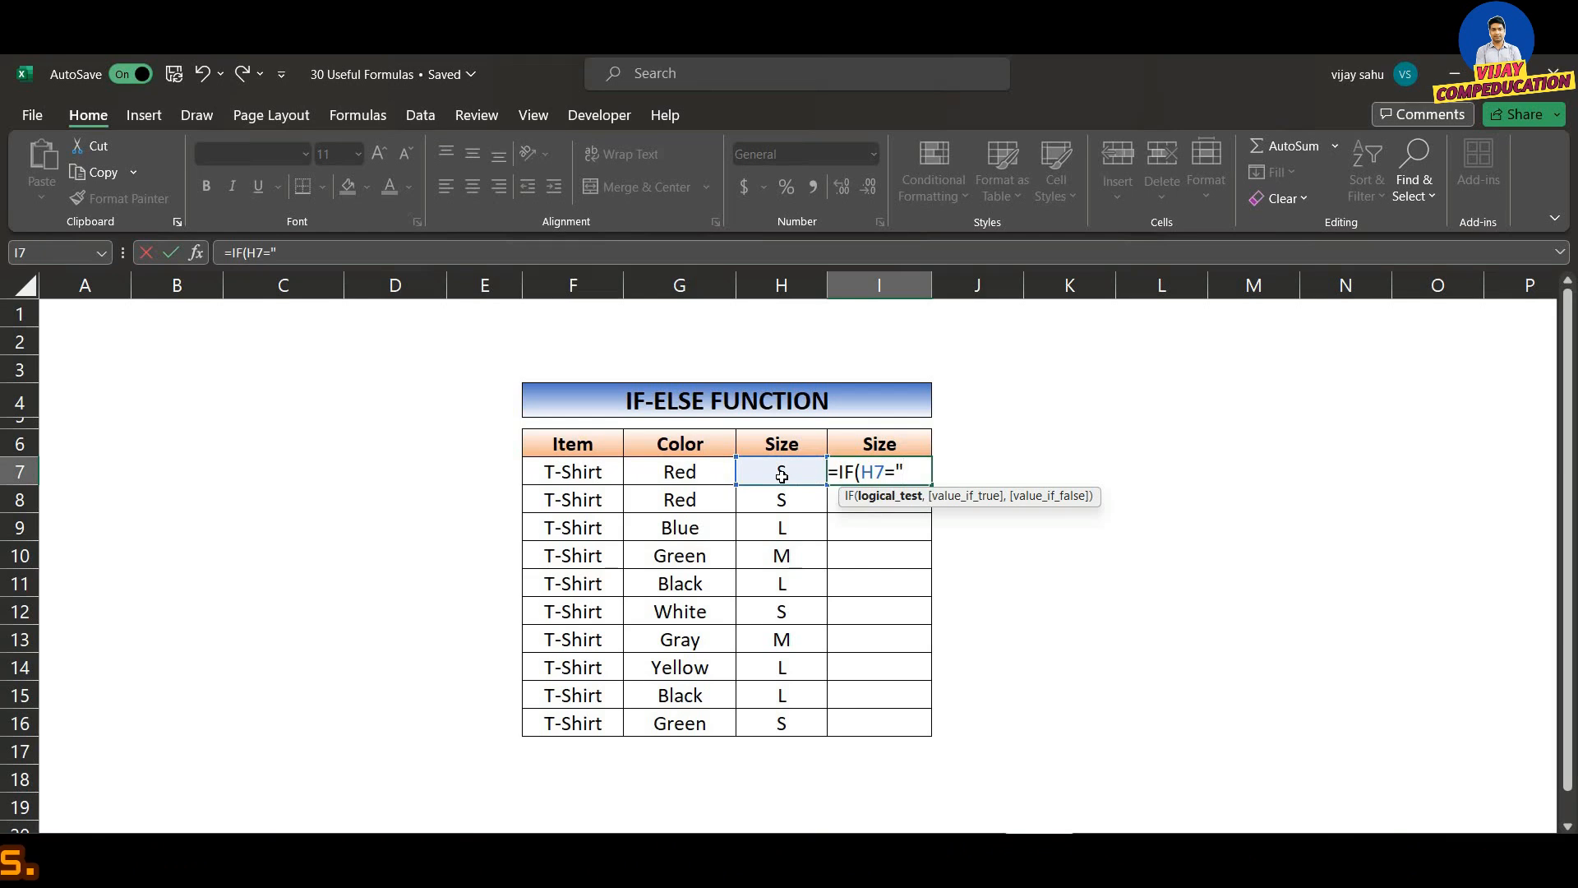
text(S",)
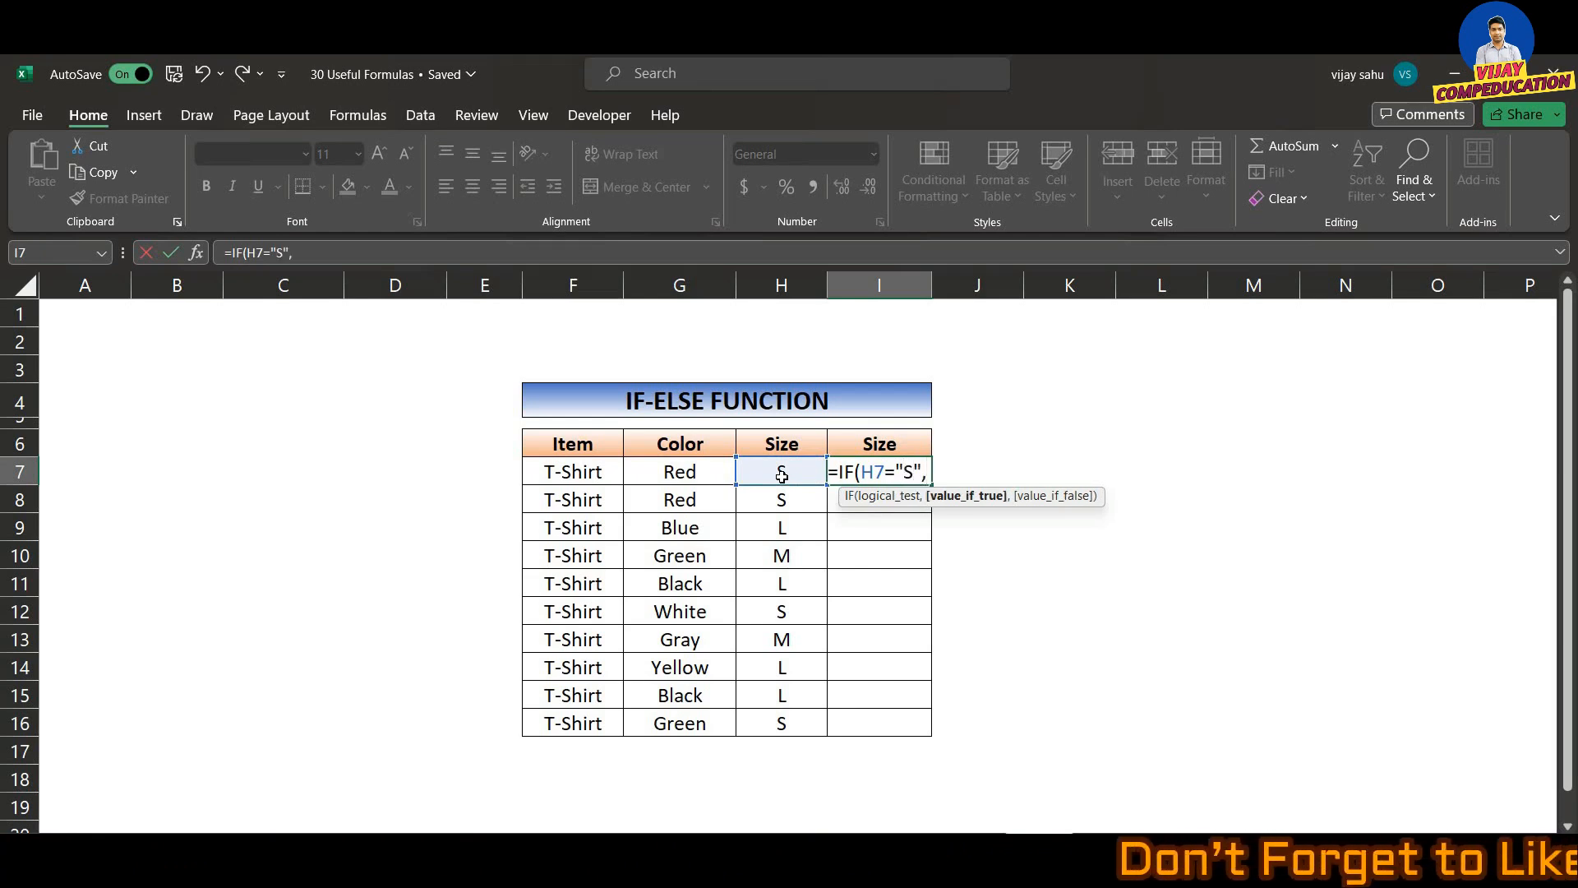
text(S)
key(BackSpace)
text("Small",IF()
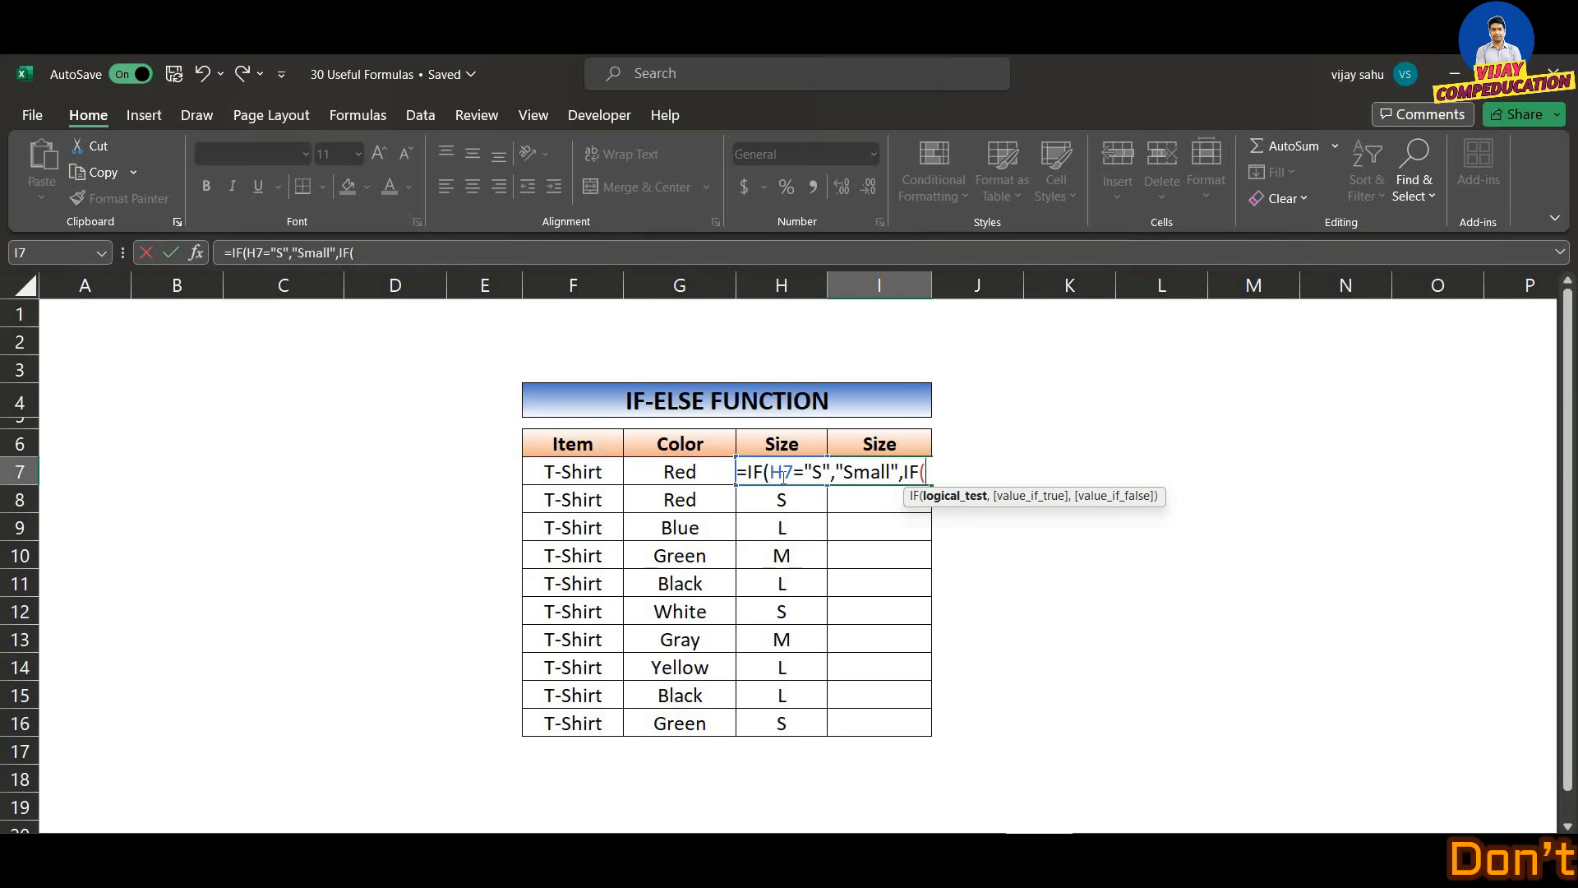
Complete I7's nested IF with H7="M" returning "Medium", otherwise "Large", and accept the corrected closing parenthesis.
click(783, 474)
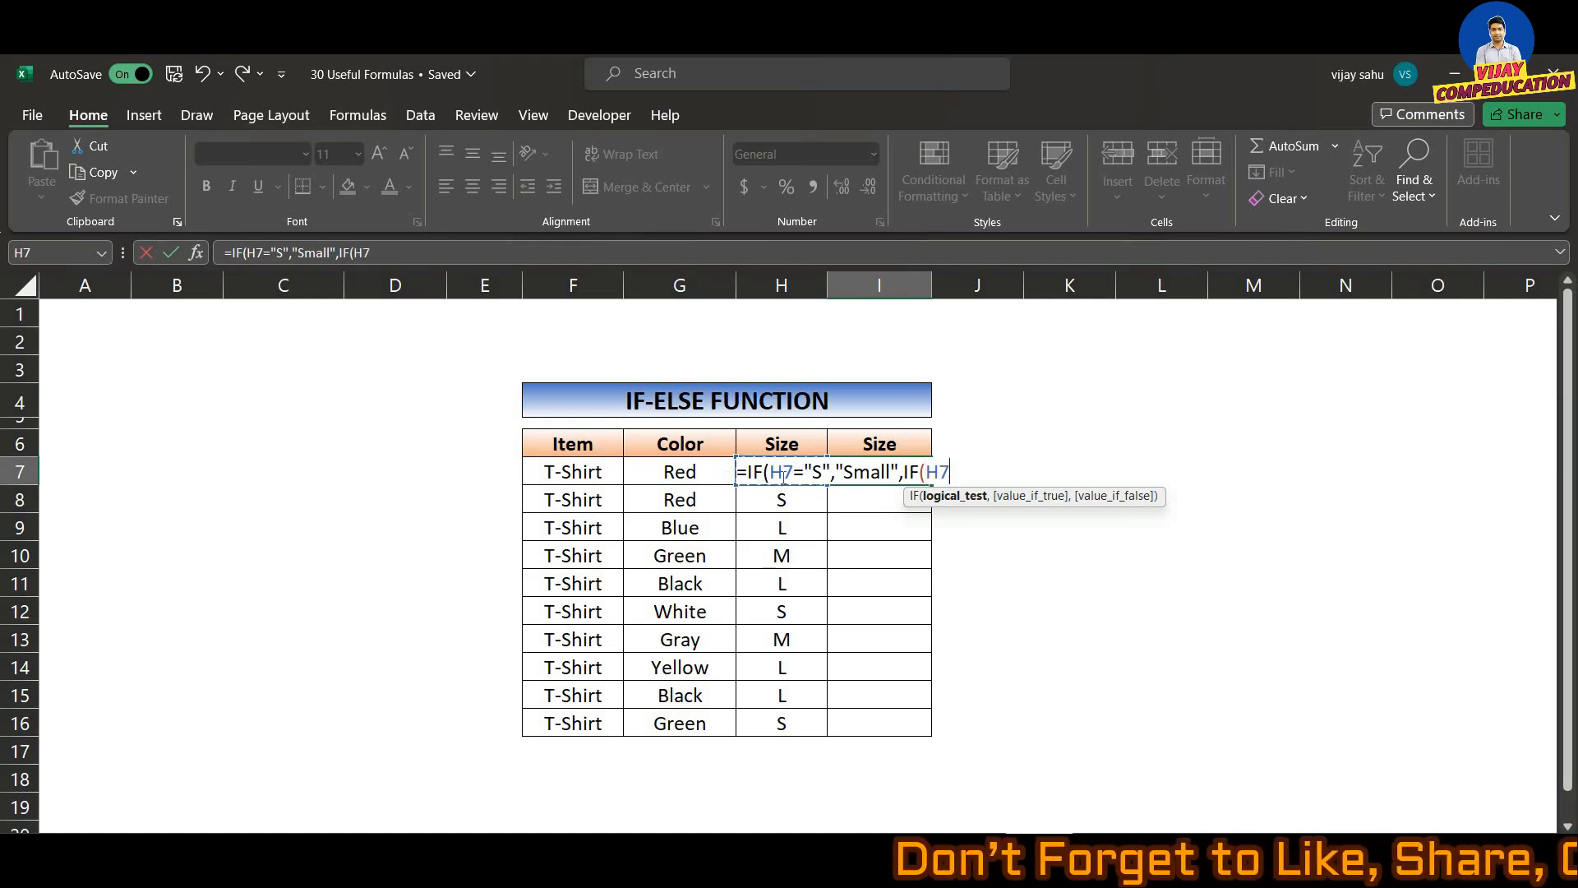
text(="M)
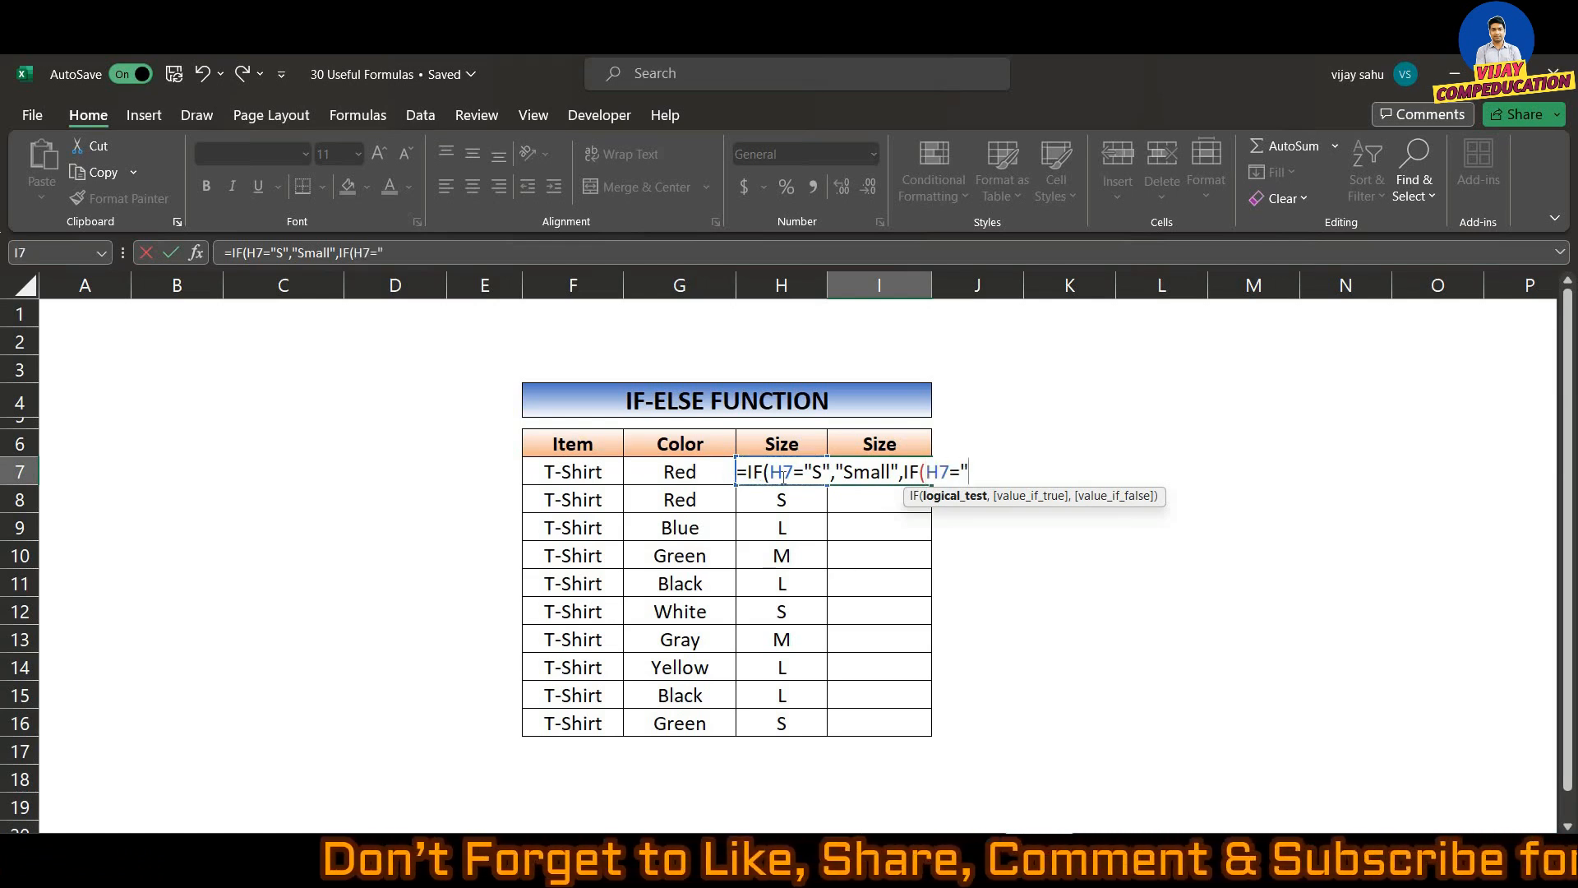
text(",)
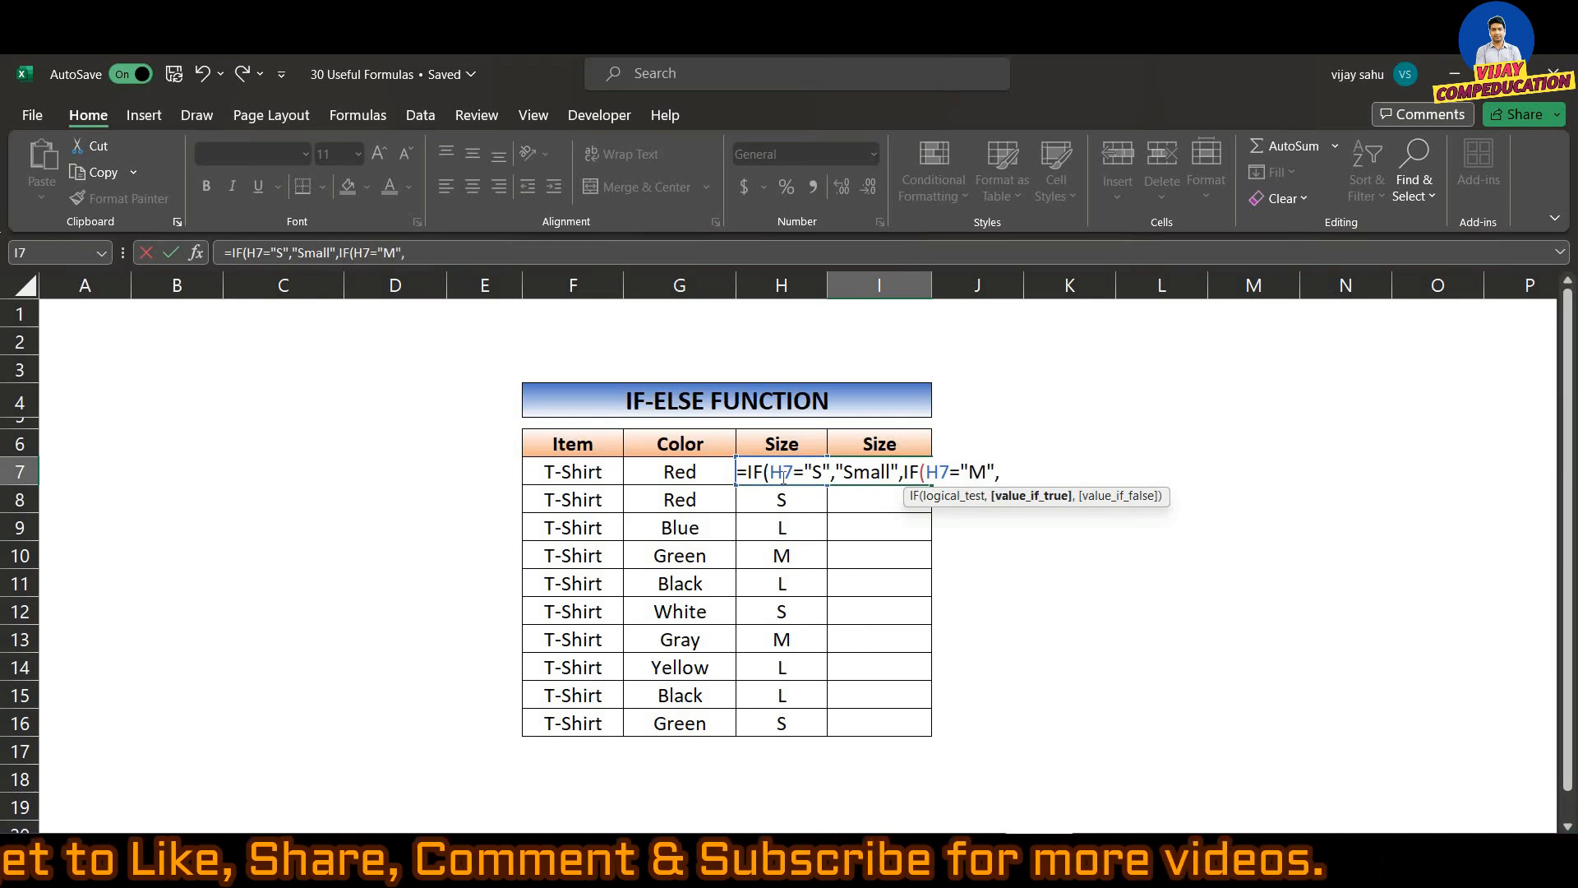
text("Medium)
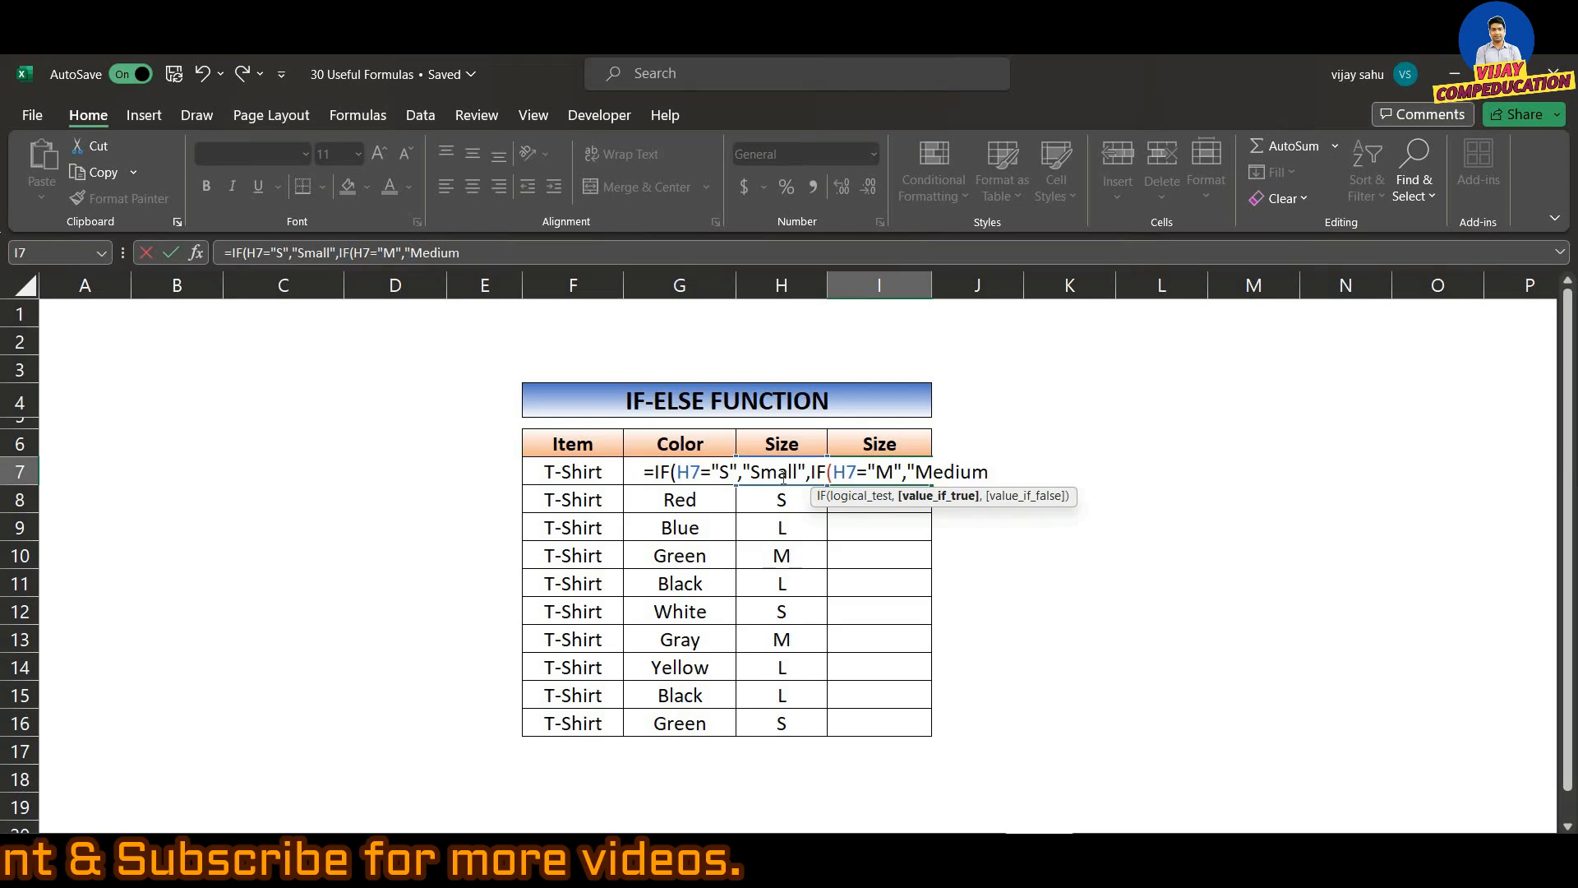
text(",)
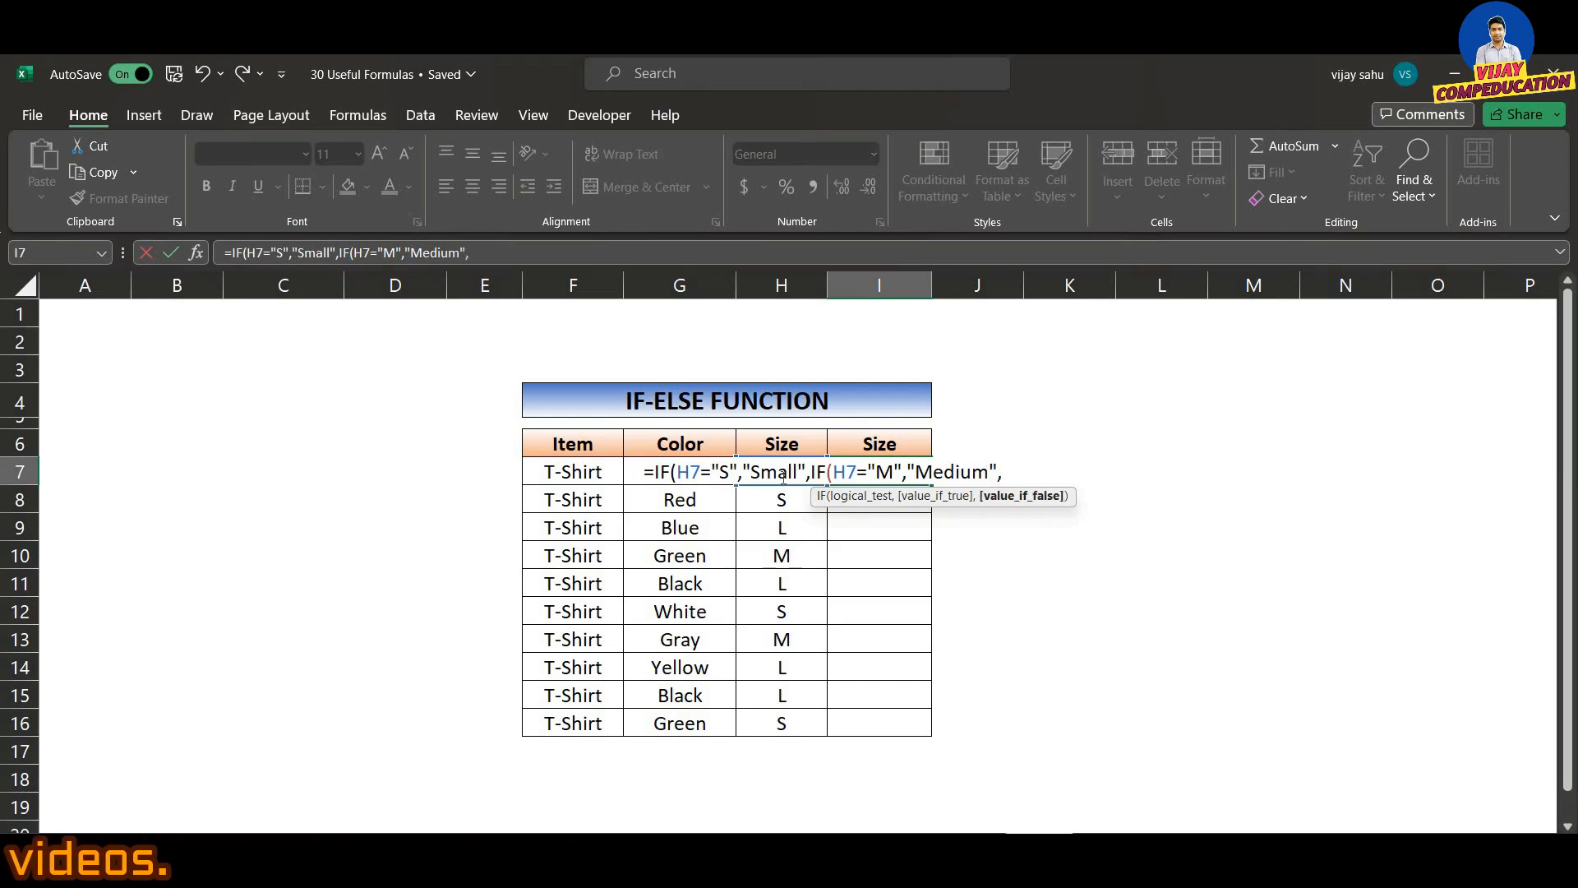
text(")
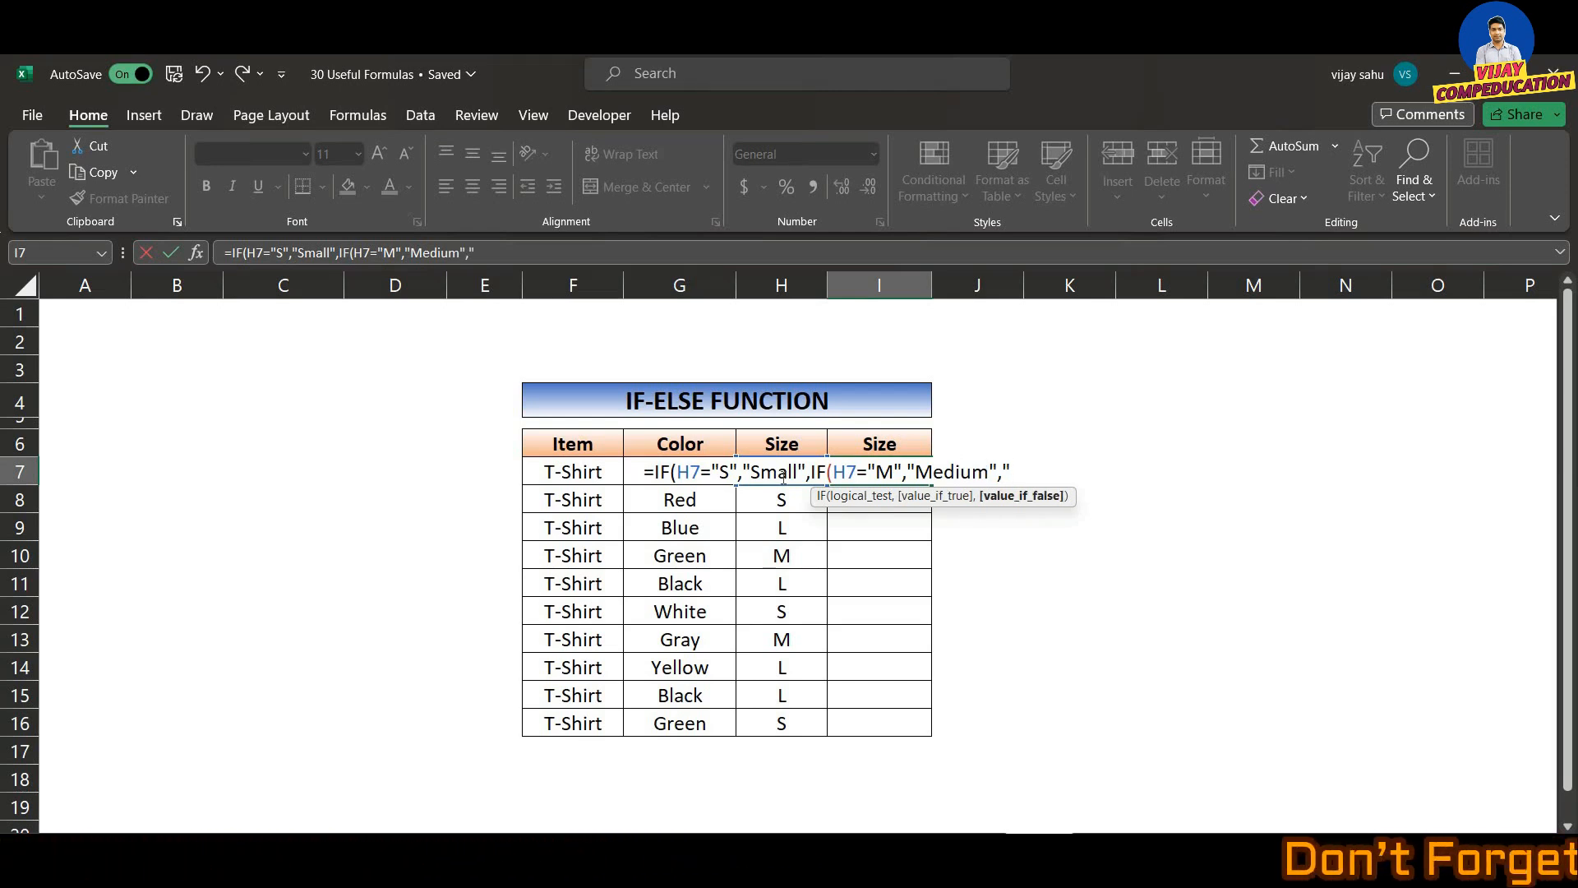
text(Large"))
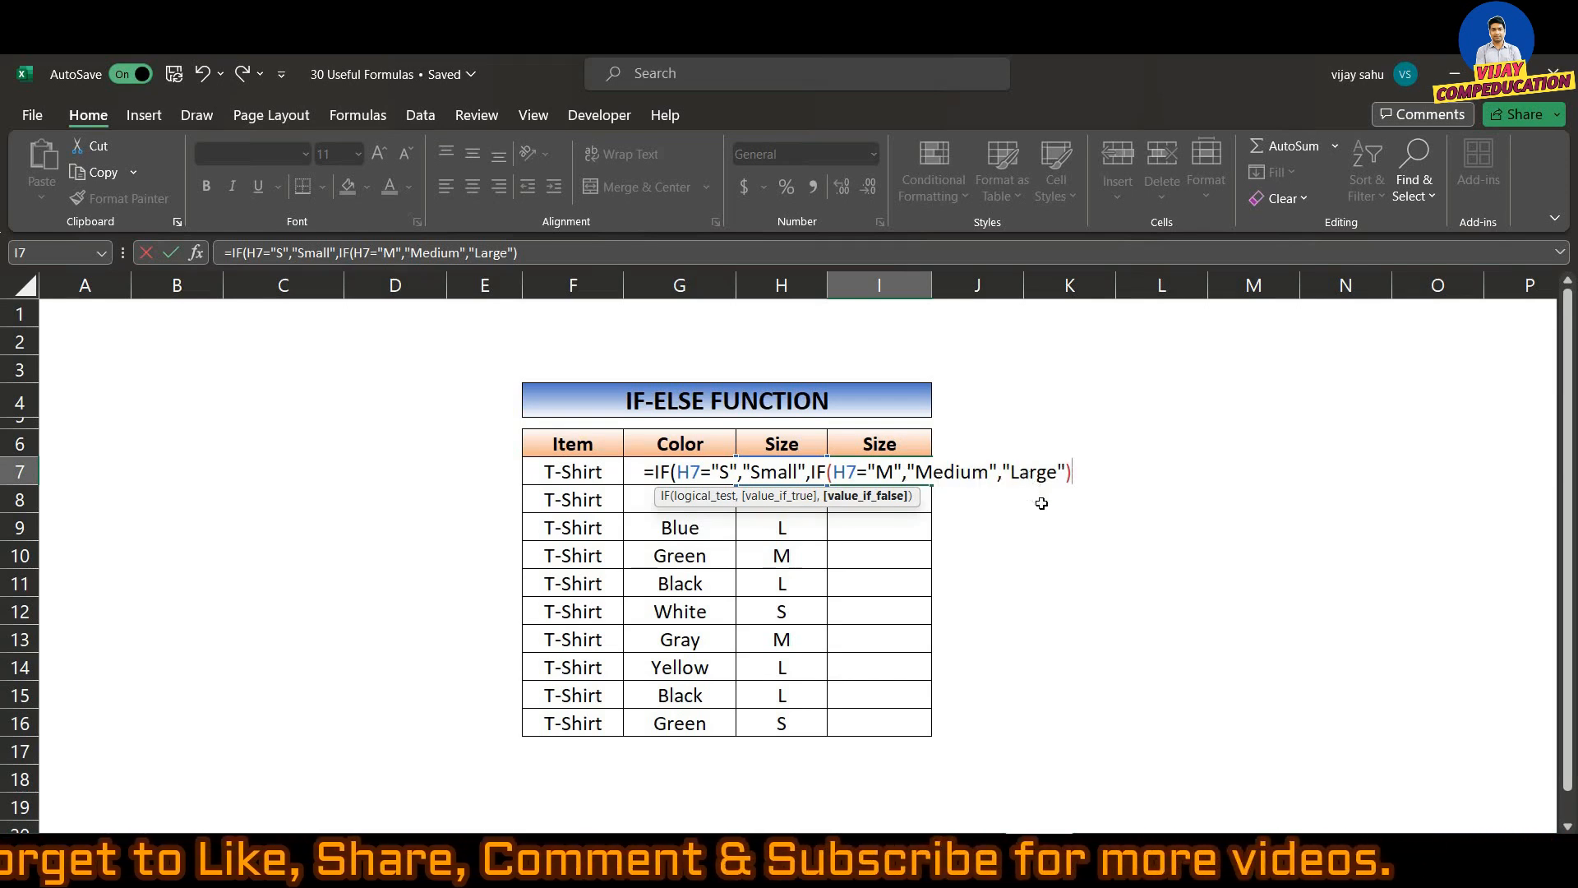
key(Return)
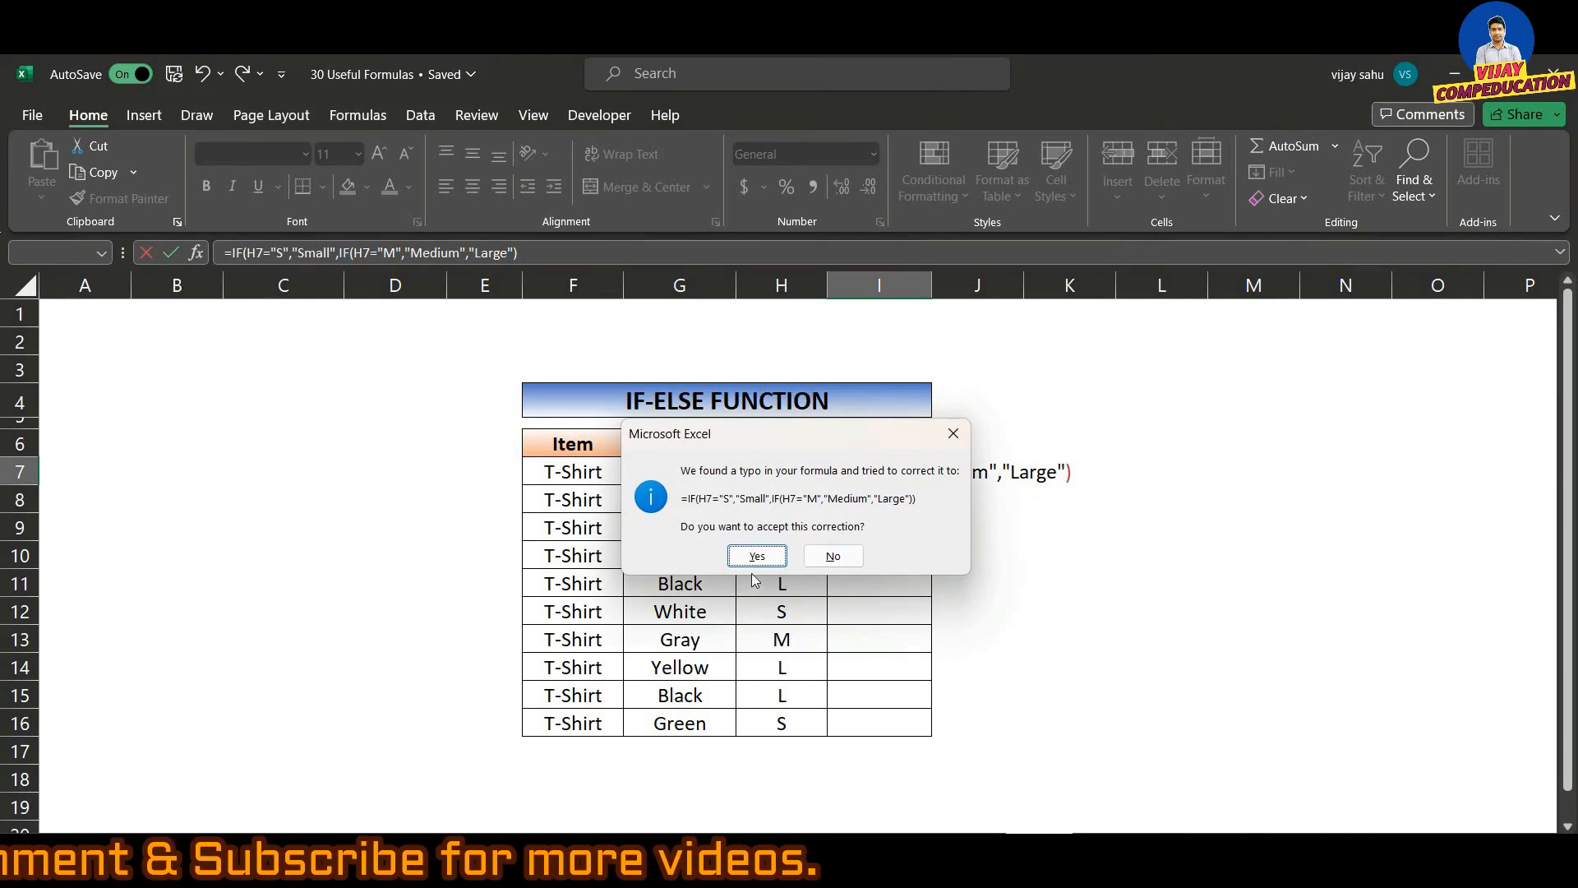
click(756, 557)
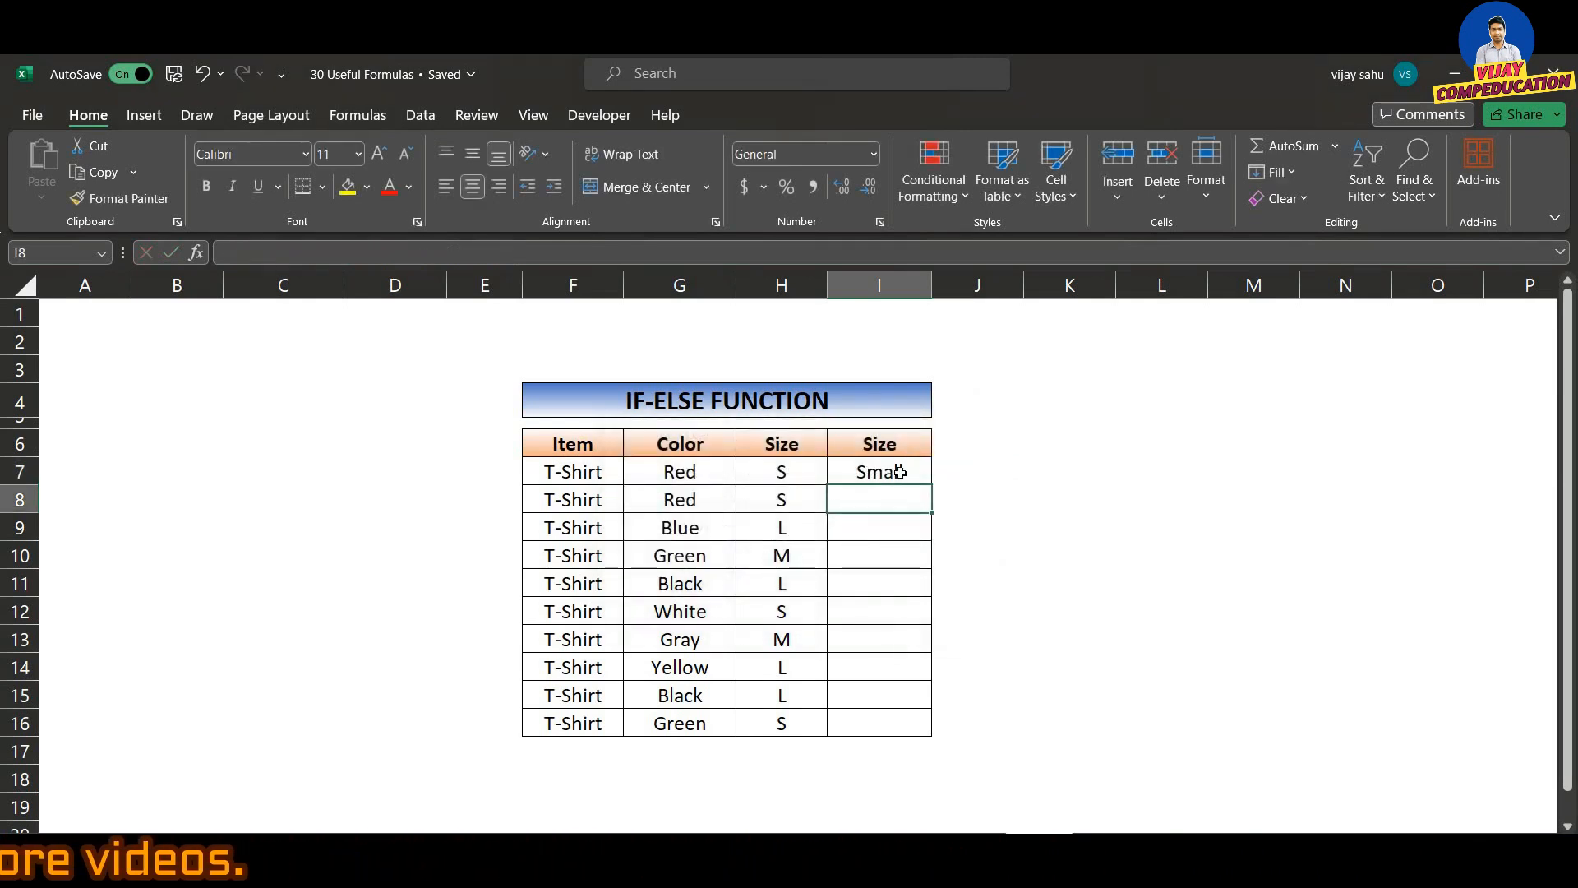
Fill the nested IF formula from I7 down to I16 and compare size codes with results in rows 9 to 11.
click(901, 471)
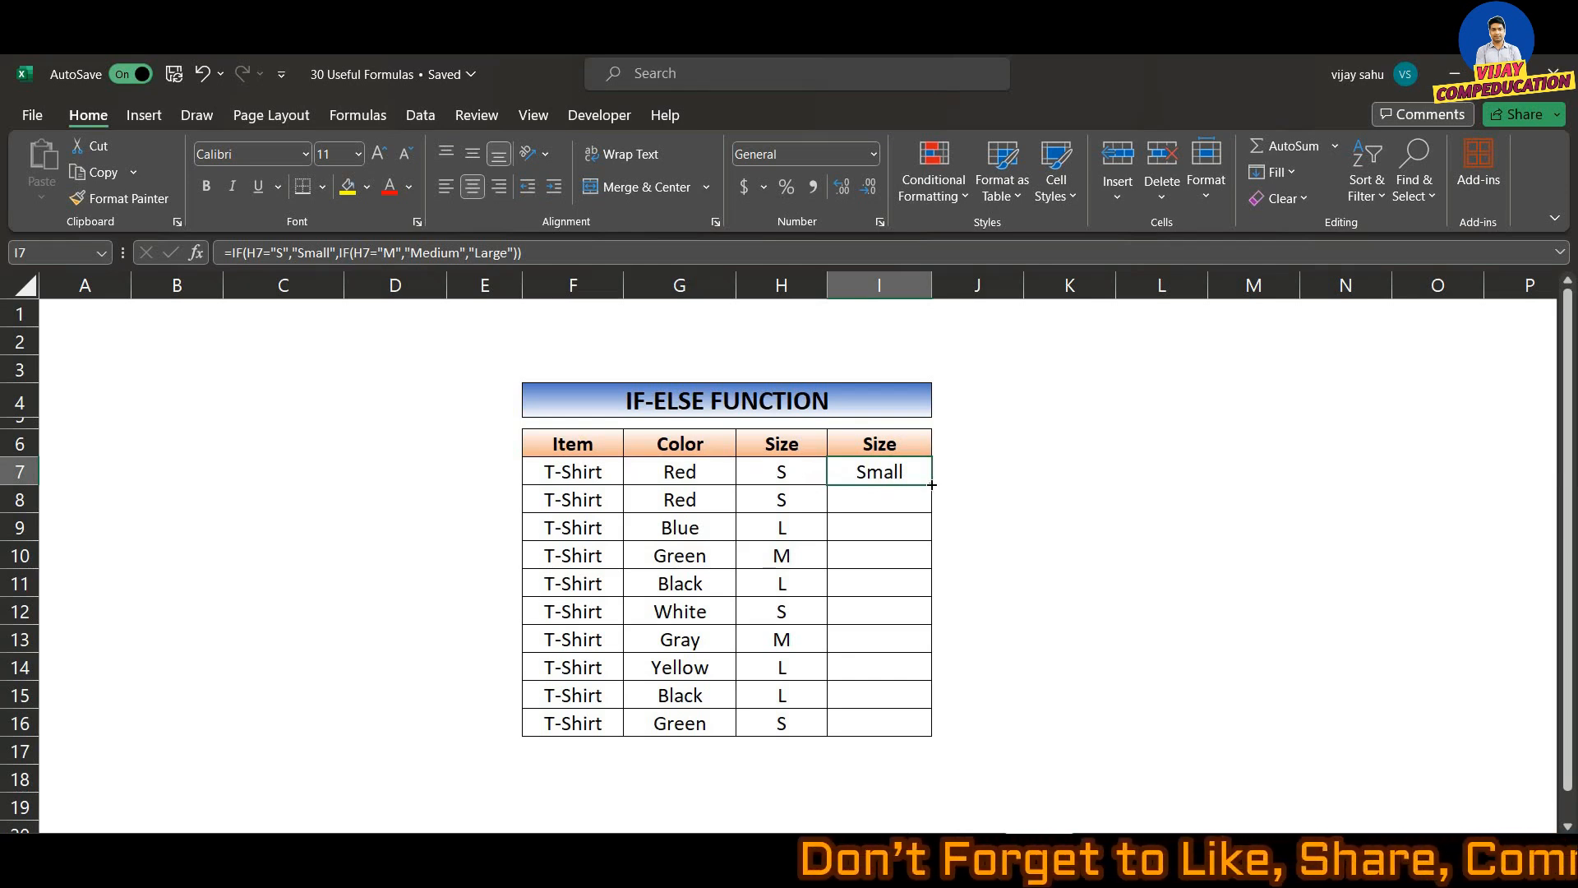
double_click(931, 485)
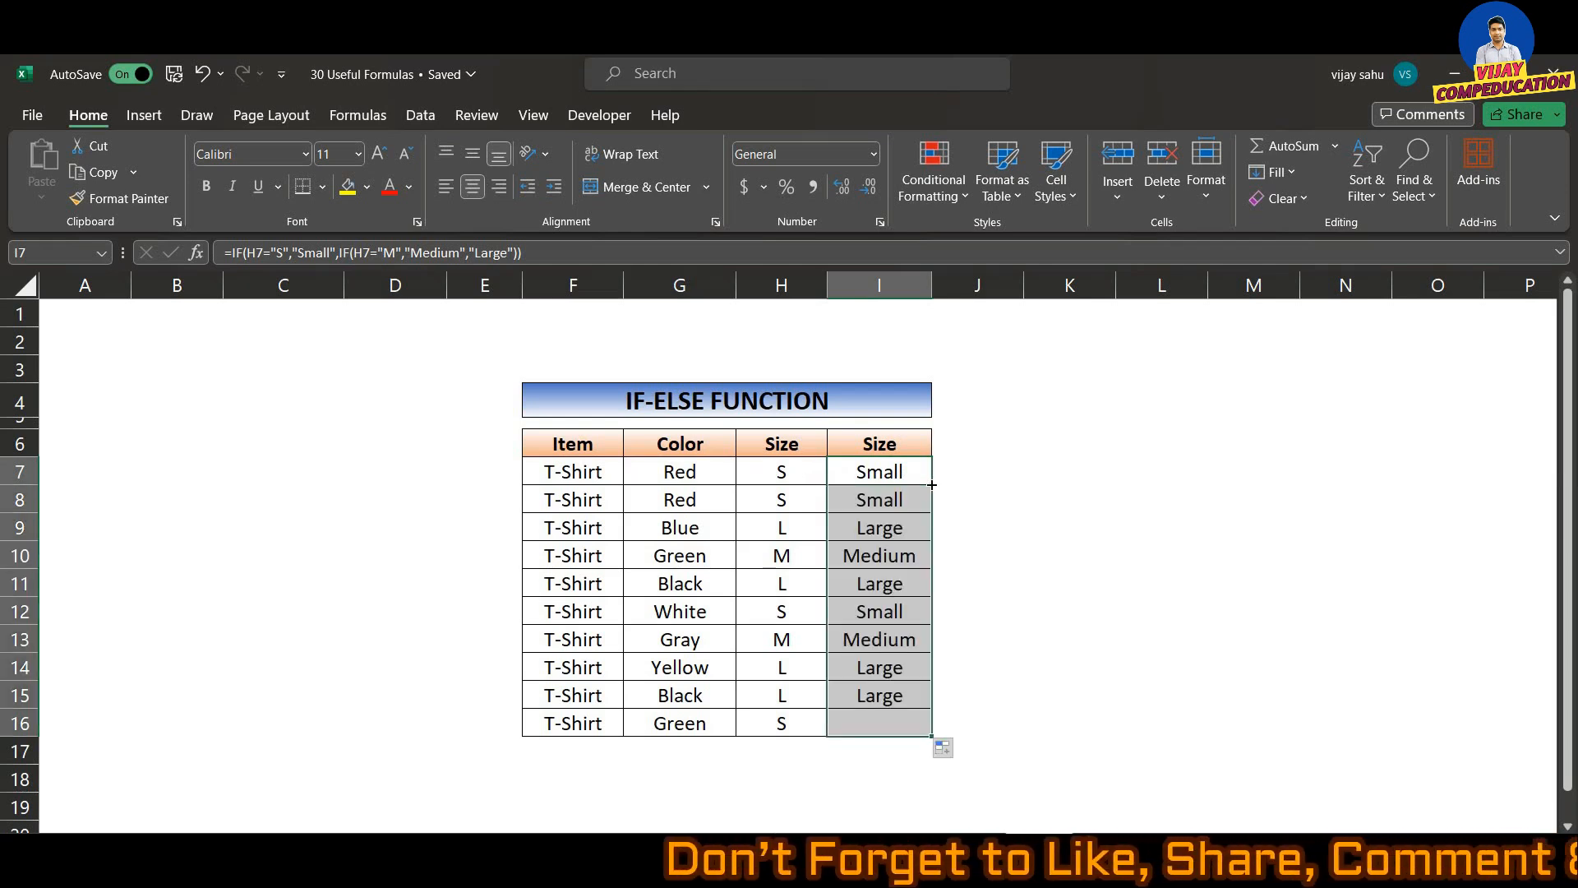
click(783, 530)
click(861, 529)
click(782, 556)
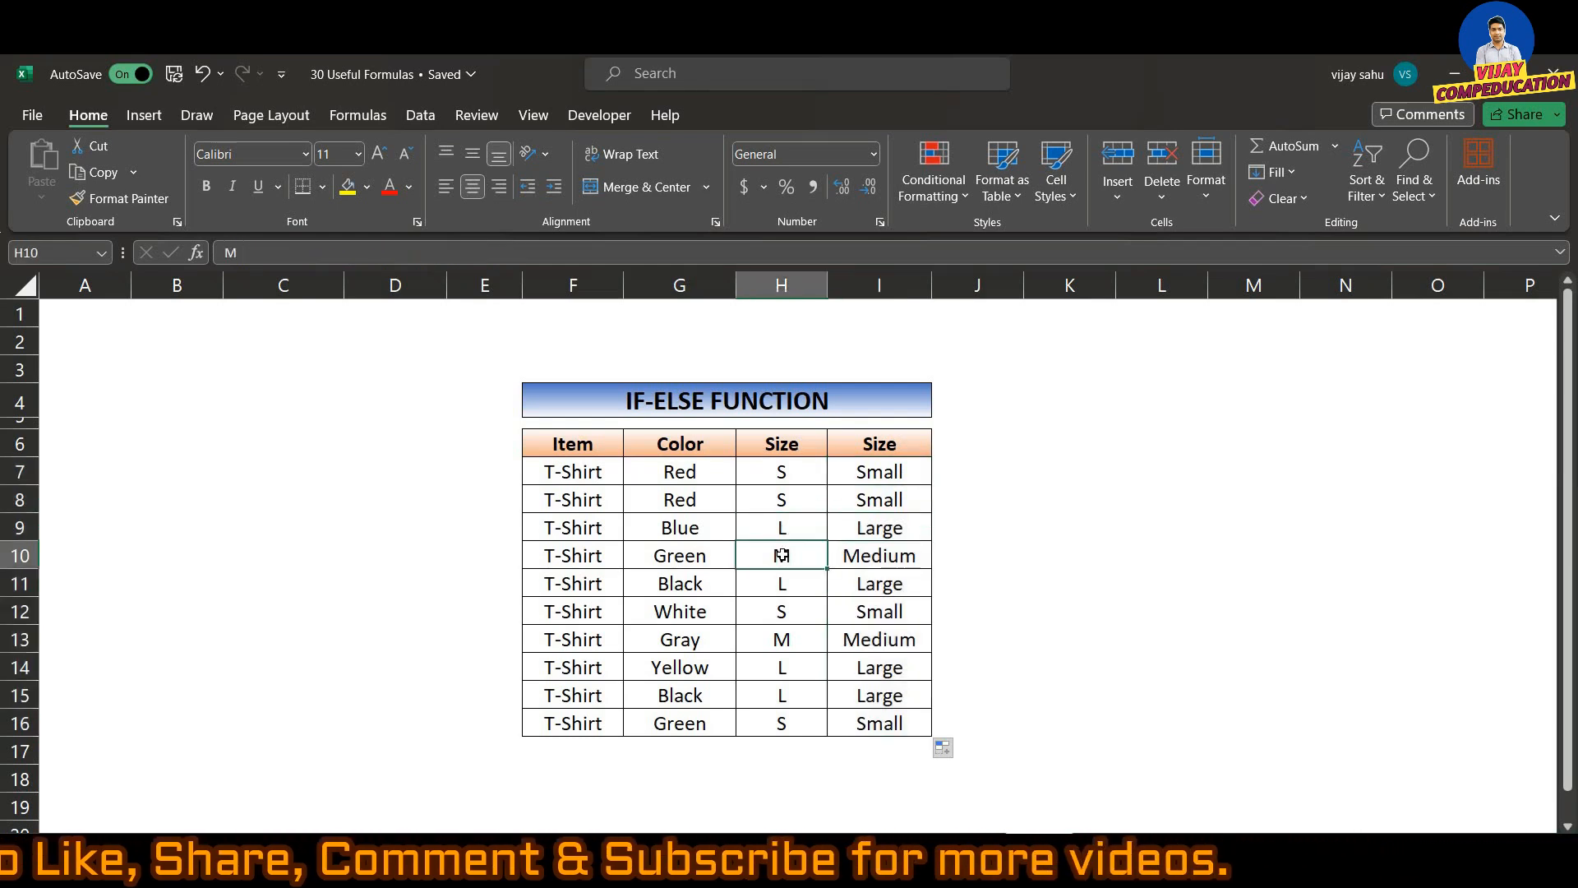
click(873, 561)
click(807, 582)
click(874, 586)
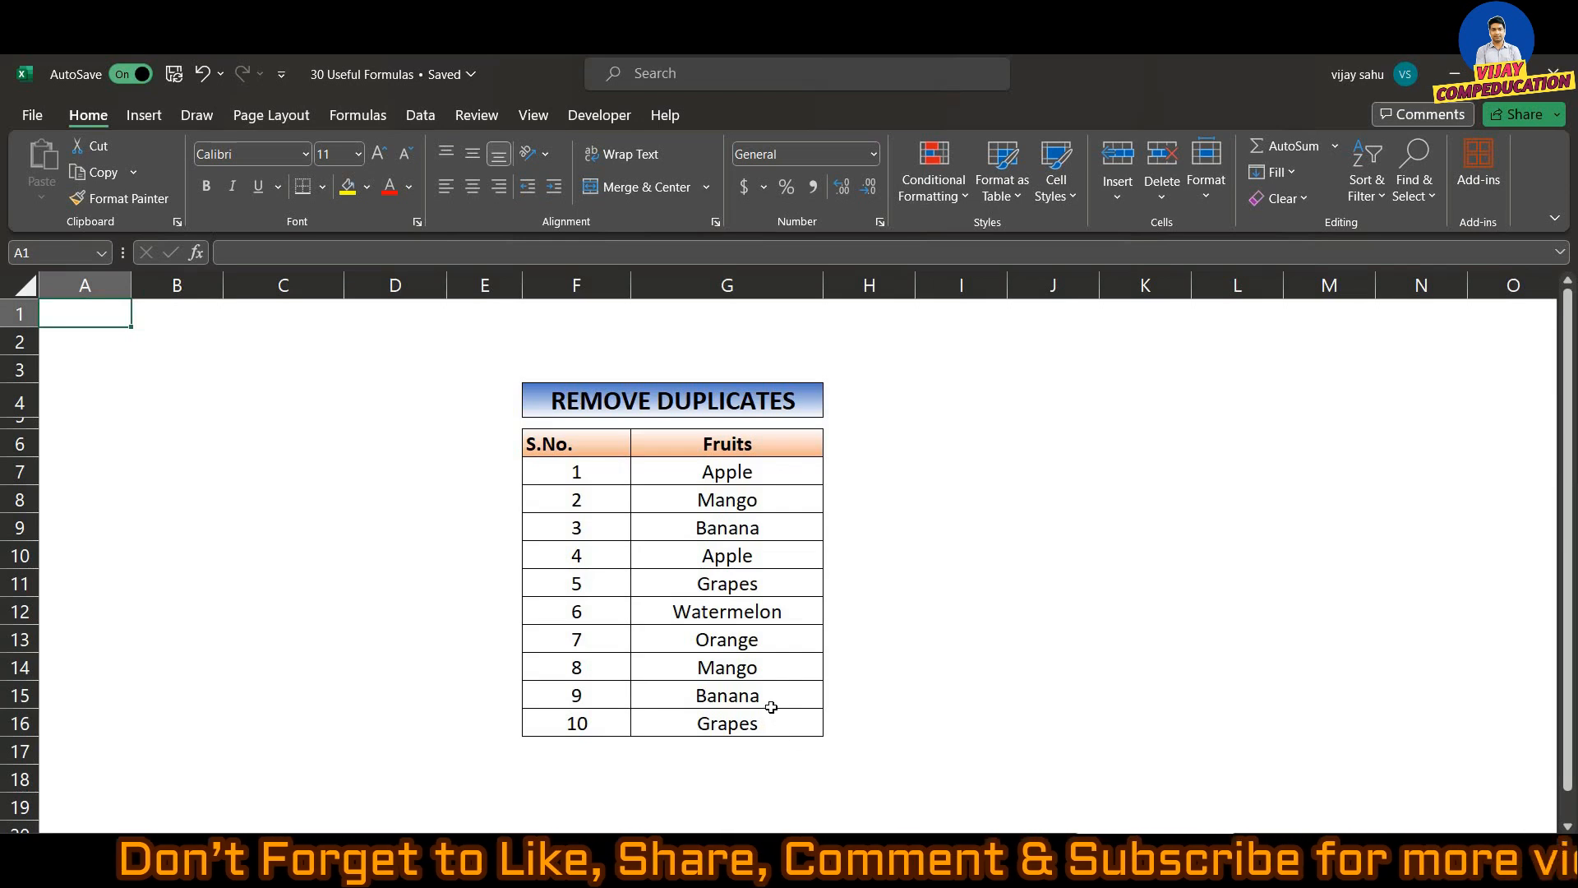
Center the S.No. header in F6 of the Remove Duplicates table.
click(771, 707)
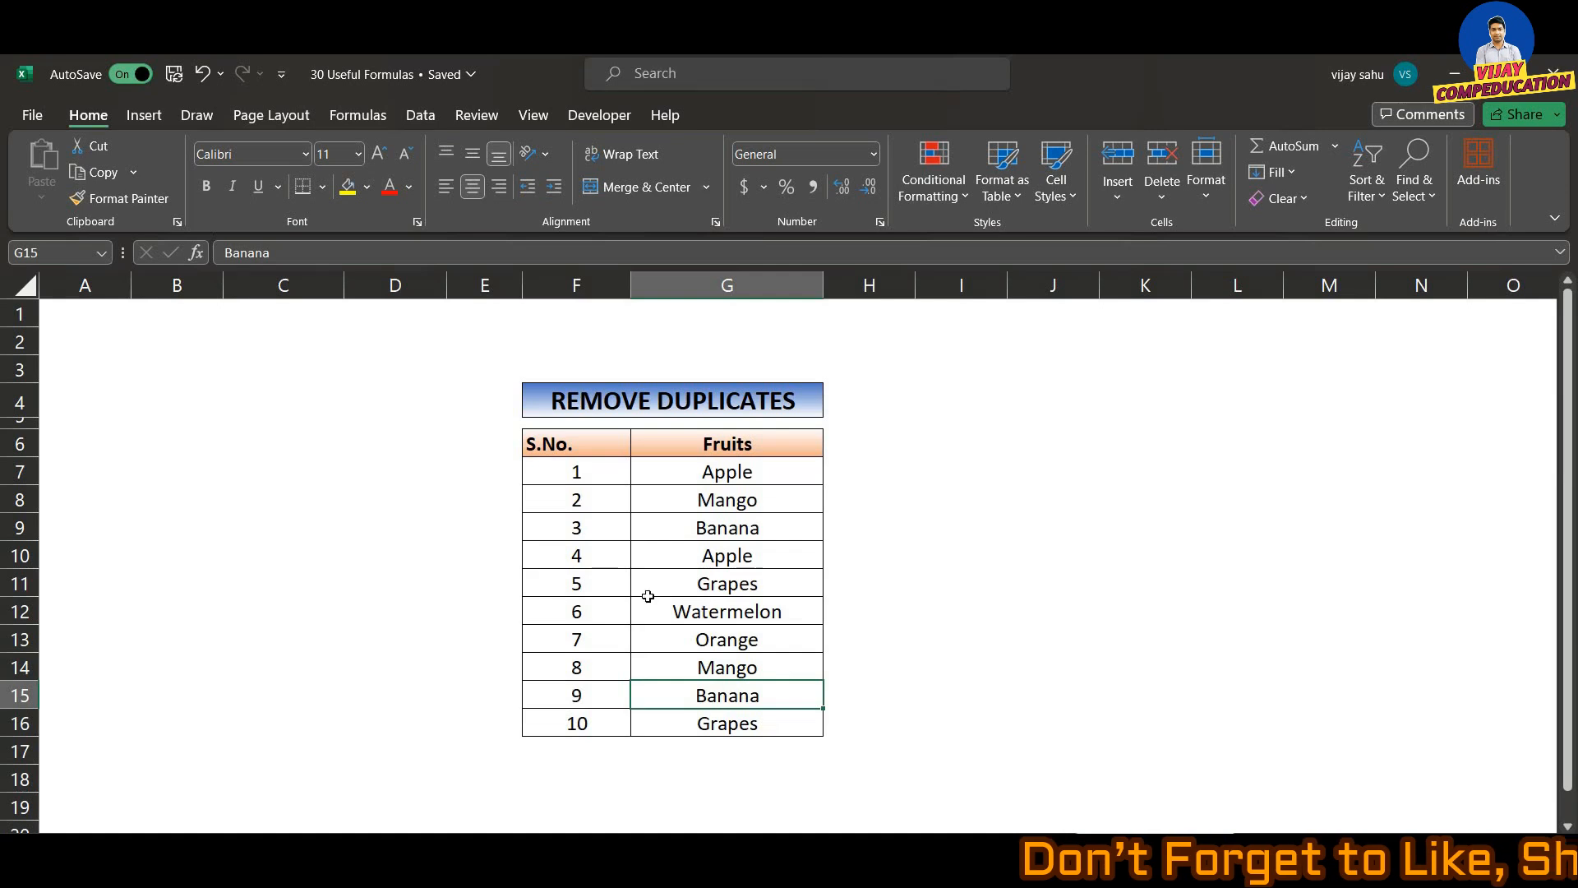
click(588, 448)
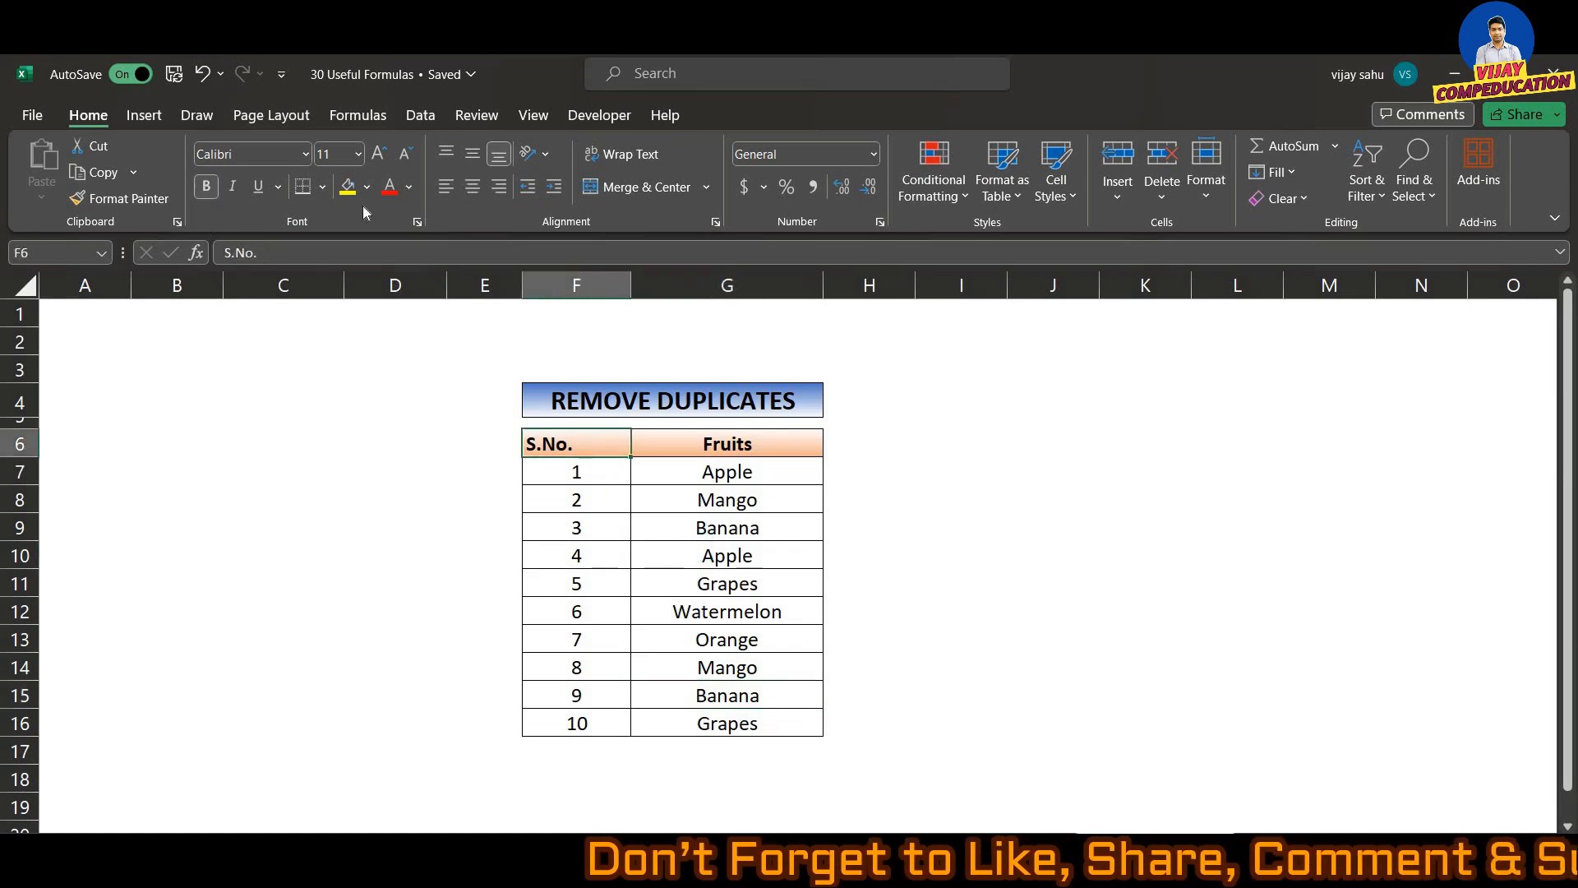
click(466, 189)
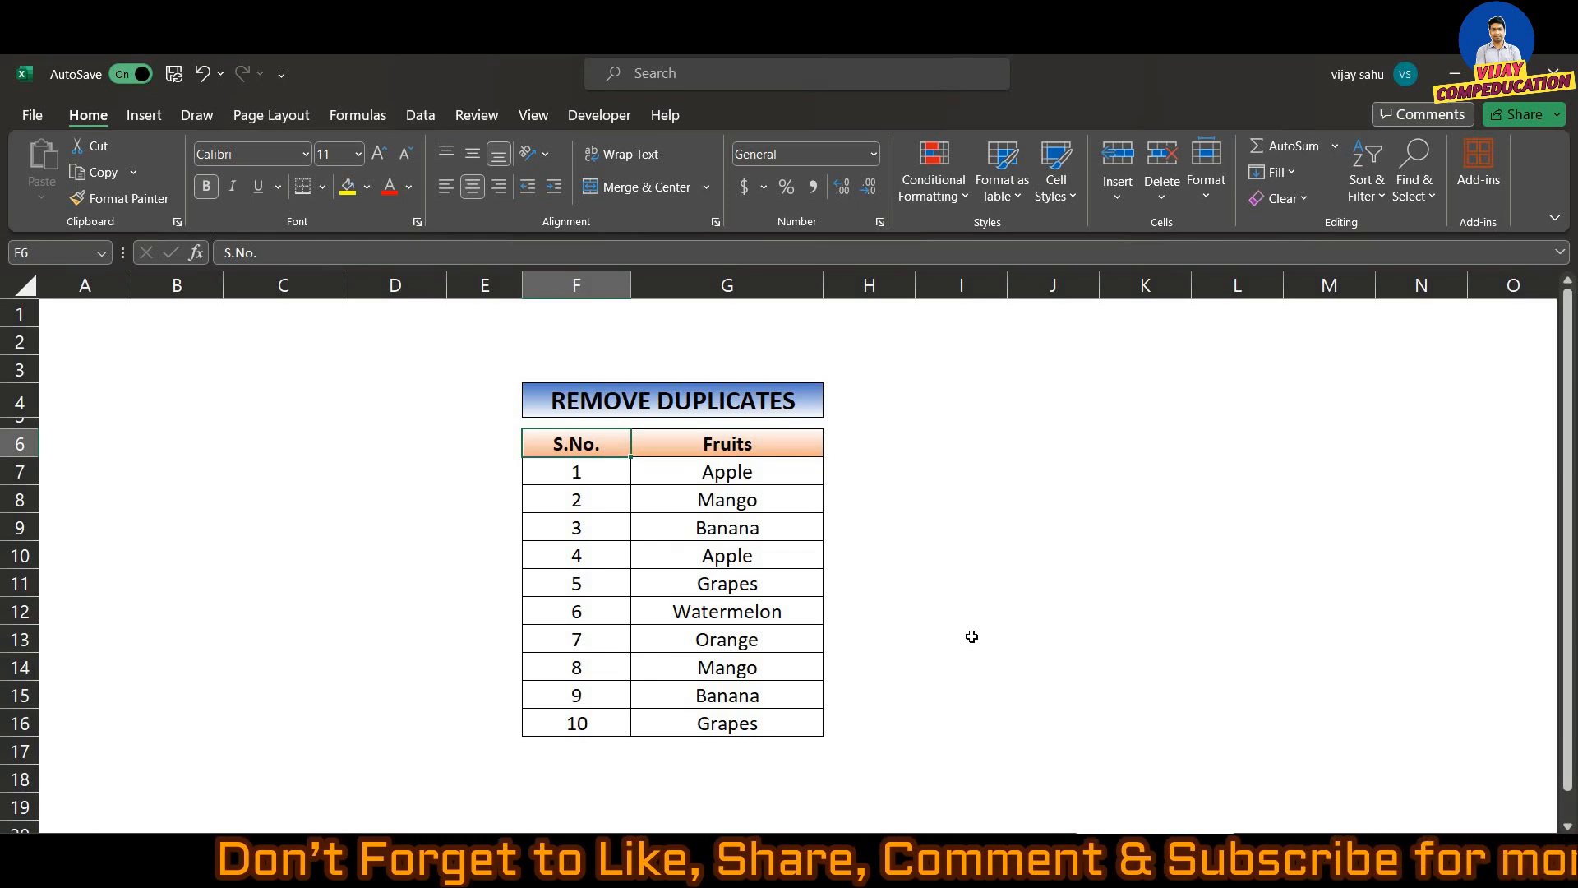
Remove duplicate rows from the fruit table, comparing only the Fruits column and excluding S.No.
click(764, 614)
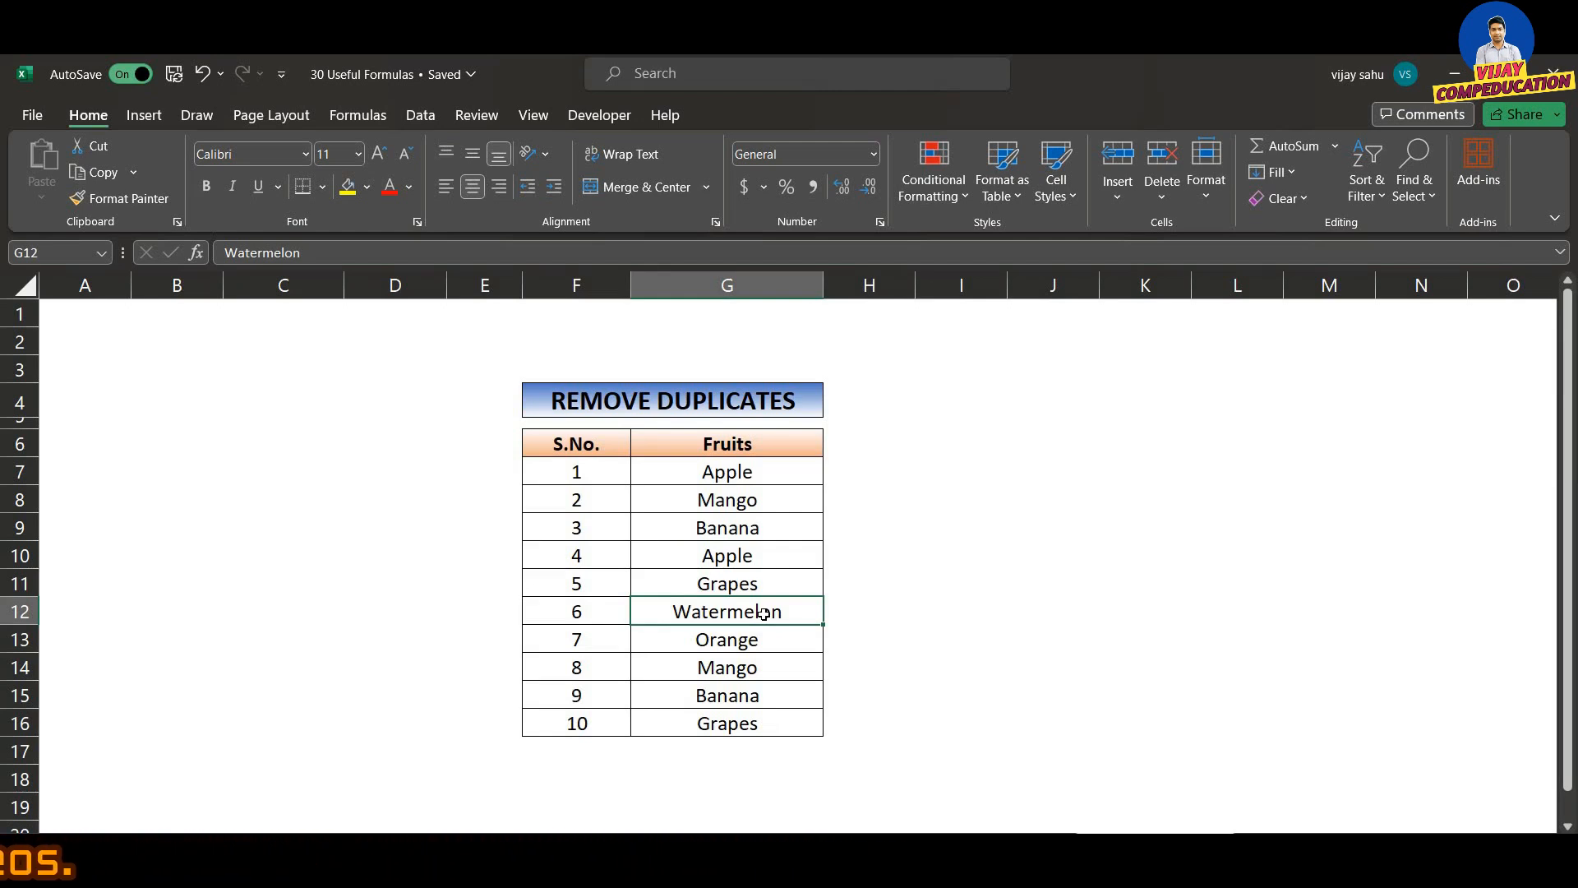
key(alt)
key(a)
key(m)
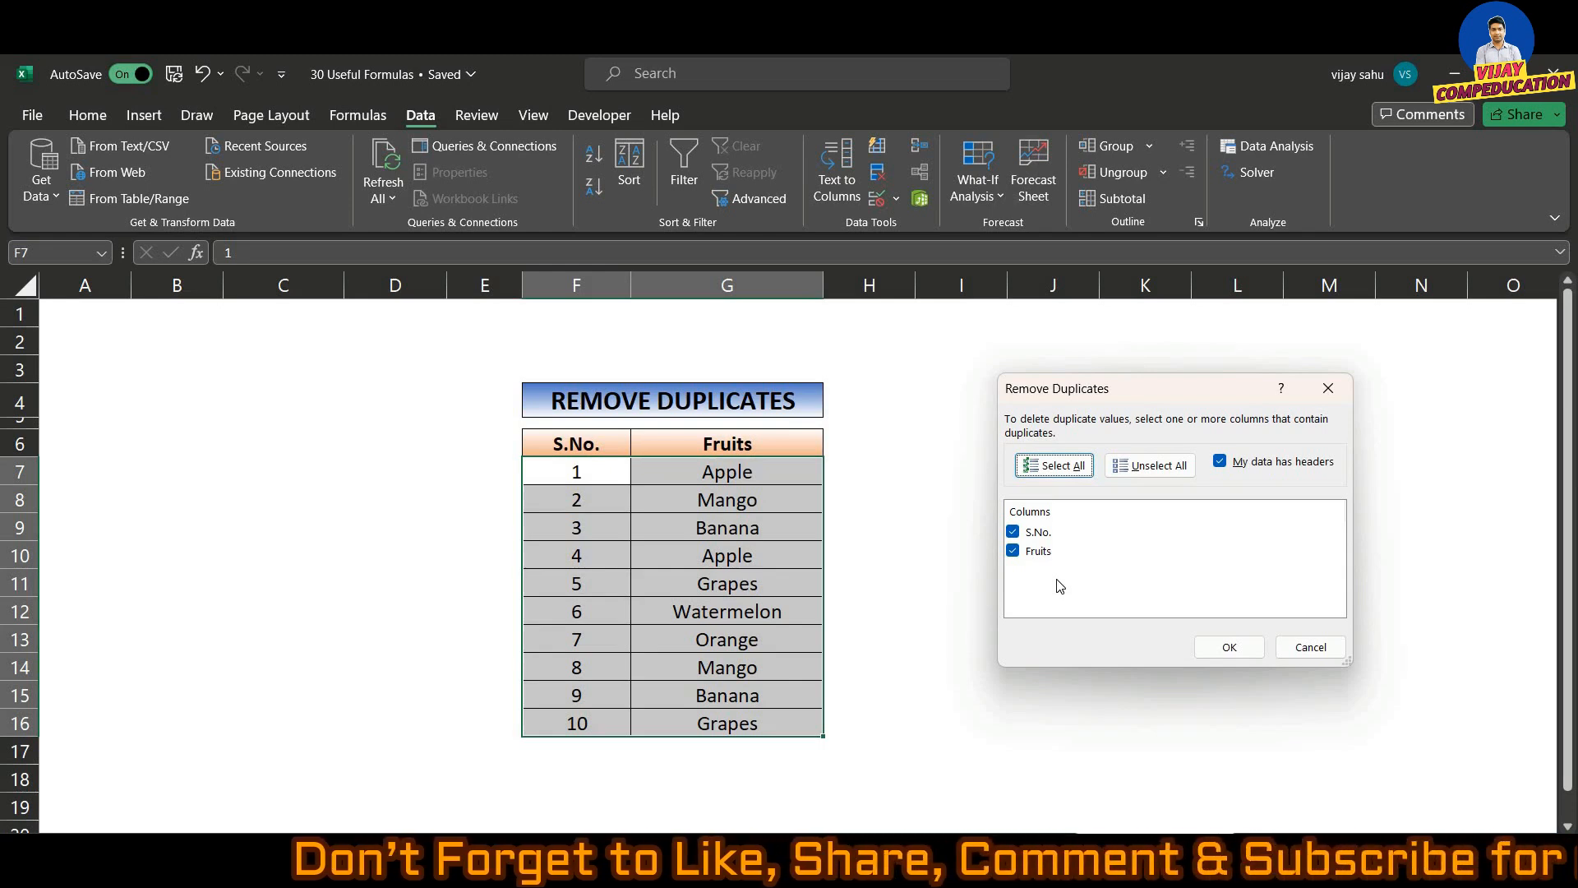
click(1014, 532)
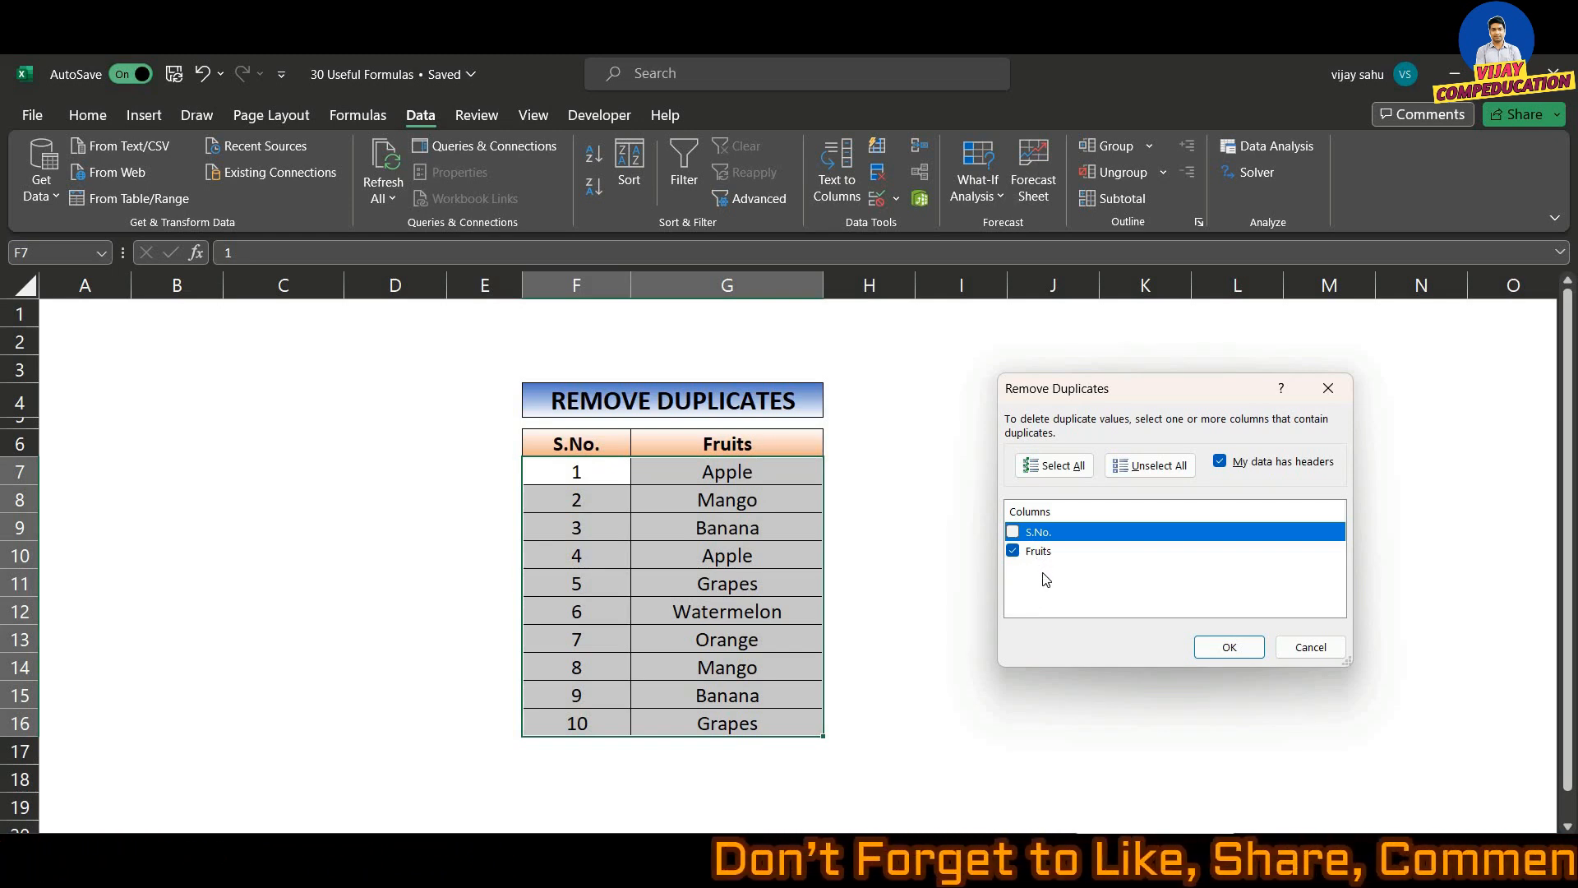
click(1230, 648)
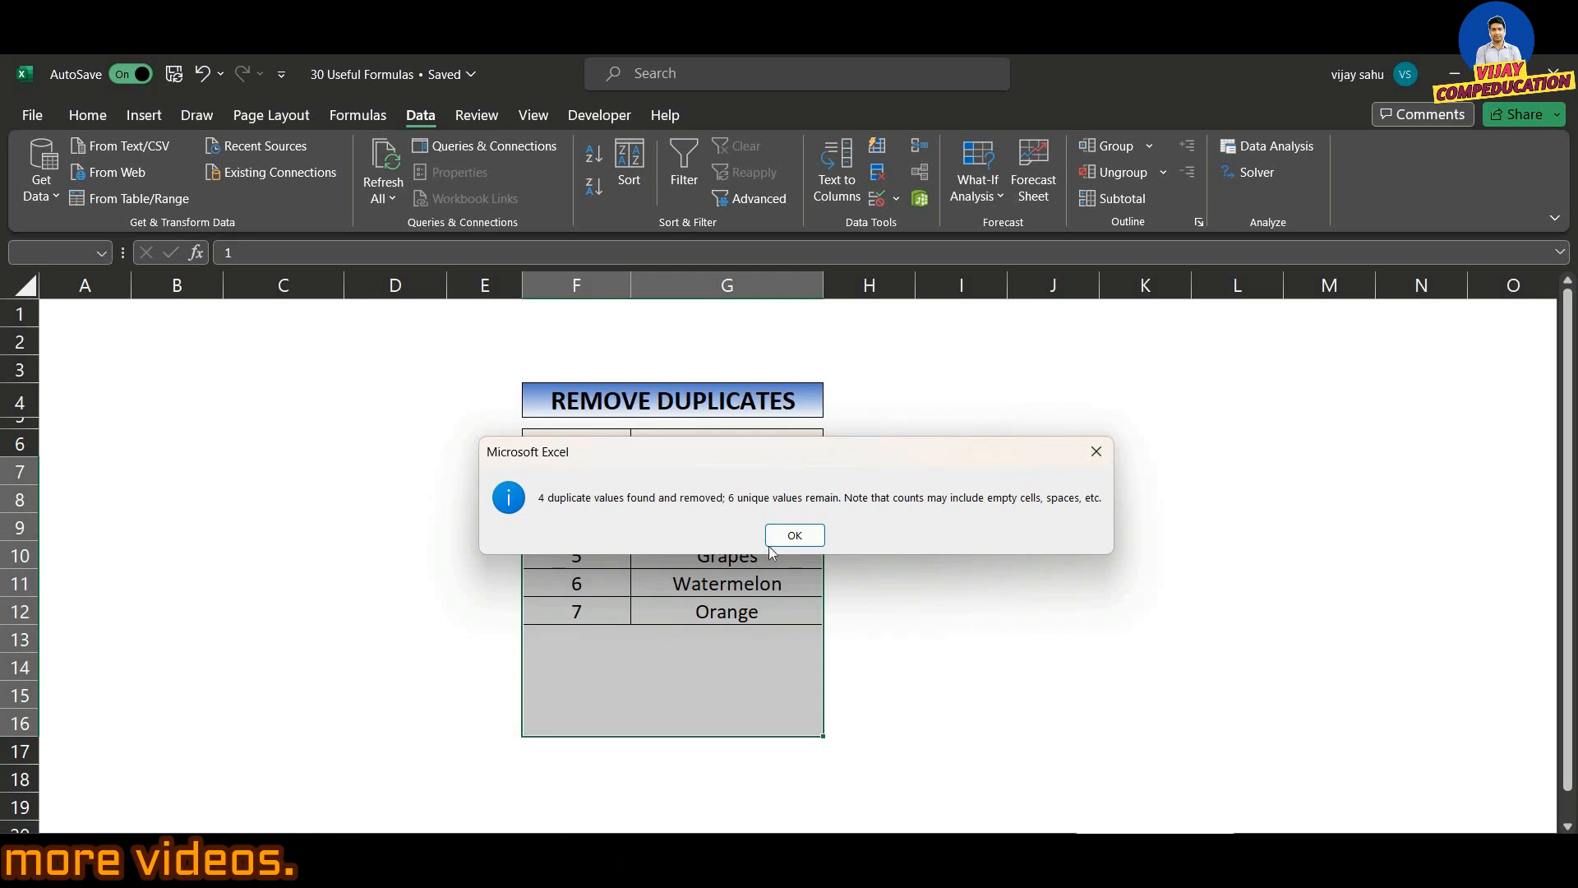
click(794, 535)
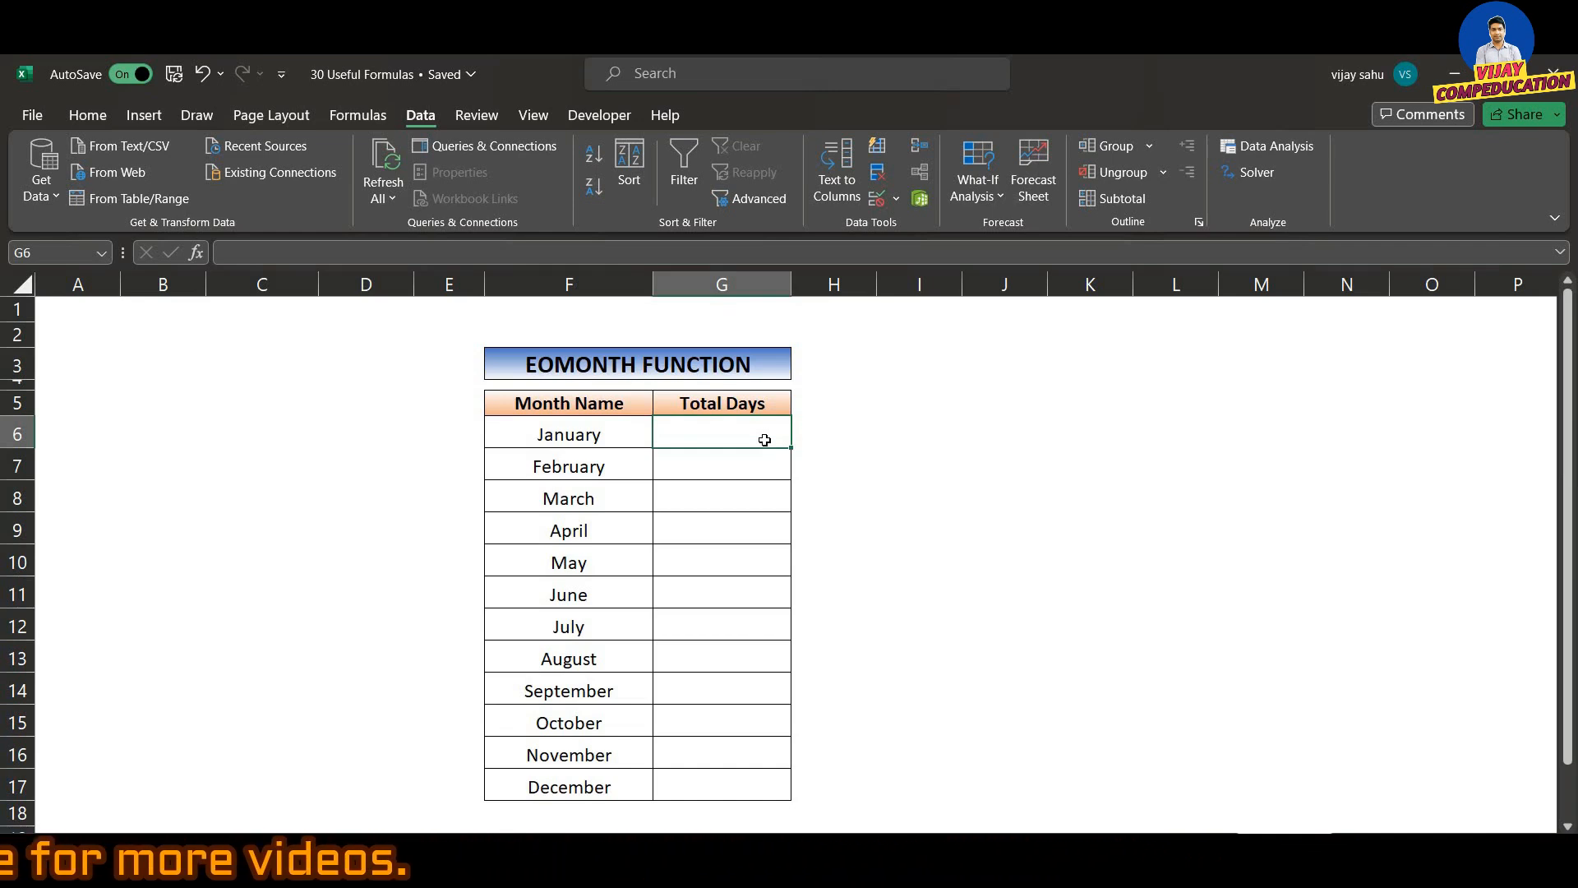
Enter =DAY(EOMONTH(1&F6,0)) in G6 to calculate the total days in January.
text(=)
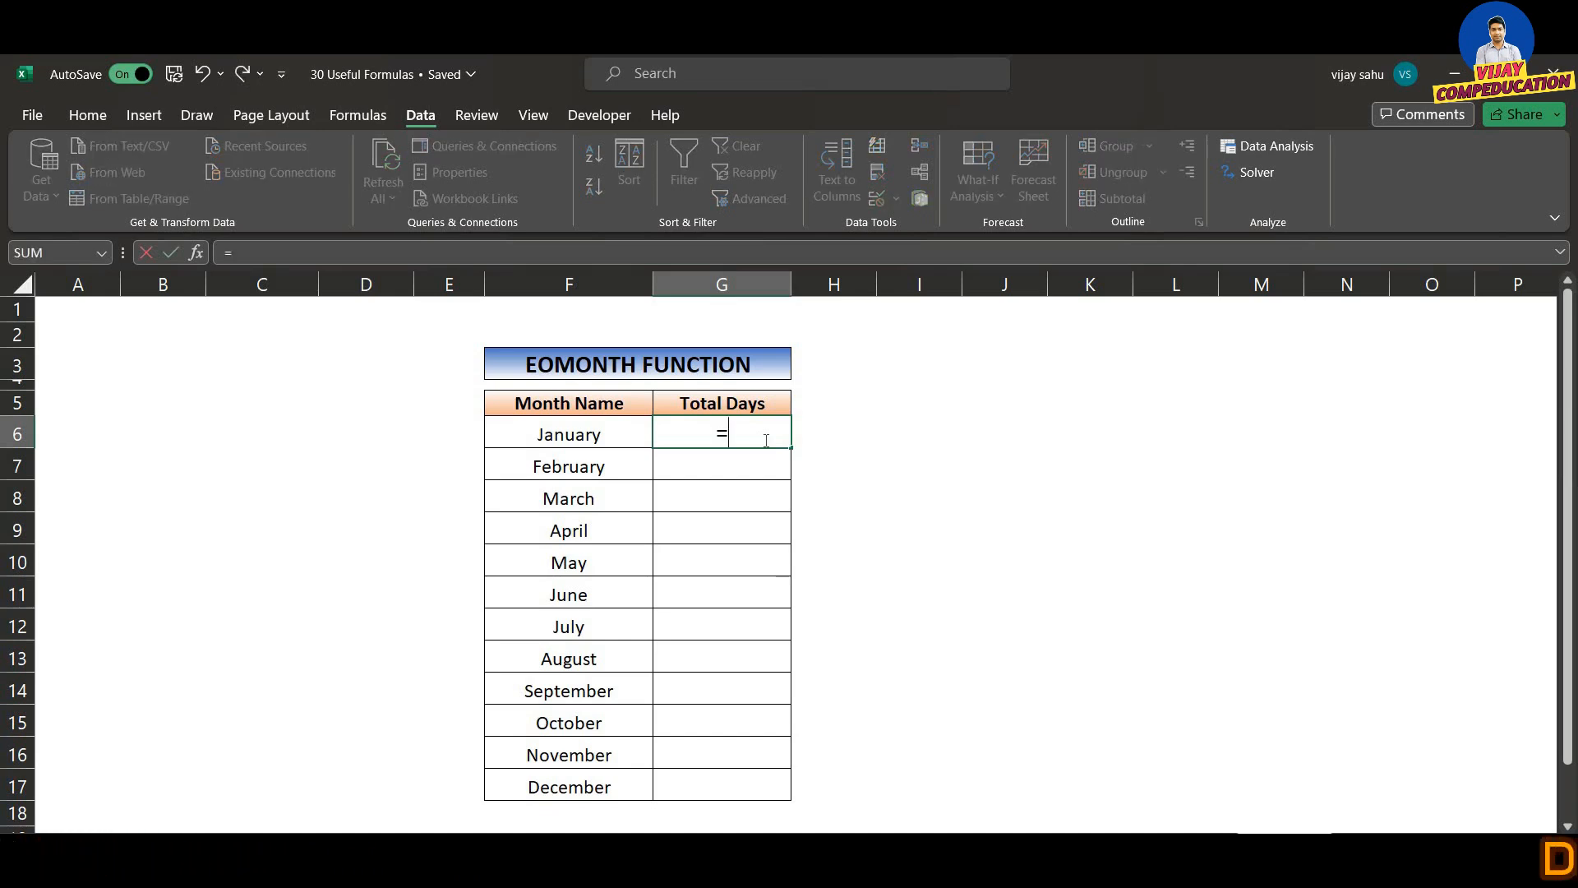
text(day)
key(Tab)
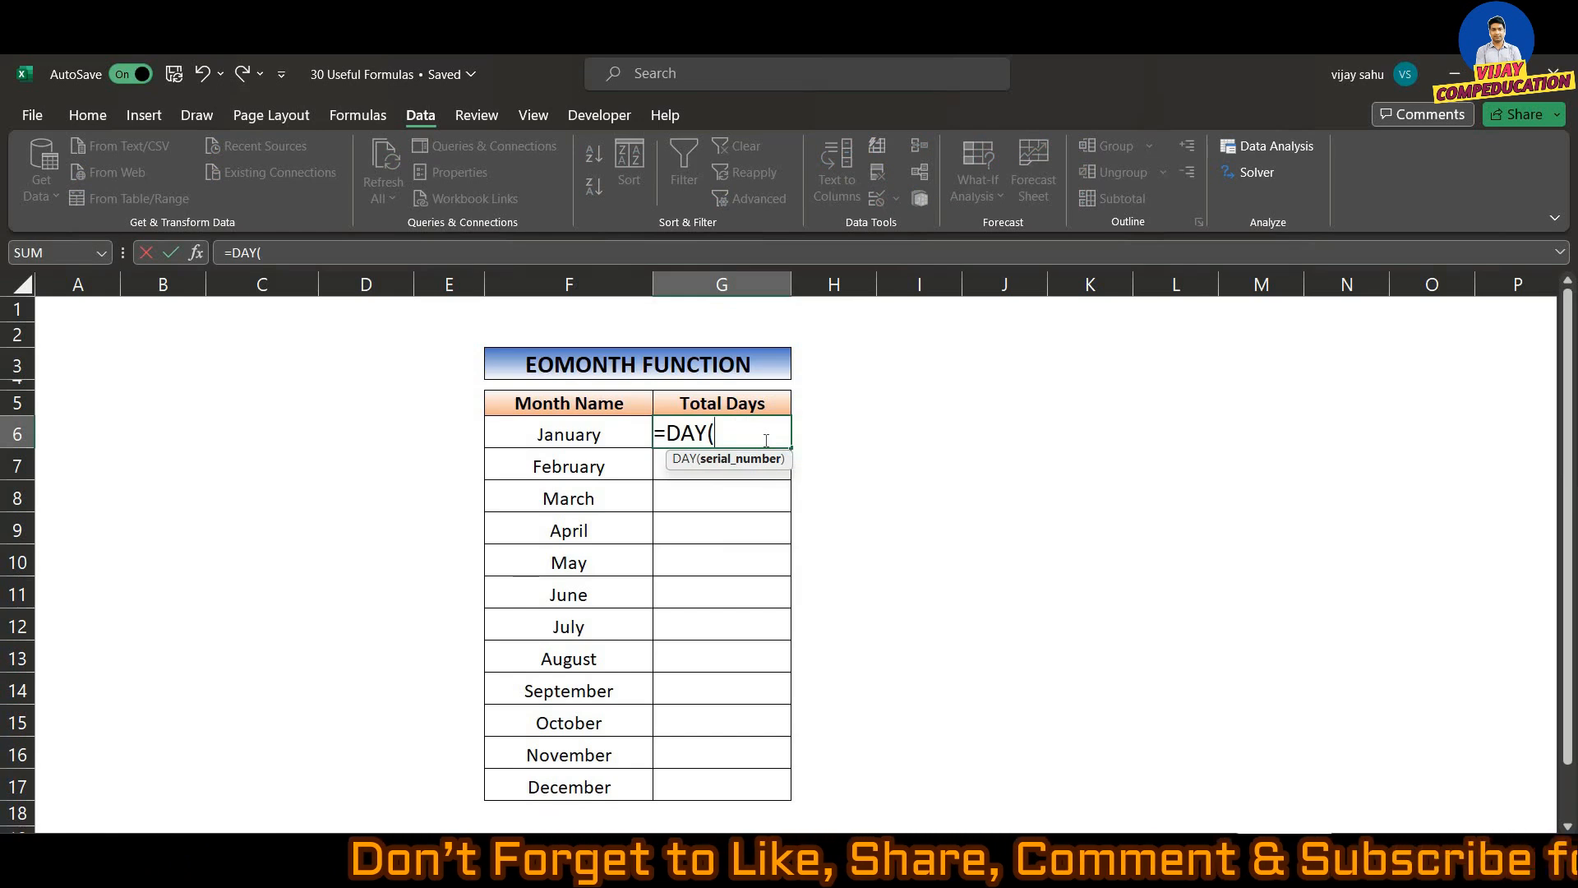
text(eomt)
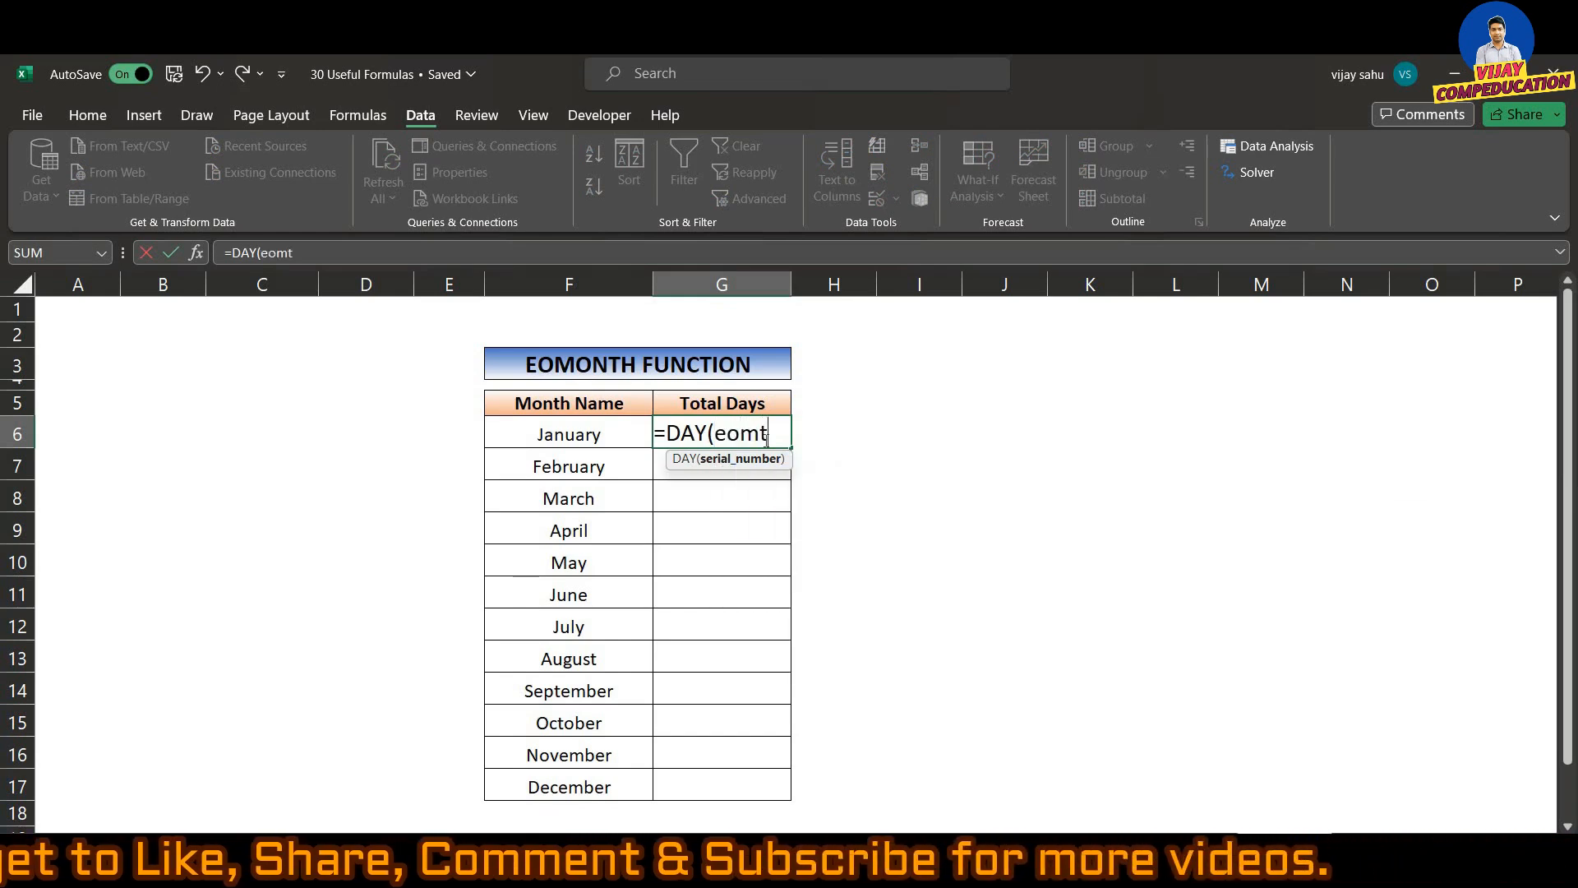
key(BackSpace)
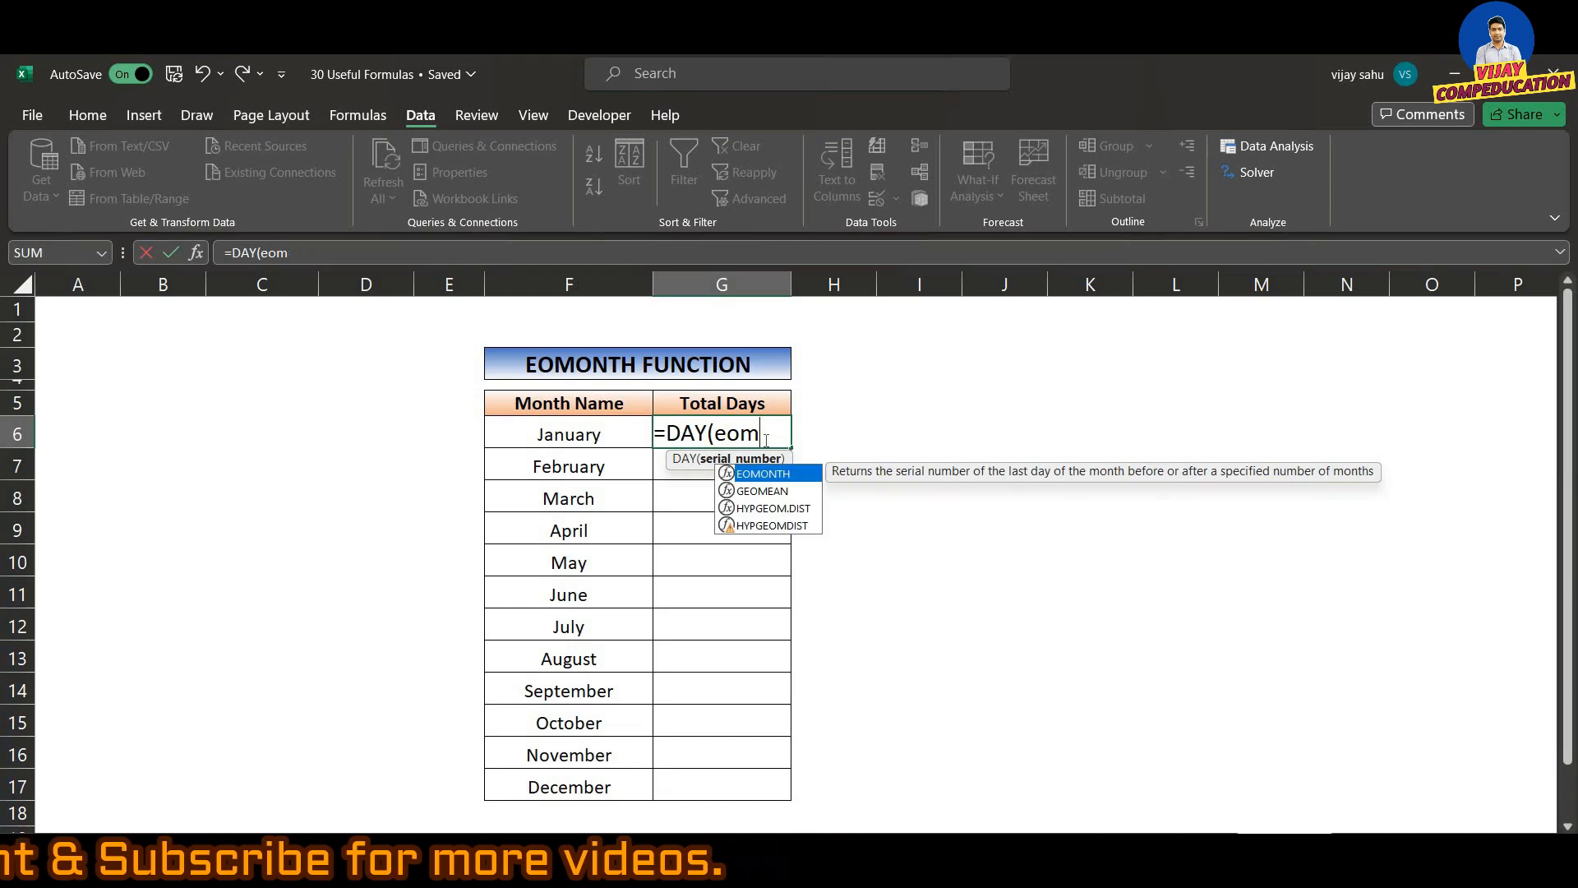
key(Tab)
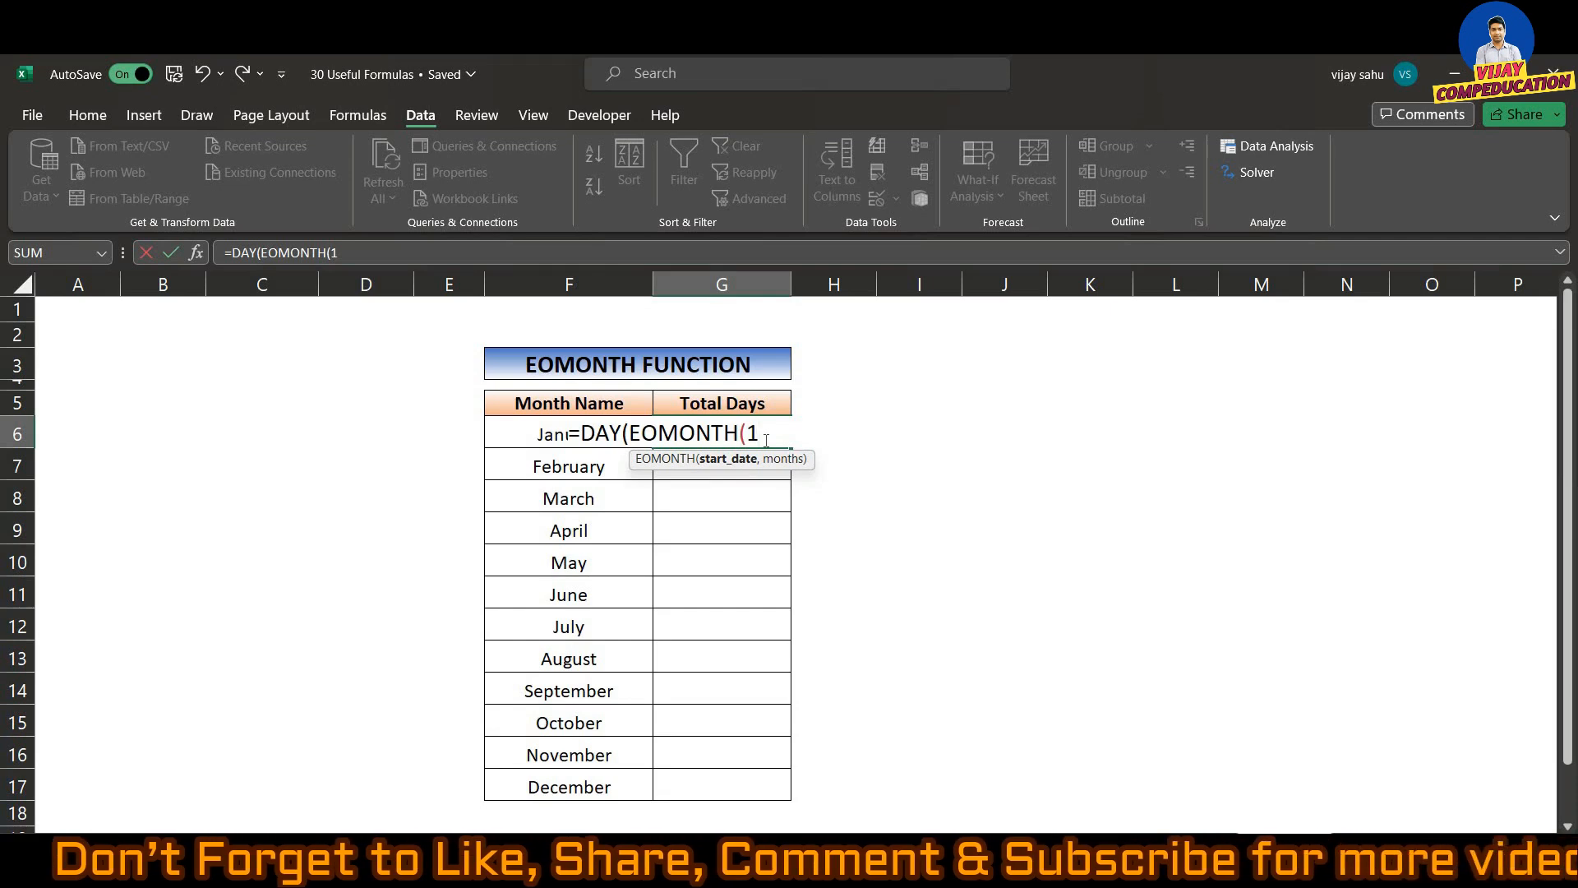
text(&)
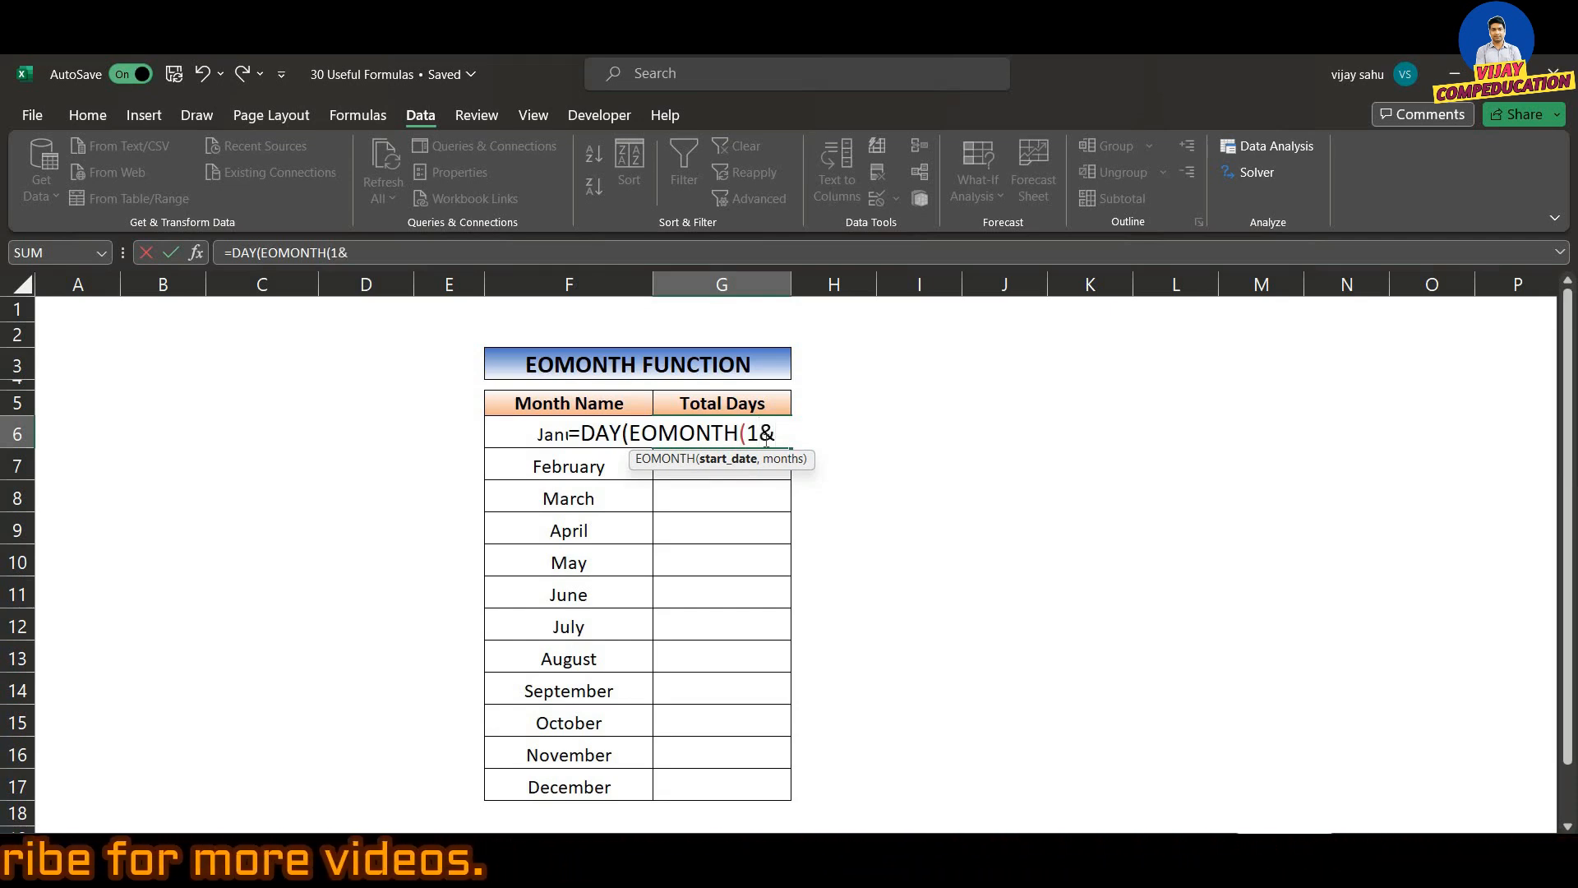
key(Left)
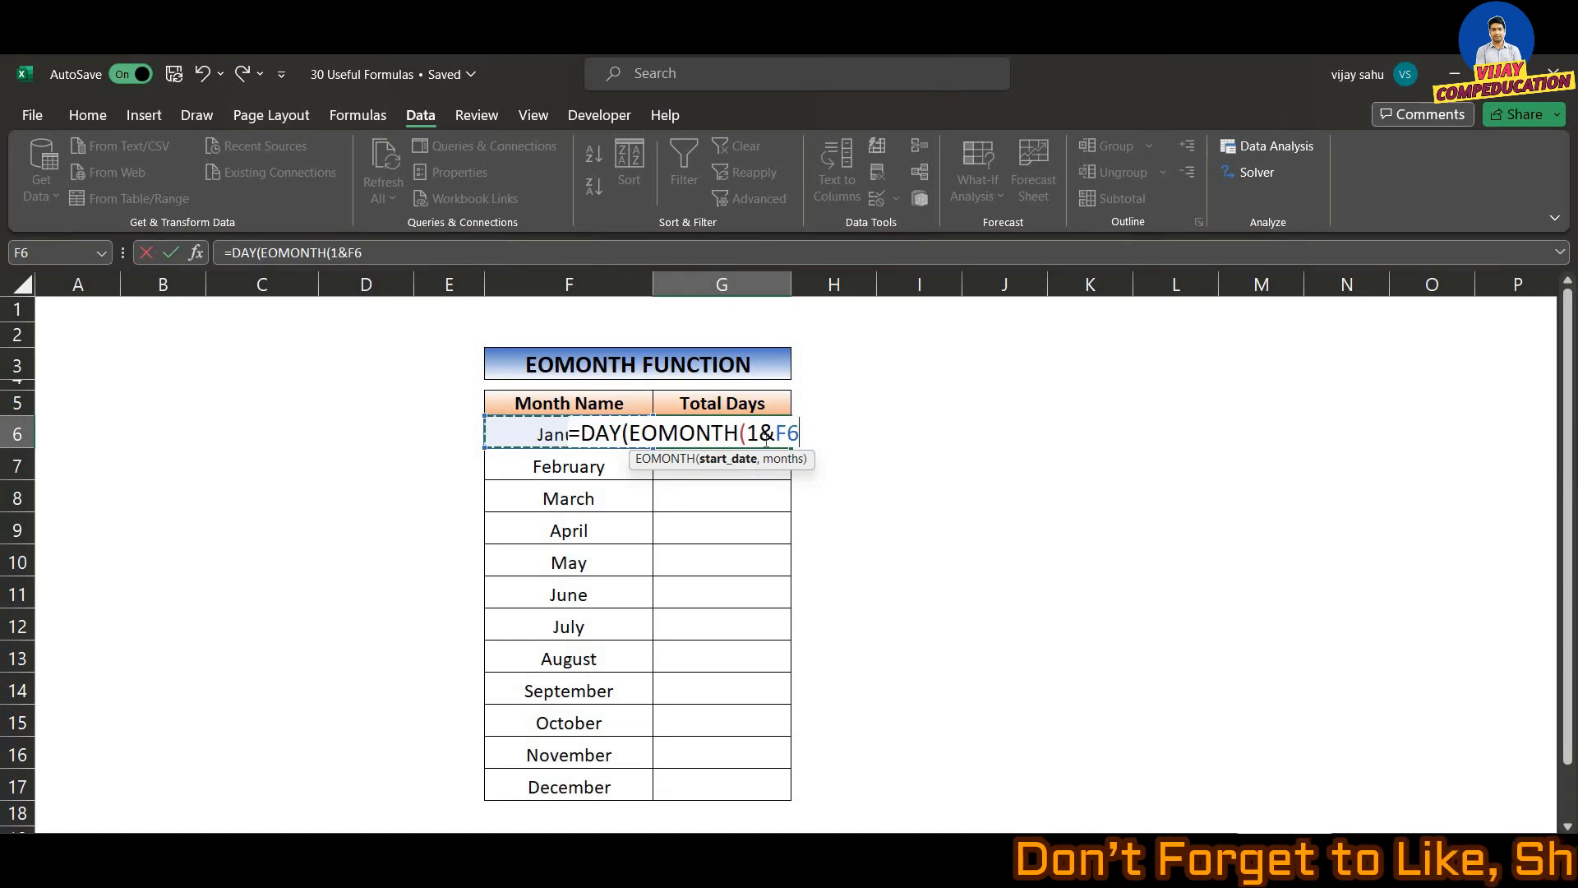
text(,)
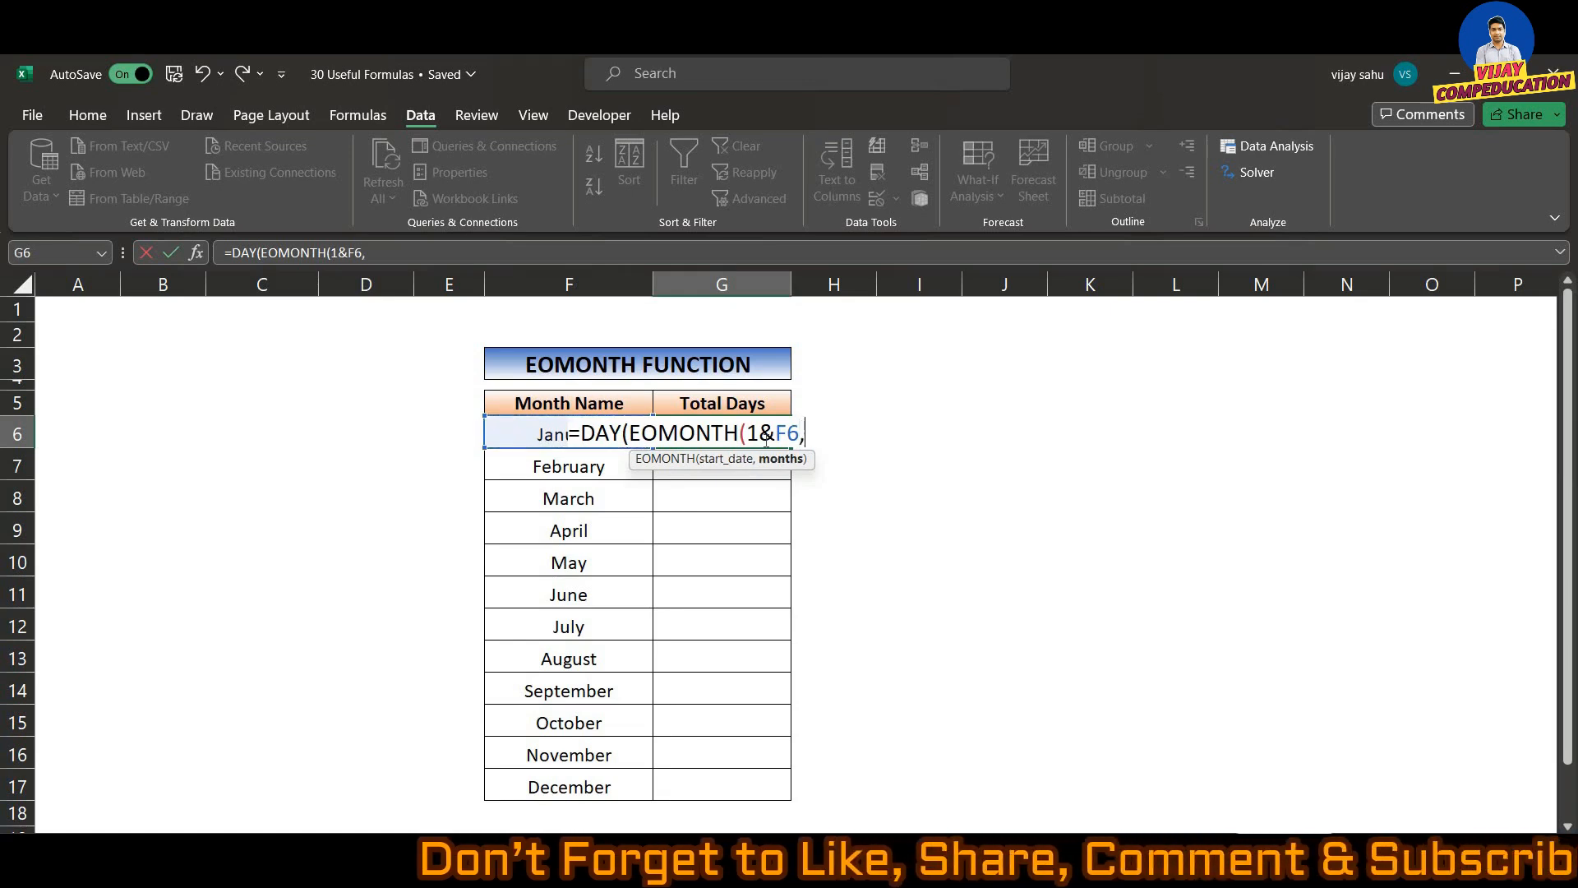
text(0)
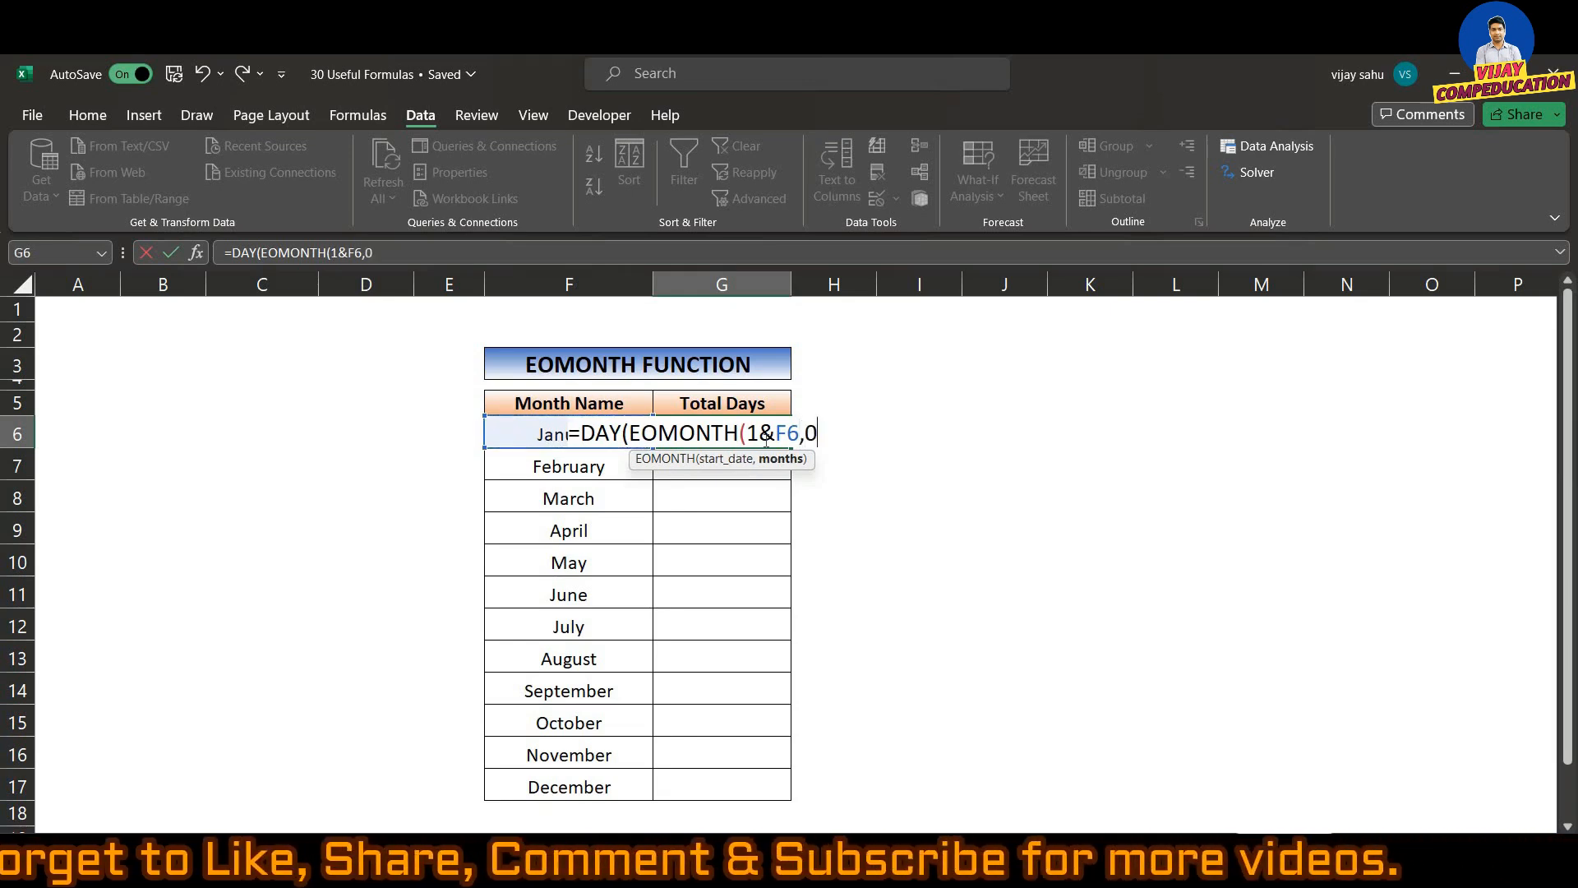
text())
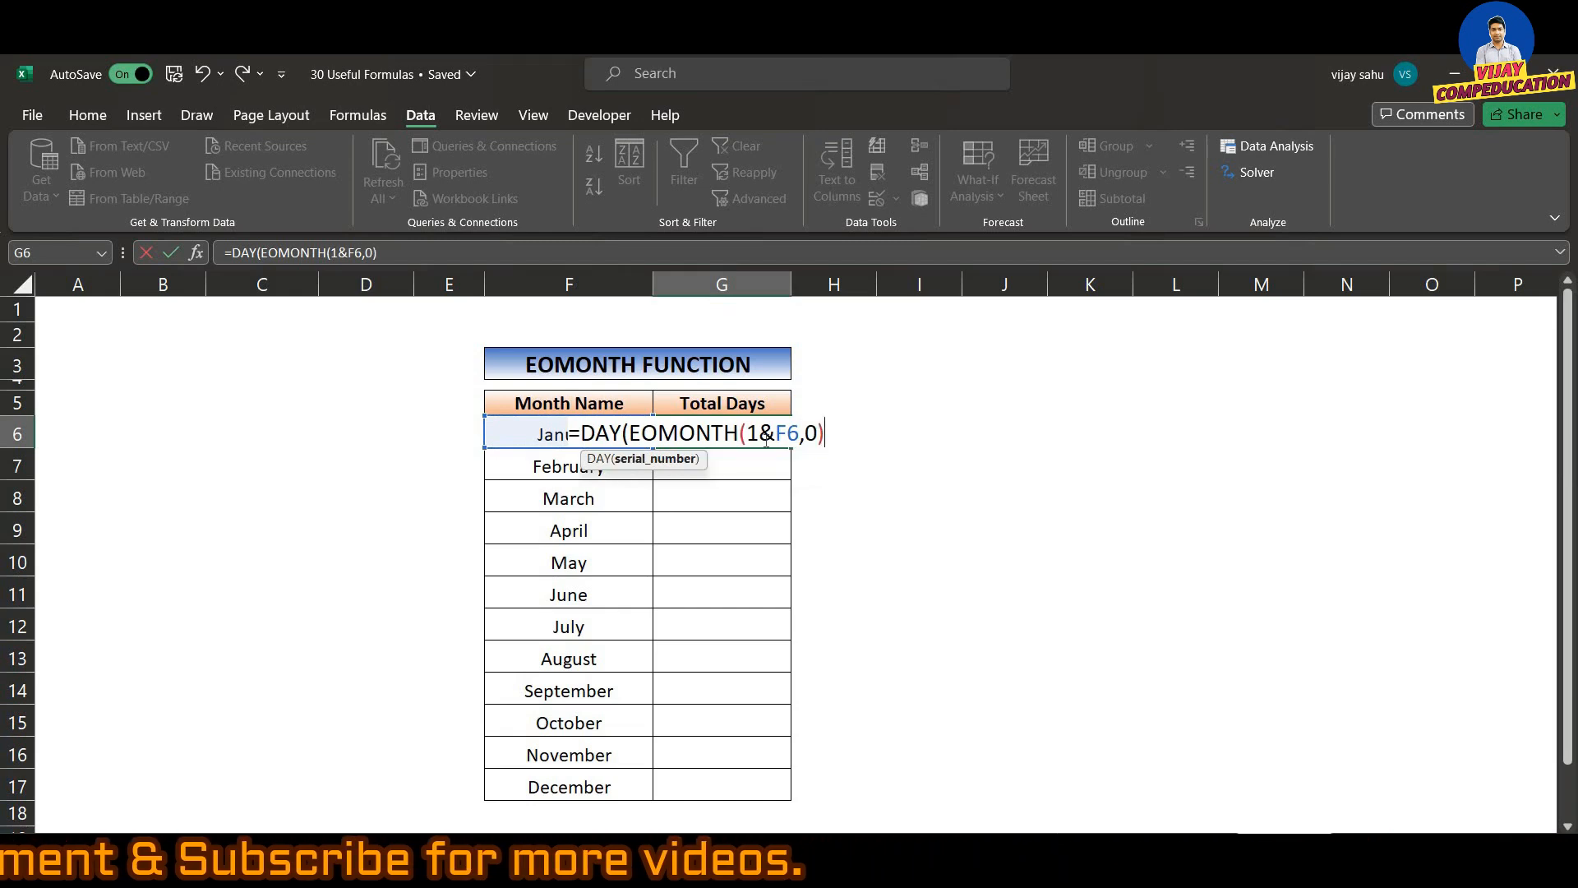
text())
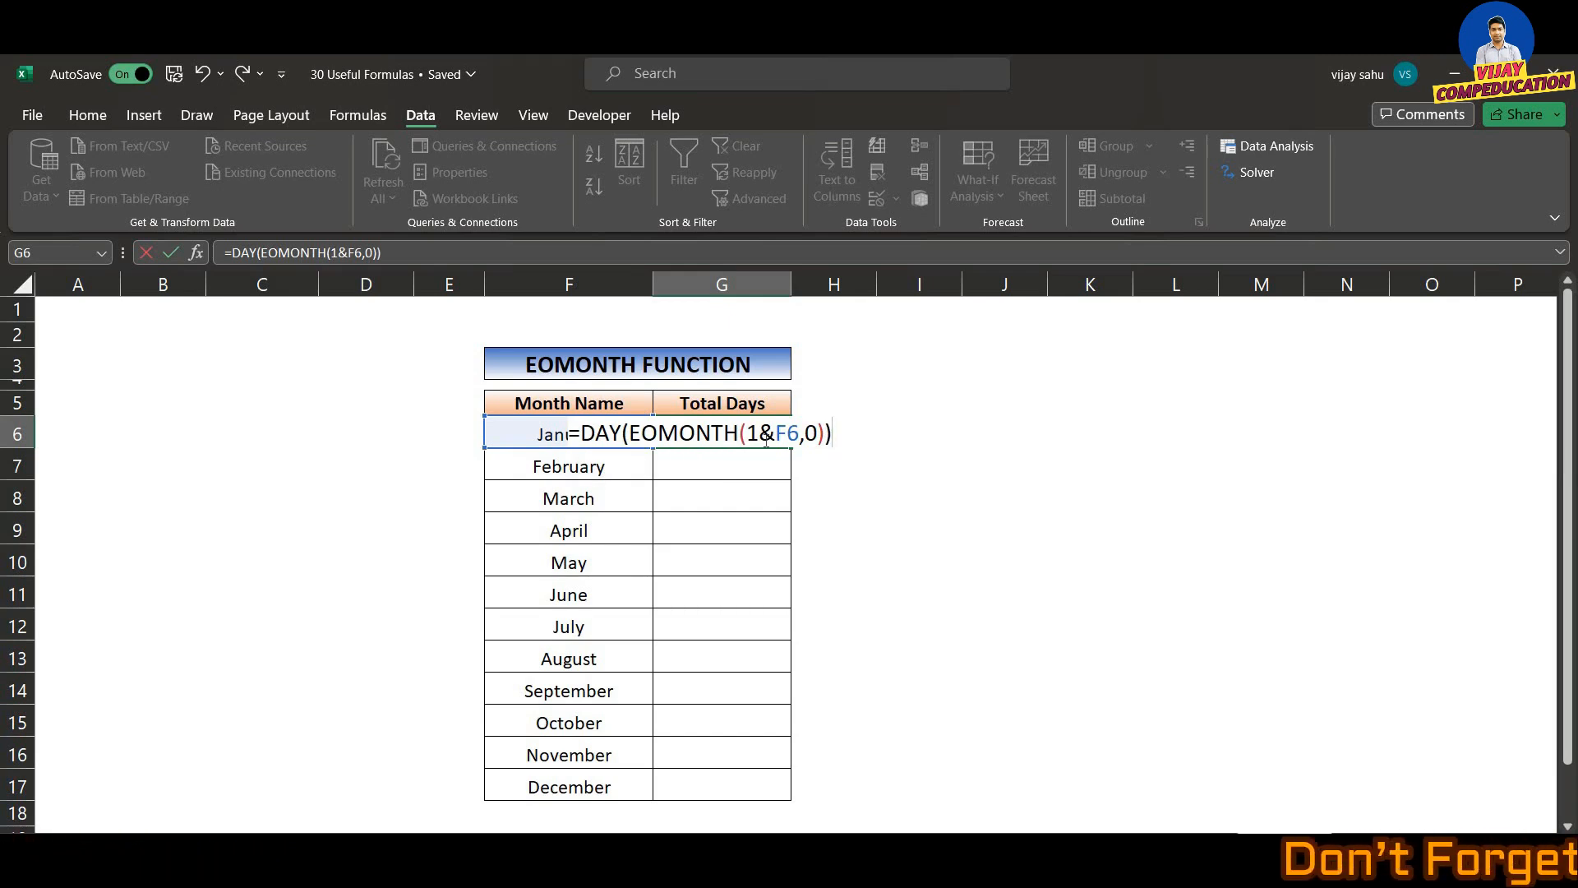
key(Return)
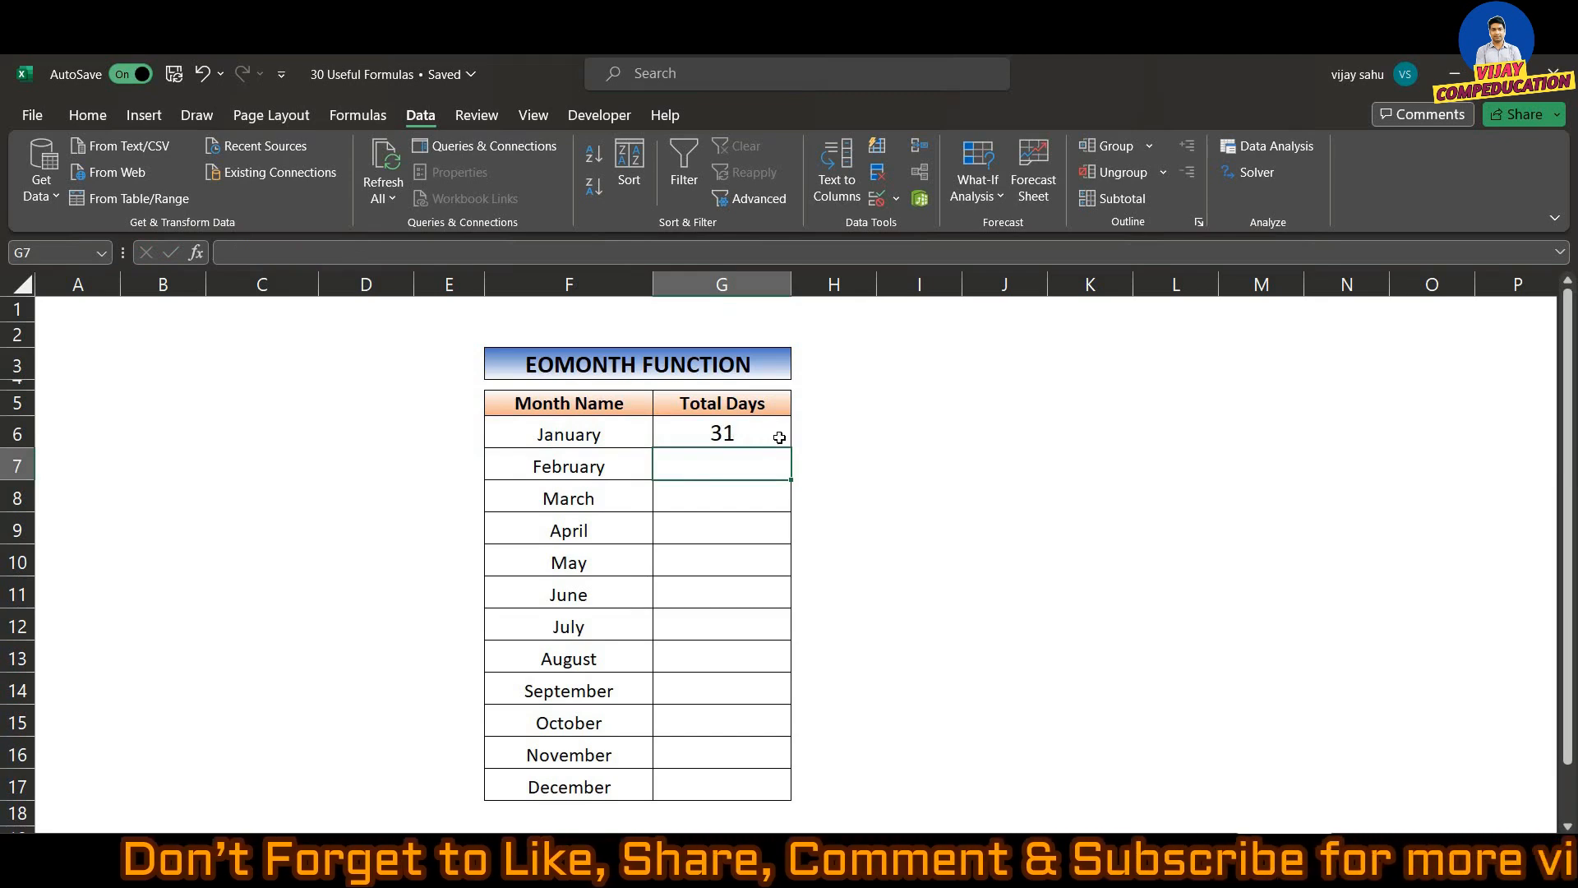
Fill the total-days formula from G6 down to G17 and check the February and March rows against their results.
click(737, 438)
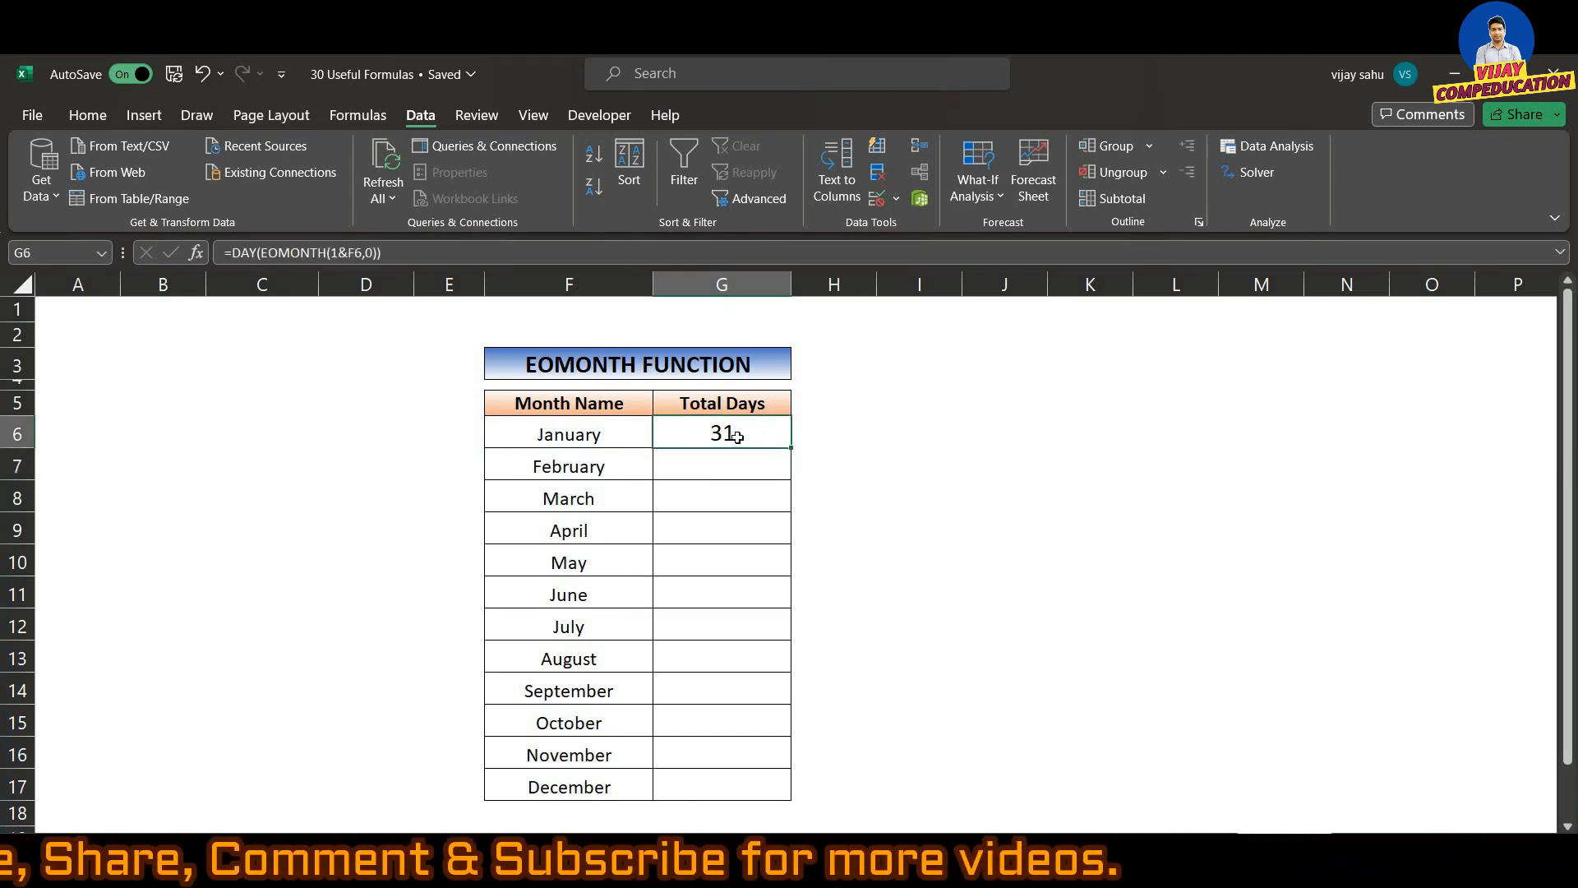
double_click(791, 448)
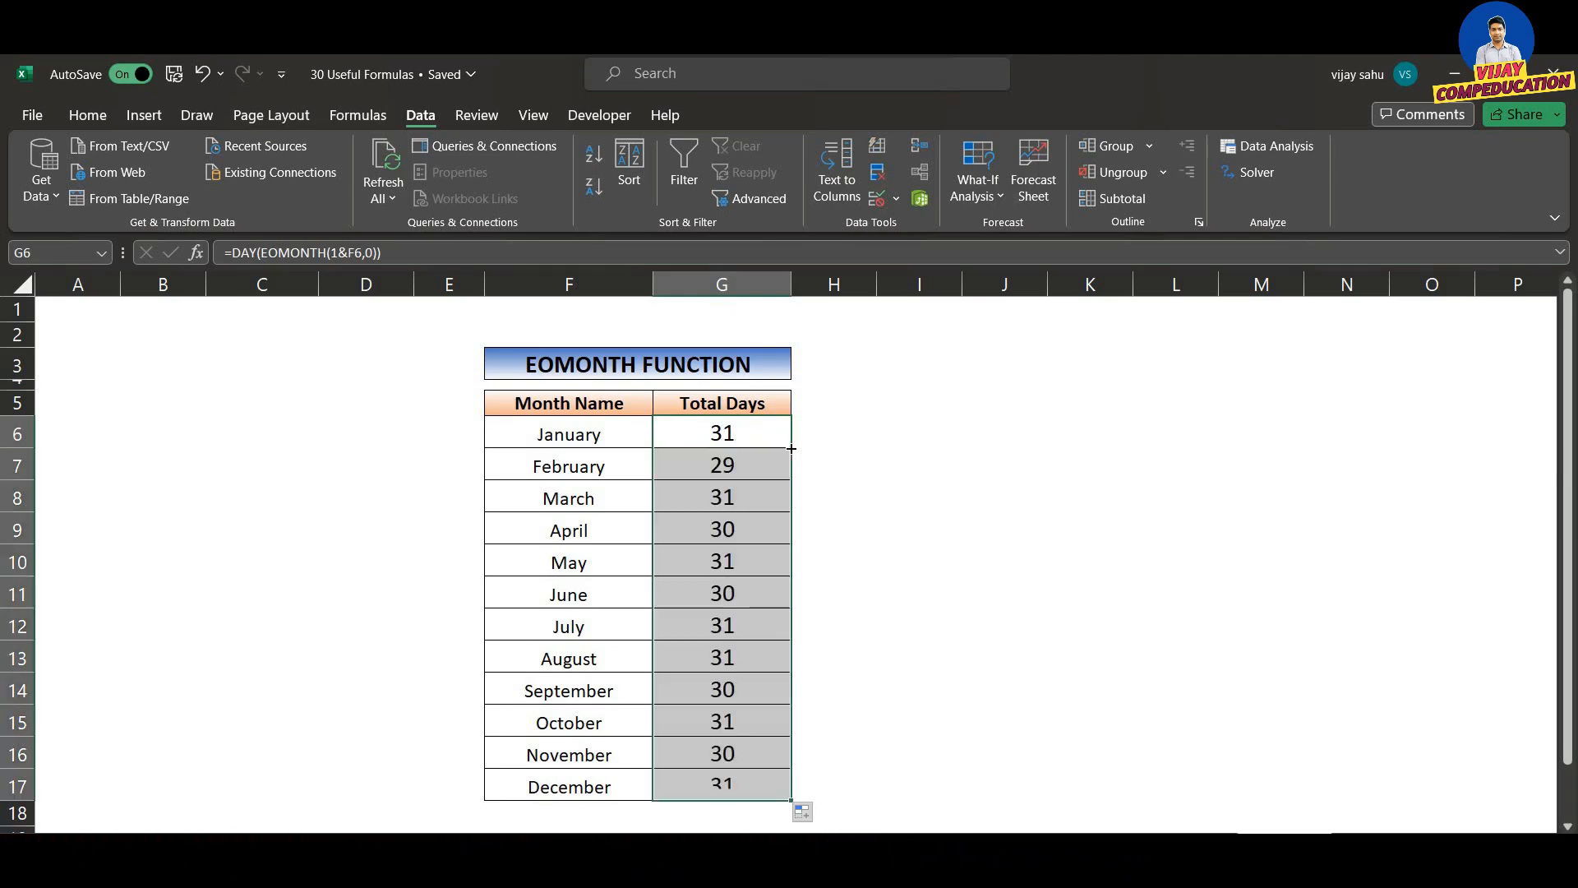
click(596, 462)
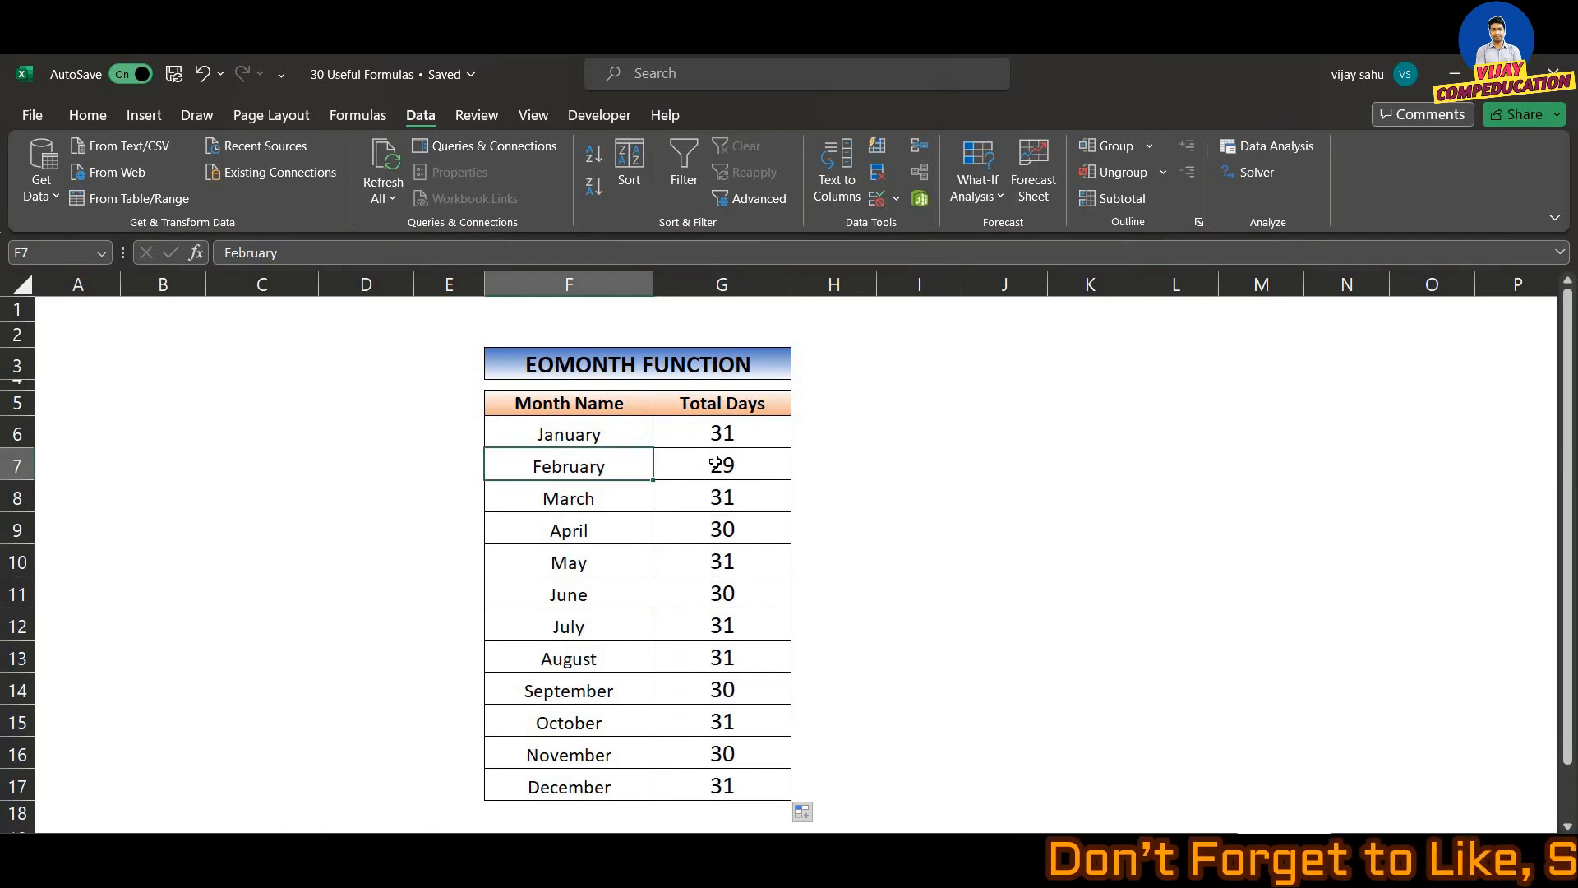
click(715, 463)
click(617, 493)
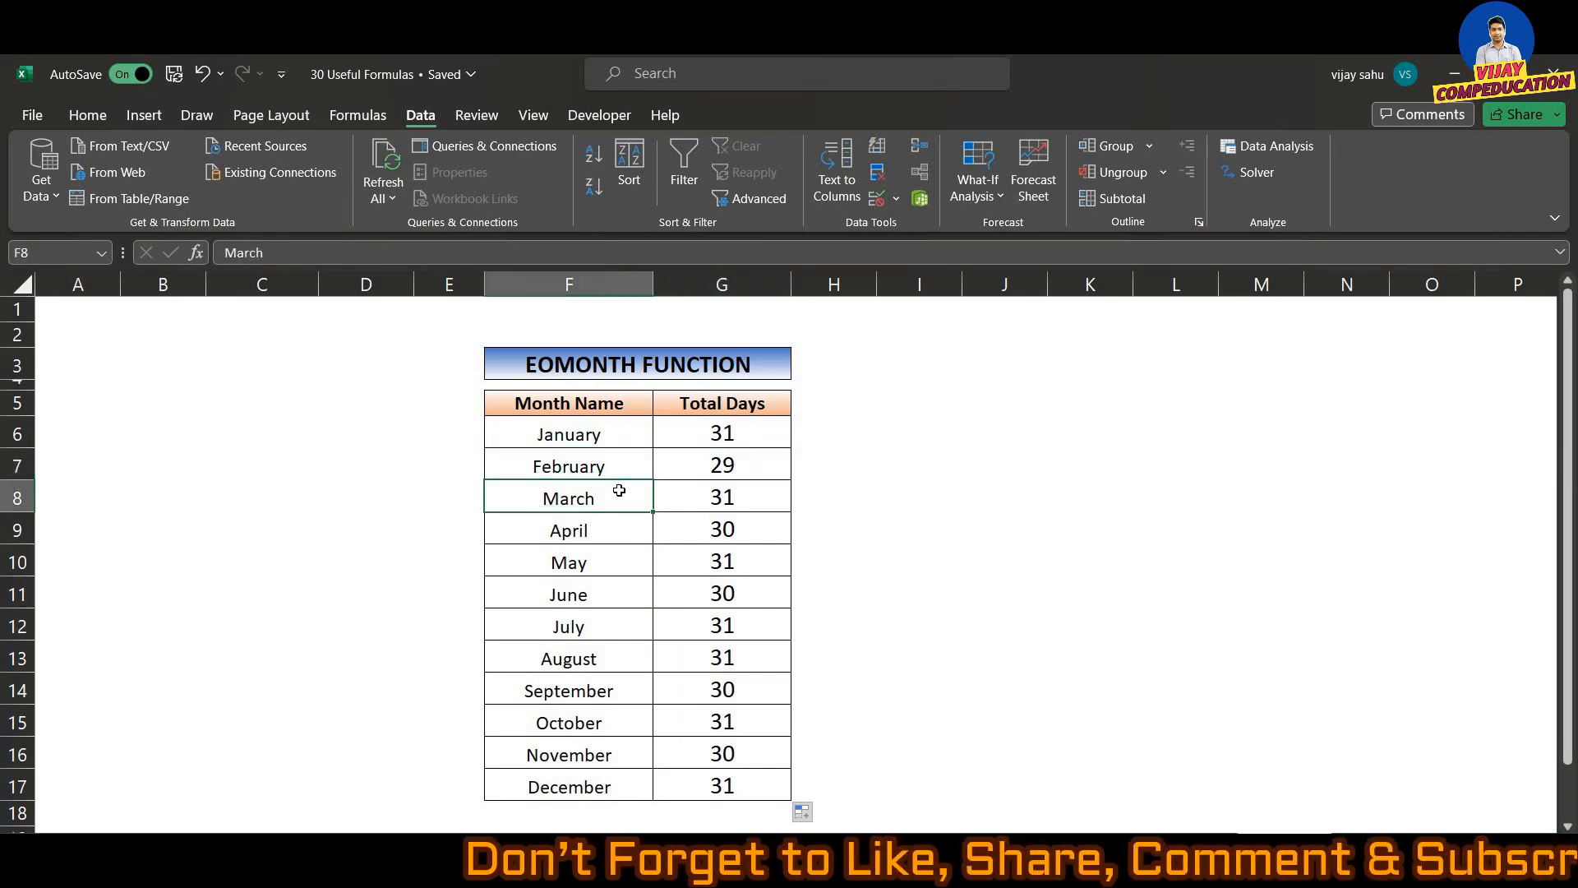
click(707, 497)
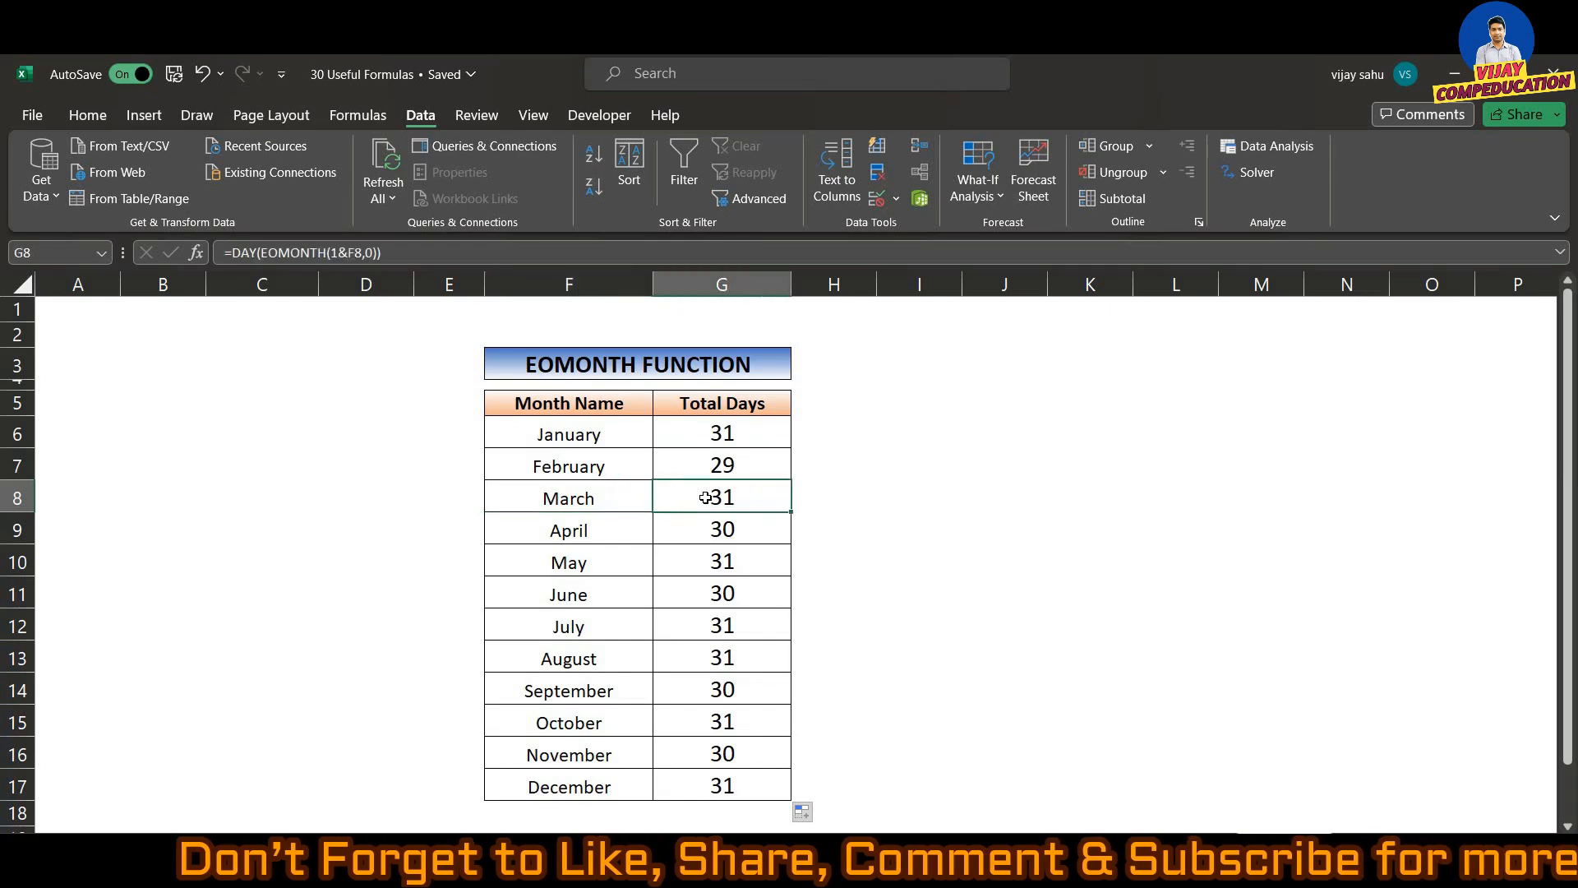
click(743, 435)
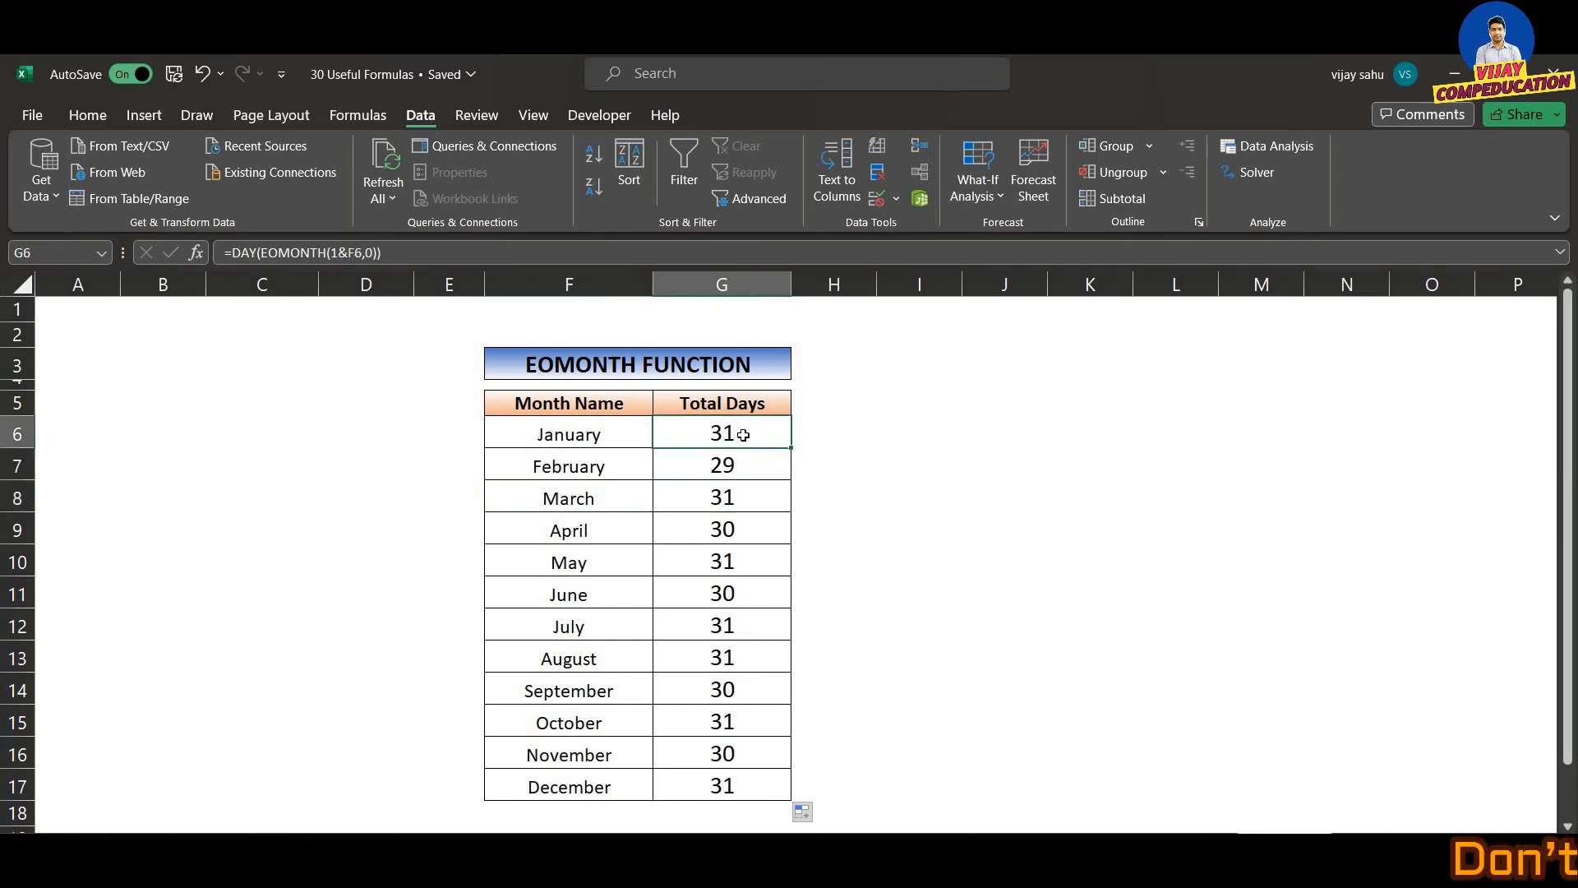